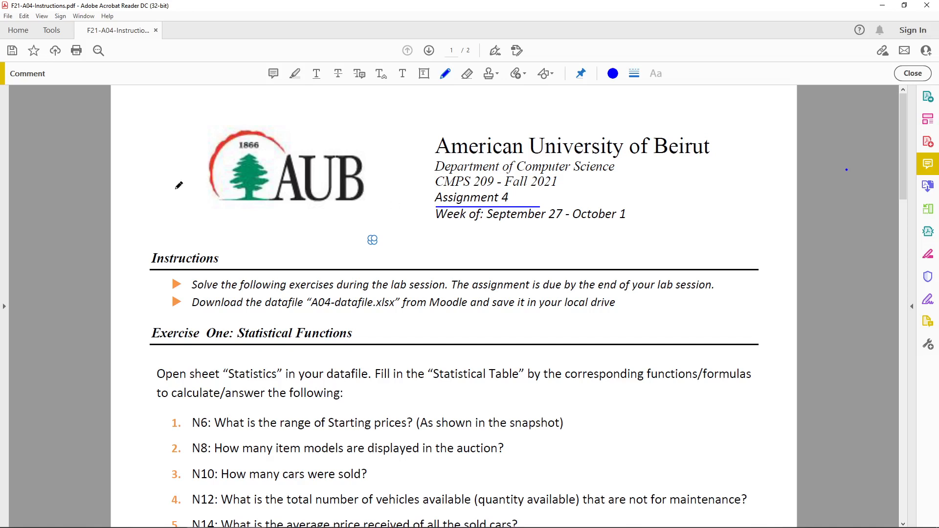
Step: Handwrite the notes "sum" and "Count IF" near the header of the assignment PDF
mouse_move(222, 219)
left_mouse_down()
mouse_move(201, 233)
mouse_move(256, 234)
mouse_move(277, 223)
mouse_move(287, 235)
left_mouse_up()
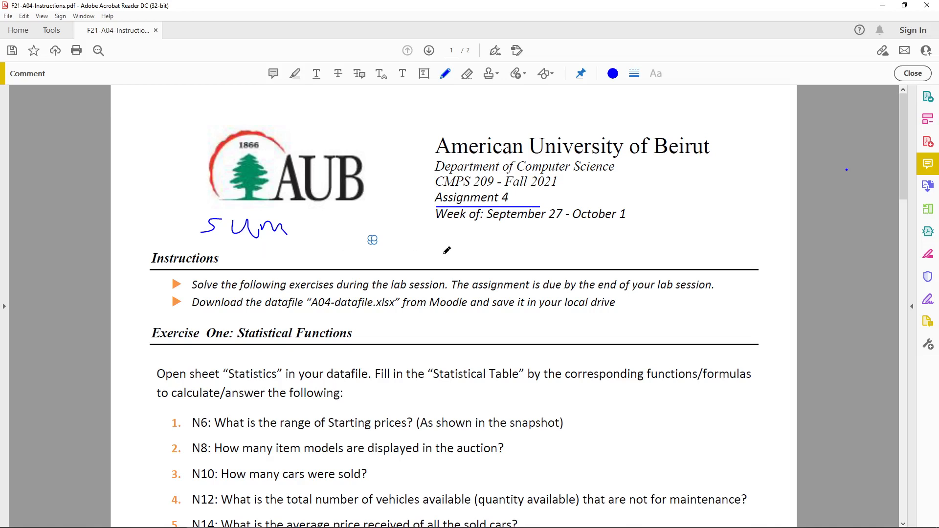
mouse_move(454, 252)
left_mouse_down()
mouse_move(531, 268)
mouse_move(552, 244)
left_mouse_up()
mouse_move(547, 244)
left_mouse_down()
mouse_move(547, 271)
mouse_move(557, 270)
left_mouse_up()
mouse_move(558, 245)
left_mouse_down()
mouse_move(569, 244)
mouse_move(566, 255)
left_mouse_up()
Step: Underline the "Exercise One: Statistical Functions" heading
scroll(567, 255, "down", 3)
scroll(431, 264, "down", 1)
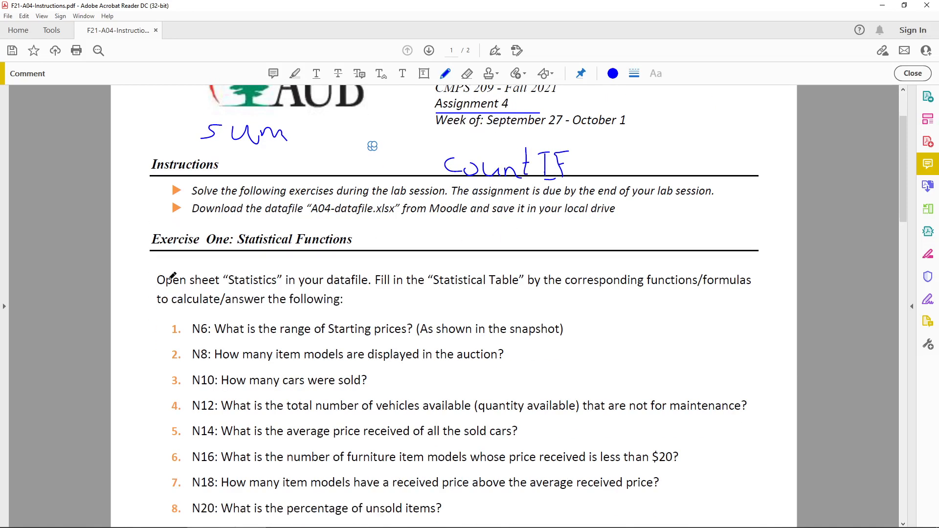
left_click_drag(232, 252, 336, 252)
Step: Underline the sheet name "Statistics" in the exercise instructions
scroll(264, 269, "down", 1)
scroll(225, 261, "down", 2)
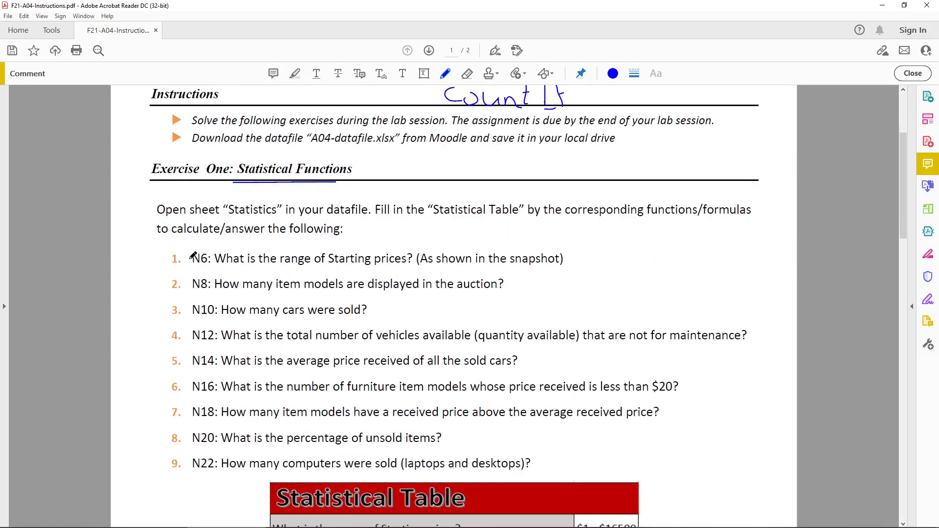
left_click_drag(224, 220, 292, 216)
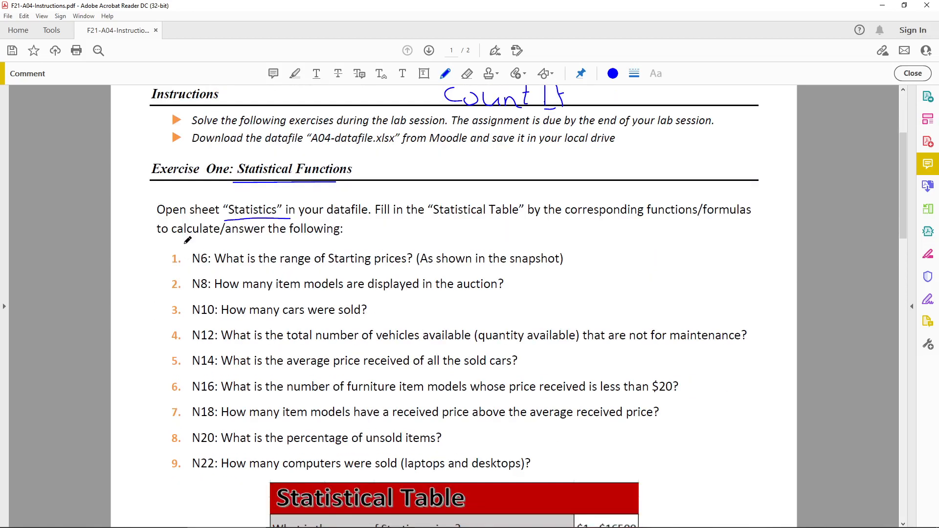
Step: Draw brackets beside the nine numbered questions and beside the sample Statistical Table answers
mouse_move(174, 249)
left_mouse_down()
mouse_move(165, 370)
mouse_move(181, 473)
left_mouse_up()
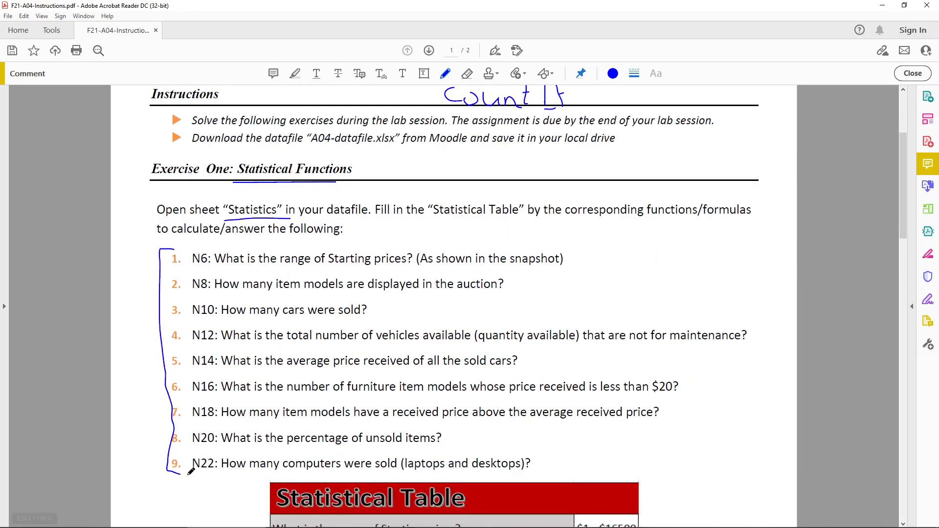
scroll(406, 400, "down", 1)
scroll(405, 400, "down", 10)
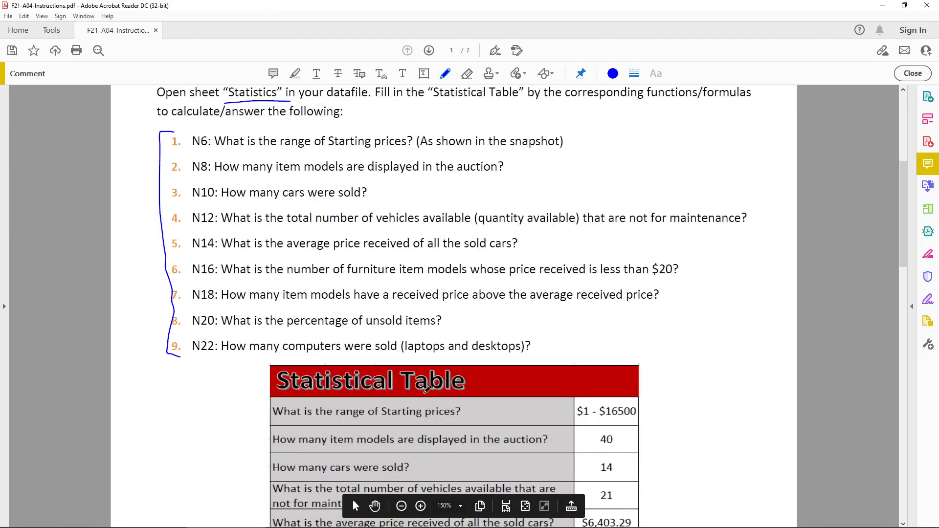
scroll(668, 301, "down", 1)
mouse_move(668, 224)
left_mouse_down()
mouse_move(695, 283)
mouse_move(694, 431)
mouse_move(678, 471)
mouse_move(661, 474)
left_mouse_up()
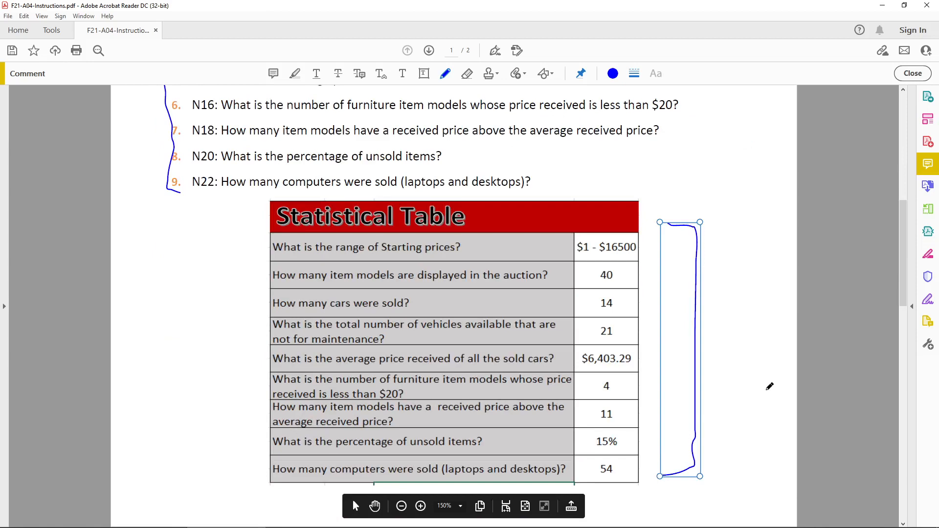
left_click(863, 311)
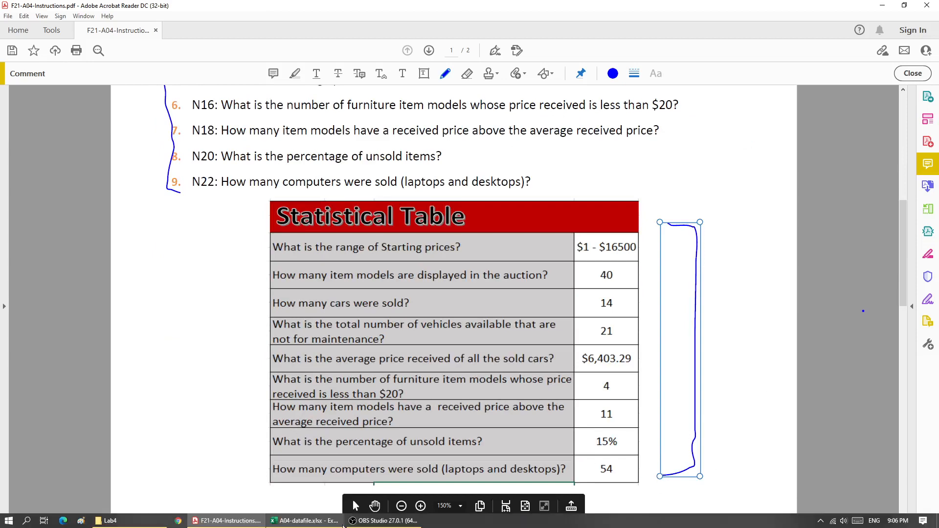
Step: Switch to the A04-datafile workbook and look over the Starting Price column and the Statistical Table cells
left_click(326, 521)
left_click(590, 233)
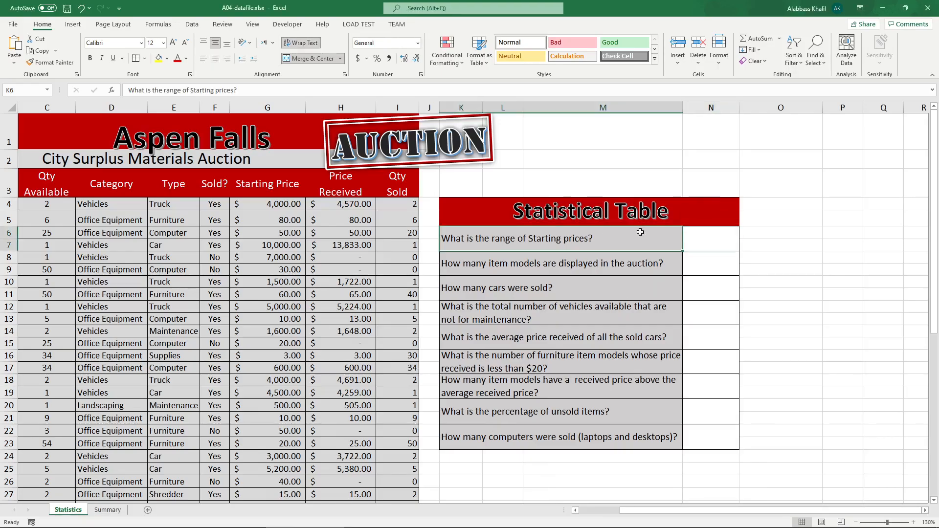
left_click(702, 238)
left_click(572, 244)
left_click(267, 108)
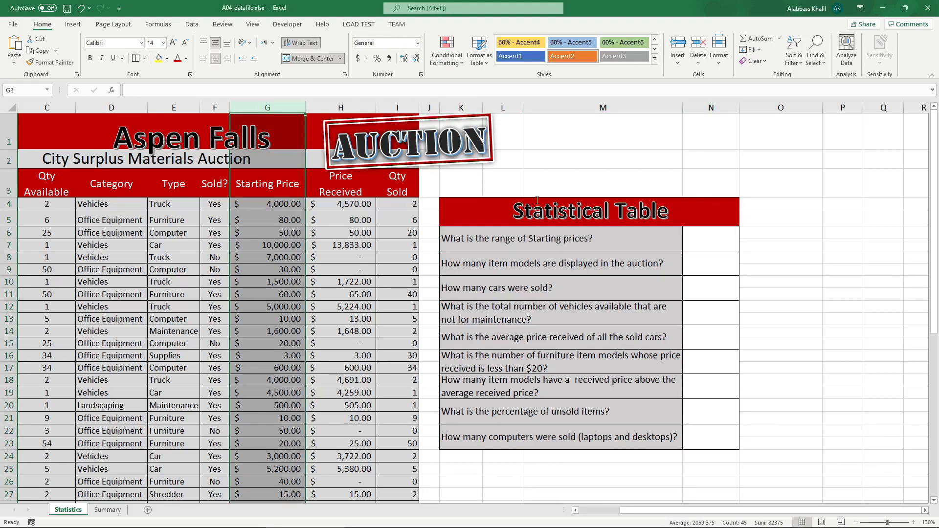
left_click(753, 234)
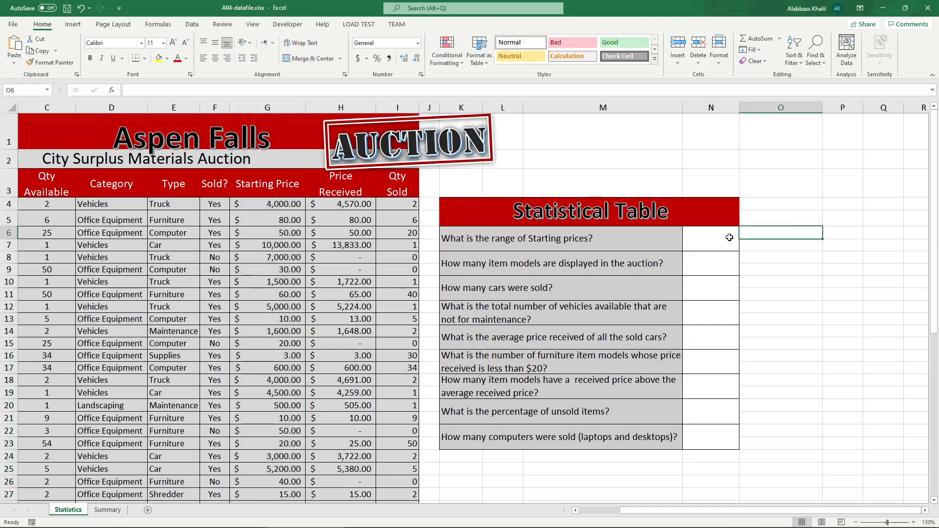
left_click(729, 237)
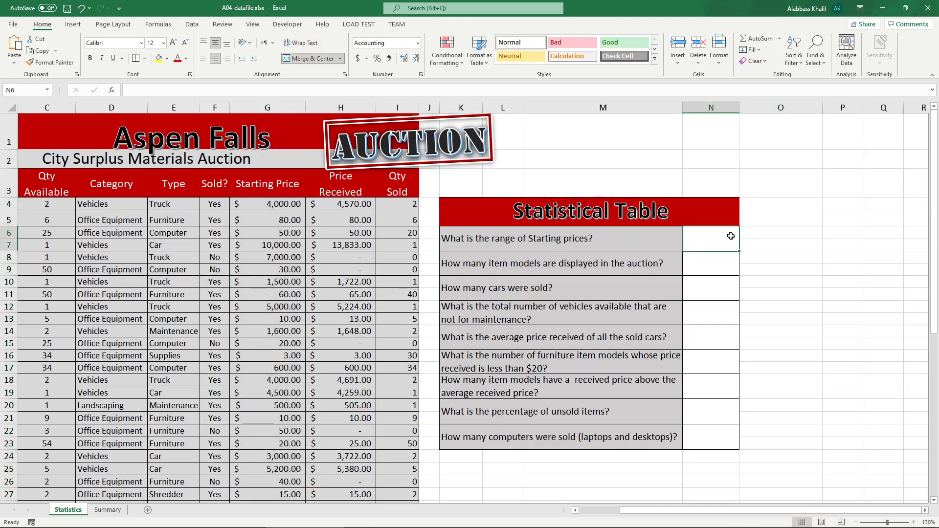
Step: In O6, enter a MIN formula returning the lowest starting price over G4:G43
type("=")
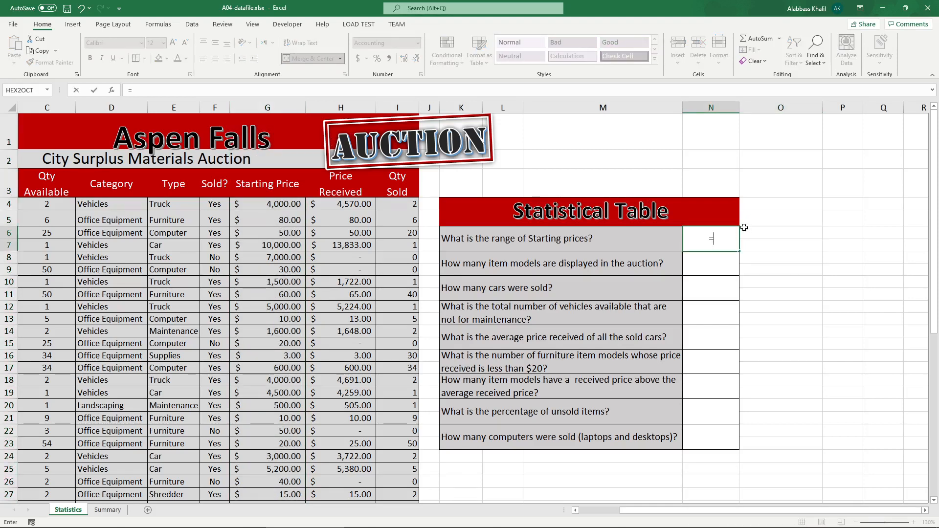
key("Escape")
left_click(749, 232)
type("=")
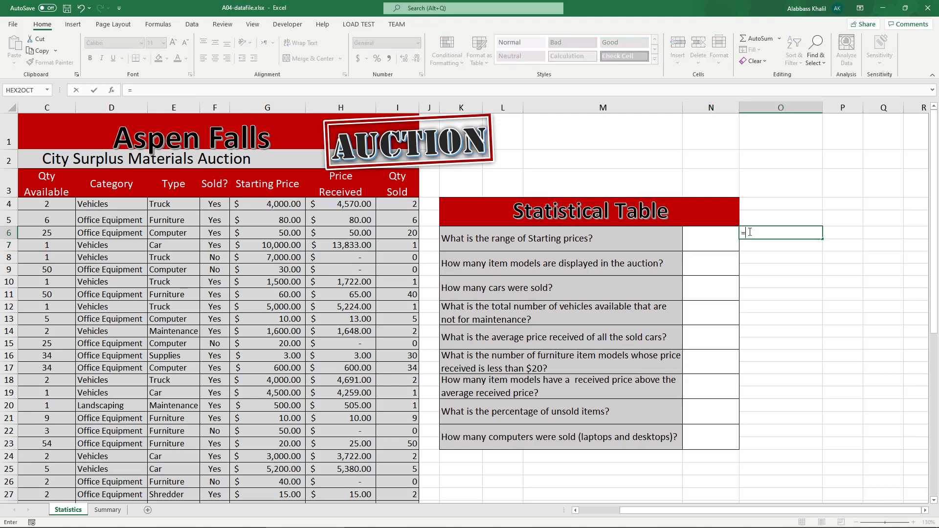
type("min")
key("Tab")
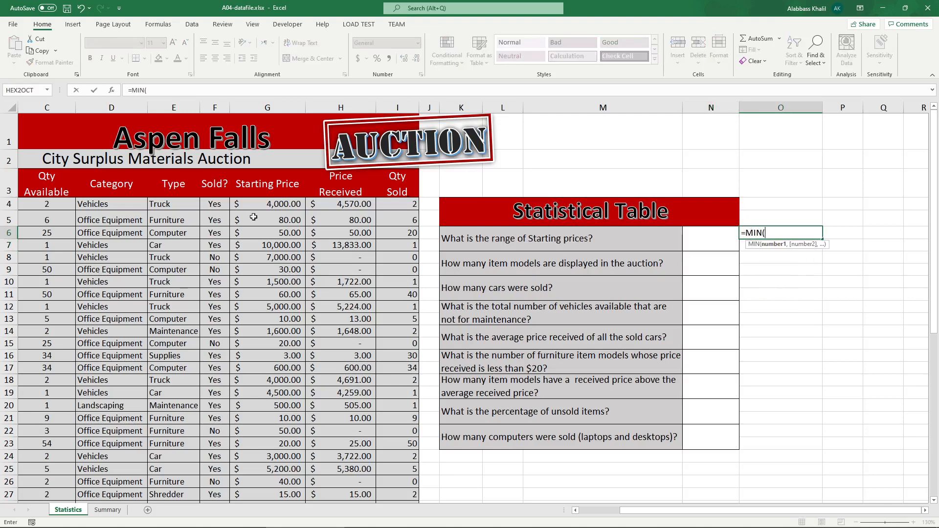
left_click_drag(247, 204, 249, 234)
scroll(249, 257, "down", 3)
scroll(249, 258, "down", 4)
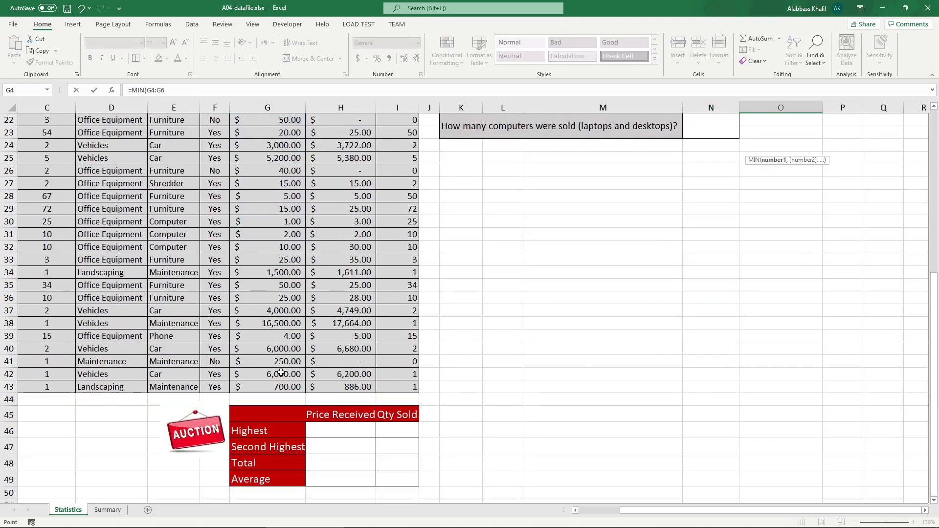
left_click(283, 385, "shift")
scroll(443, 291, "up", 7)
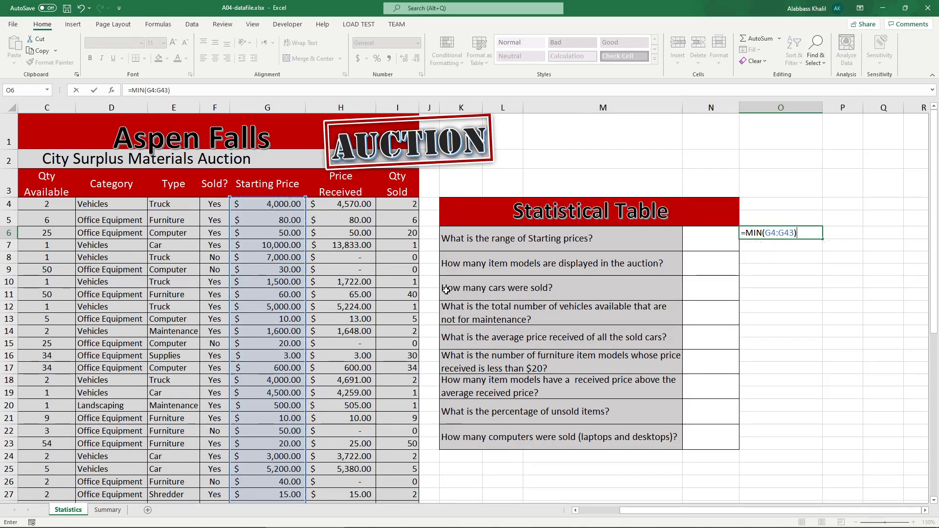
key("Return")
Step: In O7, enter a MAX formula returning the highest starting price over G4:G43
type("=max")
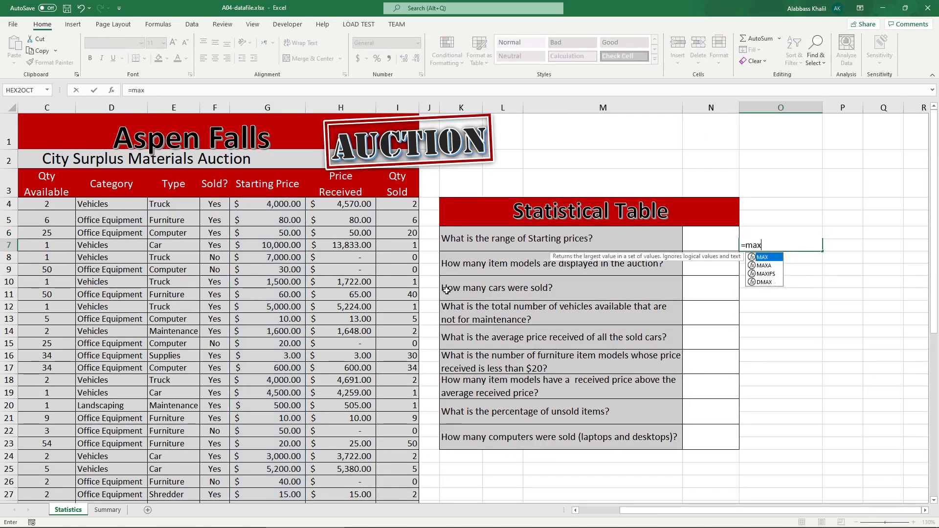
key("Tab")
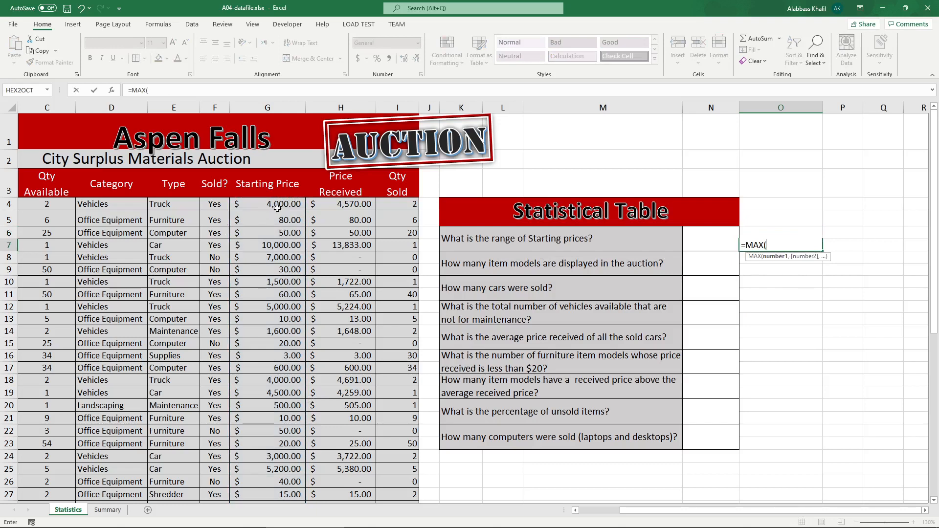
left_click_drag(274, 206, 288, 492)
key("Return")
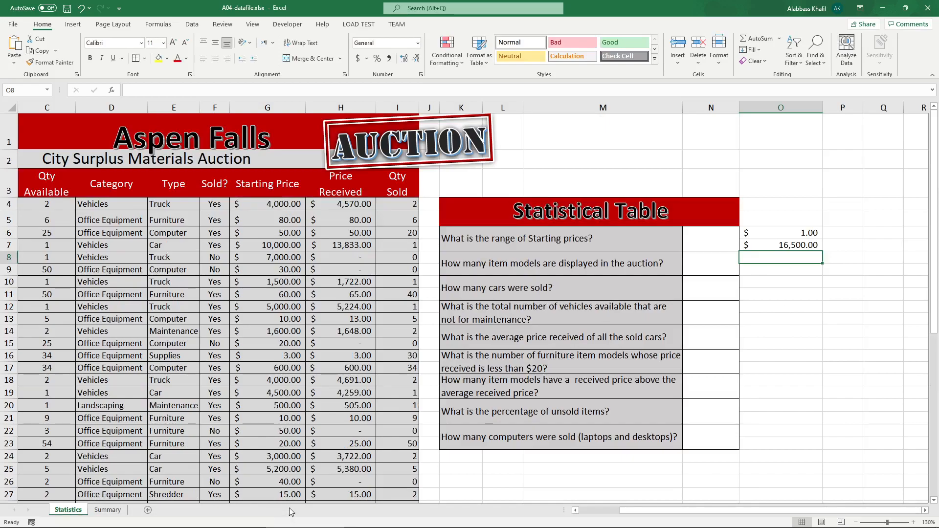
Step: Compare with the expected range answer format in the instructions PDF
left_click(221, 521)
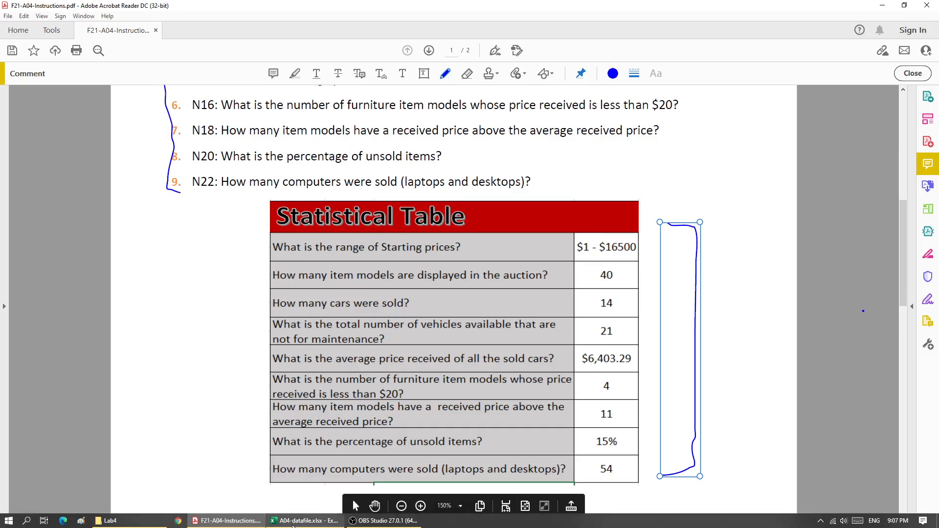
left_click(304, 521)
left_click(717, 238)
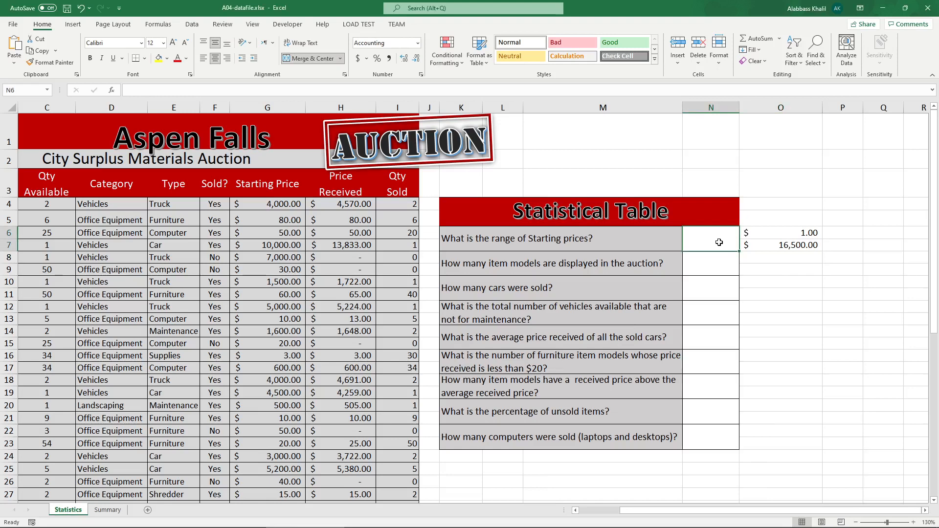
Step: In N6, enter a formula joining O6 and O7 with the & operator
type("=")
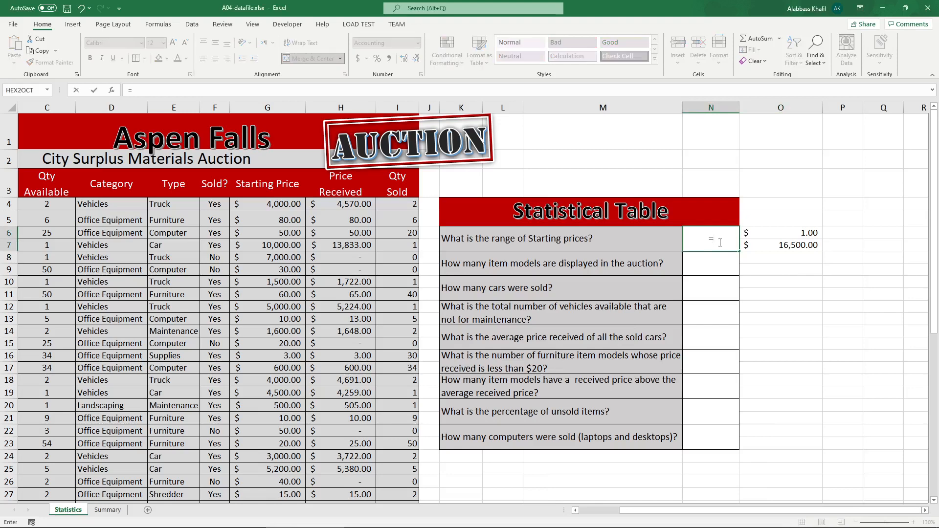
left_click(781, 232)
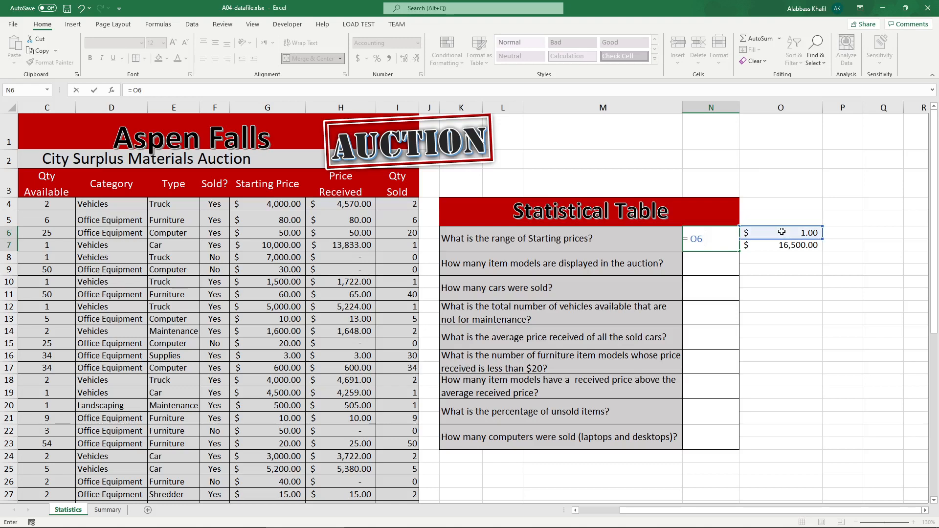
type("&")
left_click(798, 245)
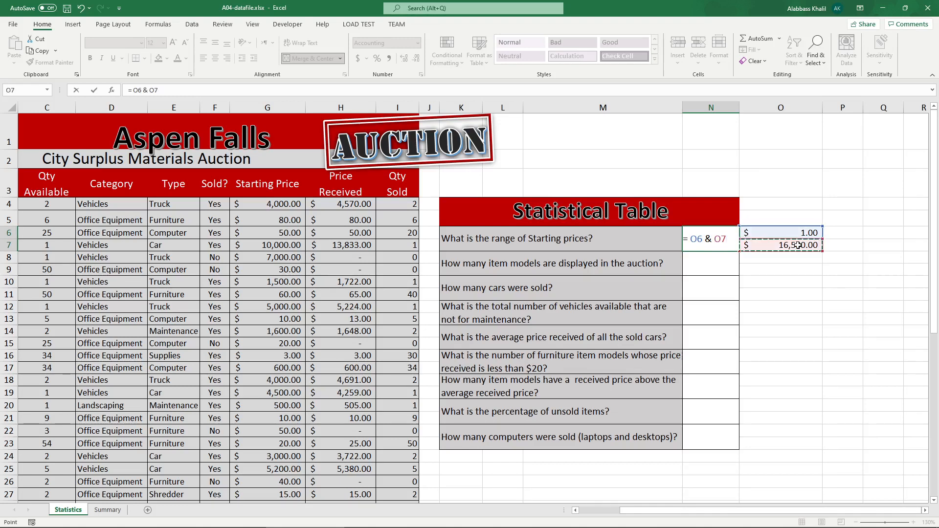
key("Return")
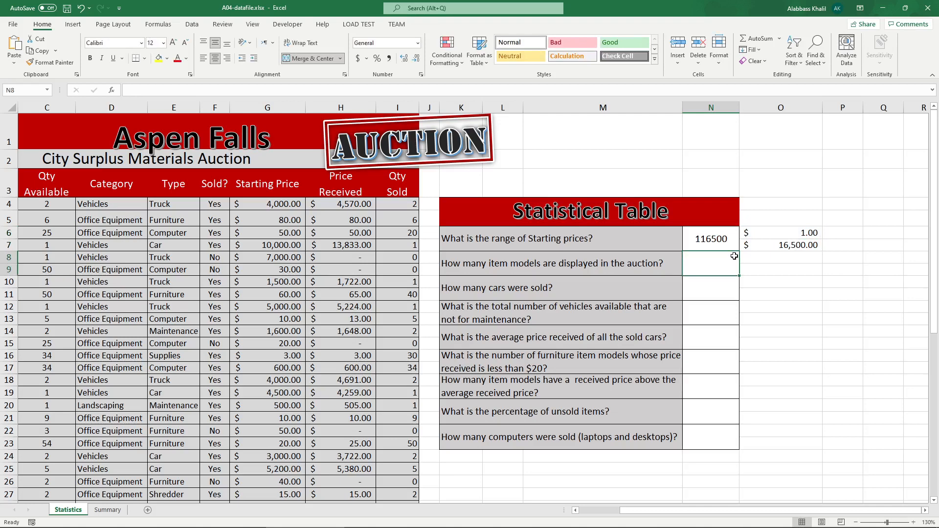
Step: Edit the N6 formula to =O6 & " - " & O7 so a dash separates the two values
left_click(718, 246)
double_click(717, 246)
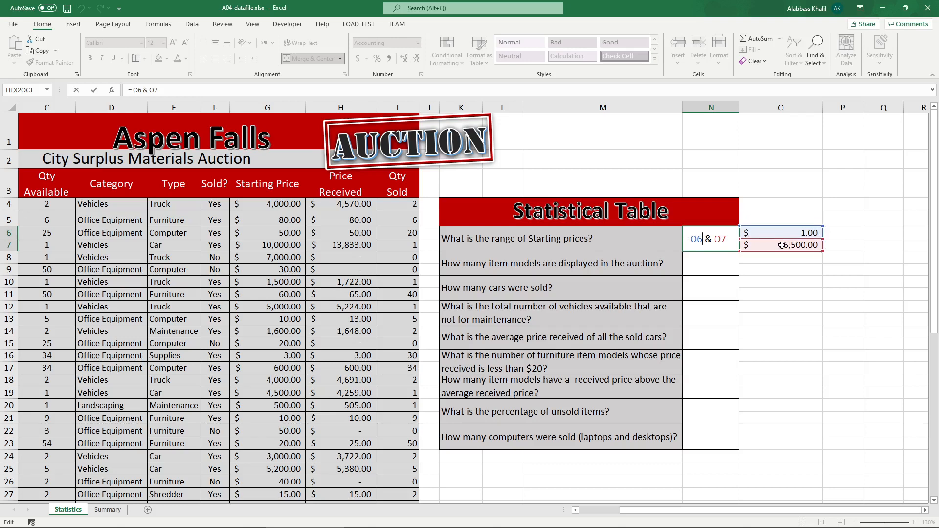
left_click(711, 239)
type("\" \" ")
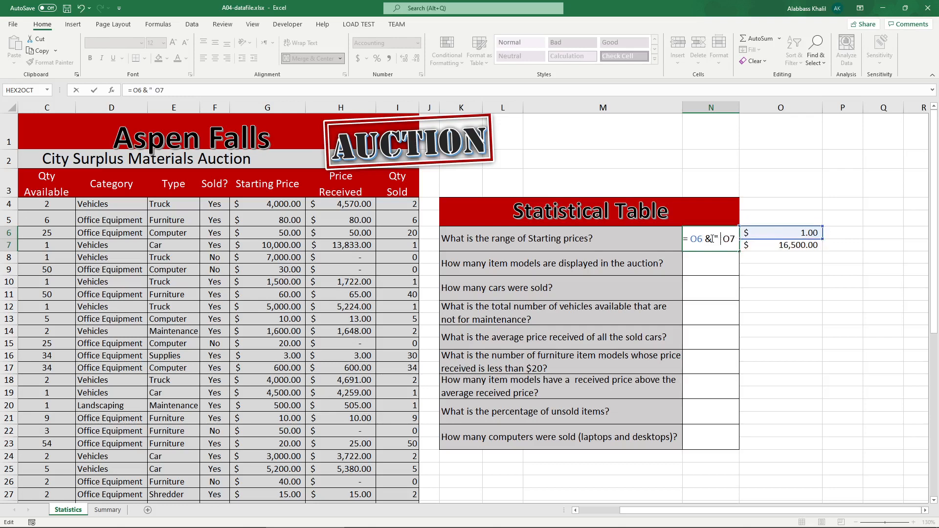
type("&")
key("Return")
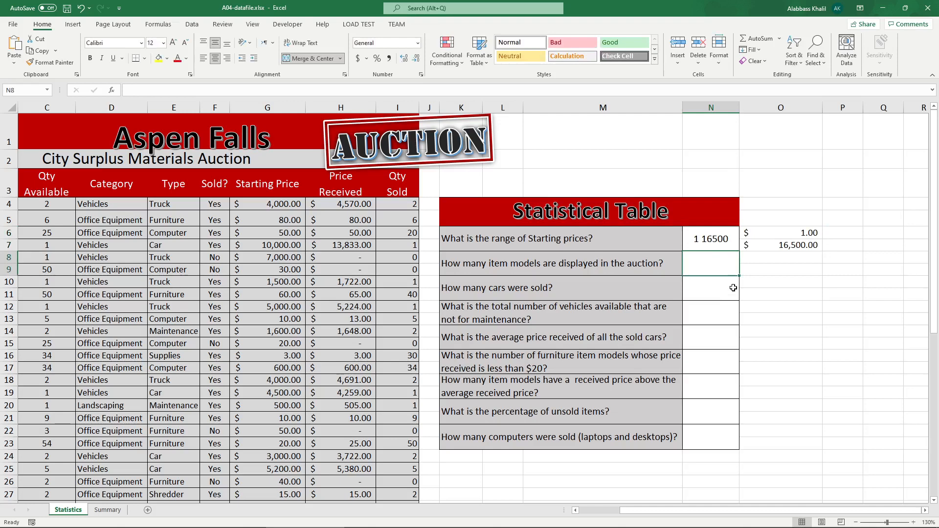
double_click(700, 235)
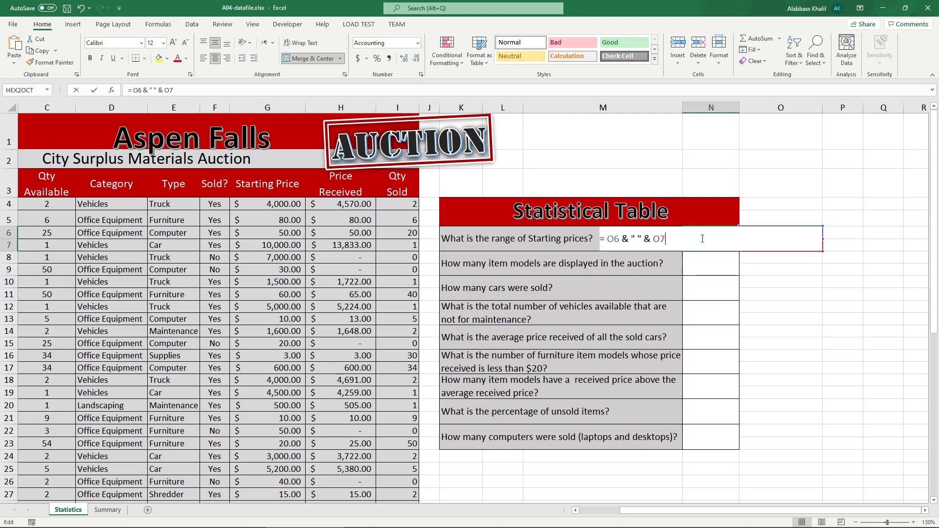
left_click(634, 241)
type("-")
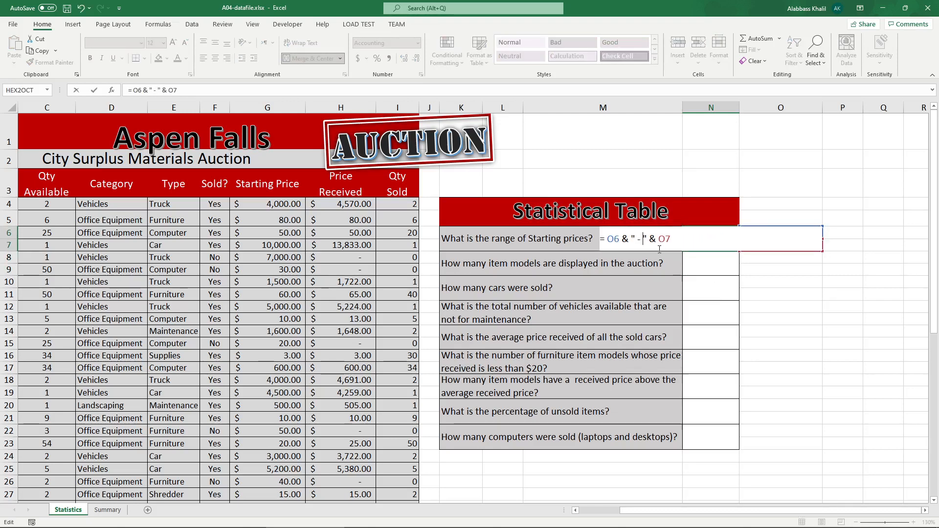
key("Return")
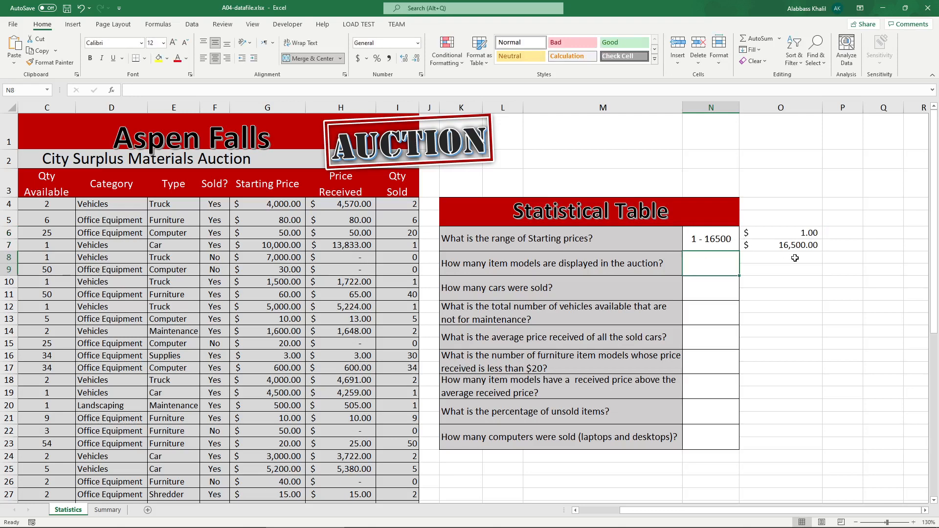
Step: Review the formulas in O7, N6 and O6
left_click(759, 239)
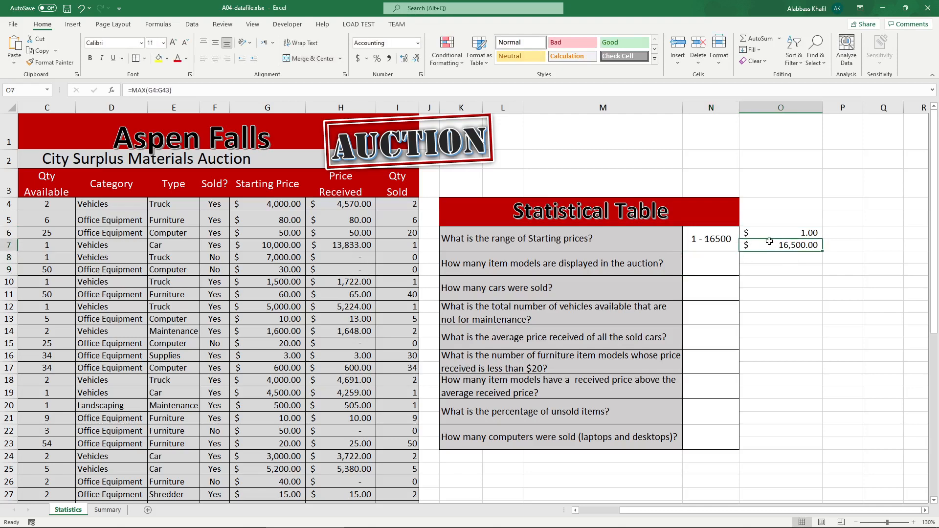
left_click(717, 240)
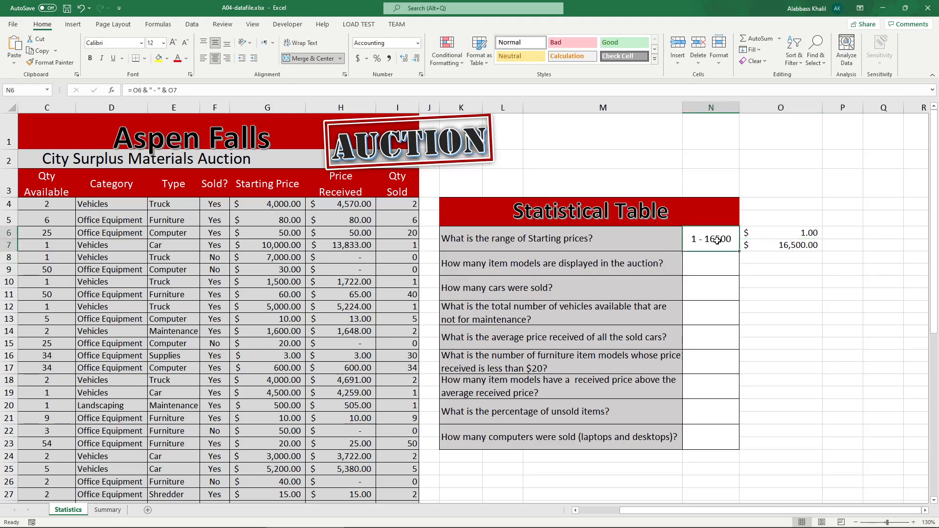
left_click(786, 237)
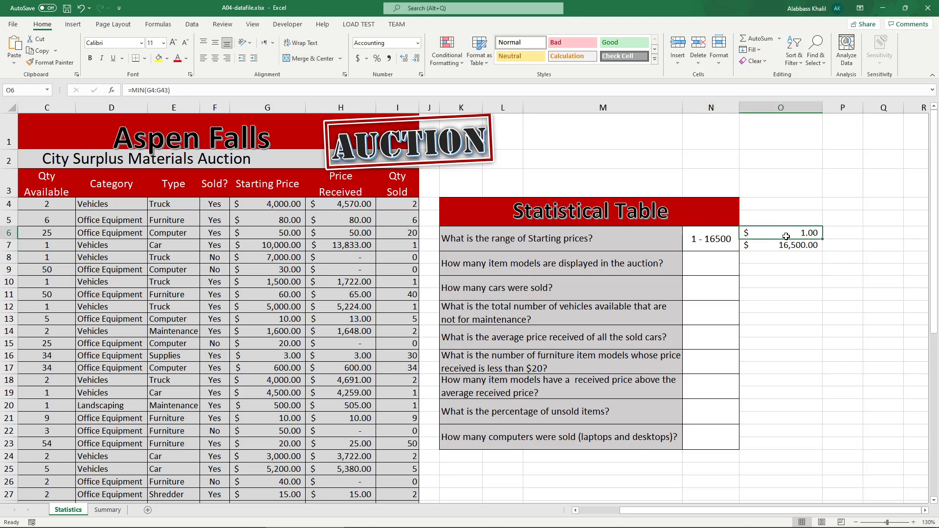
Step: Change the number format of O6:O7 to General
left_click(789, 245)
left_click(787, 237)
left_click(791, 249, "shift")
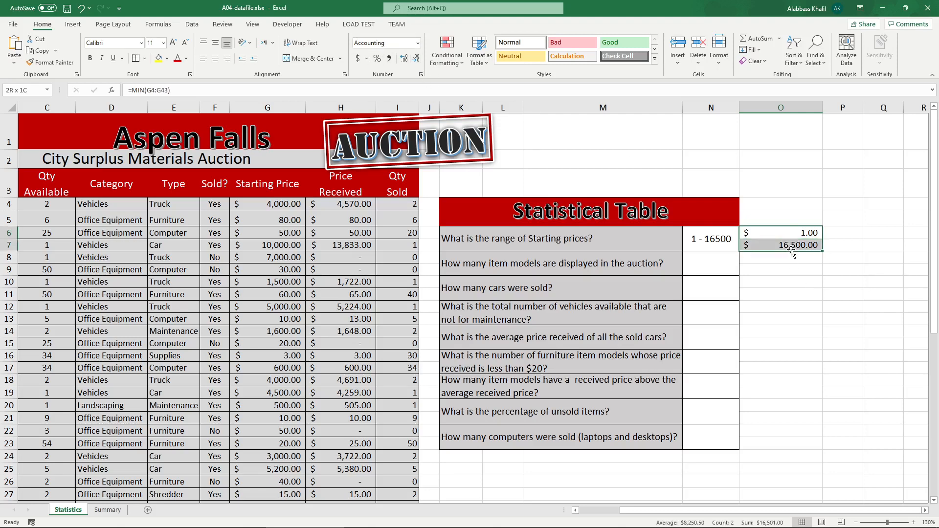
left_click(418, 43)
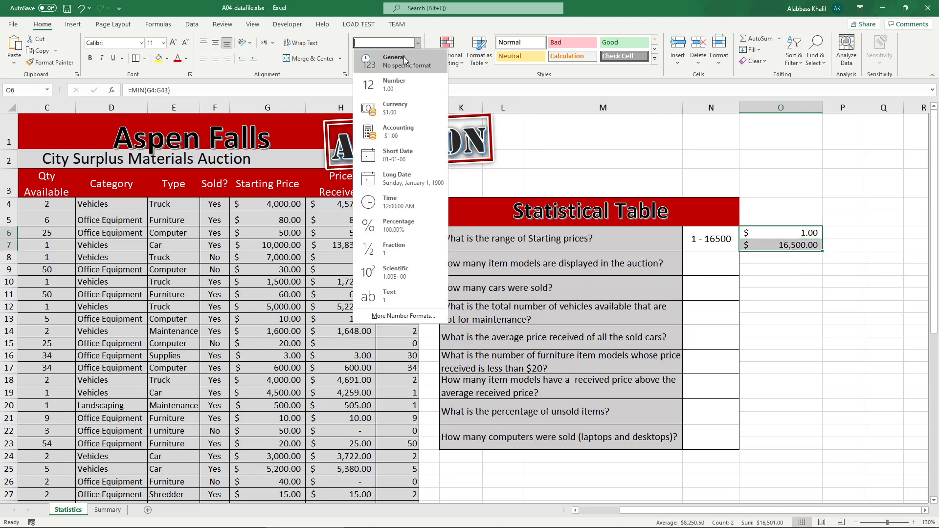
left_click(404, 58)
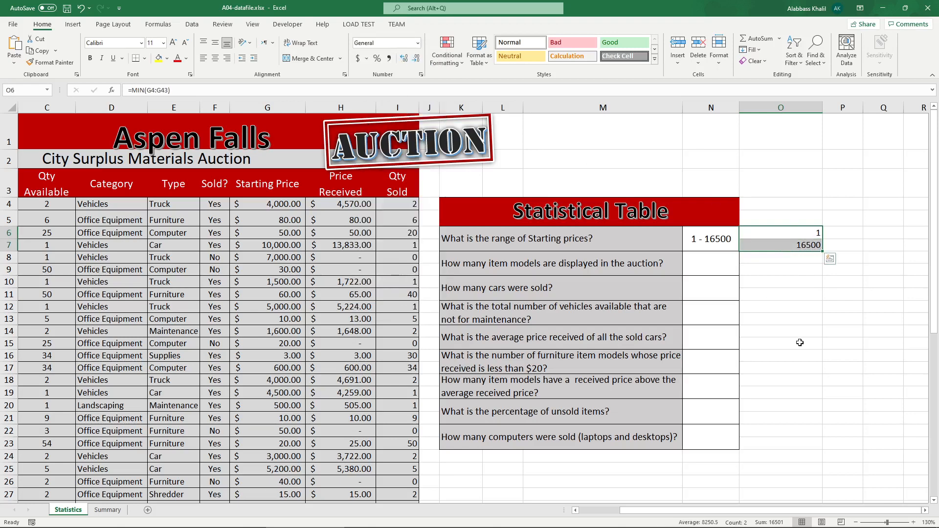
Step: Edit the N6 formula to add a "$" & text prefix before O6
left_click(809, 241)
left_click(810, 235)
left_click(810, 245)
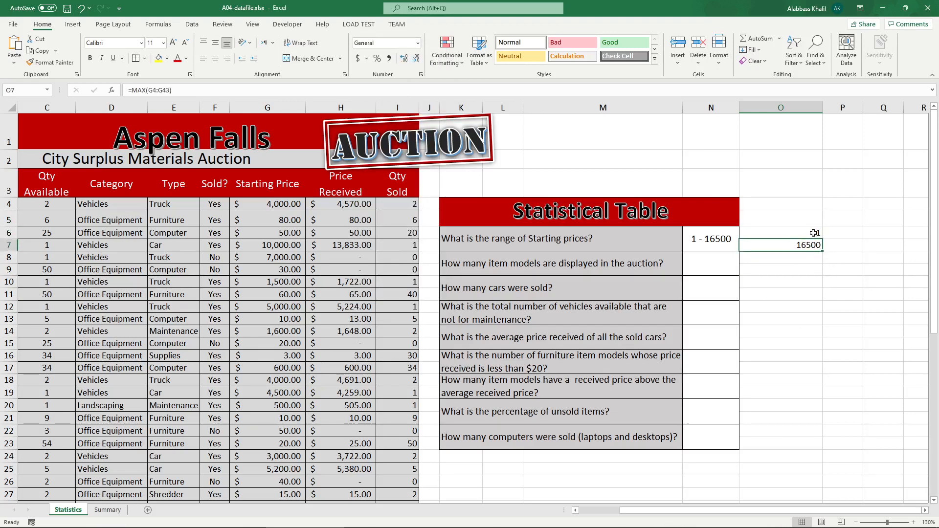
left_click(727, 234)
left_click(764, 233)
left_click(747, 242)
left_click(709, 239)
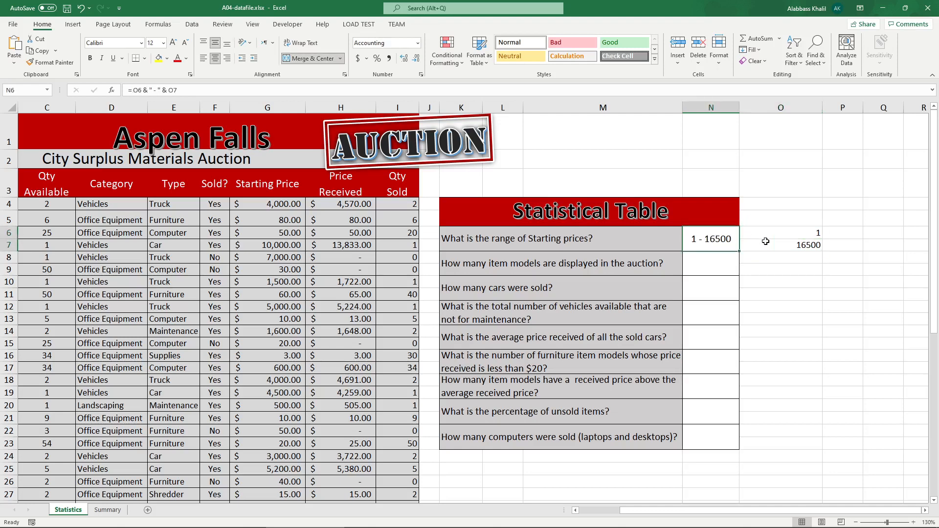
double_click(697, 239)
left_click(606, 239)
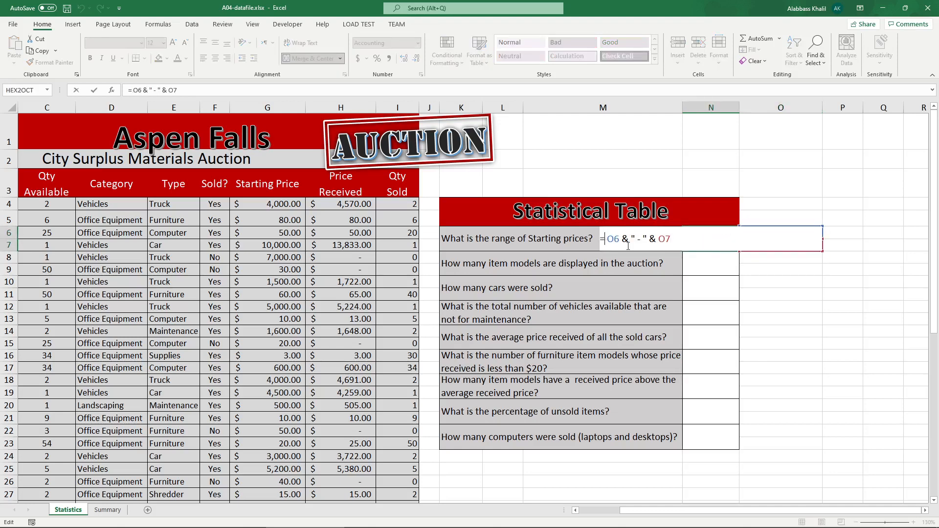
type("\"")
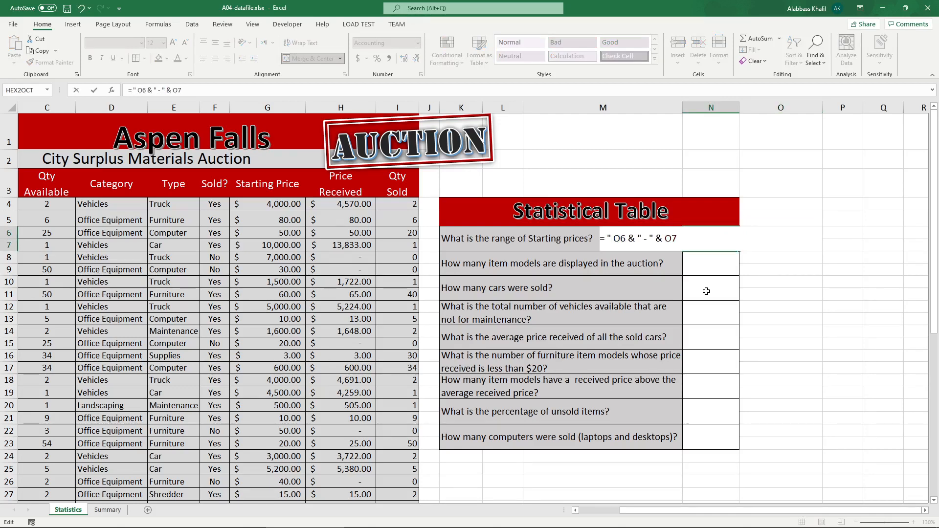
type("$\"")
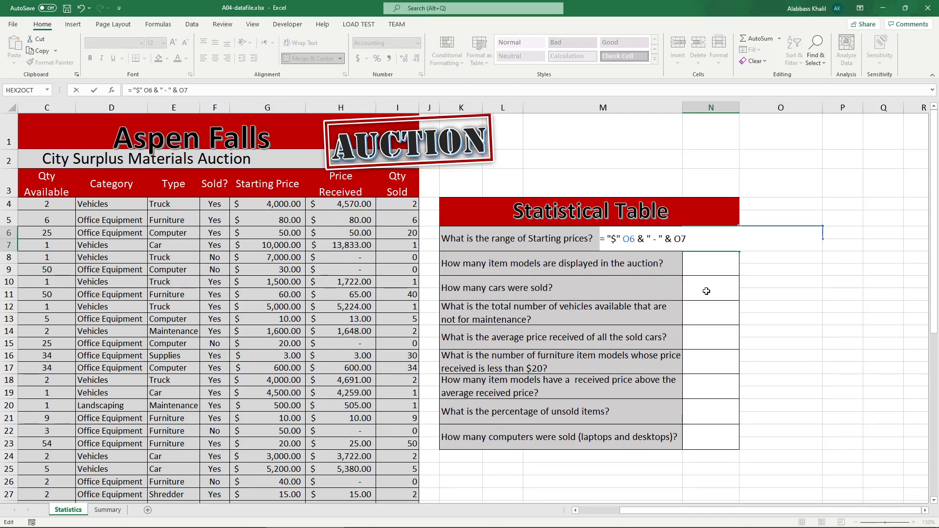
type(" &")
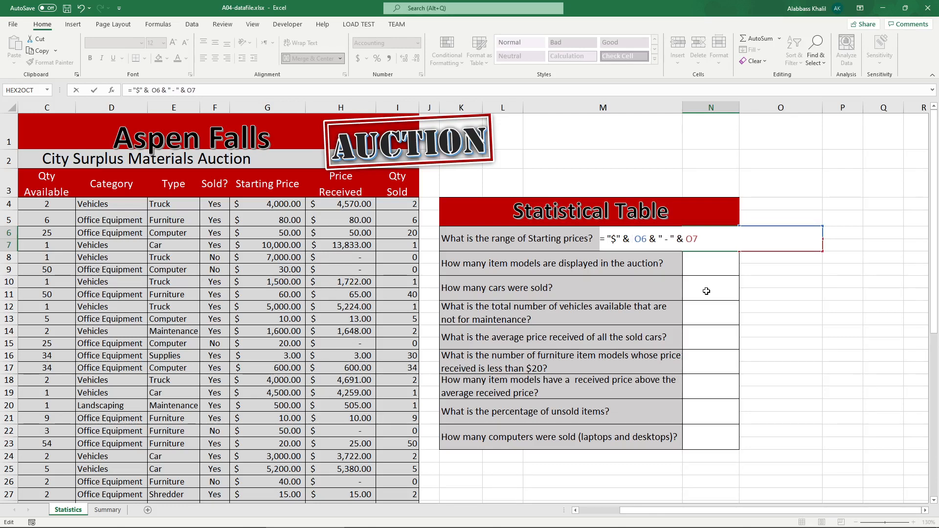
key("Return")
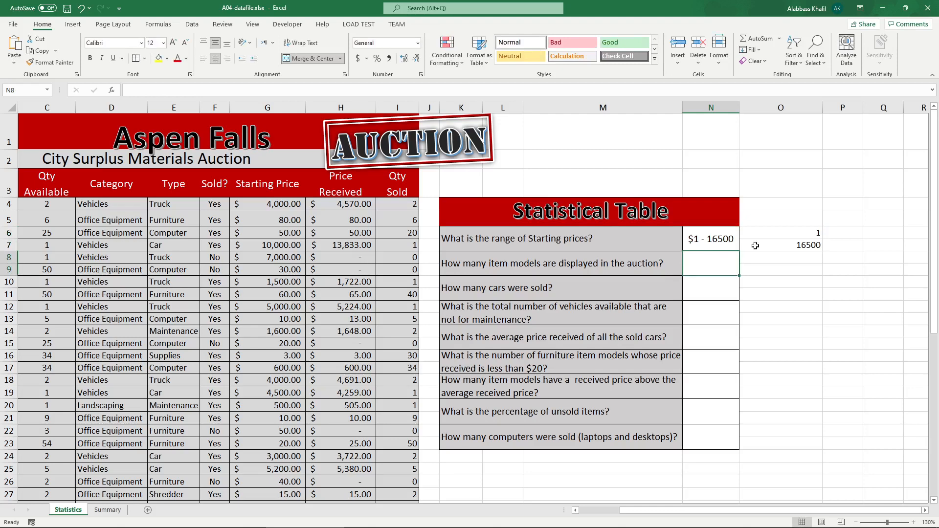
Step: Insert "$" & before O7 in the N6 formula
double_click(720, 243)
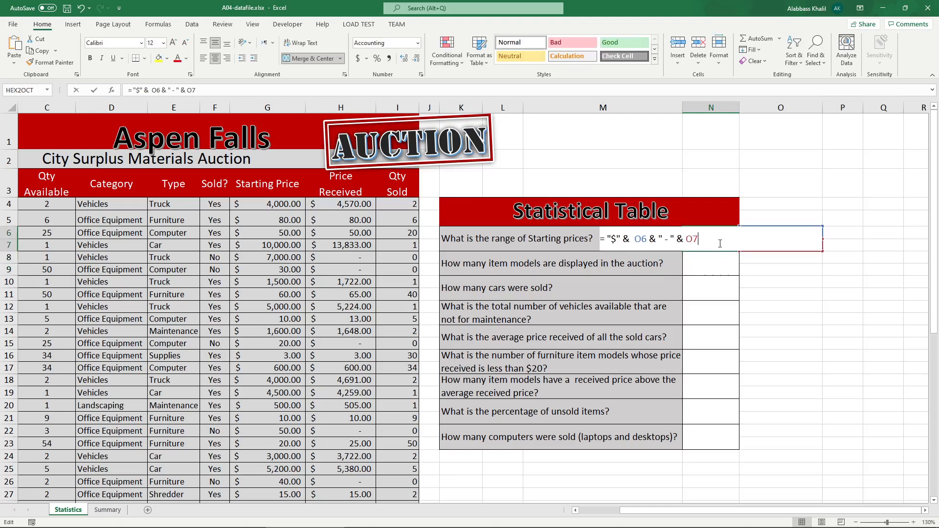
left_click(675, 239)
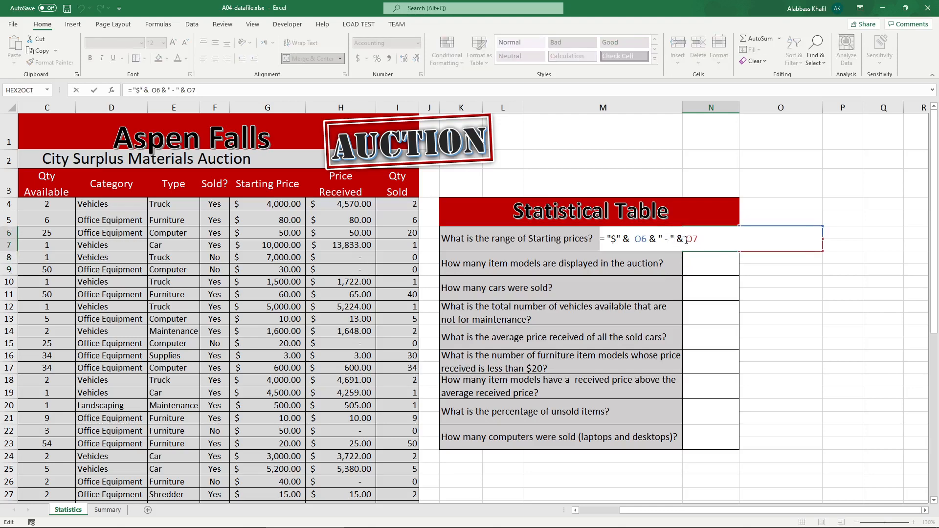
left_click(686, 239)
type("\"$\" &")
key("Return")
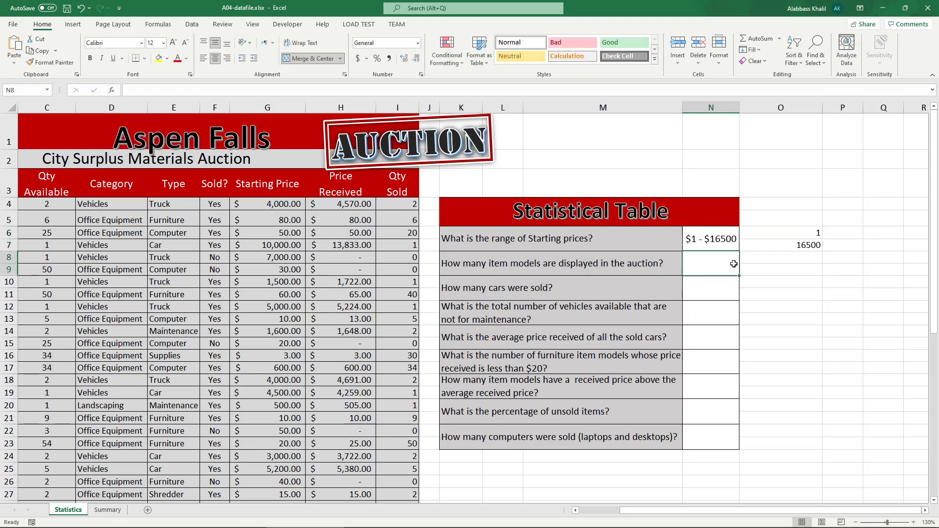
Step: Edit the N6 formula to merge the second dollar sign into the dash string as " - $"
double_click(712, 241)
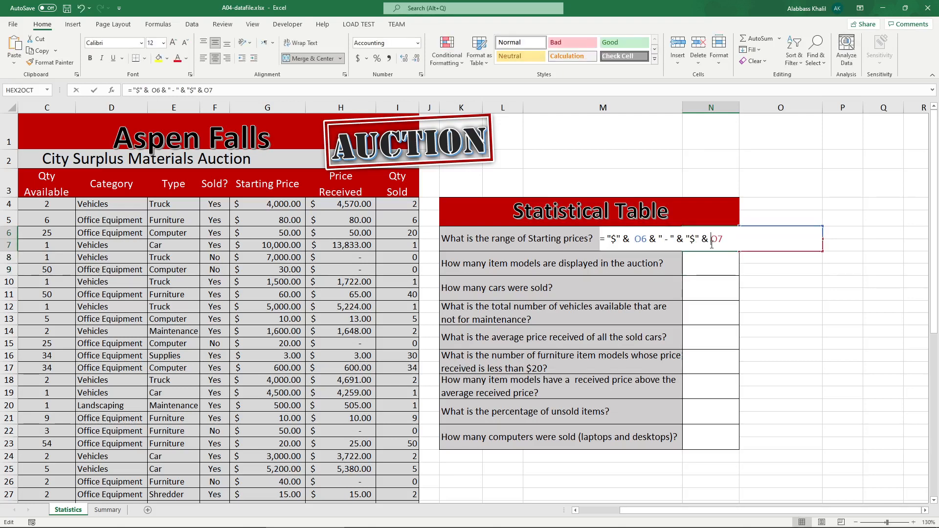
left_click(670, 240)
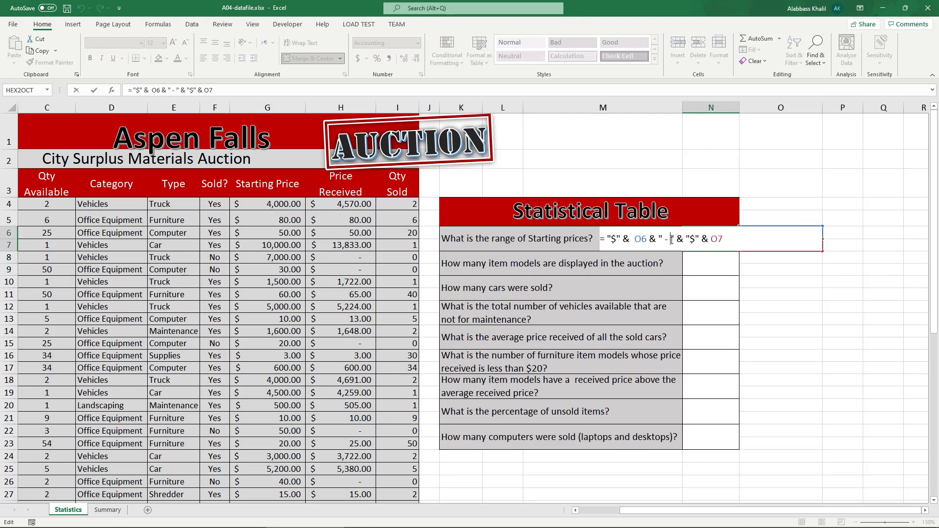
type("#")
key("BackSpace")
type("$")
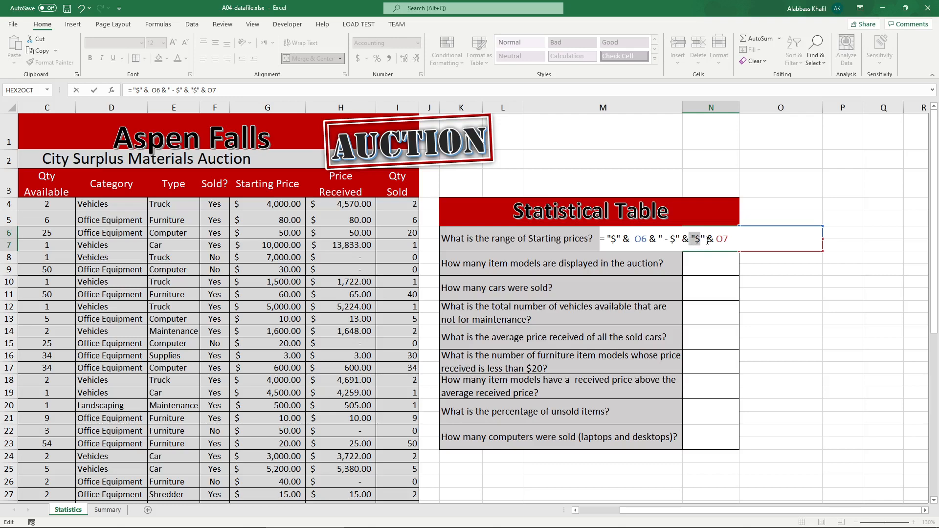
left_click_drag(707, 240, 686, 240)
key("BackSpace")
key("Return")
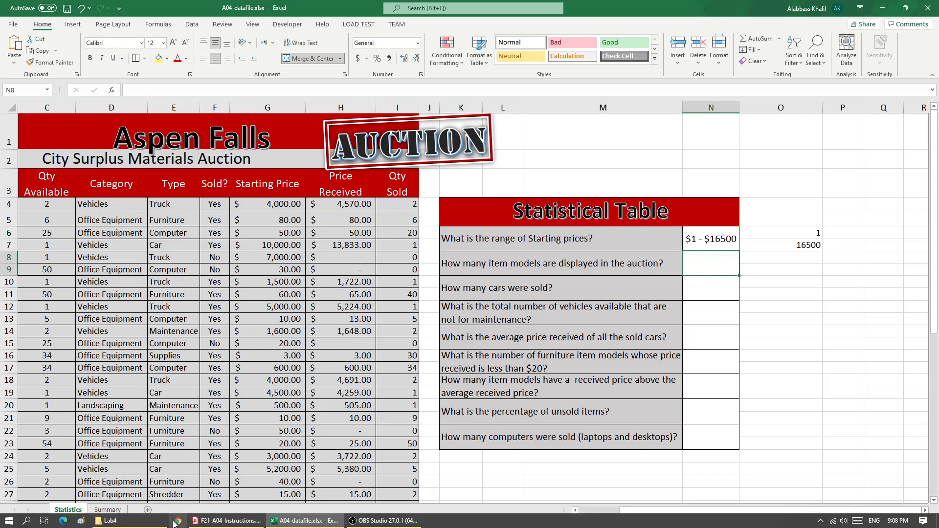
mouse_move(246, 521)
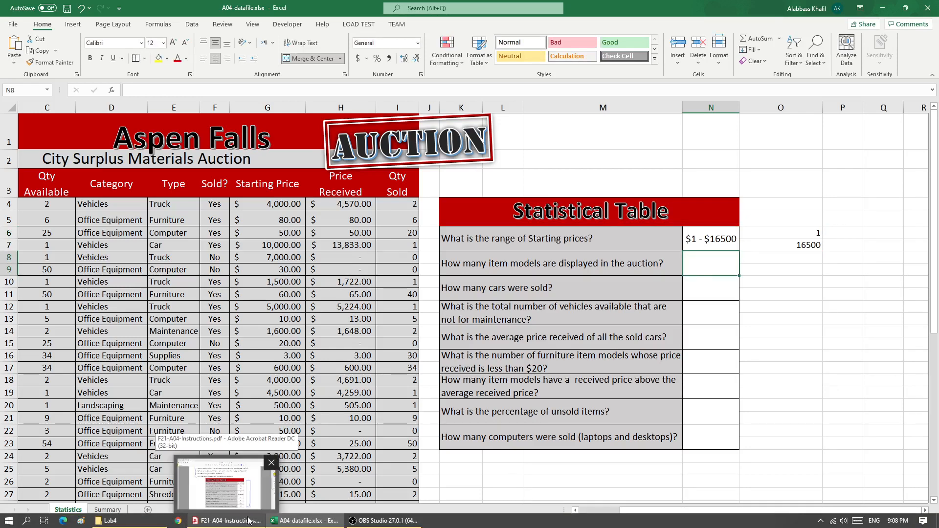
left_click(721, 235)
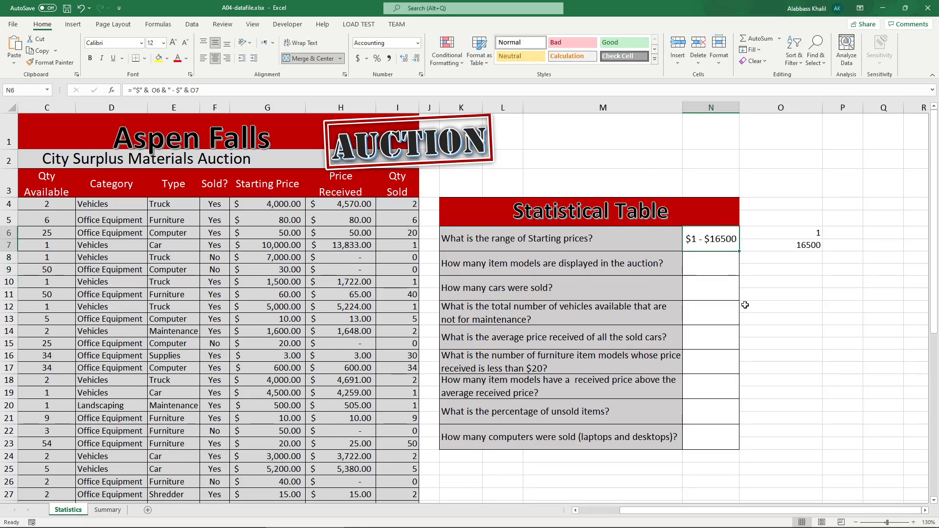
left_click(775, 215)
type("=")
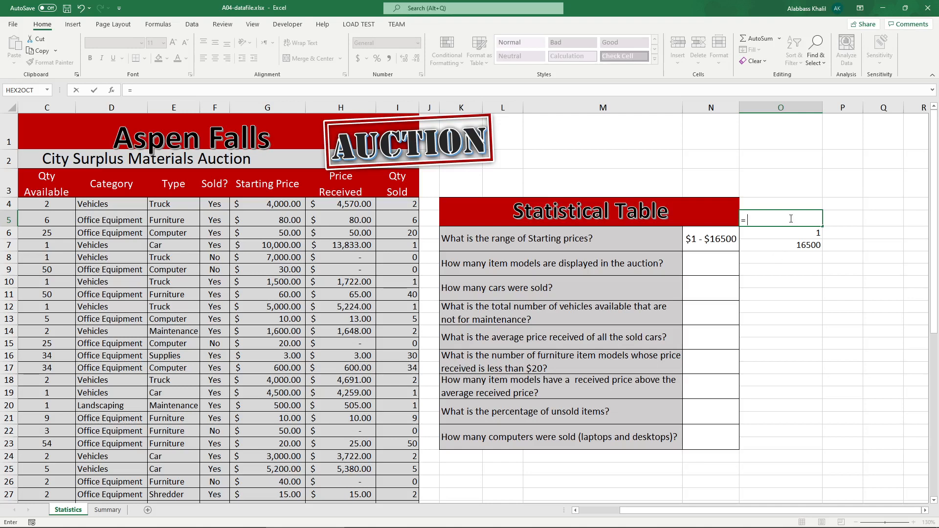
type("MIN(")
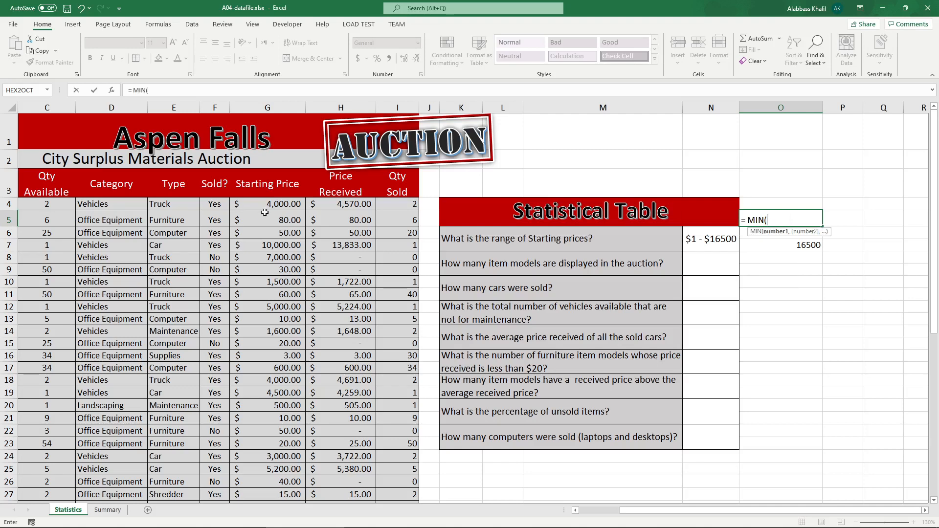
left_click_drag(267, 205, 288, 449)
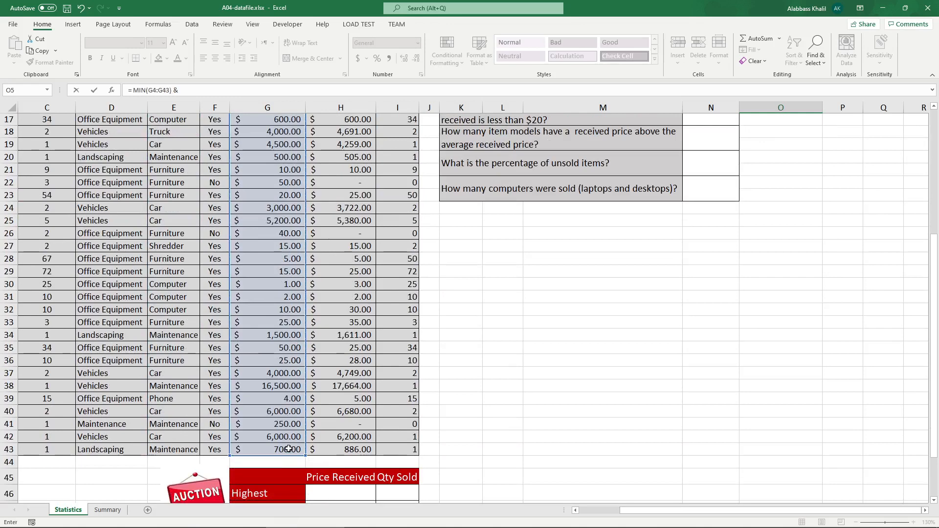
type(") &")
scroll(707, 181, "up", 5)
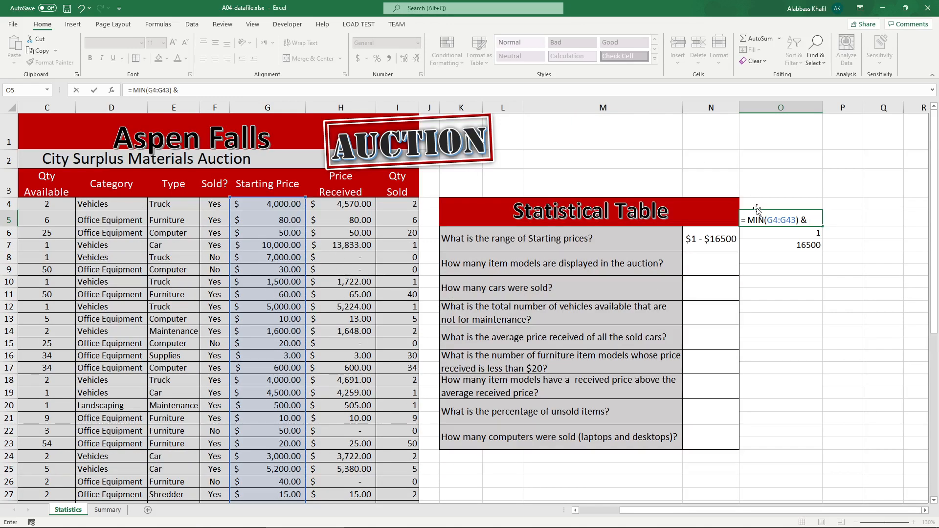
type("\"$")
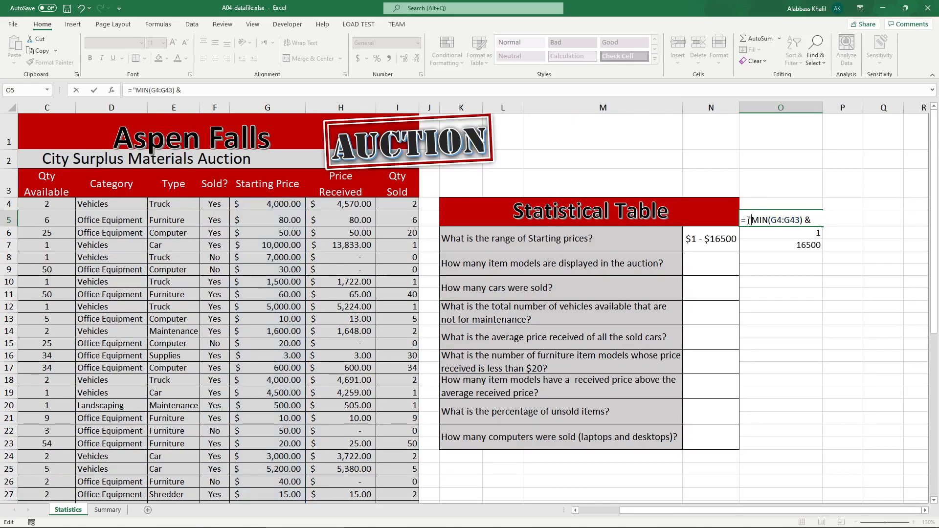
key("End")
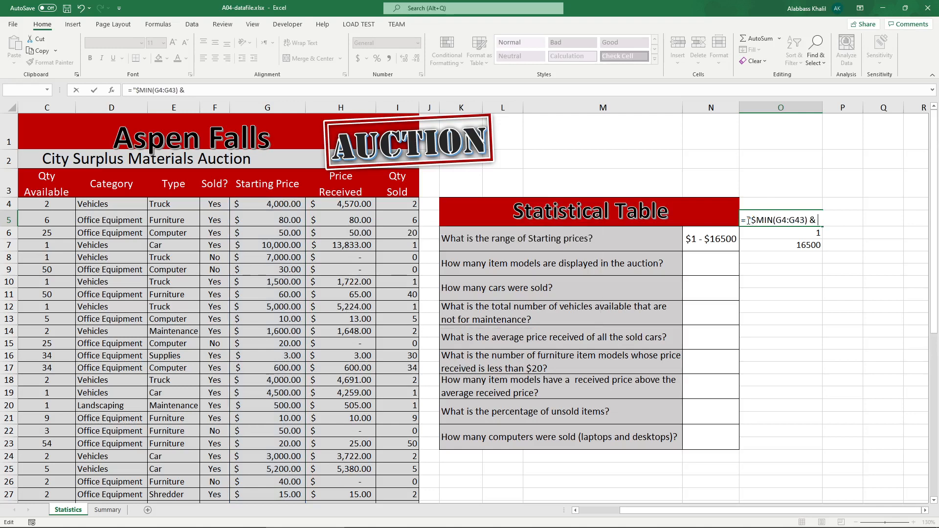
left_click(757, 220)
type("\" & ")
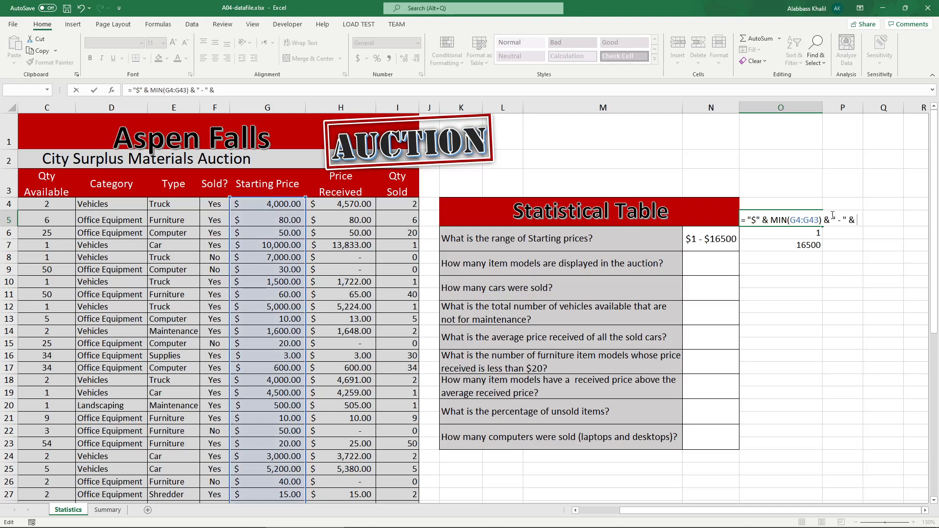
type(" & MAX(")
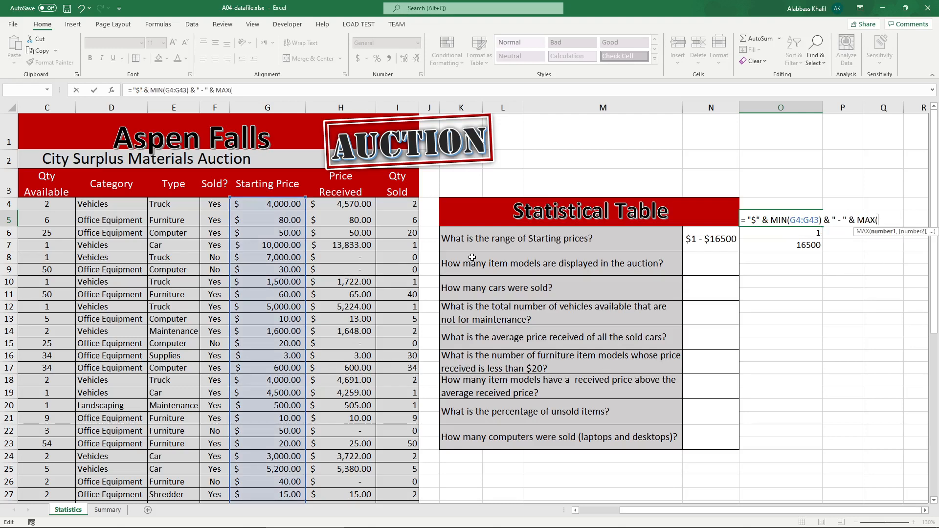
left_click(286, 203)
key("shift+Right")
key("shift+Right")
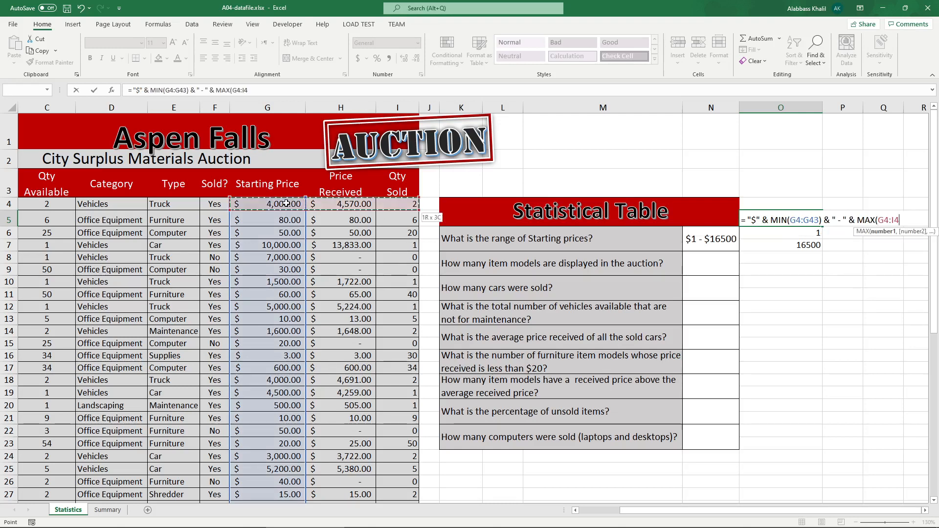
type(")")
key("Escape")
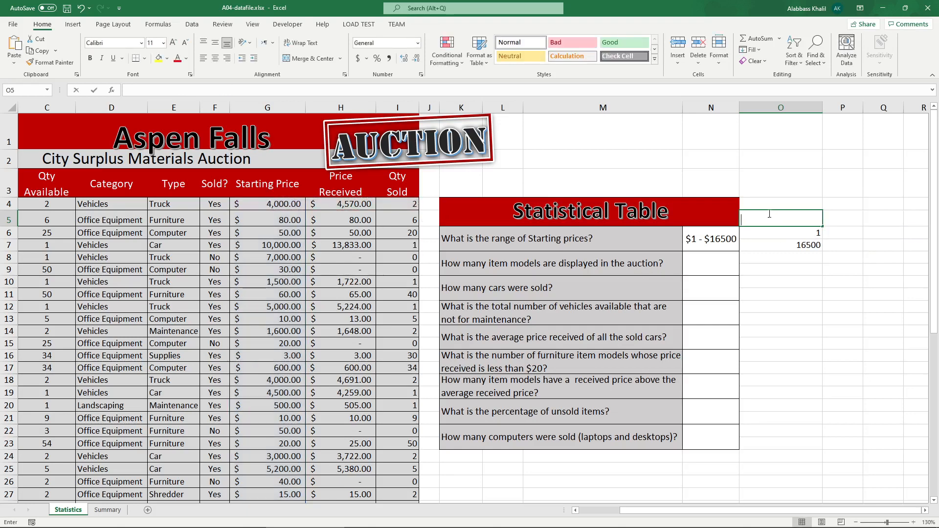
Step: Start a formula in O5 that joins "$" with the minimum starting price of G4:G43 and the string " - "
type("=")
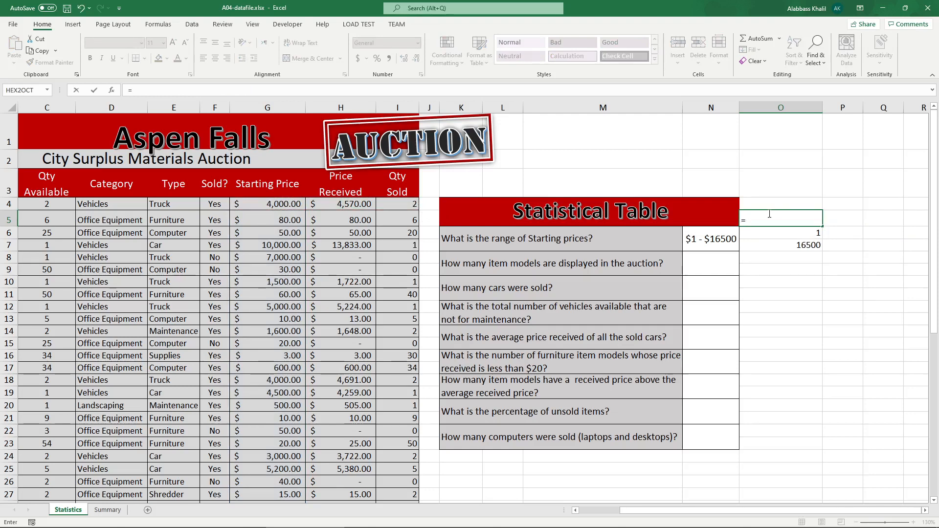
type("\"$\" &")
key("shift+space")
type("m")
key("BackSpace")
key("BackSpace")
key("BackSpace")
key("BackSpace")
key("BackSpace")
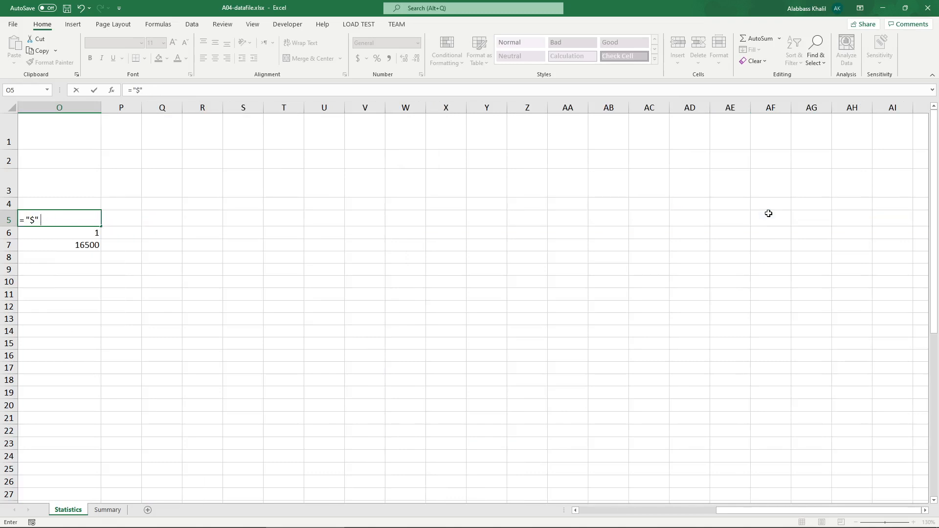
type("min")
key("Tab")
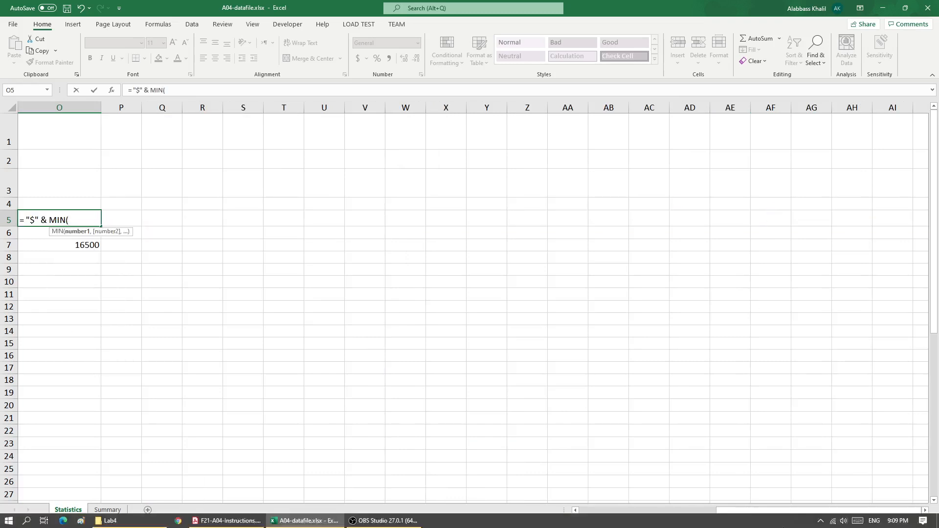
left_click(711, 511)
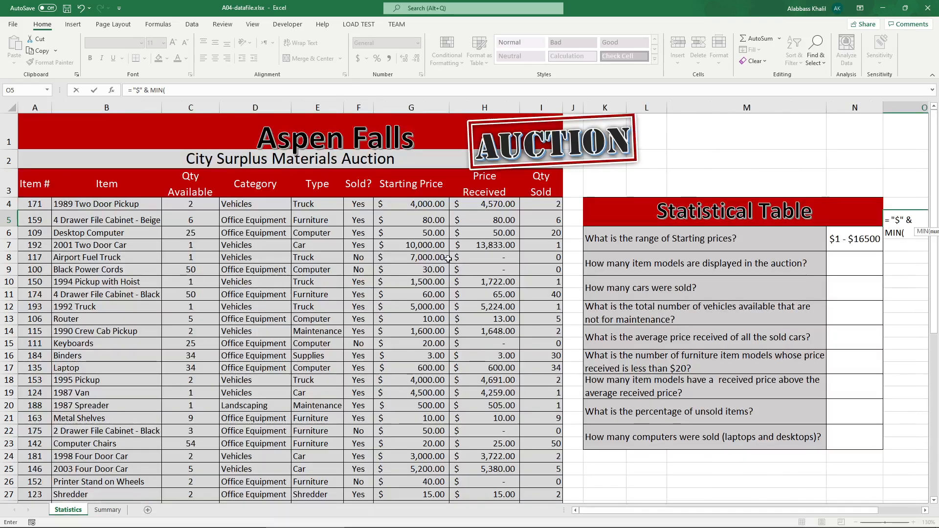
left_click(429, 204)
key("ctrl+shift+Down")
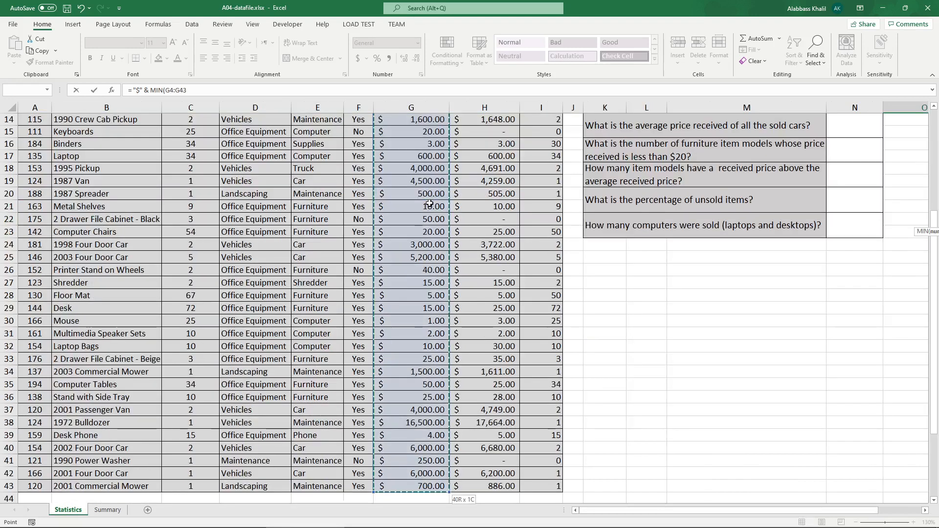
type(")")
type(" &")
key("shift+space")
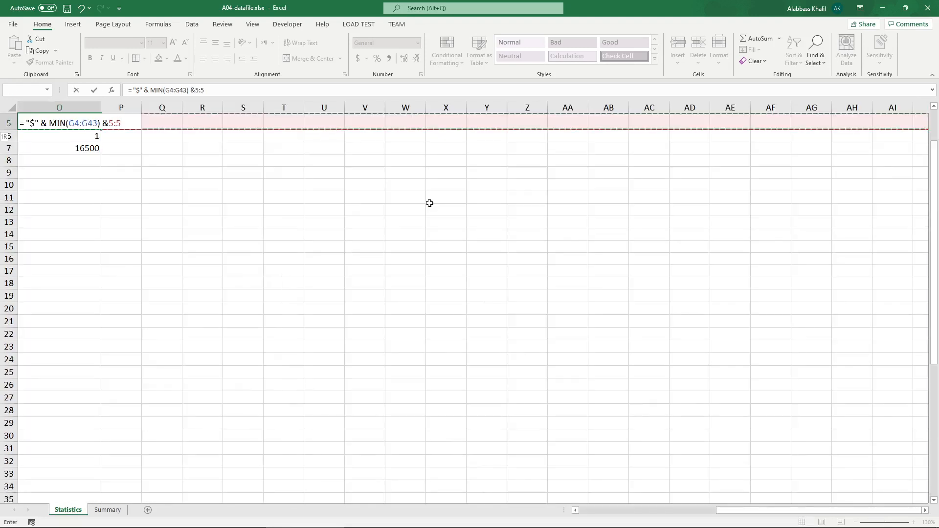
key("BackSpace")
key("BackSpace")
key("BackSpace")
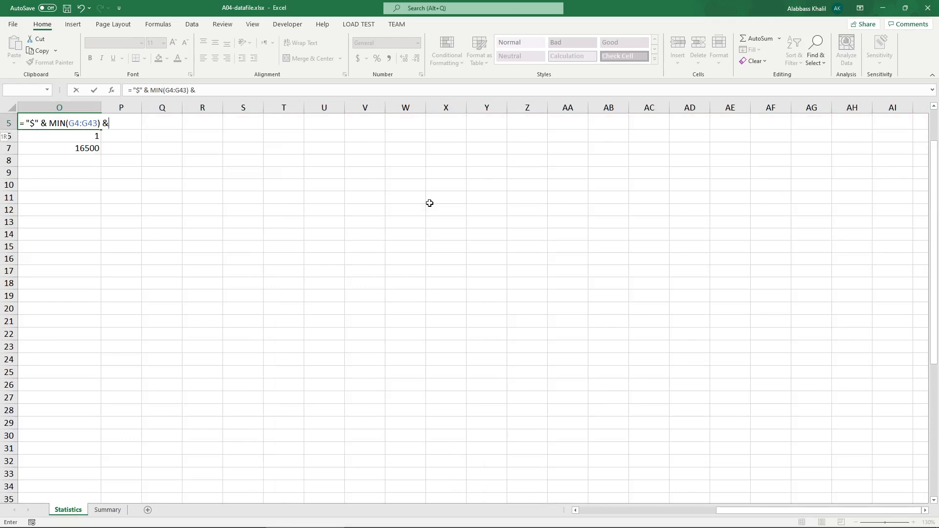
type("\" - \"")
Step: Complete the O5 formula by appending the maximum of G4:G43, adding "$" after the dash, and enter it
left_click_drag(735, 510, 606, 510)
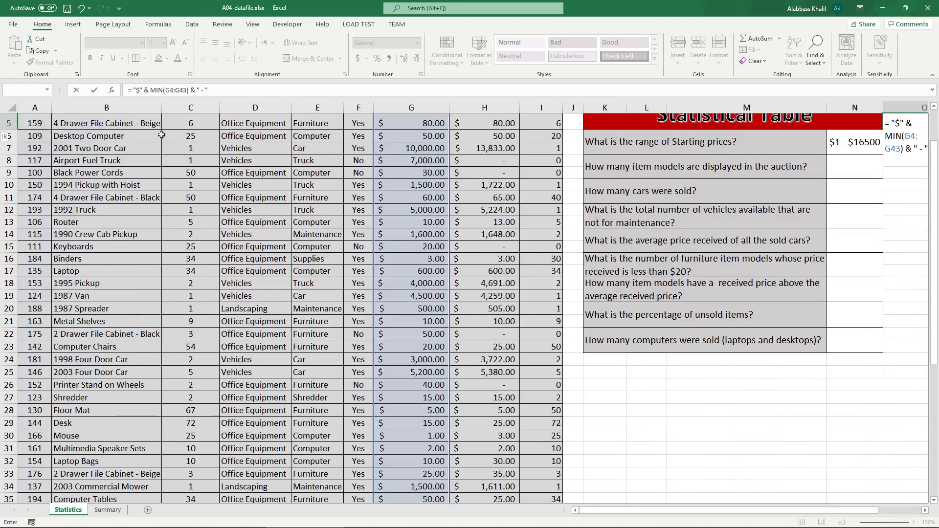
key("F2")
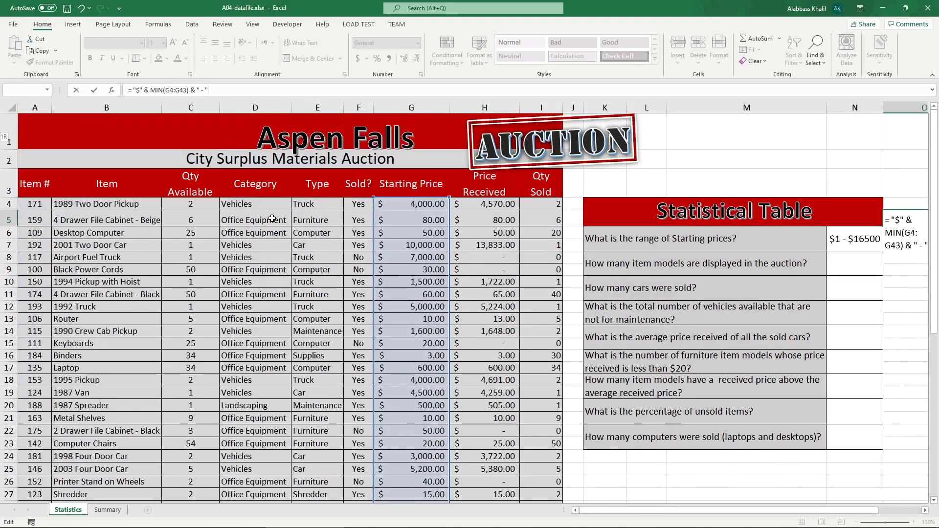
scroll(274, 219, "up", 2)
type("& M")
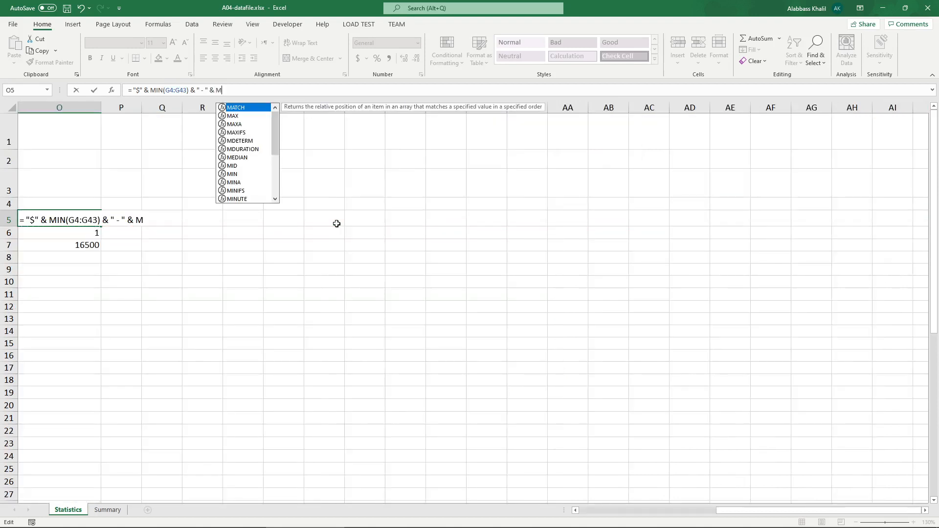
type("ax")
key("Tab")
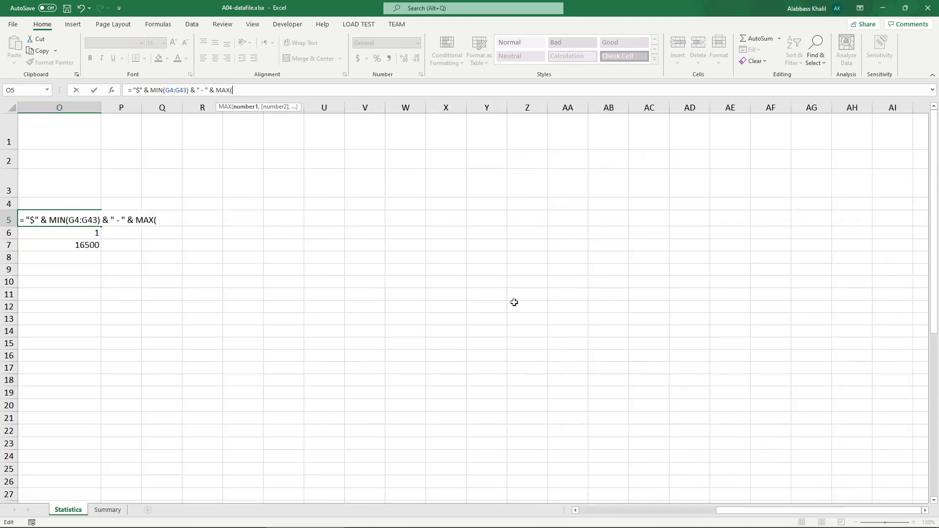
left_click(695, 510)
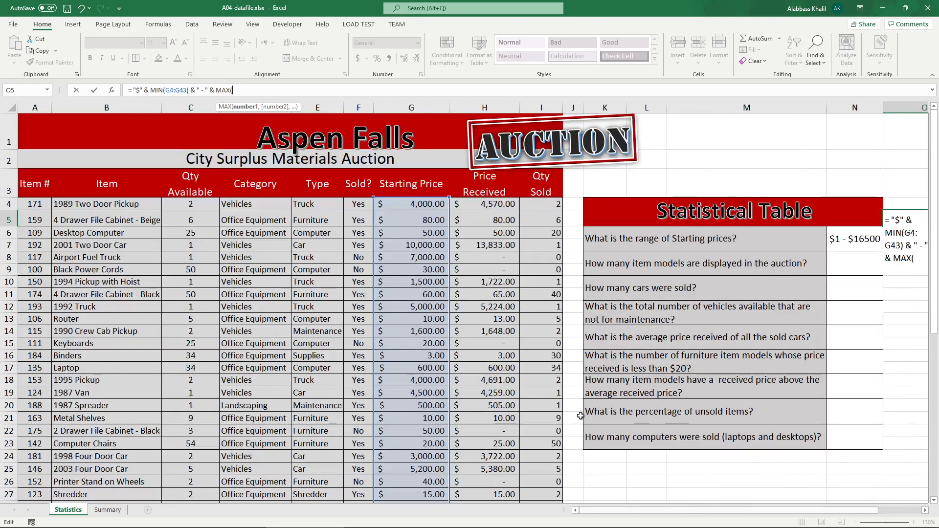
left_click(416, 206)
key("ctrl+shift+Down")
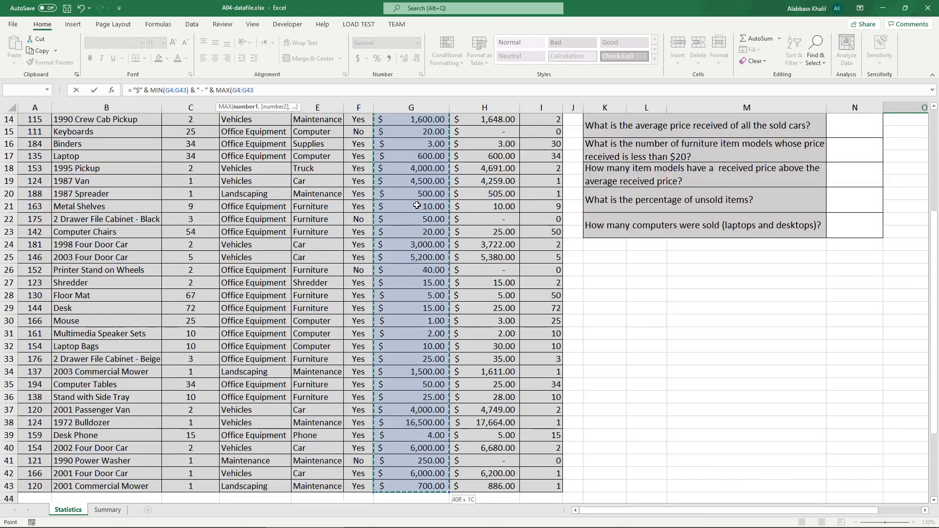
type(")")
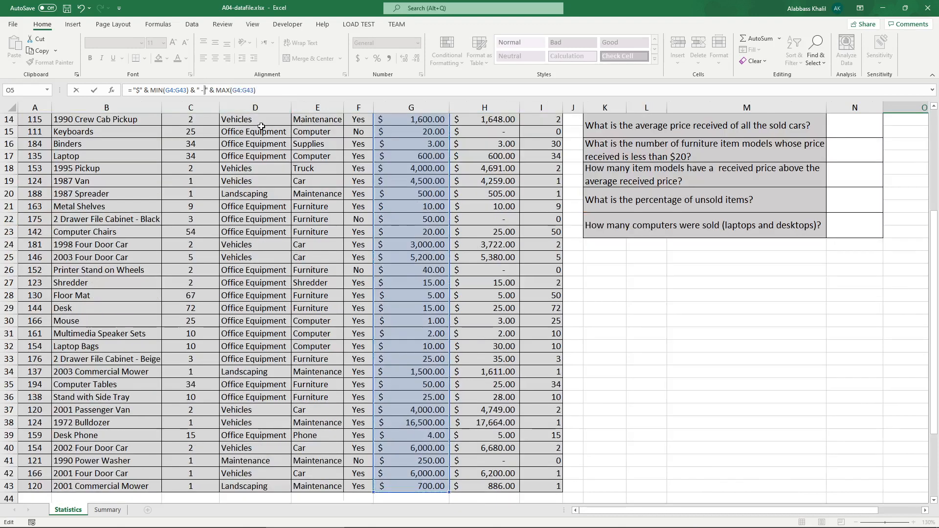
type("$")
key("Return")
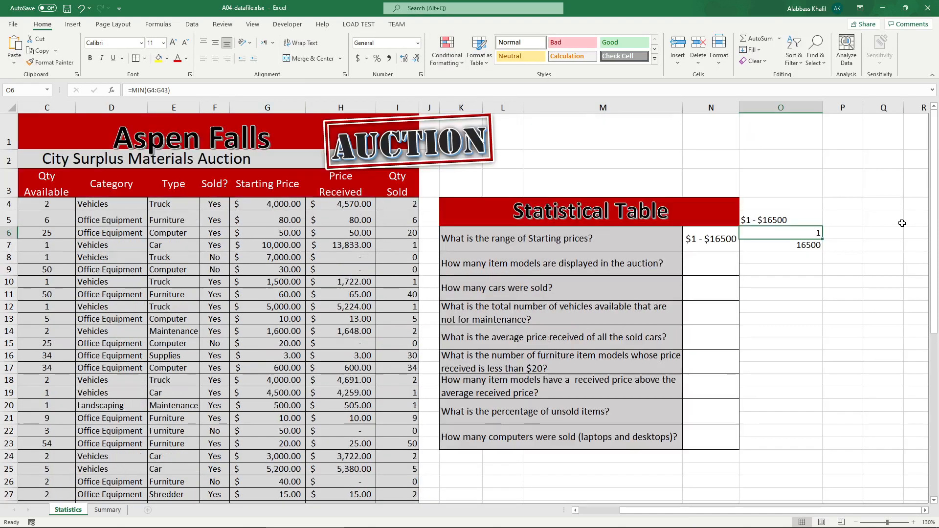
Step: Compare the O5 result with the N6 answer and fill the helper cells O6:O7 yellow
left_click(814, 219)
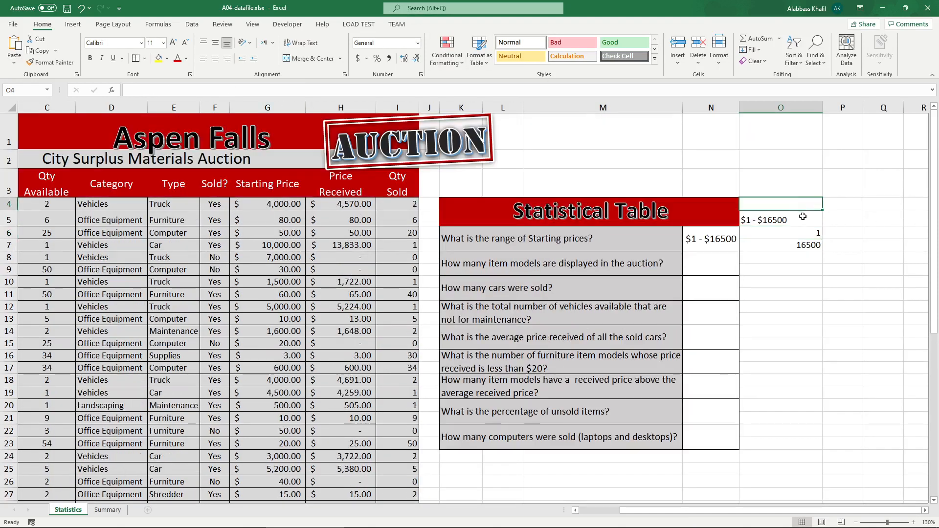
left_click(724, 239)
left_click(746, 223)
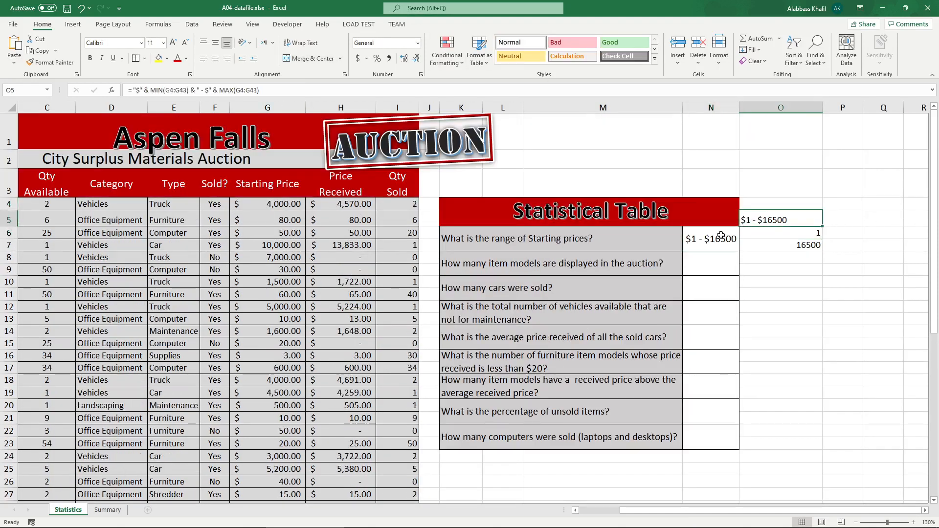
left_click(723, 236)
left_click(777, 237)
left_click(776, 246, "shift")
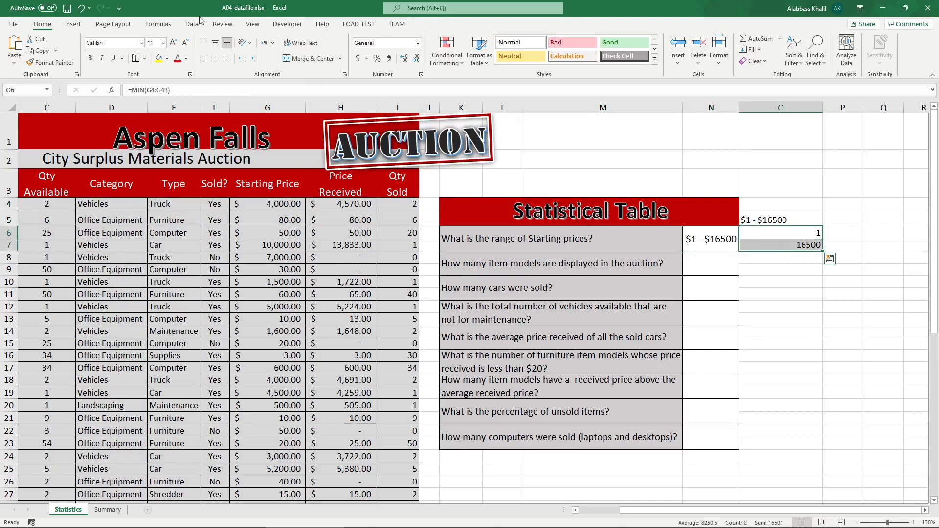
left_click(159, 61)
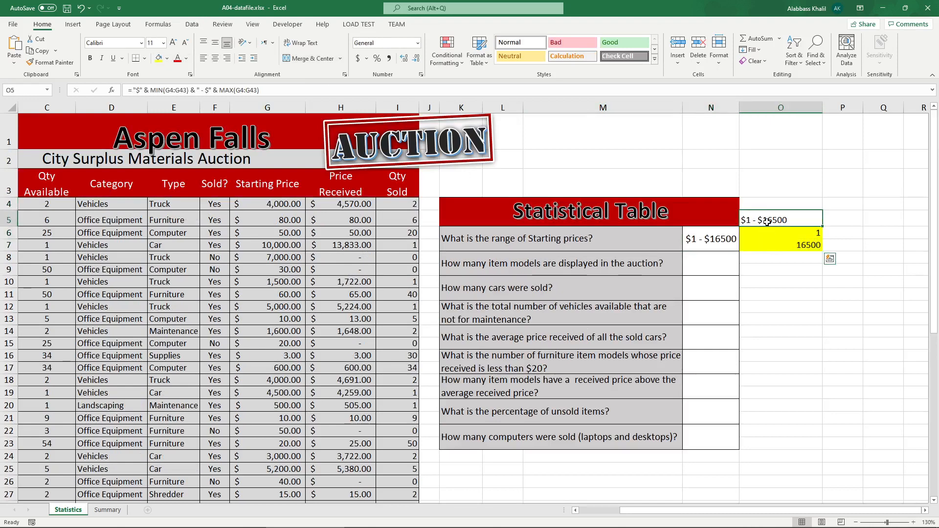
Step: Review the assignment instructions PDF for the remaining questions and their expected answers
left_click(604, 263)
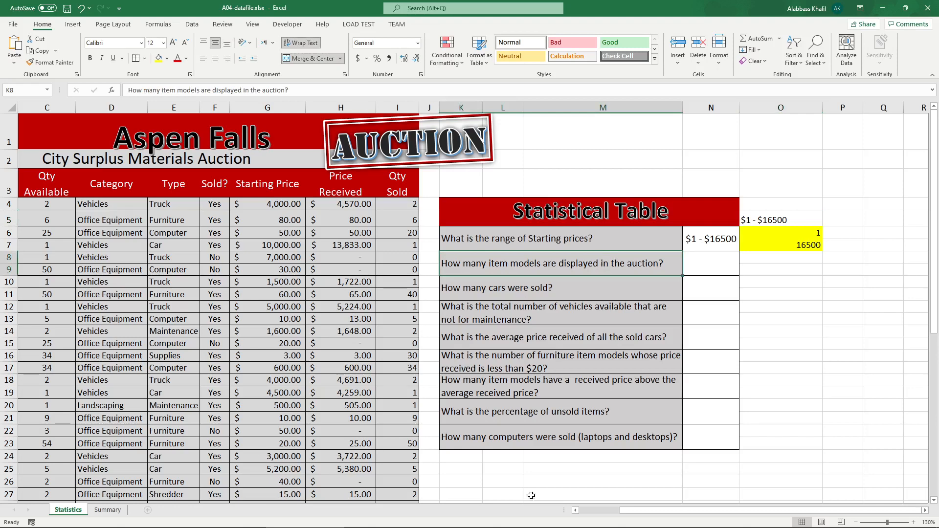
left_click(607, 511)
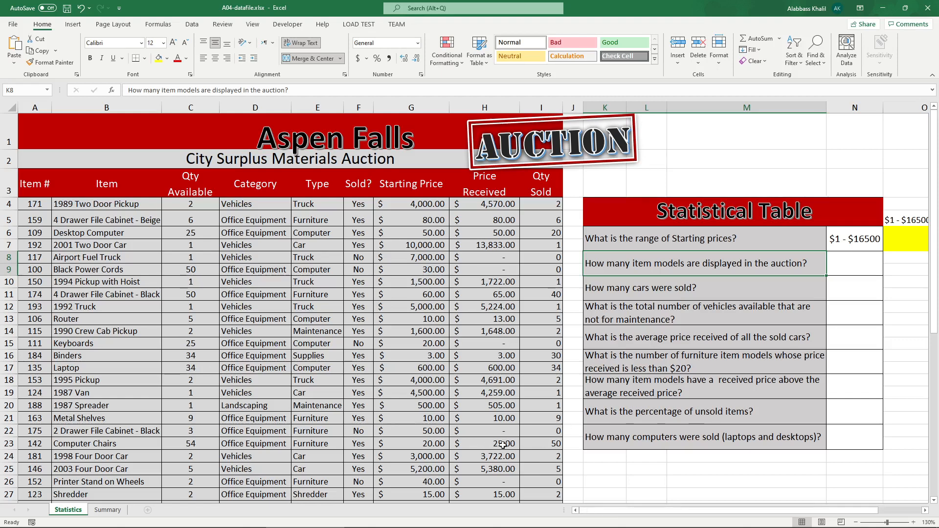
mouse_move(207, 519)
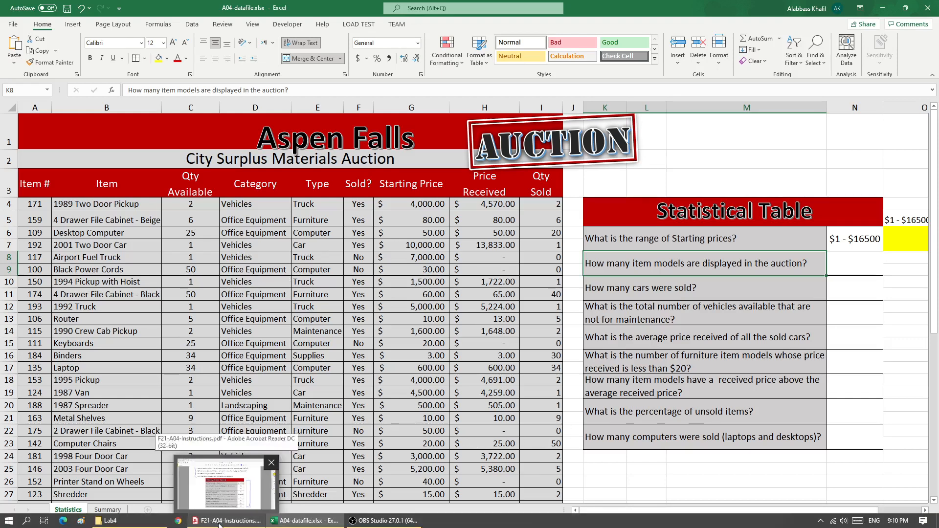
left_click(223, 521)
scroll(443, 376, "up", 2)
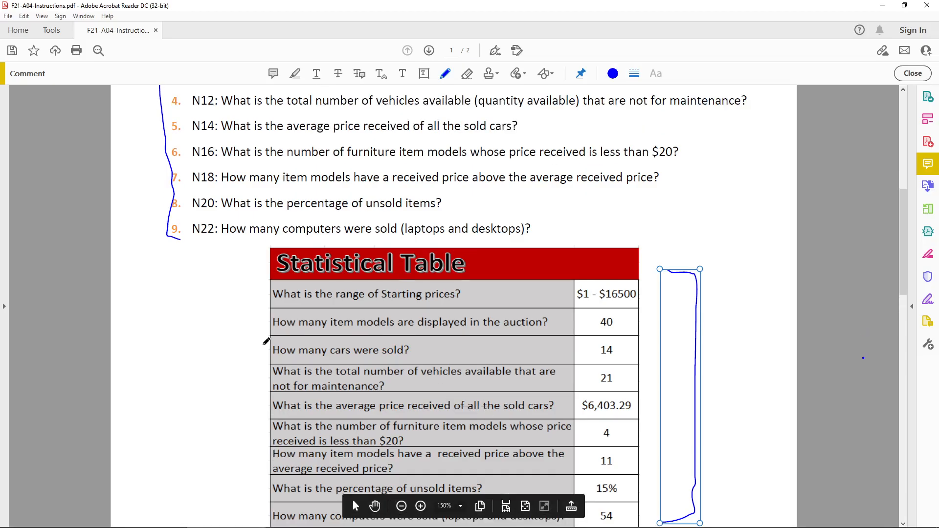
mouse_move(349, 524)
left_click(303, 521)
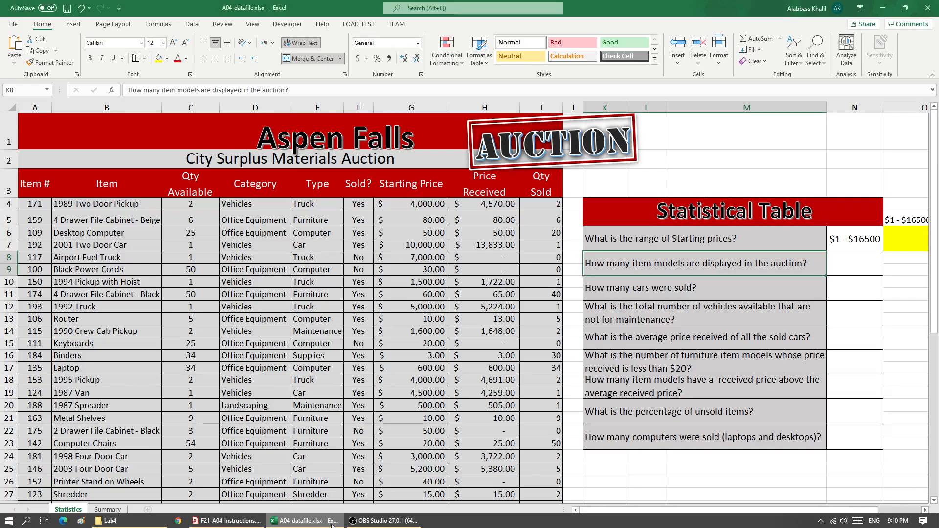
Step: Color the words "item models" in the K8 question red
left_click(190, 108)
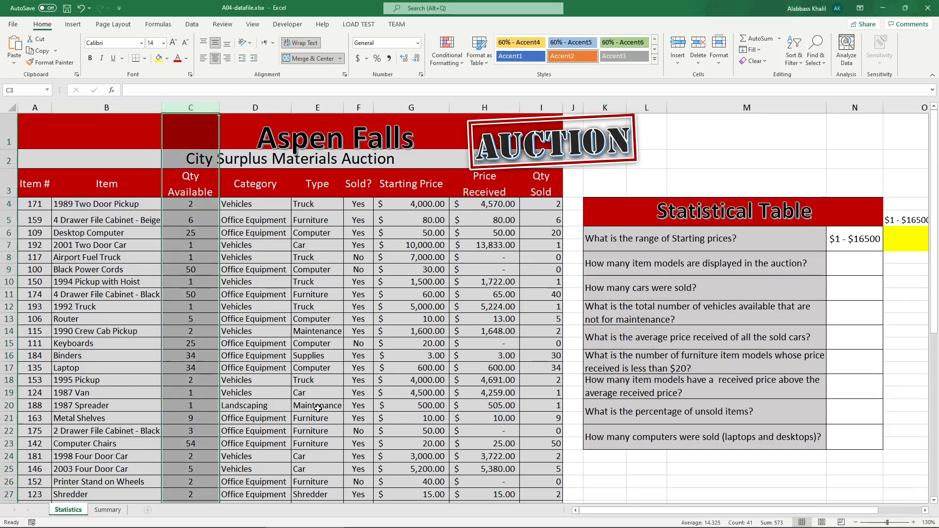
left_click(659, 281)
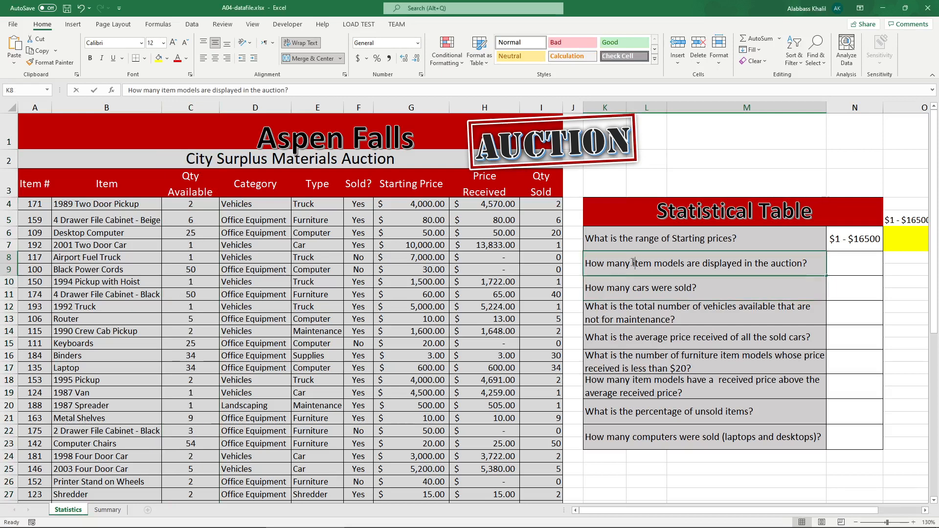
double_click(643, 264)
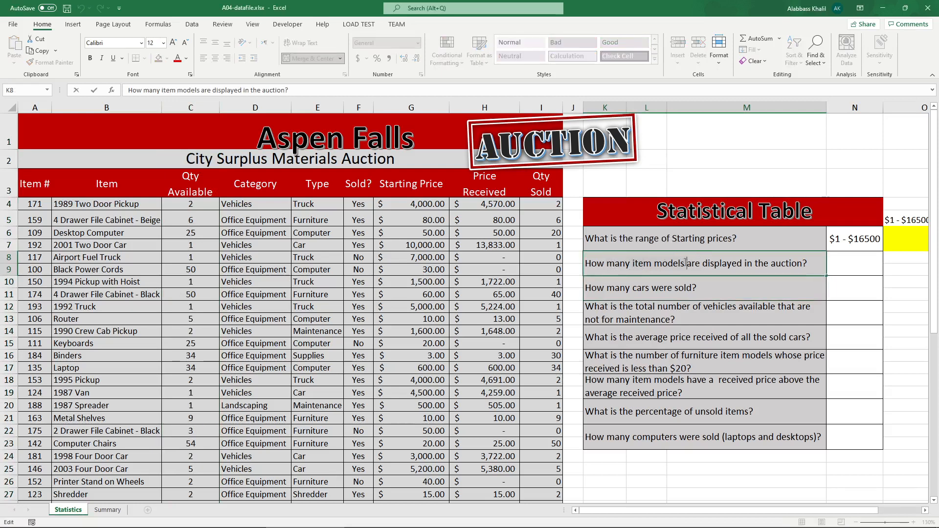
left_click(178, 60)
Step: Enter a COUNTA formula in N8 counting the item names in B4:B43
left_click(837, 261)
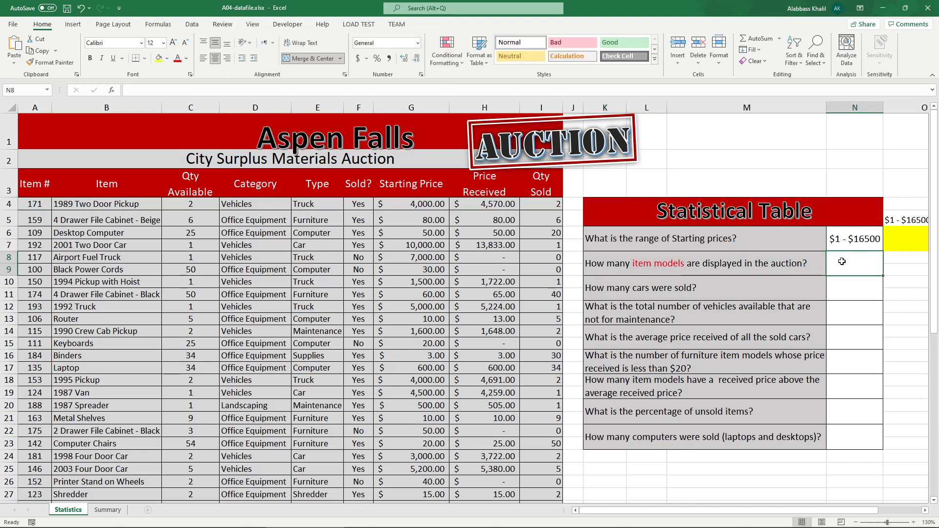
type("=counta")
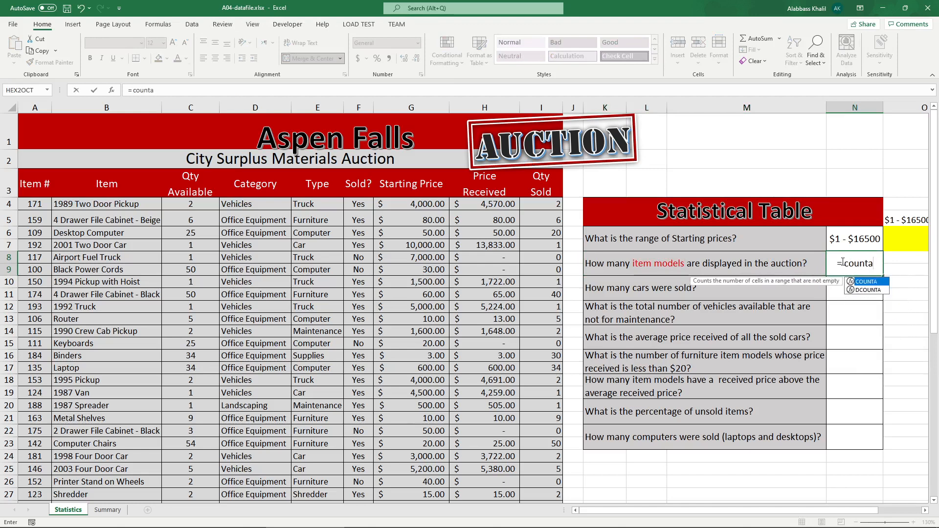
key("Tab")
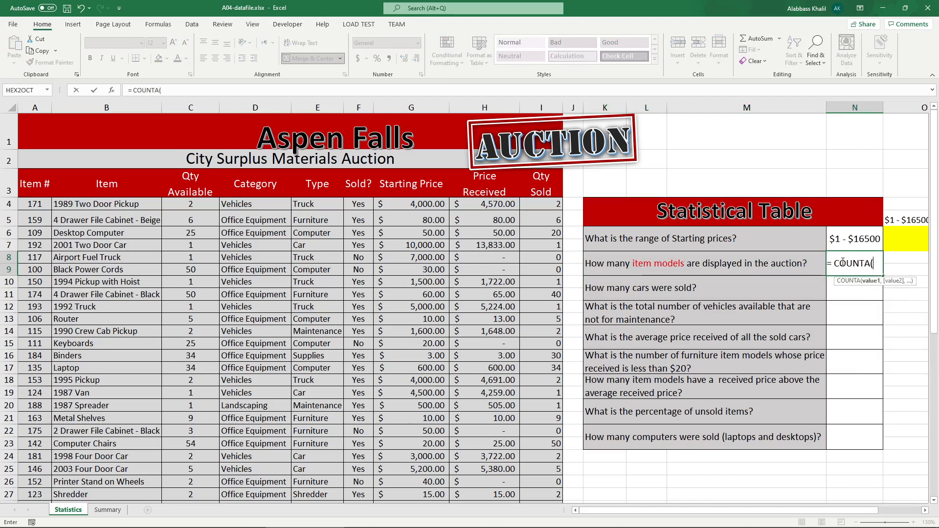
left_click(135, 203)
scroll(149, 310, "down", 1)
scroll(148, 310, "down", 4)
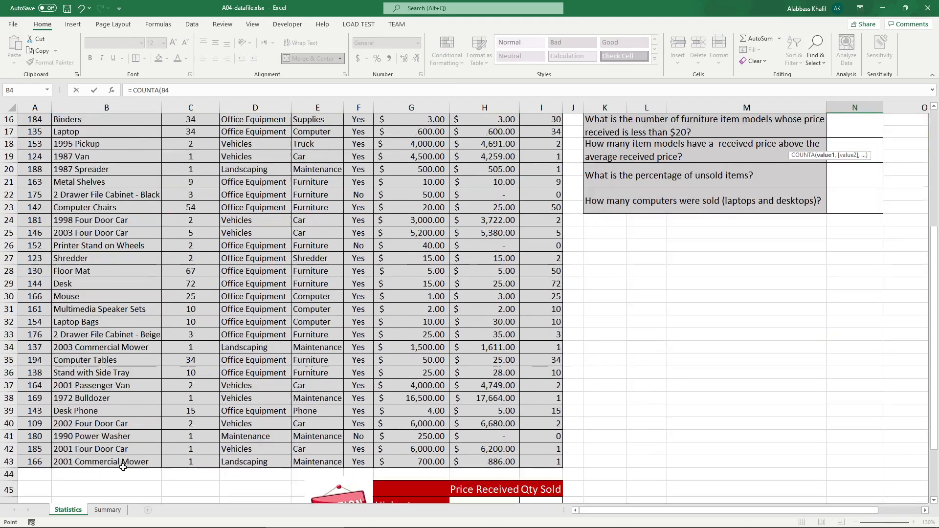
left_click(137, 425, "shift")
scroll(847, 362, "up", 6)
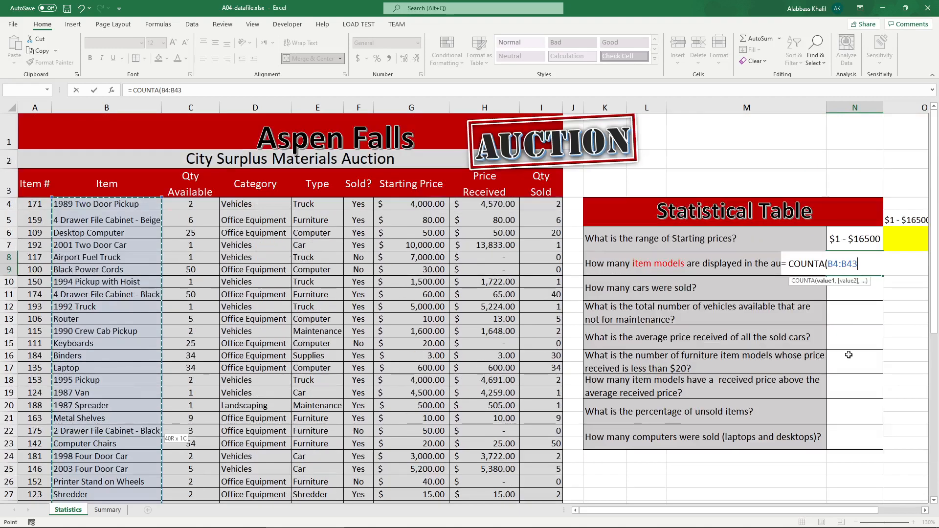
key("Return")
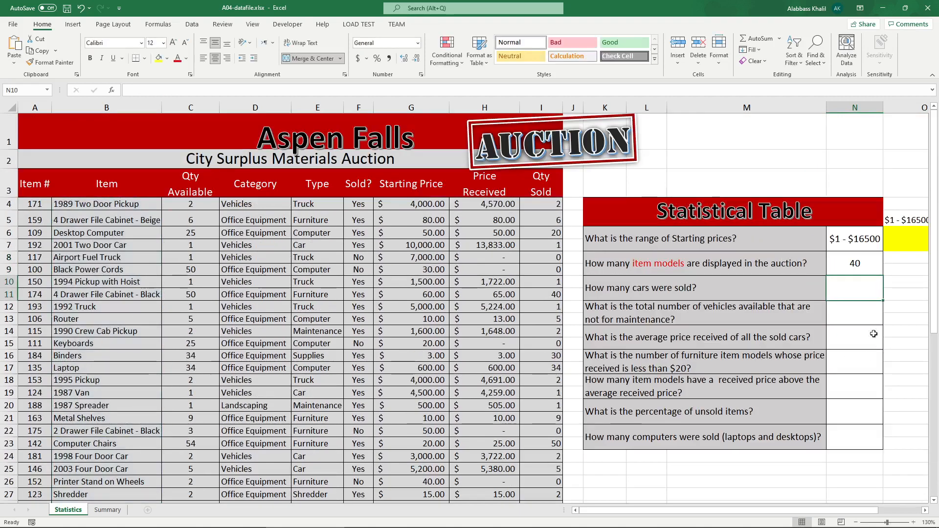
Step: Enter a COUNT formula in helper cell O8 counting the Qty Available values in C4:C43
left_click(887, 258)
double_click(902, 261)
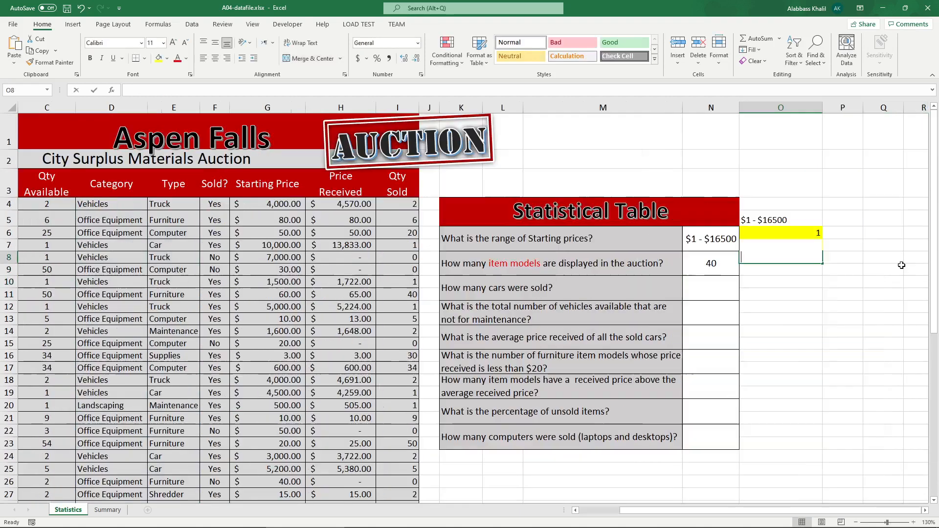
type("=count")
key("Tab")
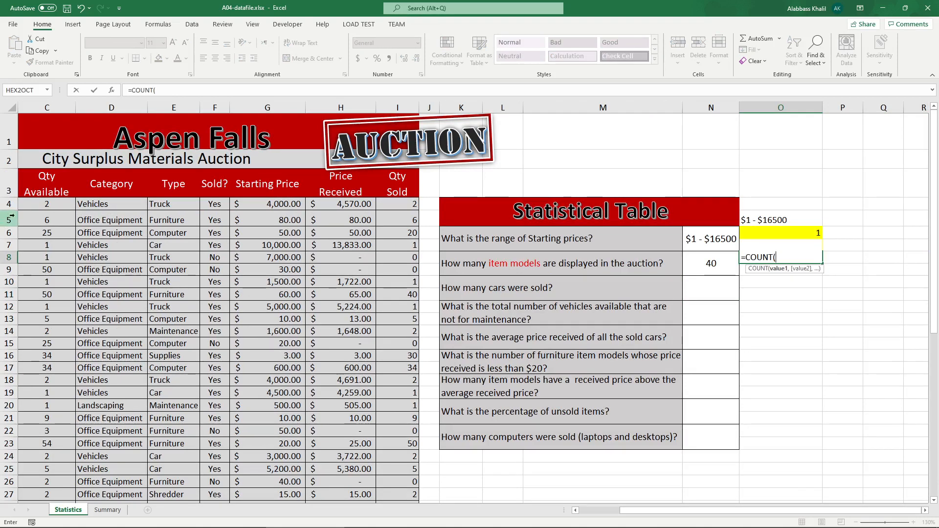
left_click_drag(36, 203, 58, 423)
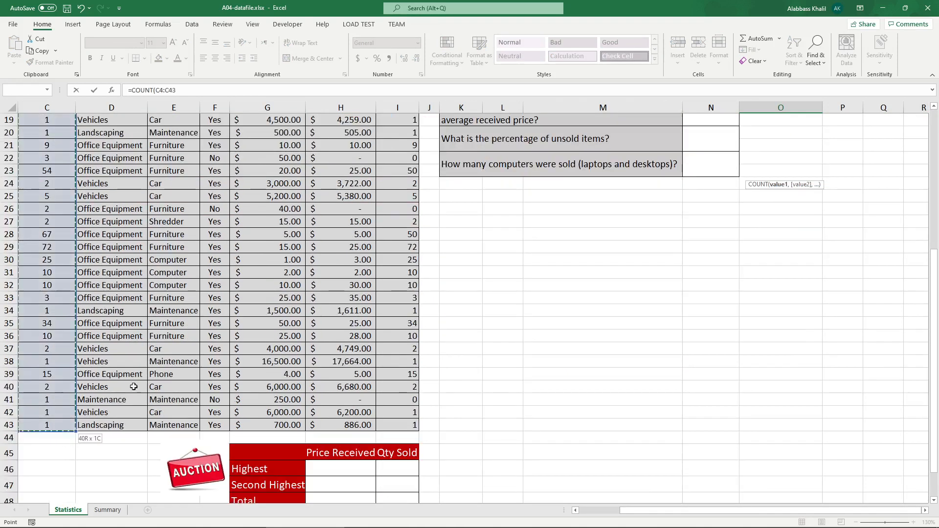
key("Return")
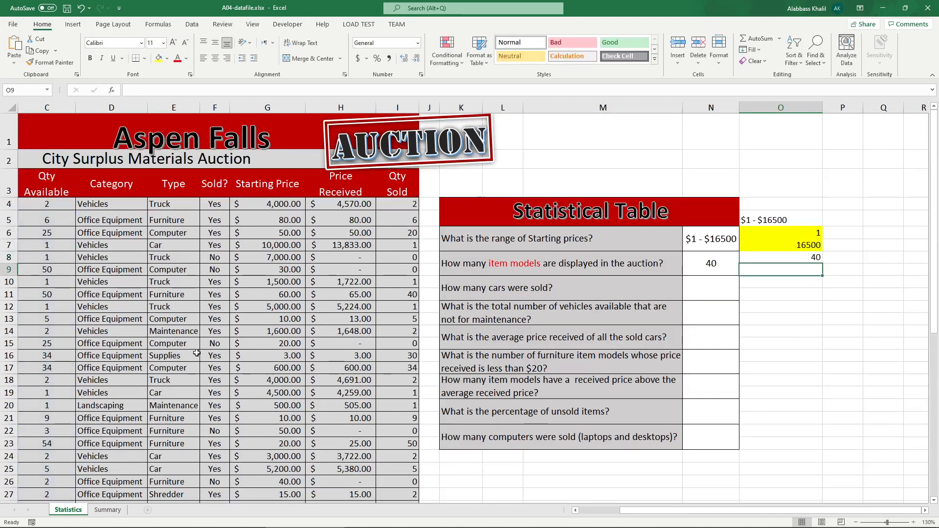
Step: Enter a COUNT formula in helper cell O9 over the Type column E4:E43
type("=count")
key("Tab")
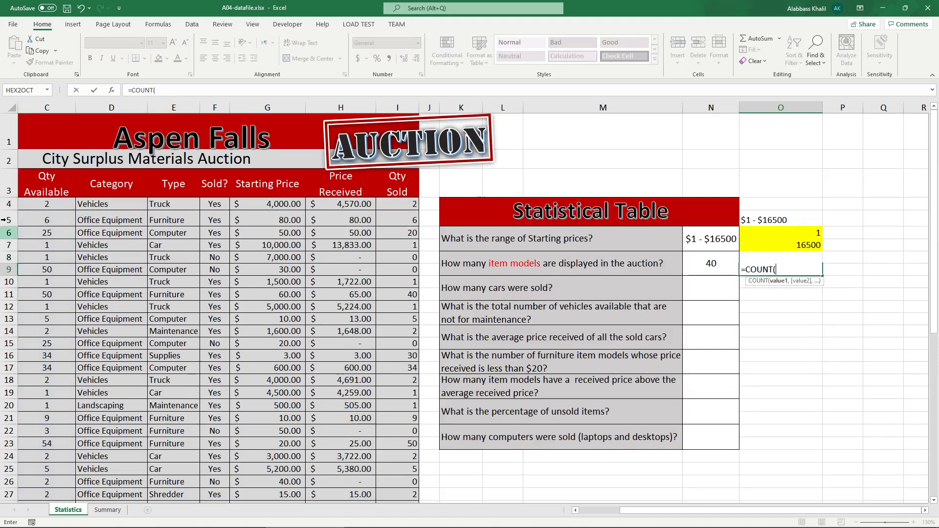
left_click_drag(157, 205, 185, 486)
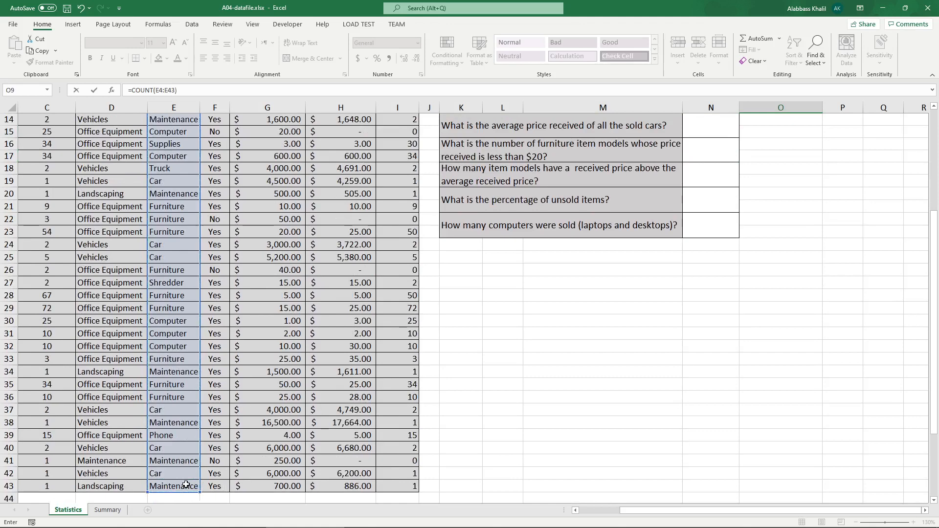
key("Return")
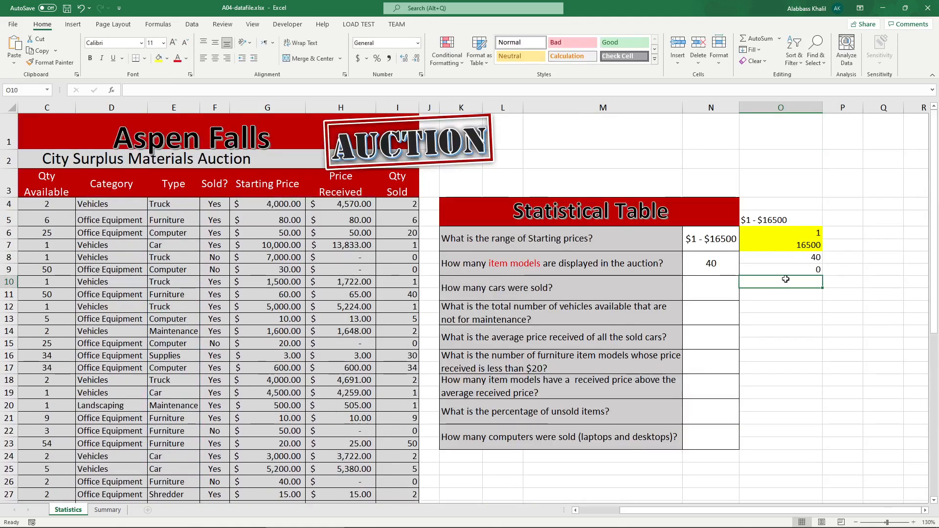
Step: Color the words "How many" in the K10 question red
left_click(785, 268)
left_click(734, 259)
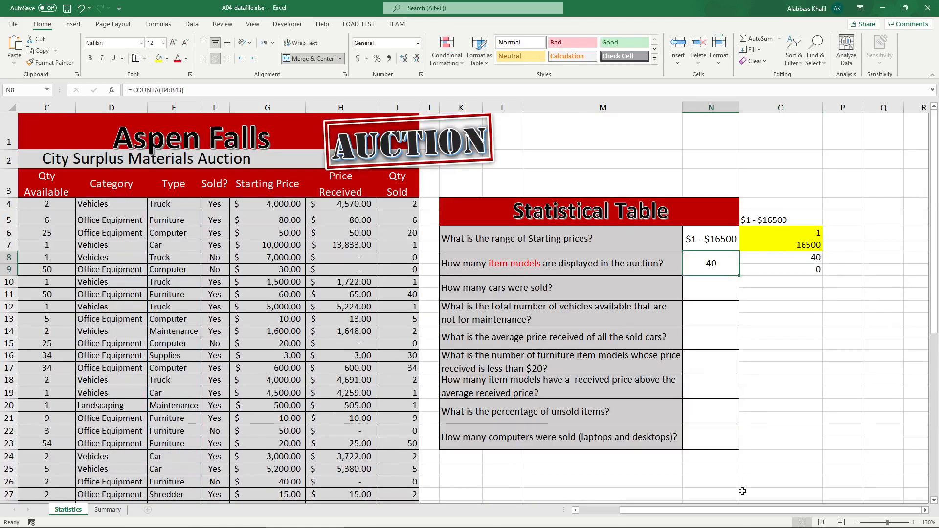
left_click_drag(742, 510, 700, 510)
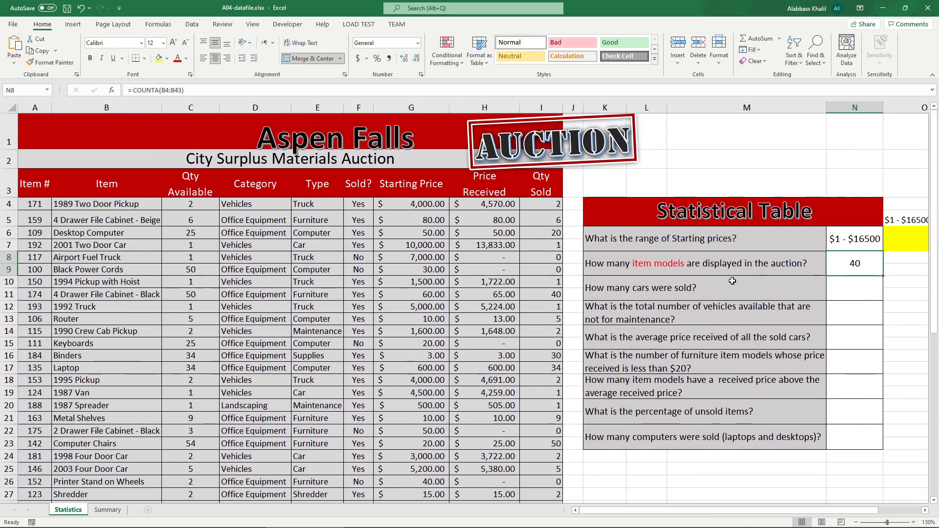
left_click(732, 282)
double_click(586, 288)
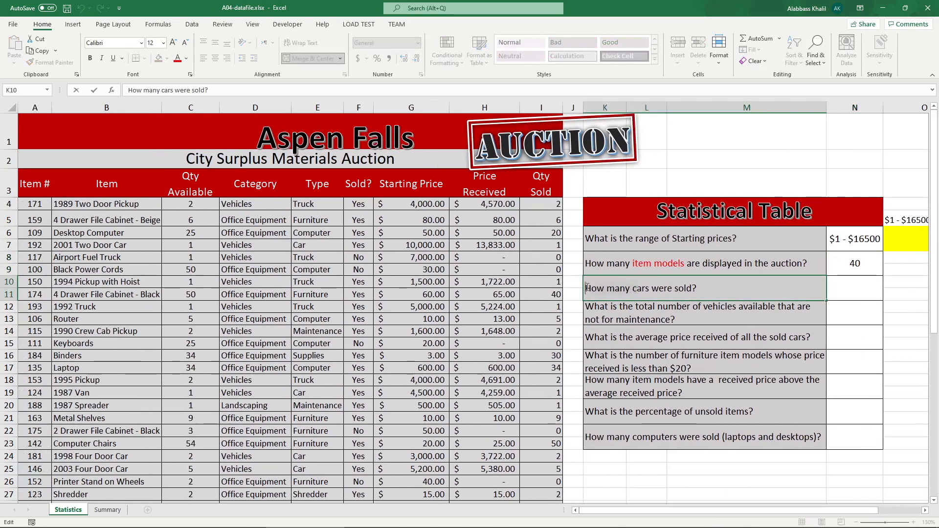
left_click(178, 58)
left_click(633, 289)
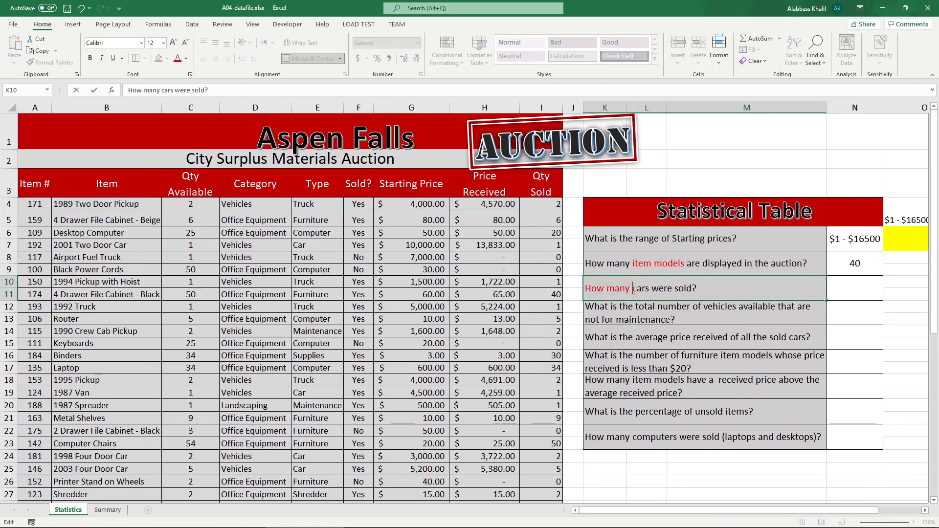
left_click(186, 58)
left_click(185, 73)
Step: Enter =SUMIF(E4:E43, "car", I4:I43) in N10 to total the quantity of cars sold
left_click(852, 292)
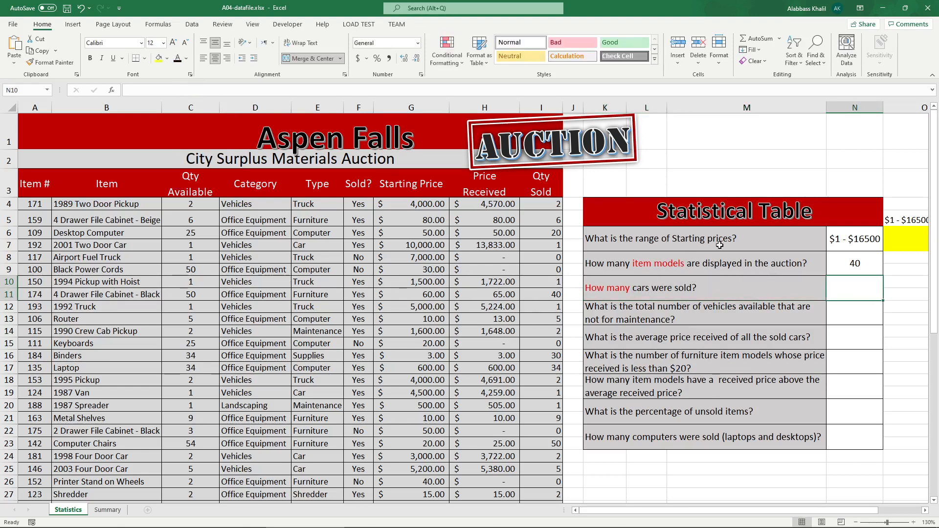
type("=sumif")
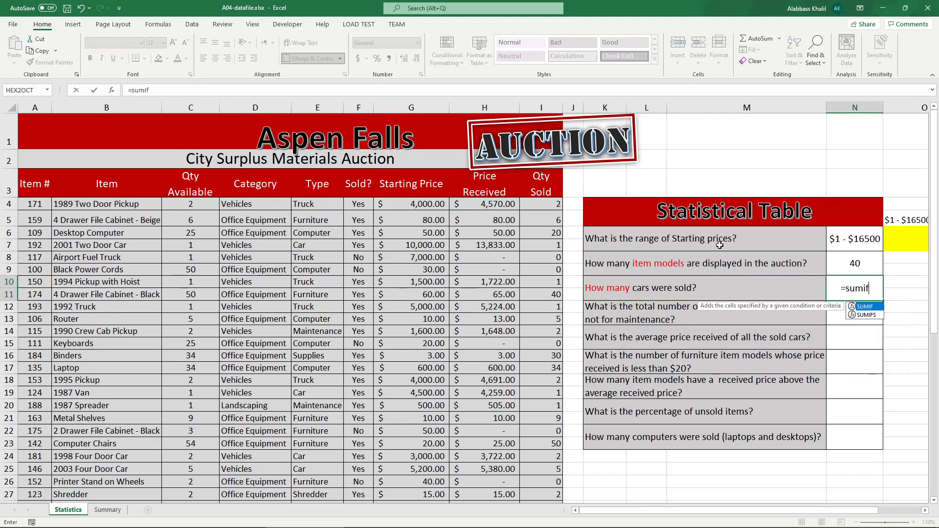
key("Tab")
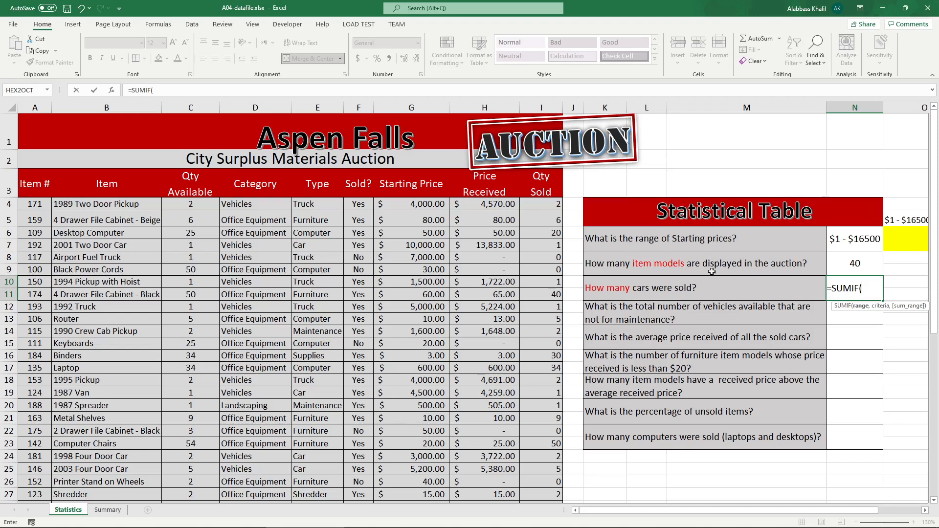
left_click(299, 204)
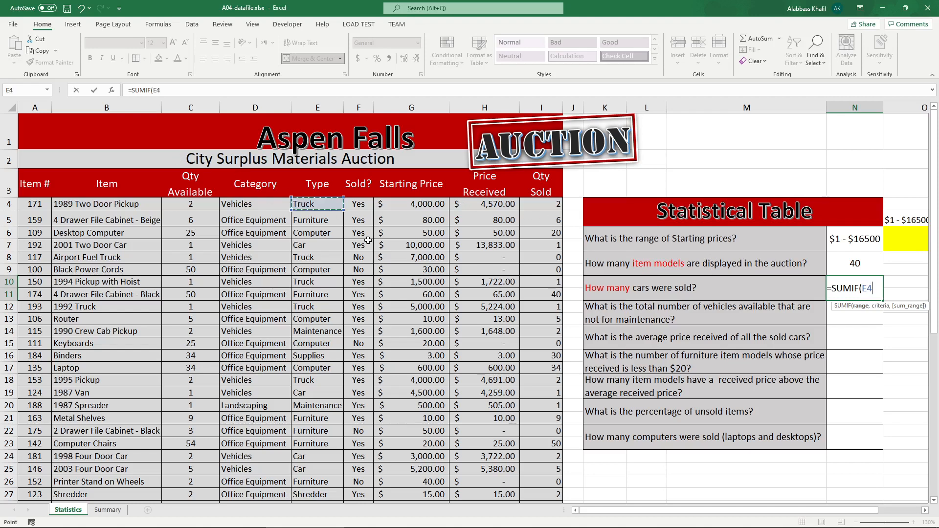
key("ctrl+shift+Down")
scroll(367, 241, "up", 4)
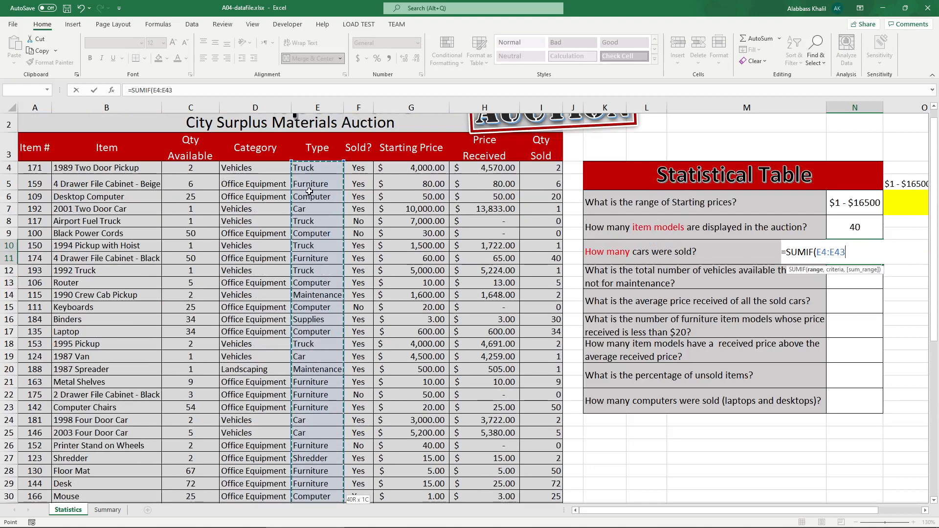
type(", \"")
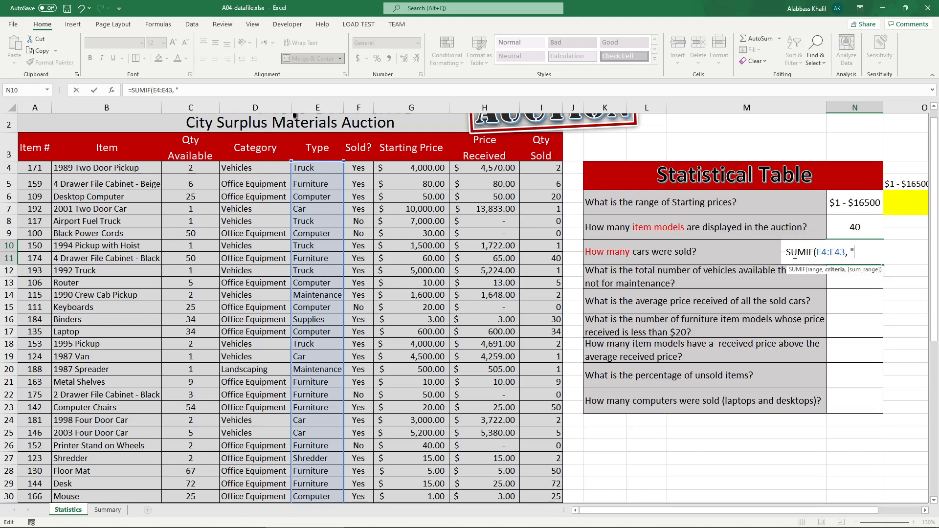
type("car\",")
left_click(867, 254)
type("s")
key("BackSpace")
key("End")
left_click_drag(548, 168, 543, 474)
scroll(570, 452, "up", 5)
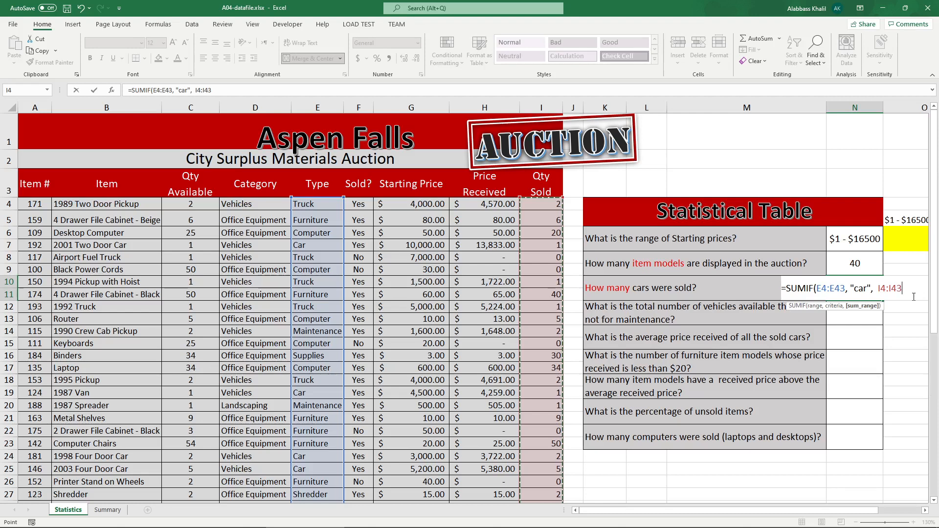
type(")")
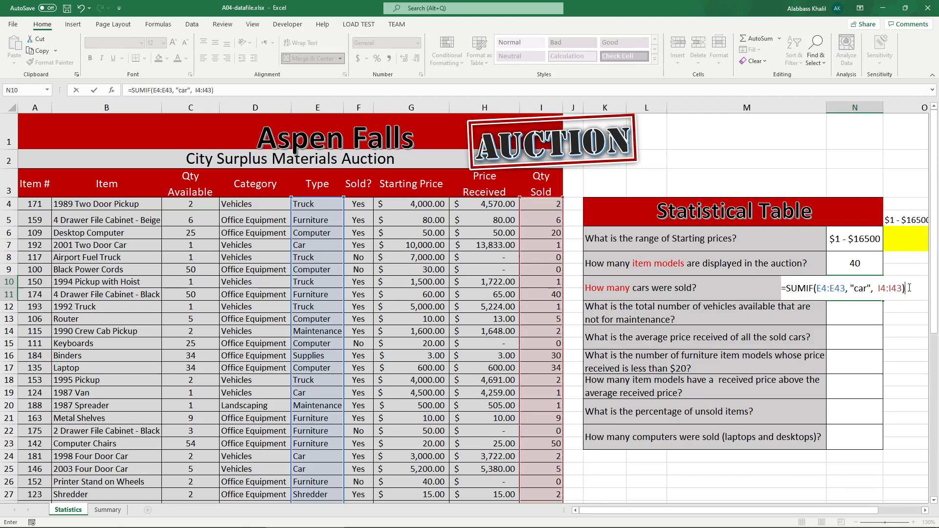
left_click(908, 288)
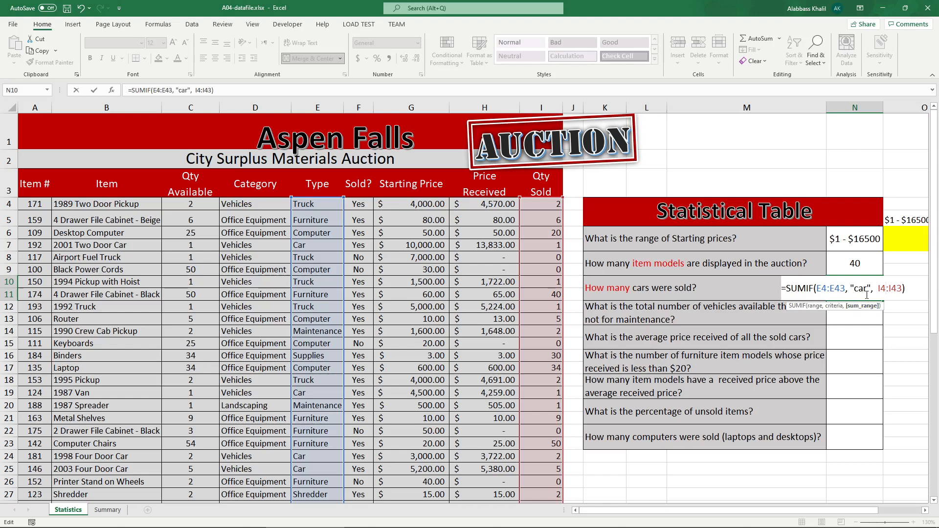
double_click(836, 290)
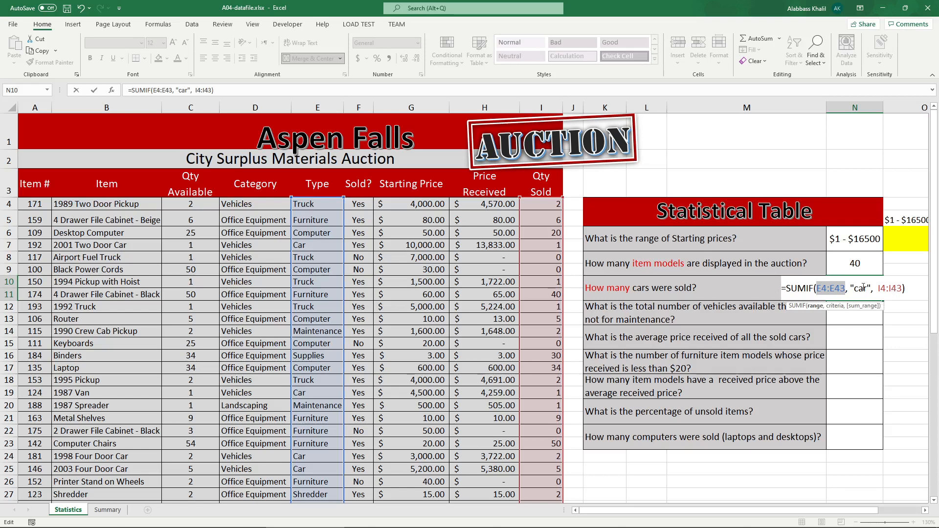
left_click(833, 289)
double_click(832, 288)
double_click(888, 292)
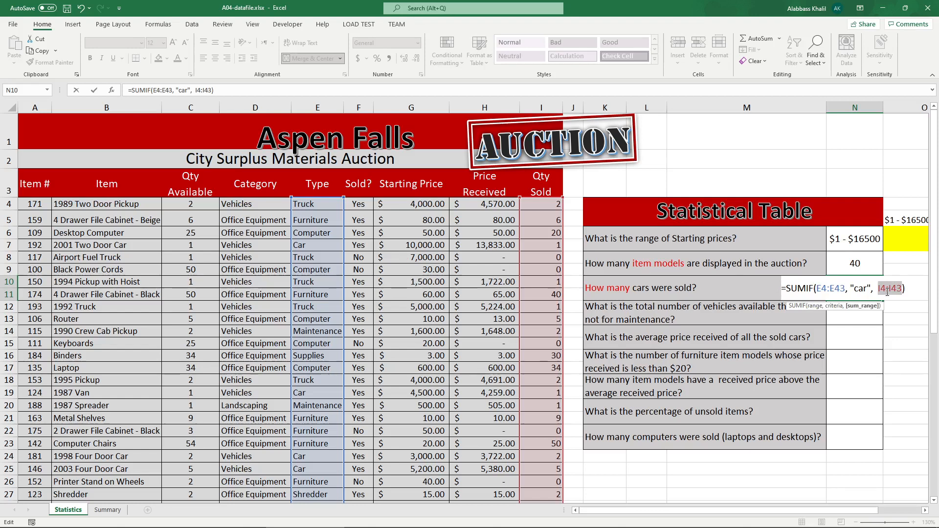
key("Return")
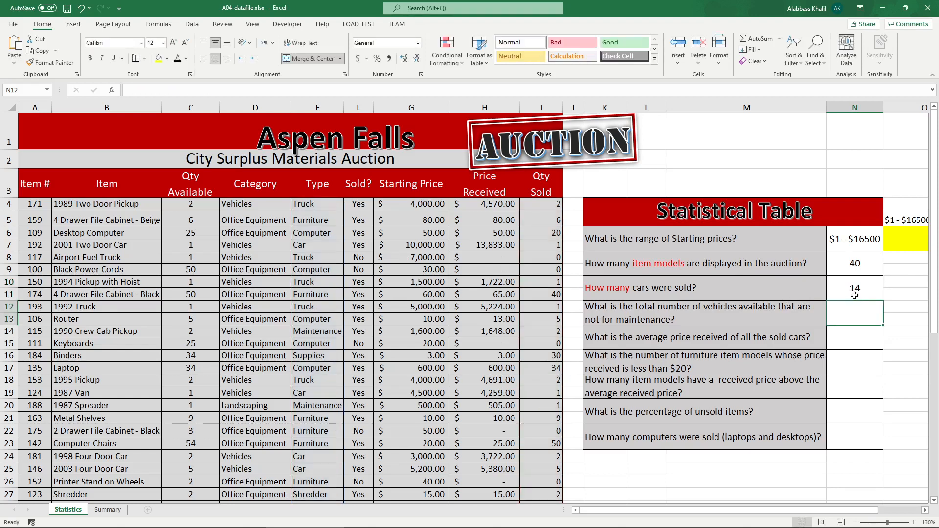
Step: Circle the expected cars-sold answer in the instructions PDF and return to the workbook
left_click(213, 522)
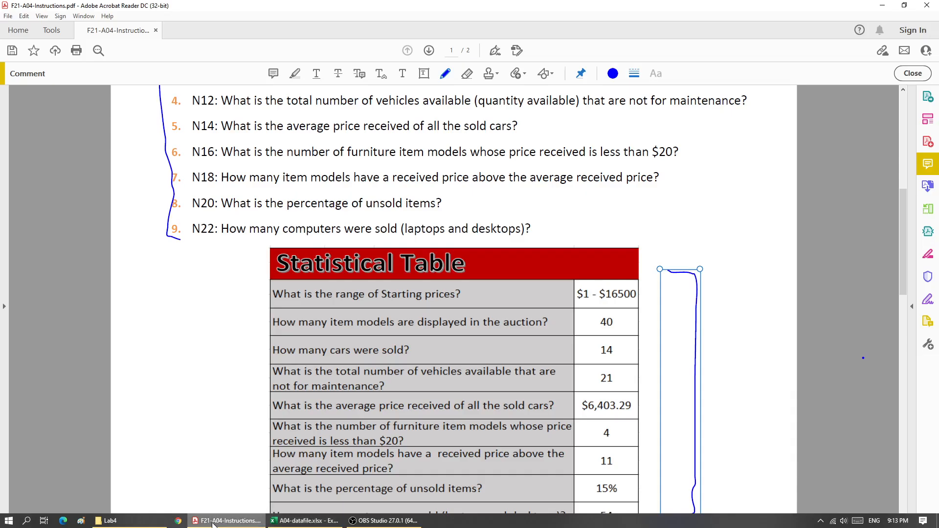
mouse_move(593, 336)
left_mouse_down()
mouse_move(630, 348)
mouse_move(583, 334)
left_mouse_up()
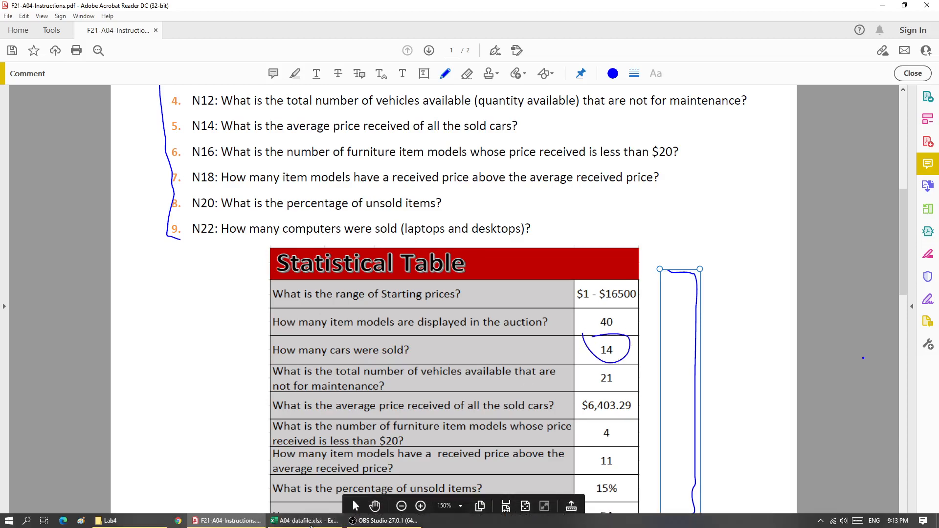
left_click(288, 523)
Step: Enter =COUNTIF(E4:E43, "Car") in helper cell O10 to count car item models
left_click(903, 285)
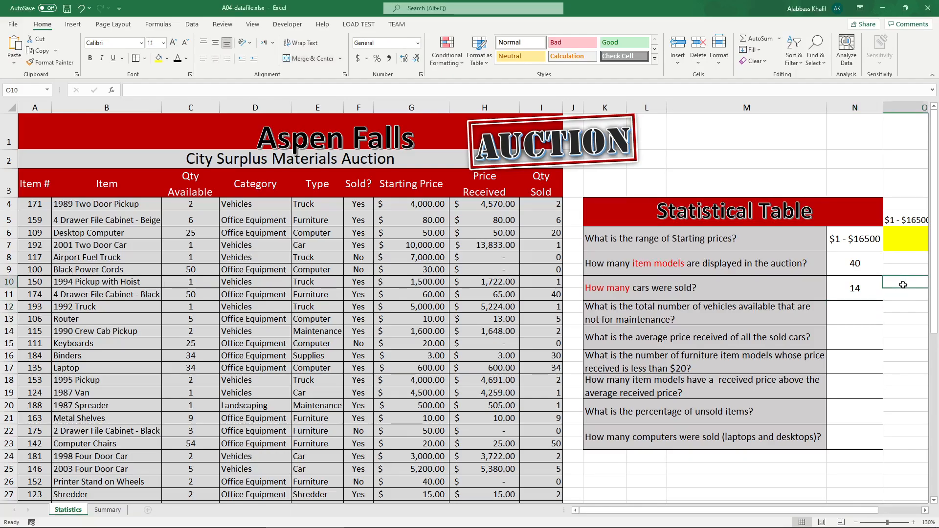
type("=count")
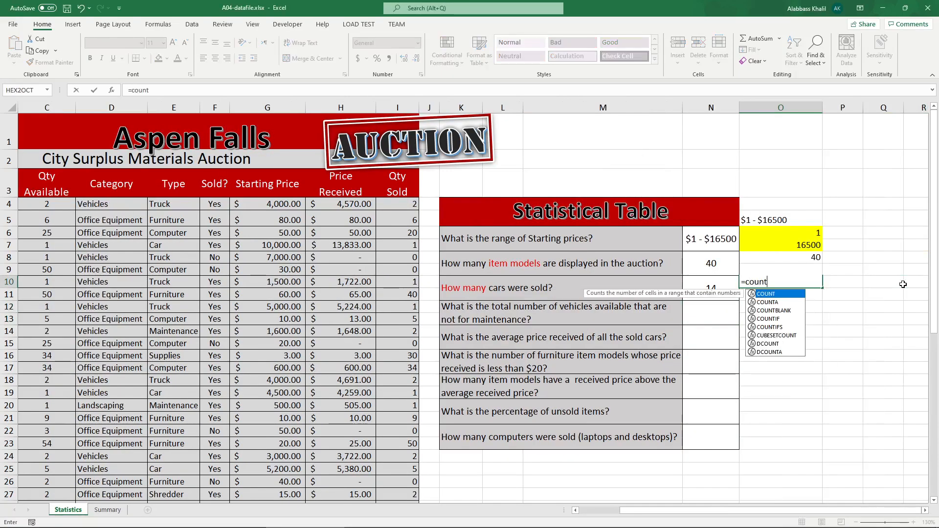
type("if")
key("Tab")
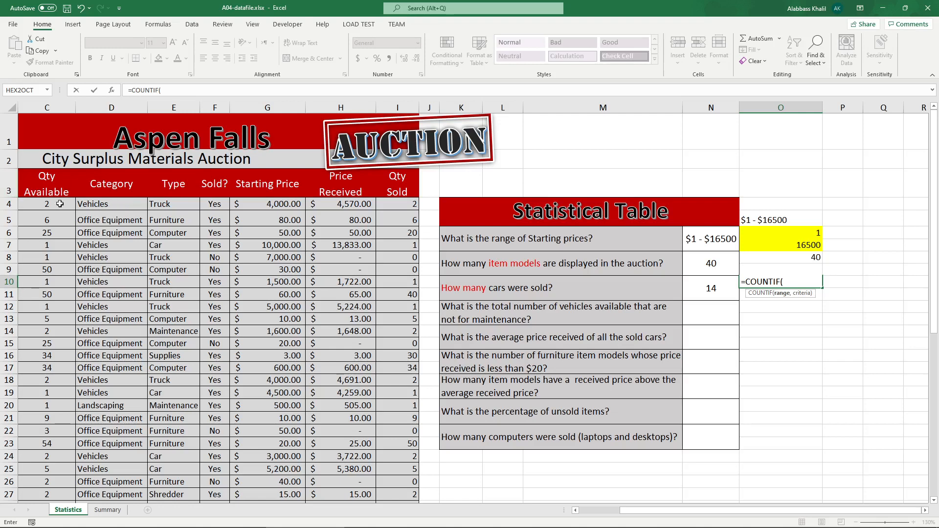
left_click(156, 204)
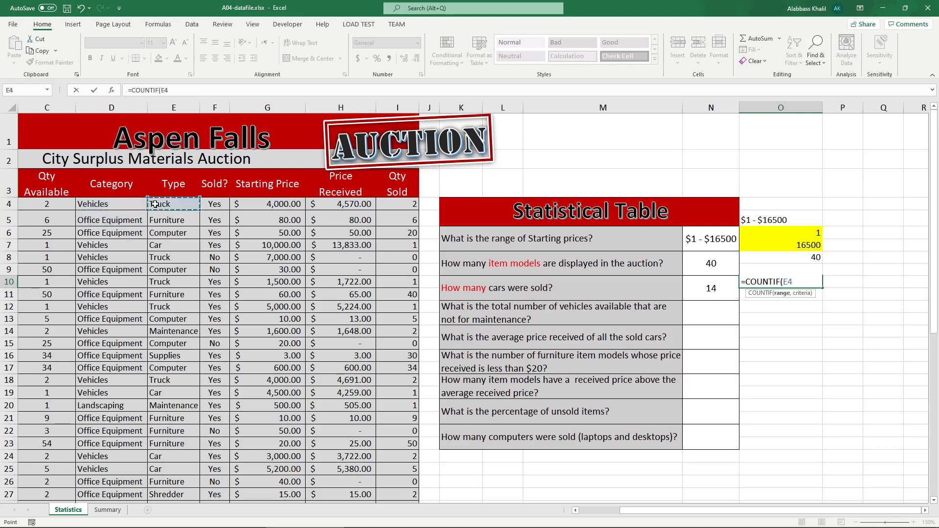
left_click_drag(135, 203, 182, 475)
scroll(653, 400, "up", 5)
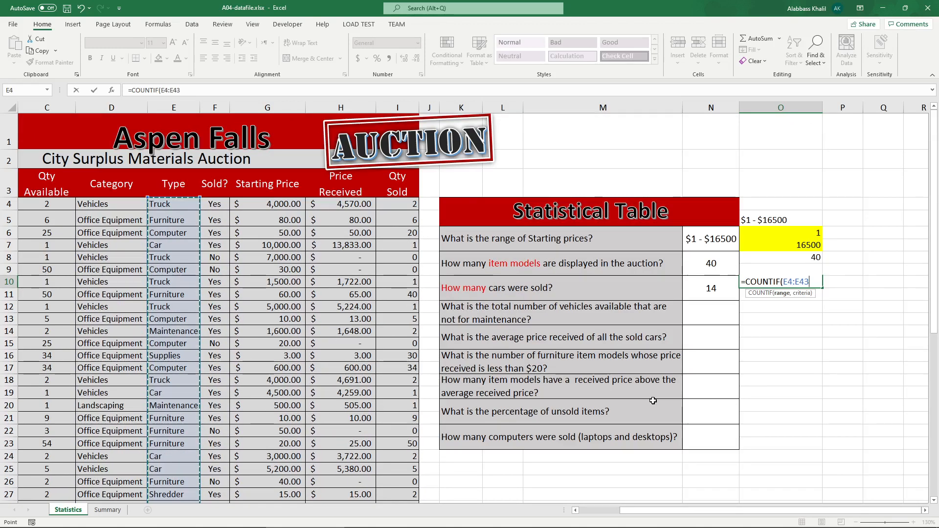
type(", \"Car\"")
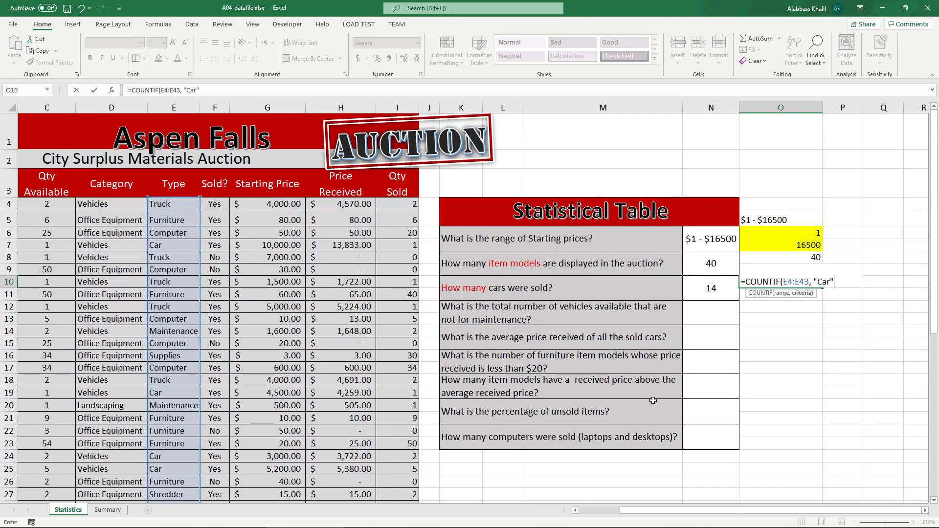
type(")")
key("Return")
Step: Fill helper cell O10 orange
left_click(797, 279)
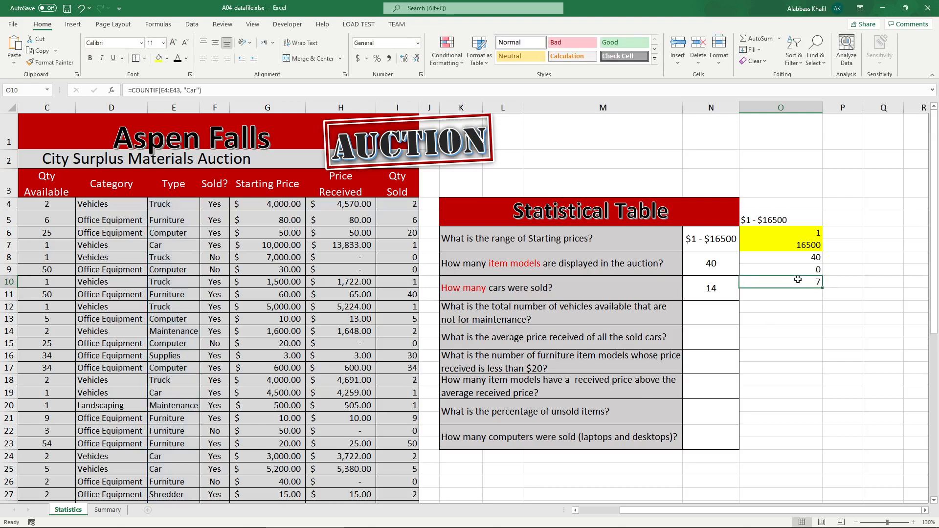
left_click(166, 59)
left_click(176, 153)
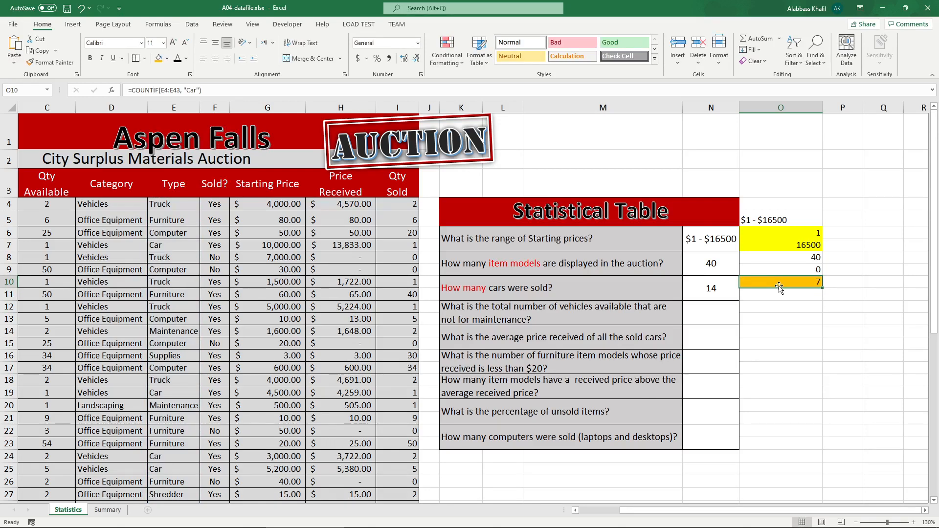
Step: Inspect the cars-sold SUMIF formula in N10 without changing it
left_click(709, 293)
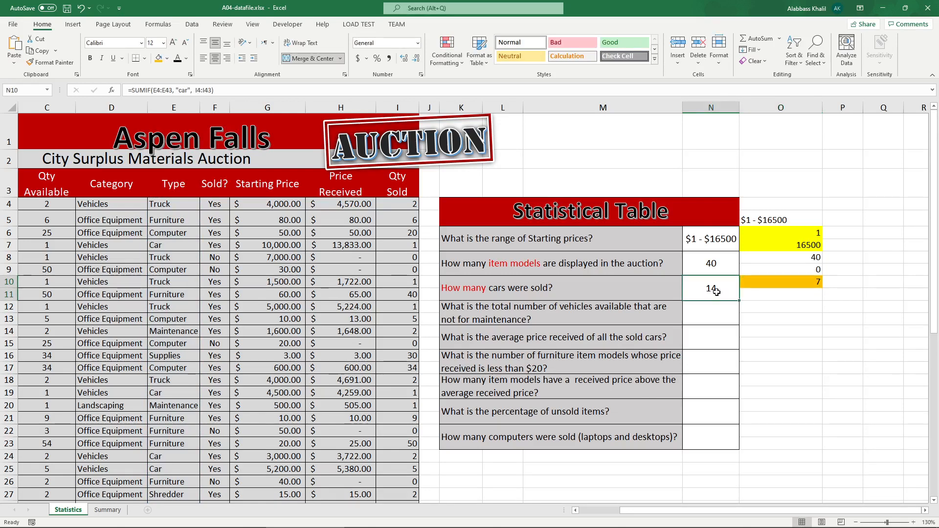
double_click(726, 291)
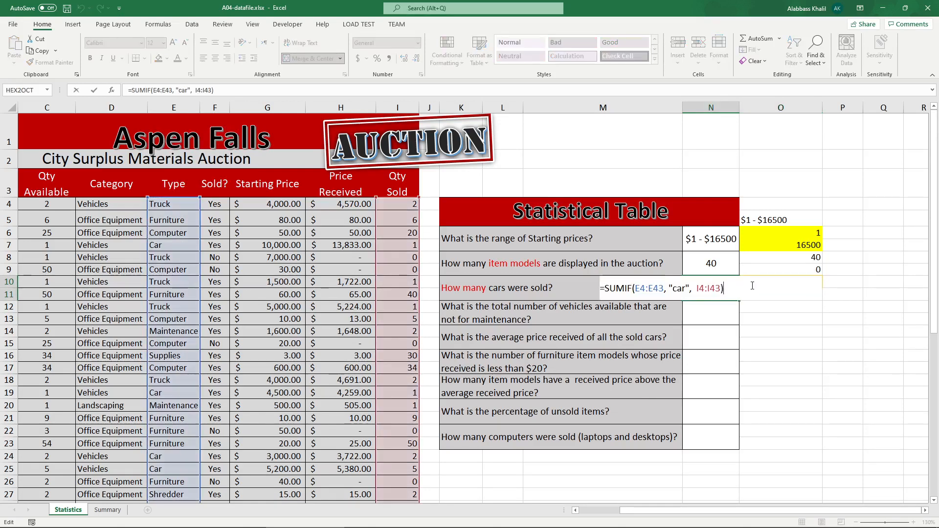
left_click(768, 294)
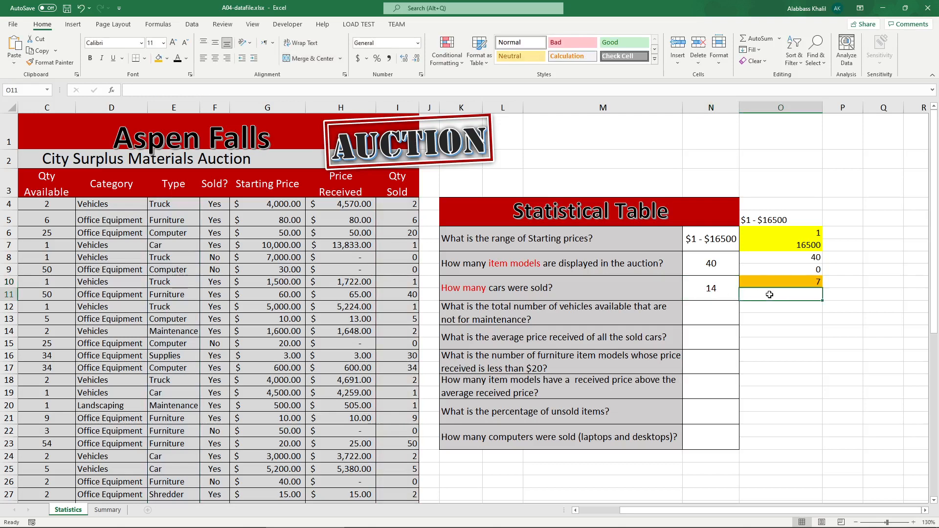
double_click(723, 287)
left_click_drag(705, 288, 648, 291)
key("Escape")
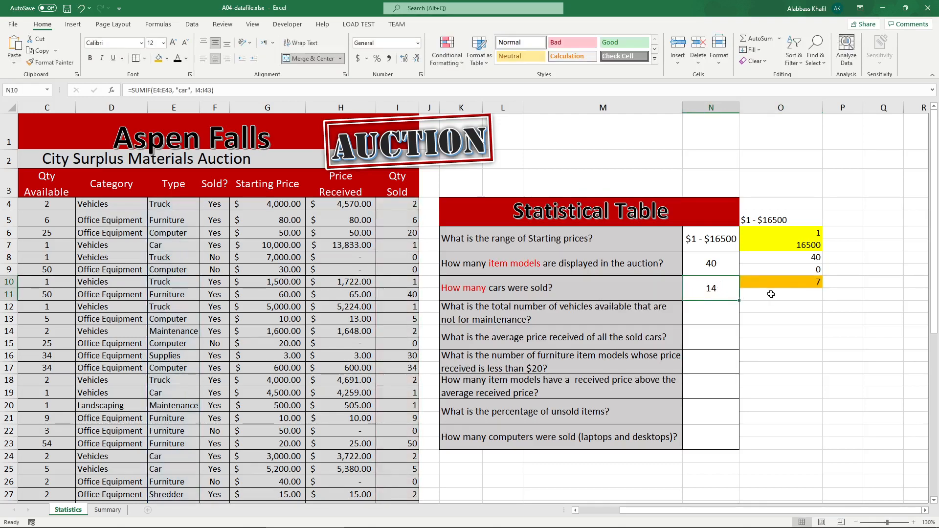
Step: Enter =SUMIF(I4:I43, ">5") in helper cell O11
left_click(767, 293)
type("=sumi")
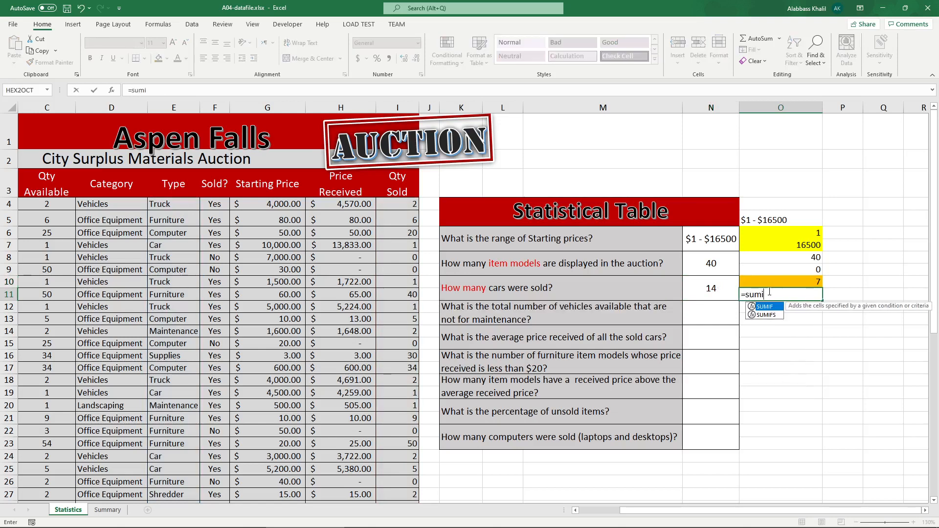
type("f")
key("Tab")
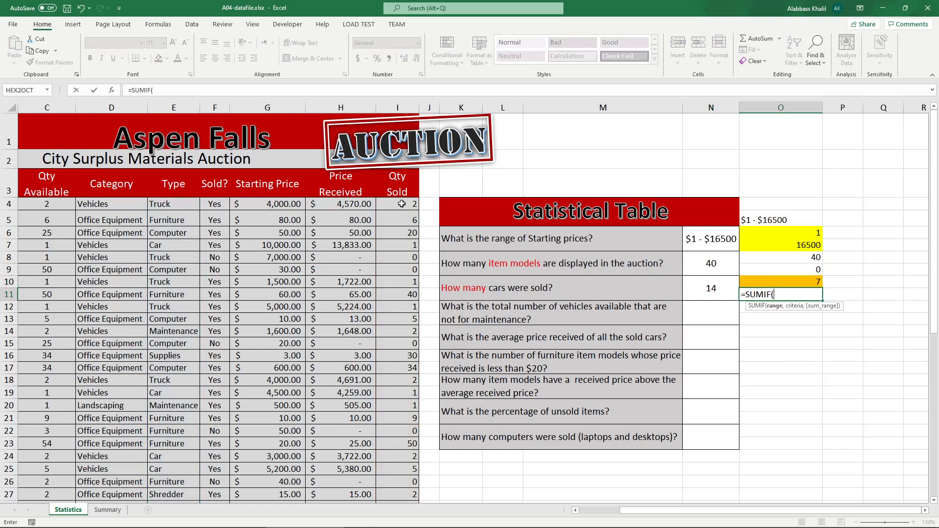
left_click_drag(401, 204, 403, 268)
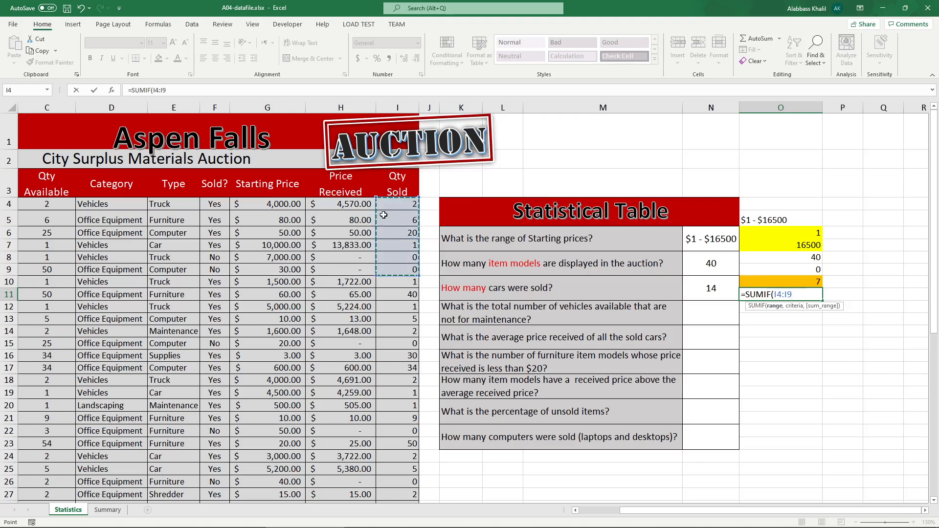
scroll(433, 265, "down", 5)
left_click(405, 456, "shift")
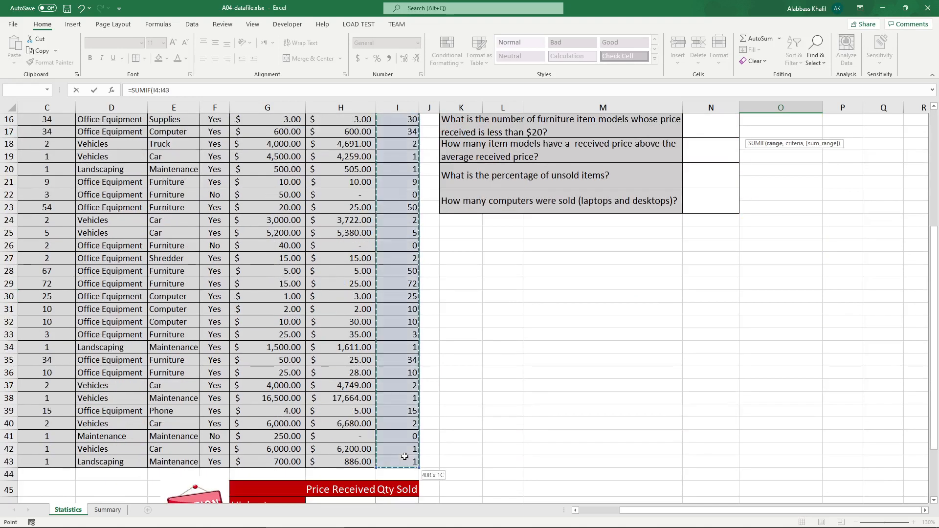
type(",")
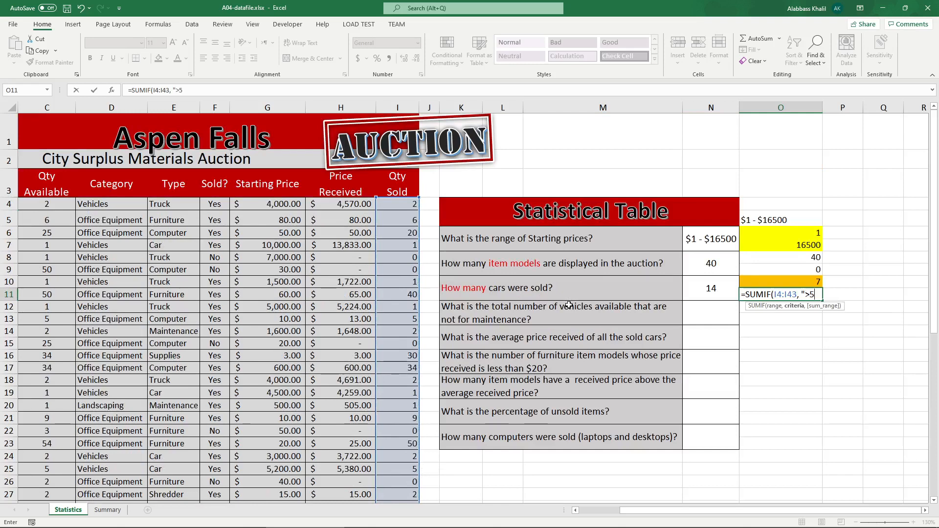
type(" \">5\")")
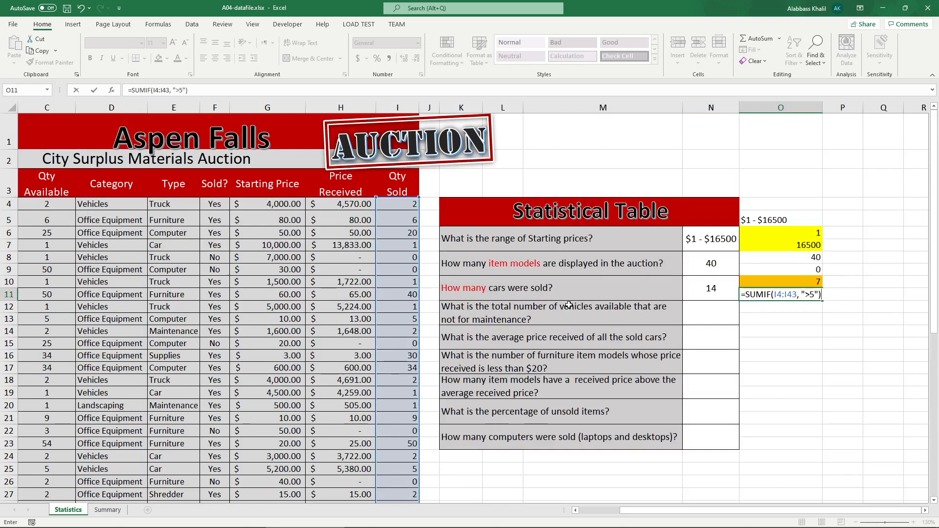
double_click(783, 294)
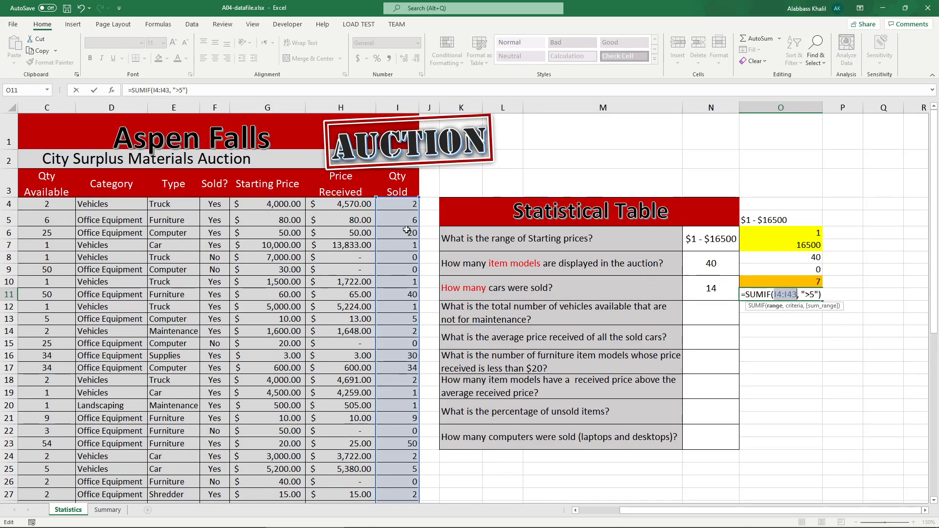
left_click_drag(814, 294, 804, 294)
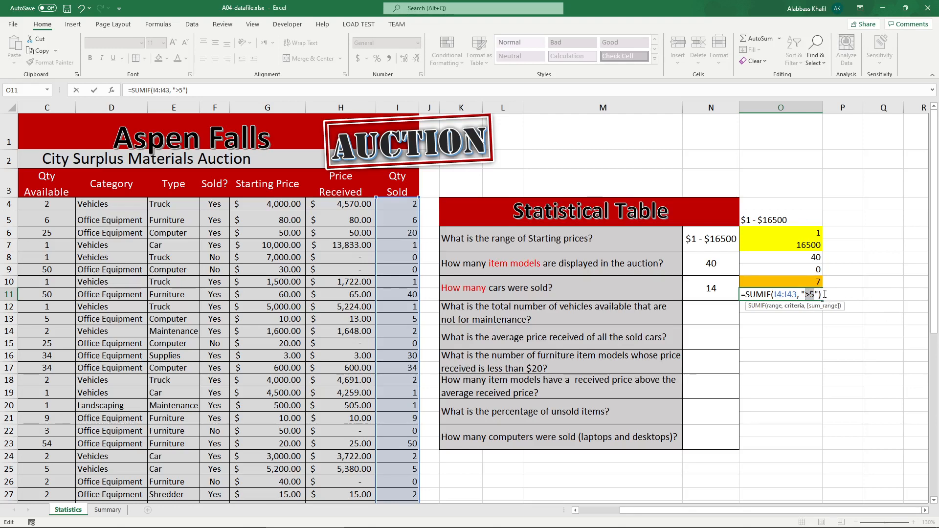
key("Return")
Step: Add I4:I43 as the sum range to the SUMIF formula in O11
double_click(810, 295)
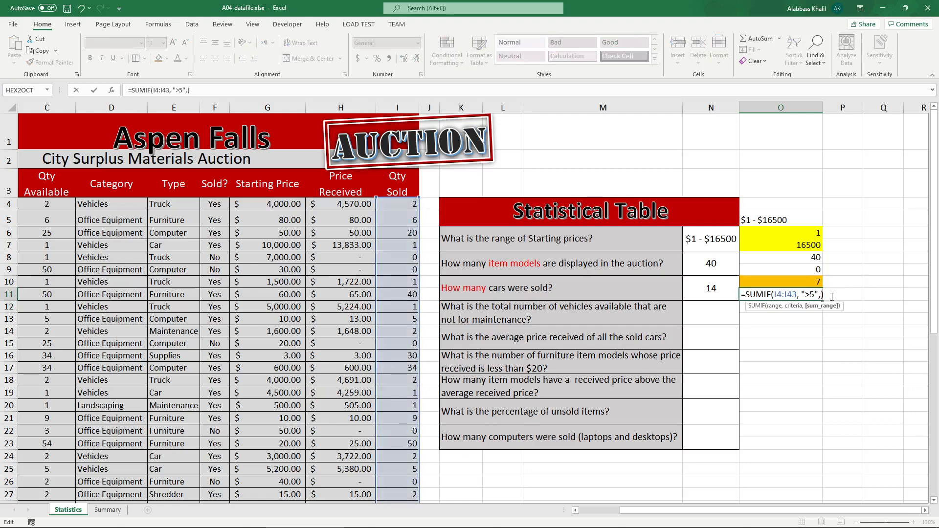
type(",")
left_click(393, 204)
left_click_drag(412, 301, 413, 474)
scroll(613, 359, "up", 5)
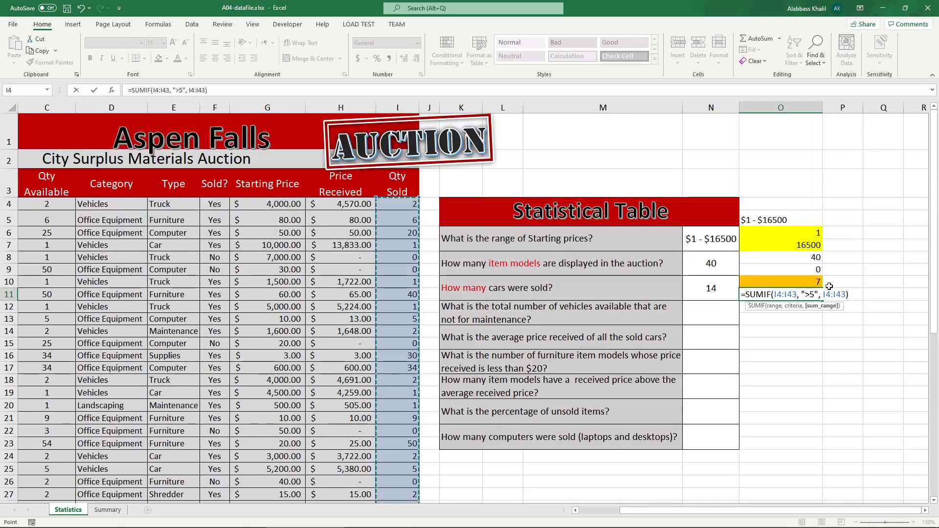
key("Return")
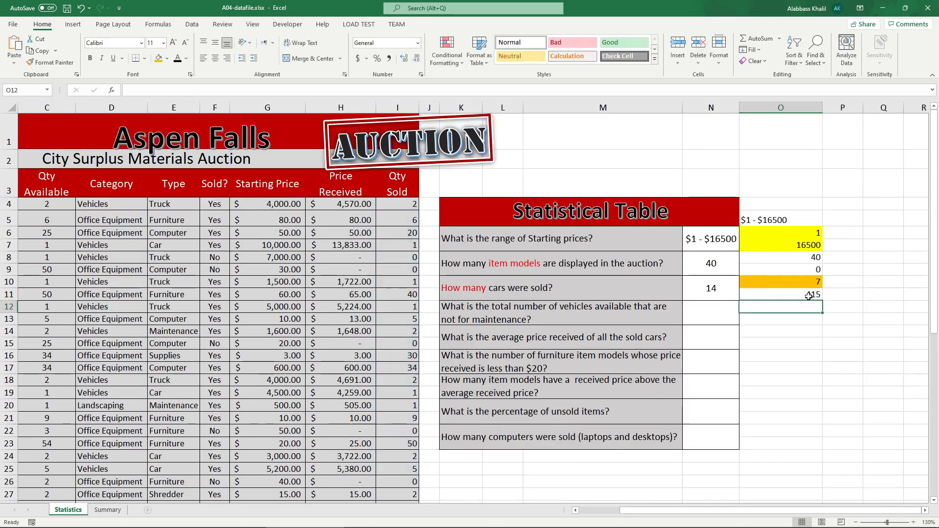
Step: Review the cars-sold formula in N10 again
double_click(719, 291)
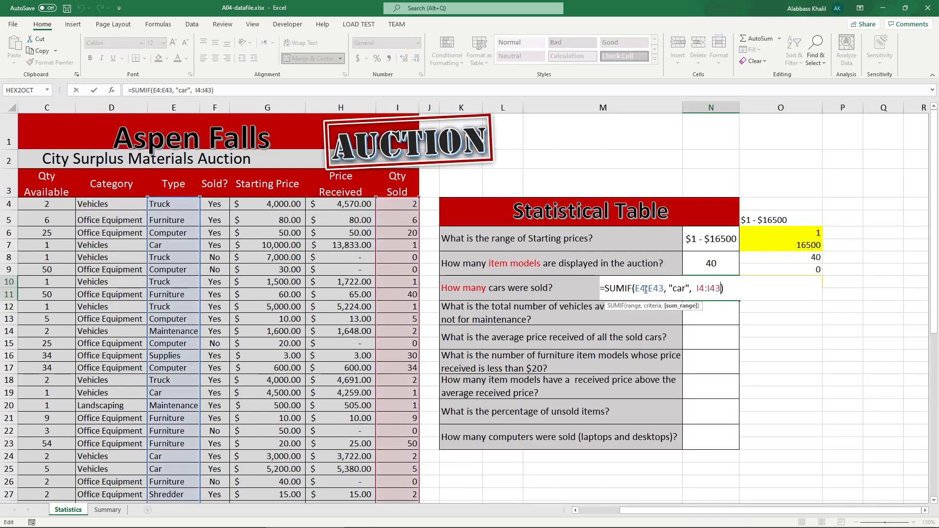
left_click(681, 288)
left_click(701, 288)
key("Return")
Step: Examine the vehicles-not-for-maintenance question in K12 and the Qty Available column
left_click(542, 313)
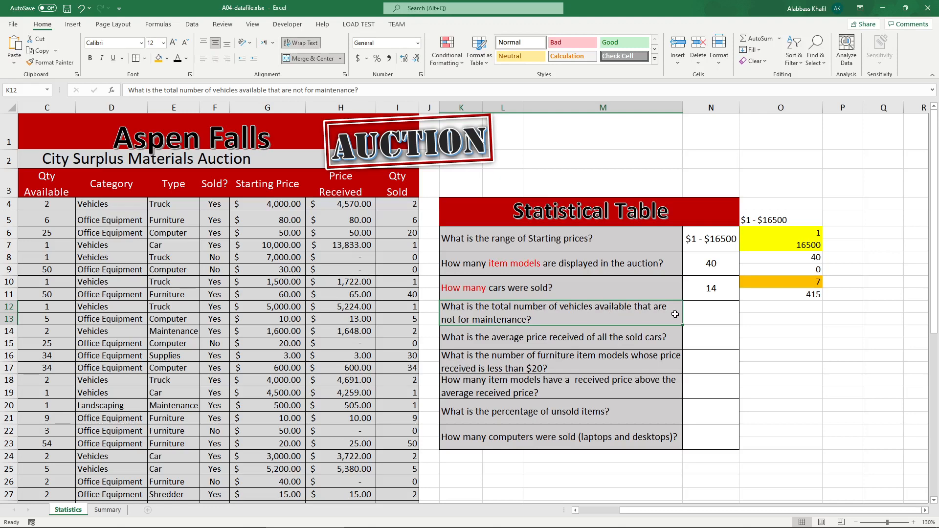
left_click(703, 308)
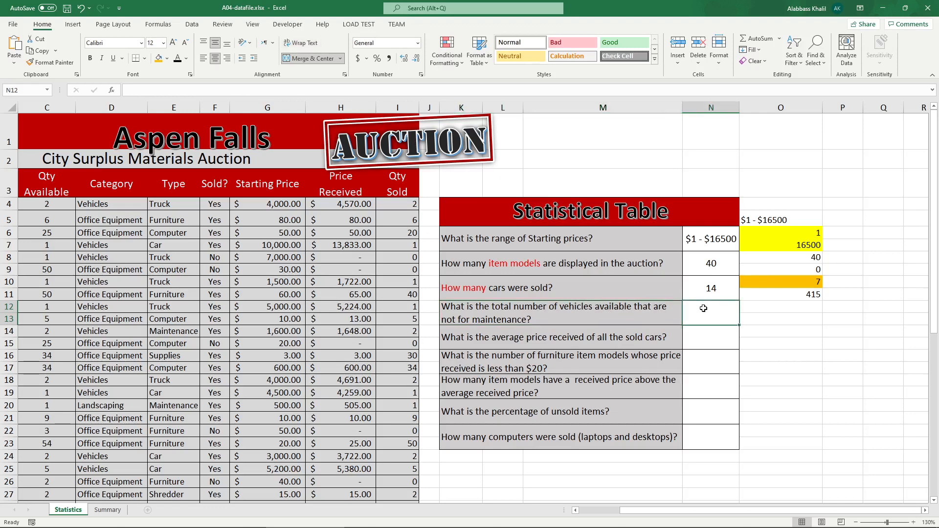
double_click(585, 305)
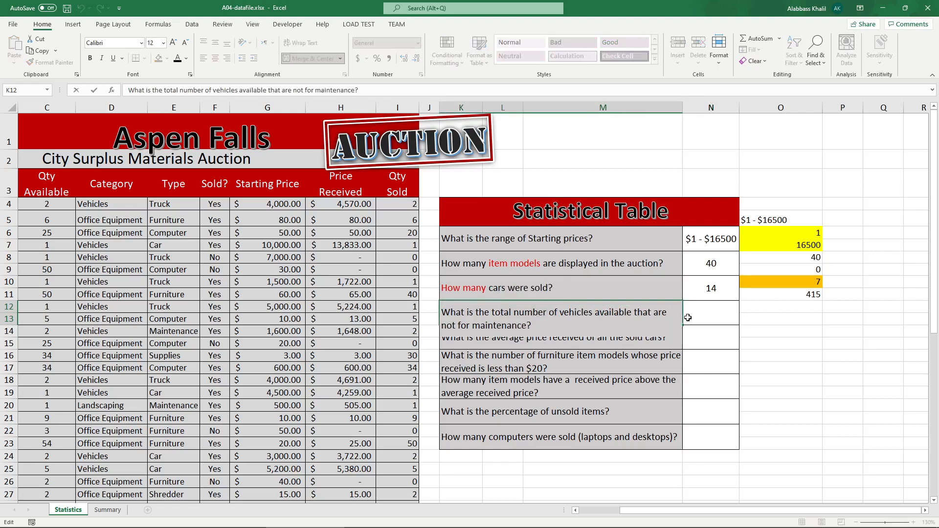
key("Escape")
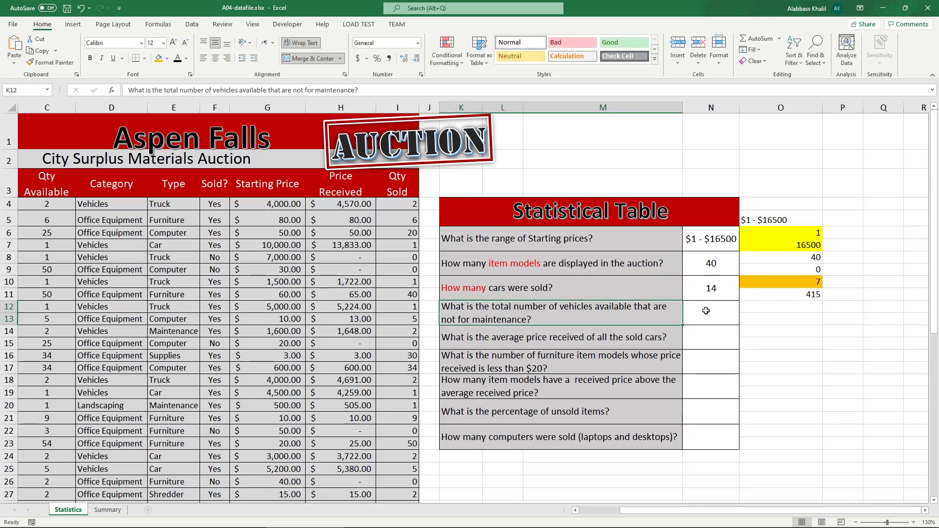
left_click(705, 311)
scroll(720, 431, "down", 2)
scroll(721, 431, "up", 1)
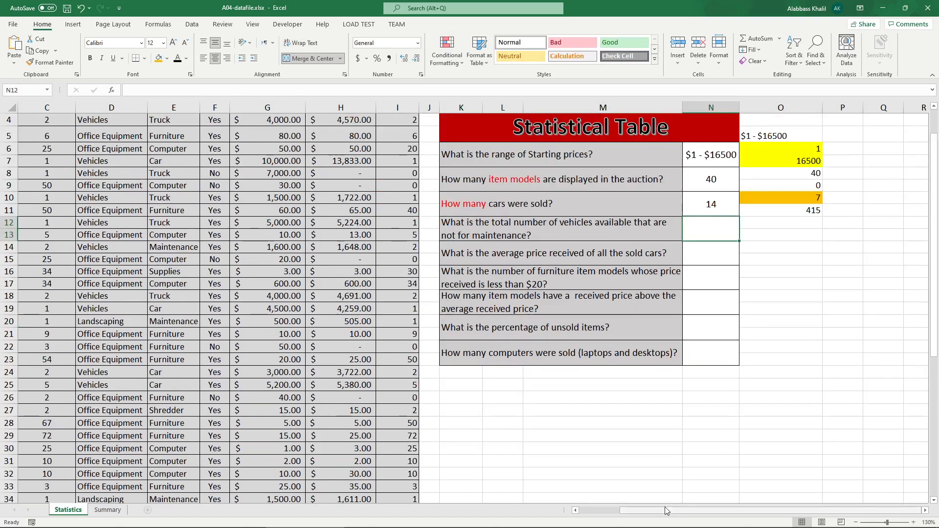
left_click_drag(665, 510, 646, 510)
scroll(172, 158, "up", 1)
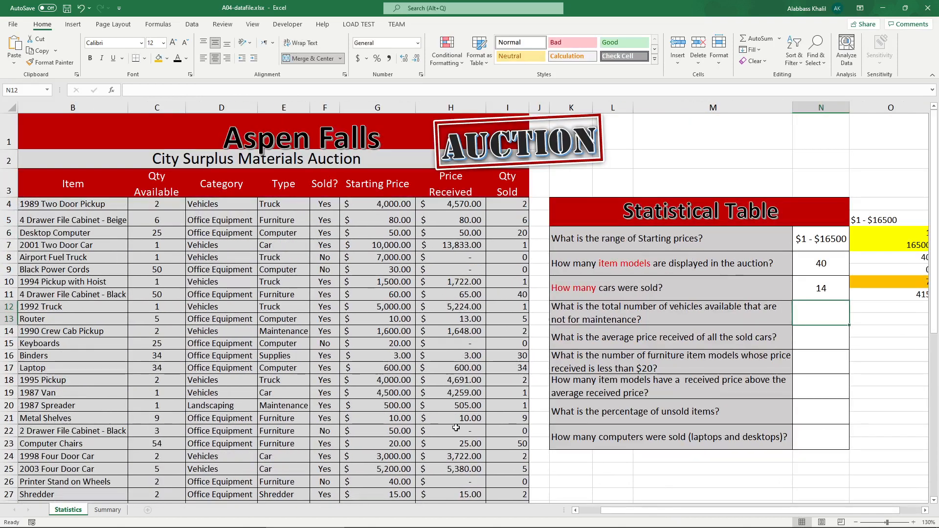
left_click(169, 107)
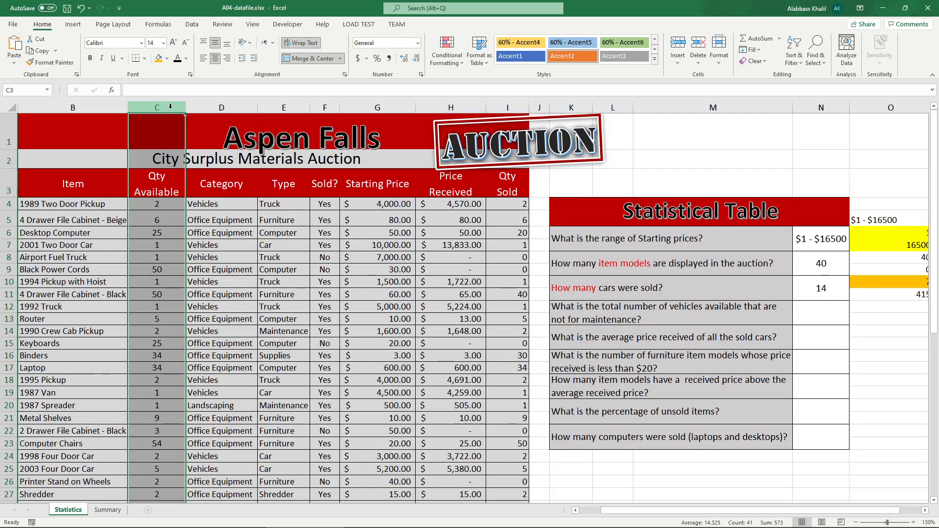
Step: Color 'not for maintenance' red and 'total number of vehicles' green in the K12 question text
double_click(655, 317)
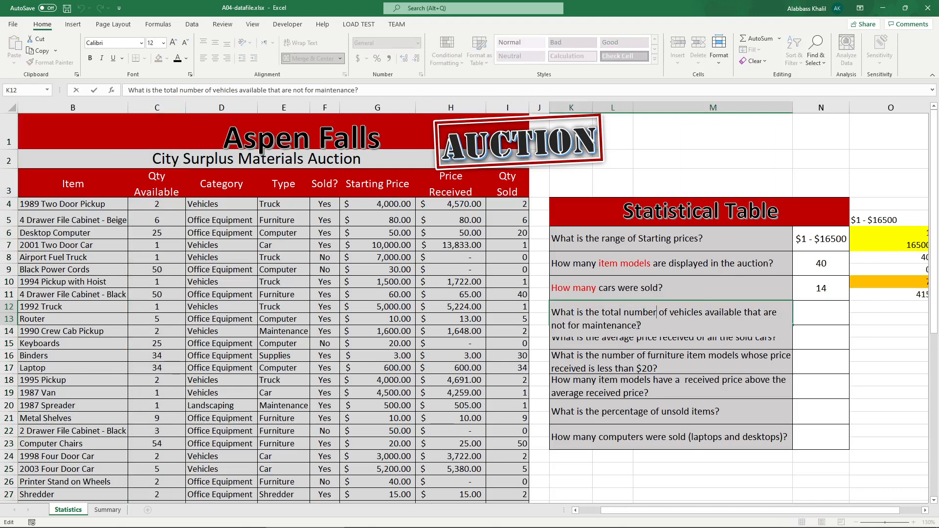
left_click(186, 58)
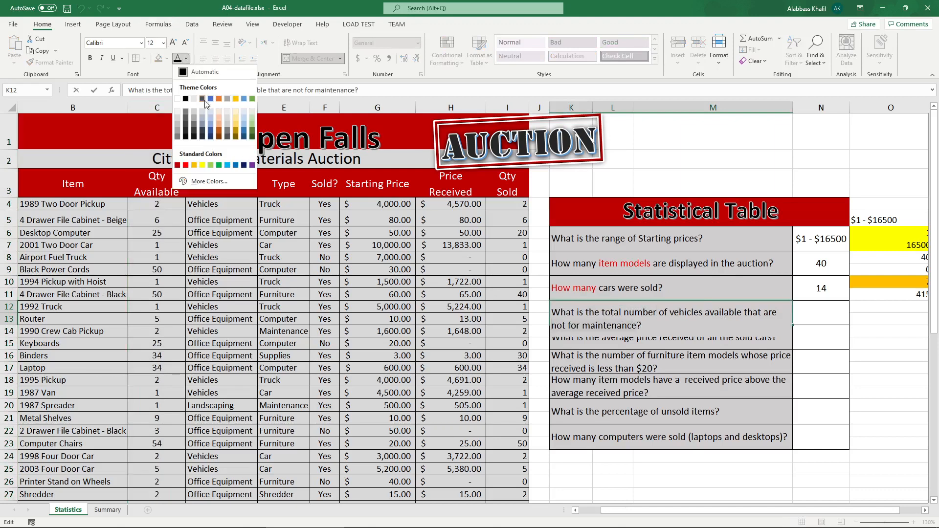
left_click(188, 162)
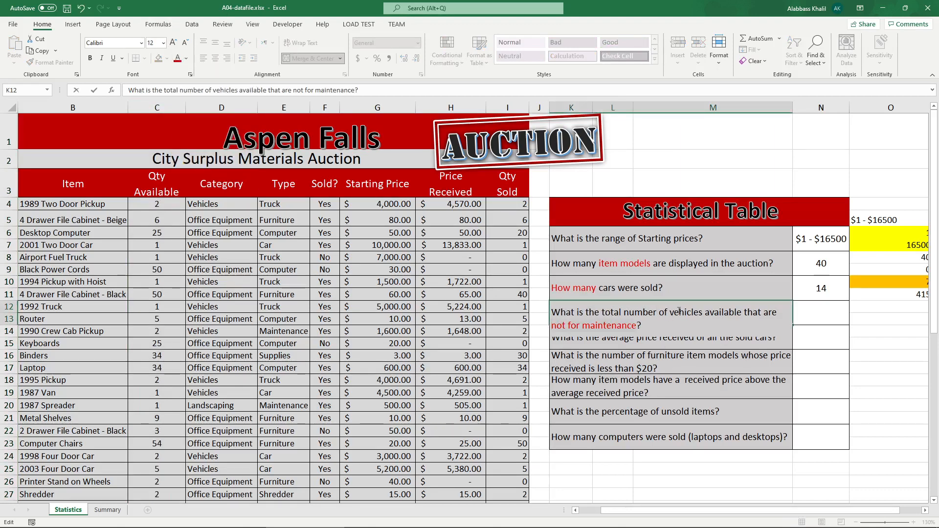
left_click(644, 312)
left_click(186, 58)
left_click(224, 161)
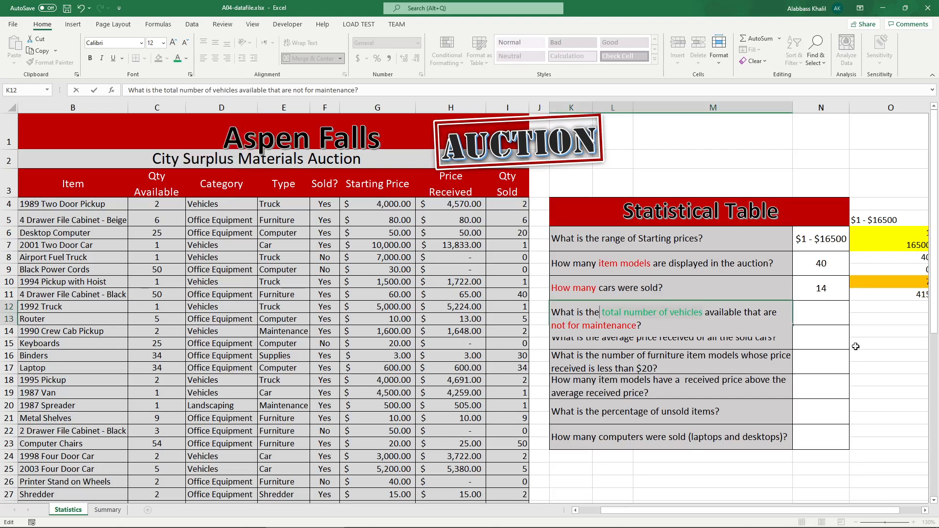
left_click(823, 314)
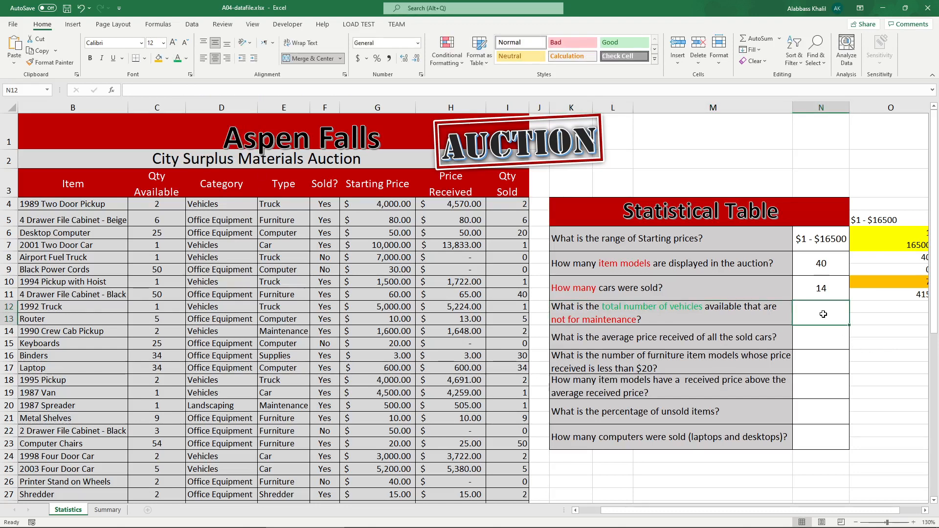
Step: Enter a SUMIF formula in N12 summing Qty Available C4:C43 where Category D4:D43 equals "Vehicles"
type("=")
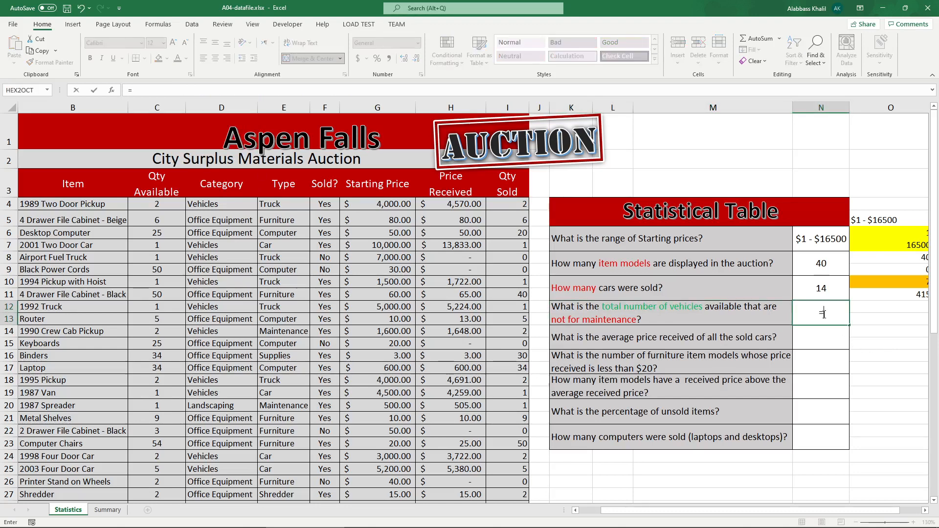
type("sumif")
key("Tab")
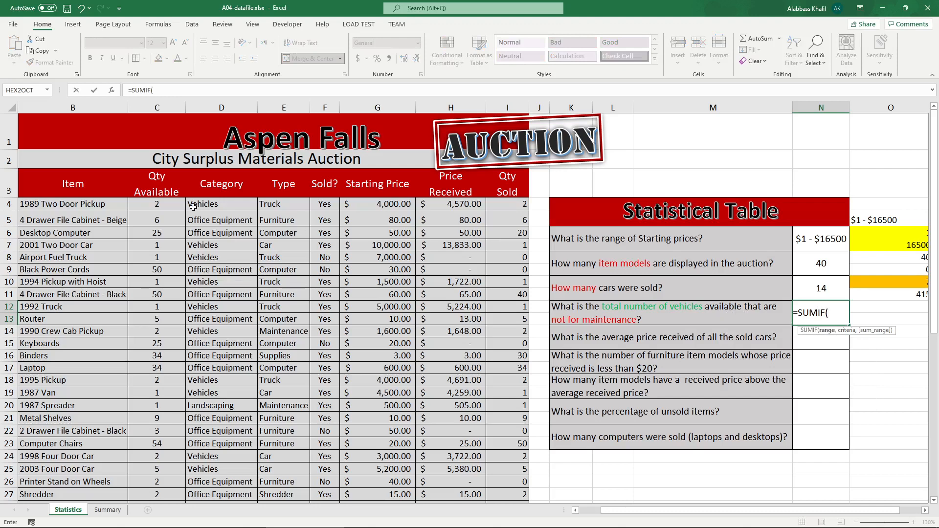
left_click_drag(174, 206, 156, 200)
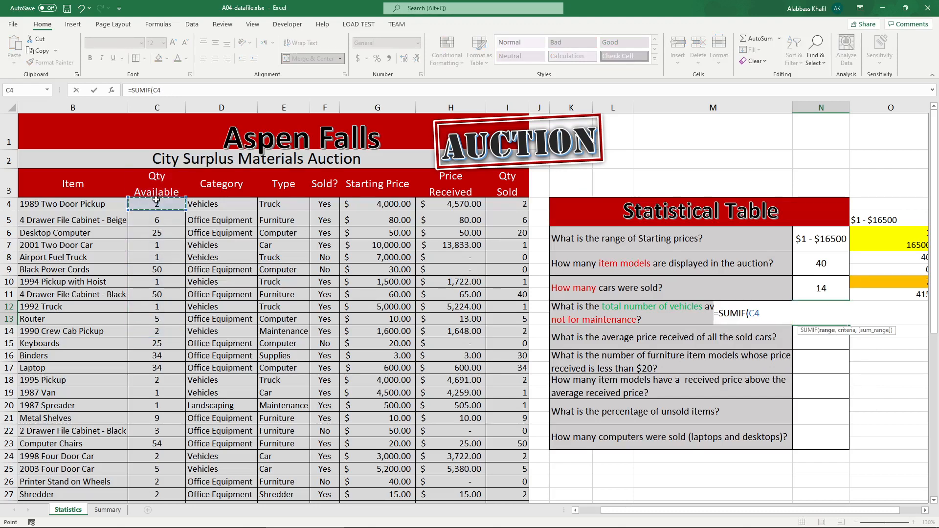
left_click_drag(239, 206, 242, 450)
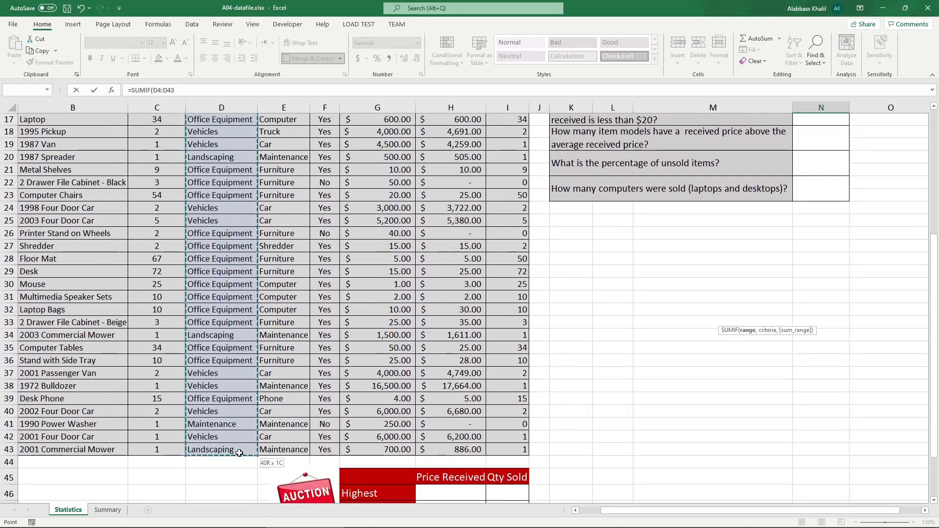
scroll(351, 391, "up", 5)
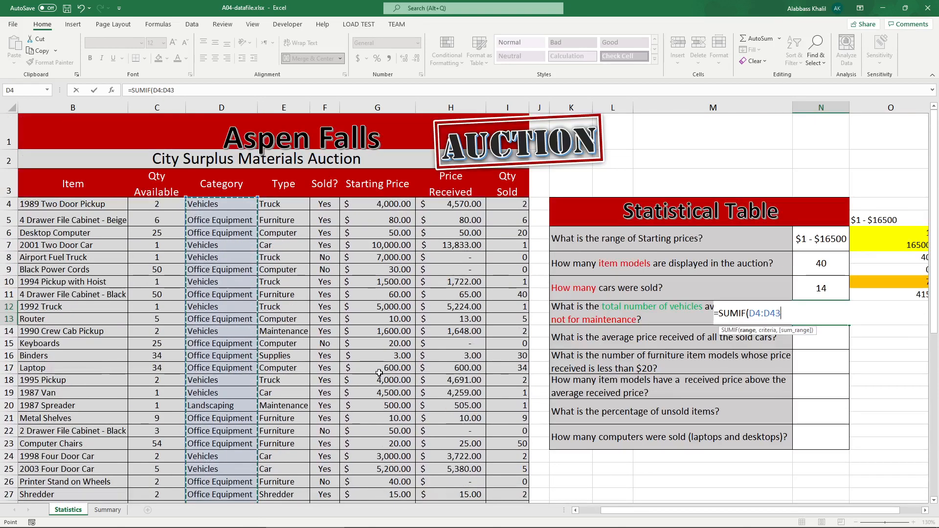
type(", \"Veich")
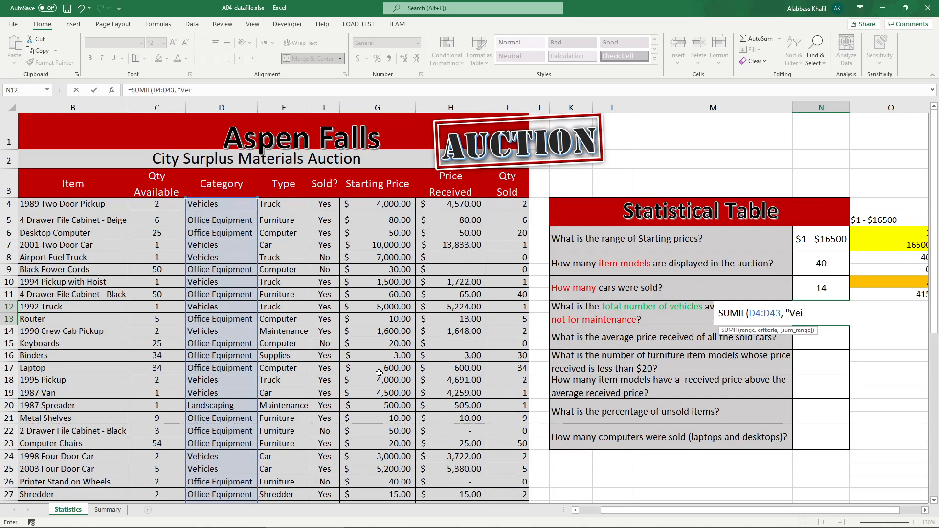
key("BackSpace")
type("hles")
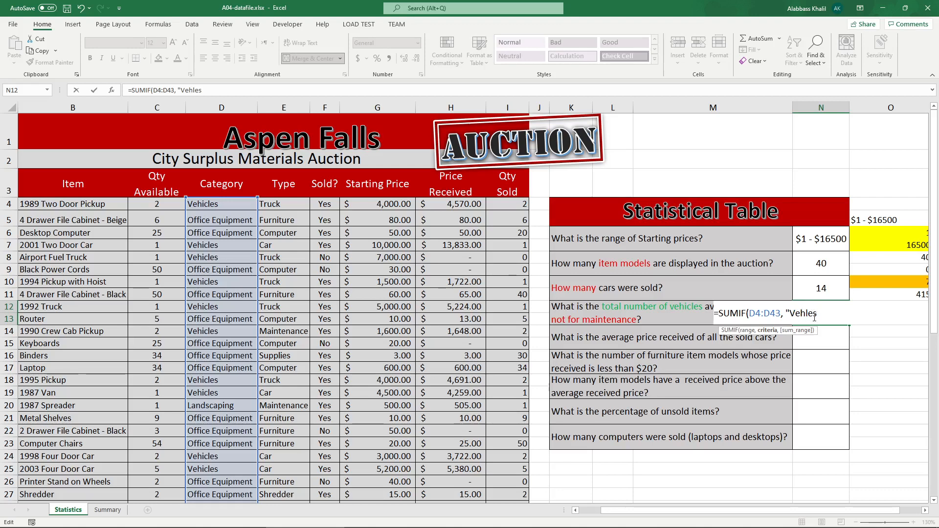
key("BackSpace")
key("BackSpace")
key("BackSpace")
type("icles\",")
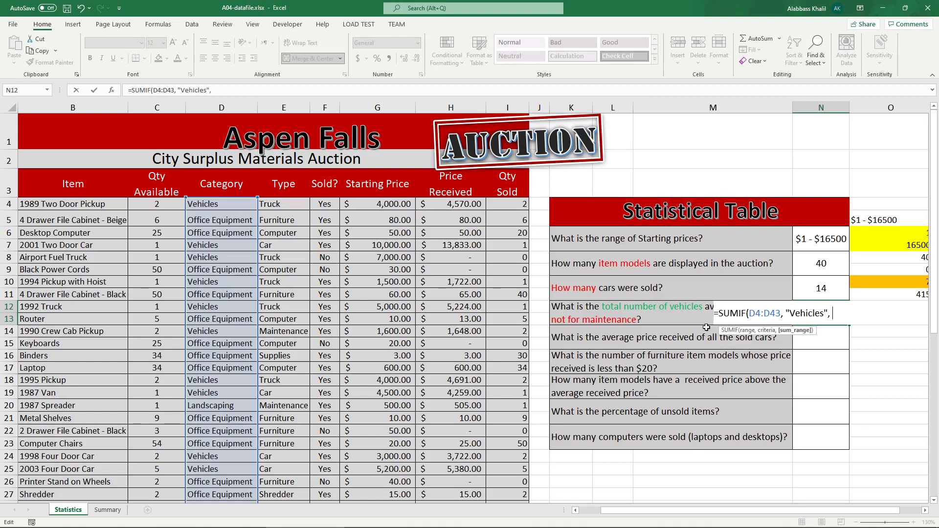
left_click_drag(162, 204, 163, 478)
scroll(545, 332, "up", 5)
type(")")
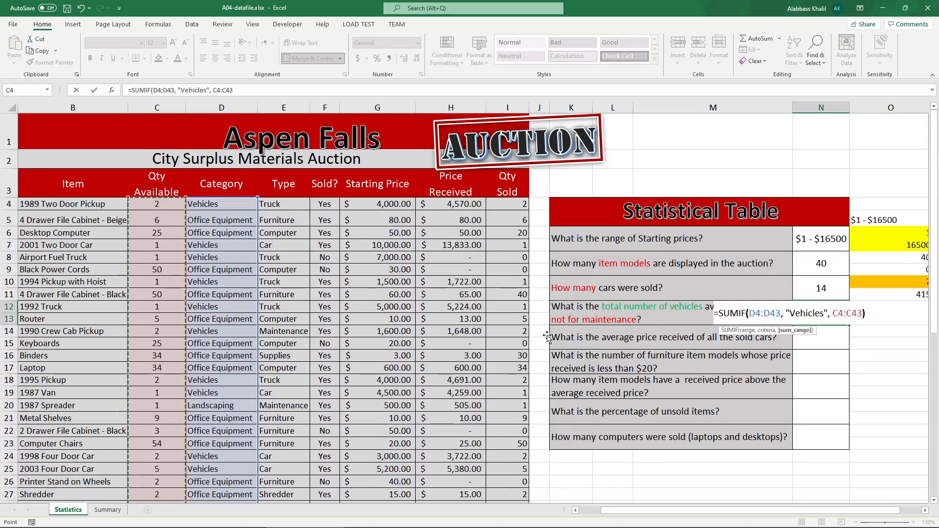
key("Return")
Step: Switch to the instructions PDF, circle the expected answer for the vehicles question, and return to the workbook
left_click(230, 521)
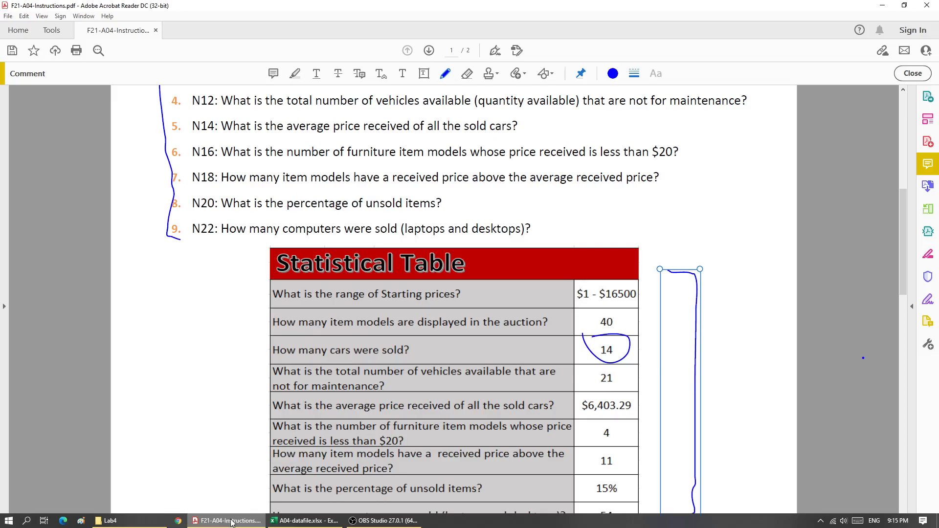
mouse_move(599, 364)
left_mouse_down()
mouse_move(621, 386)
mouse_move(593, 368)
left_mouse_up()
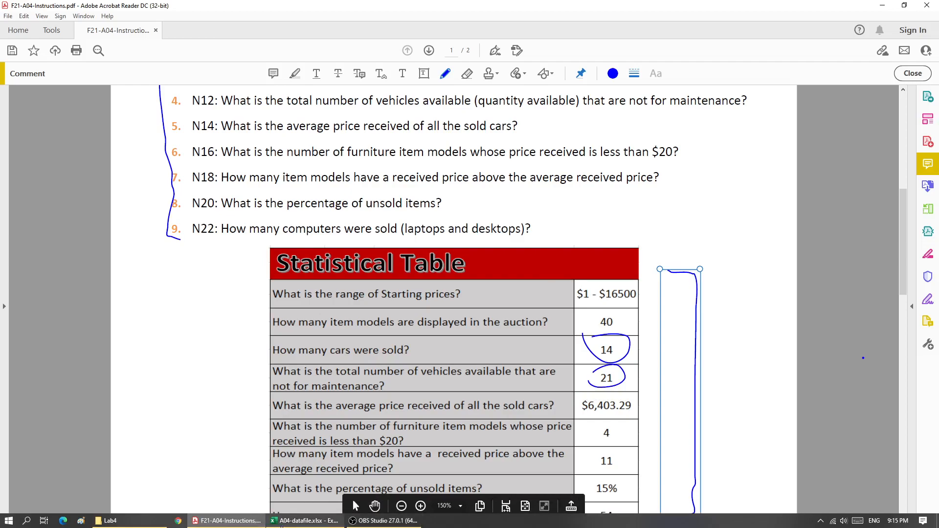
left_click(284, 521)
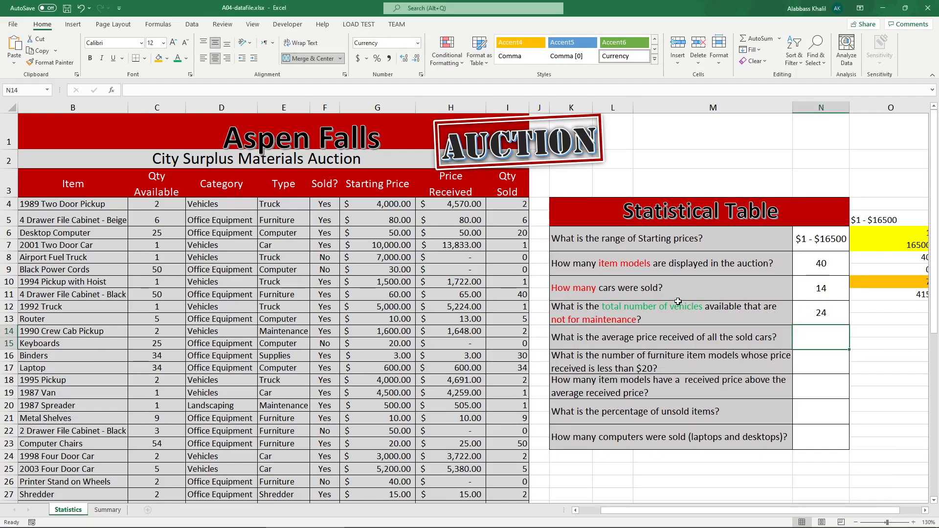
Step: Color the word 'vehicles' red in the K12 question text
double_click(658, 309)
key("Escape")
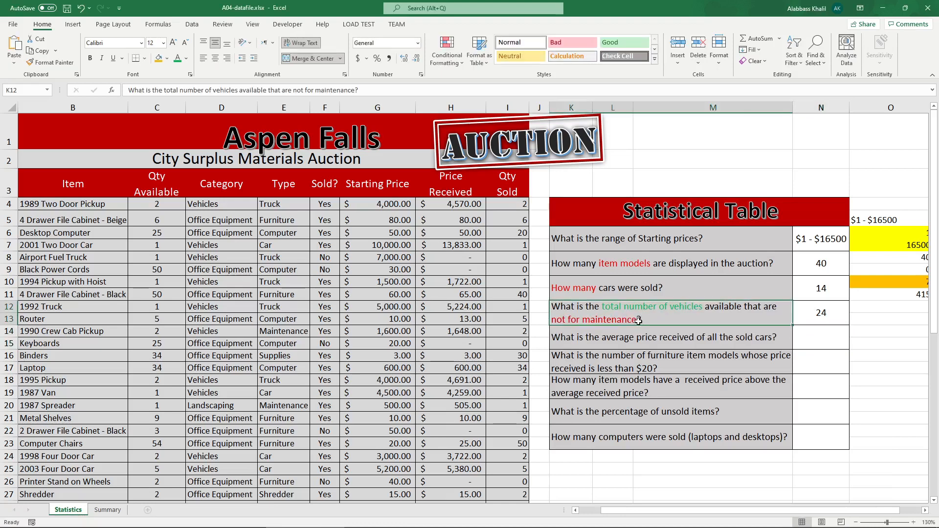
double_click(680, 307)
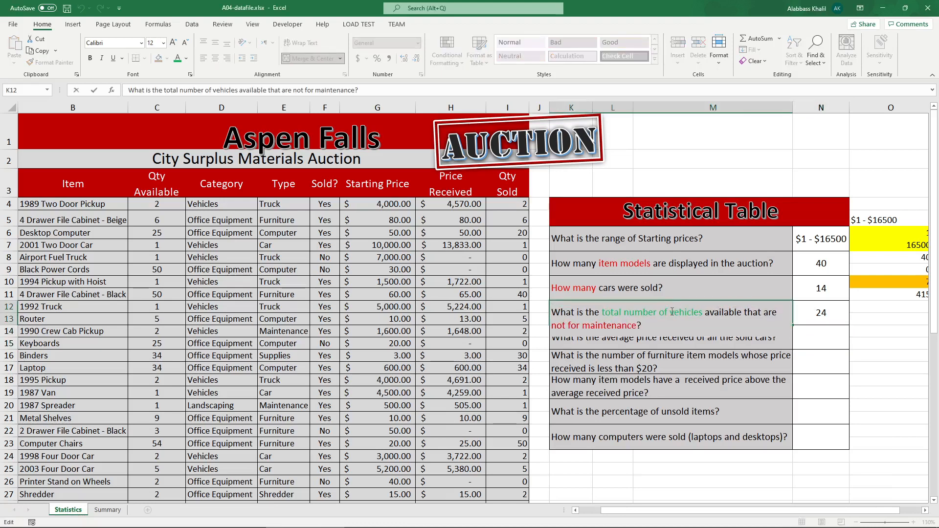
left_click(186, 58)
left_click(189, 169)
left_click(718, 357)
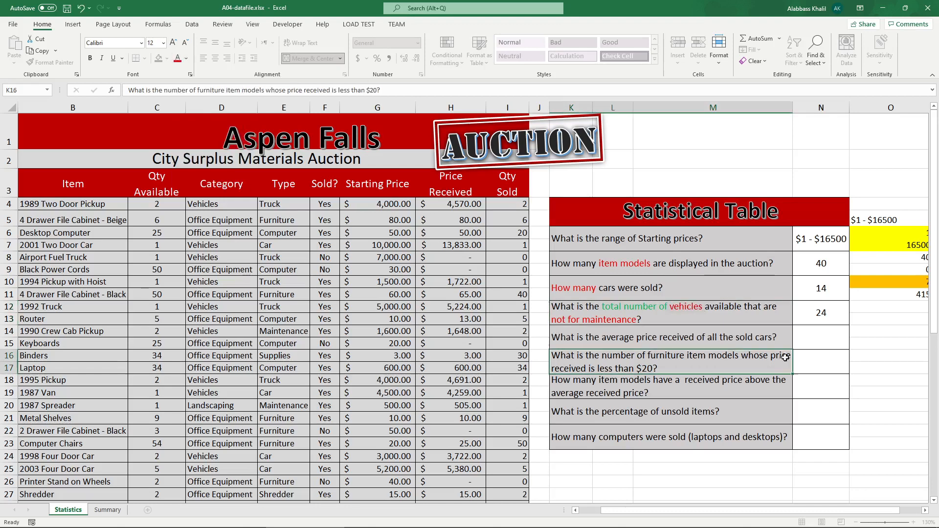
Step: Rewrite the N12 formula as SUMIFS summing C4:C43 where D4:D43 equals "Vehicles"
double_click(826, 310)
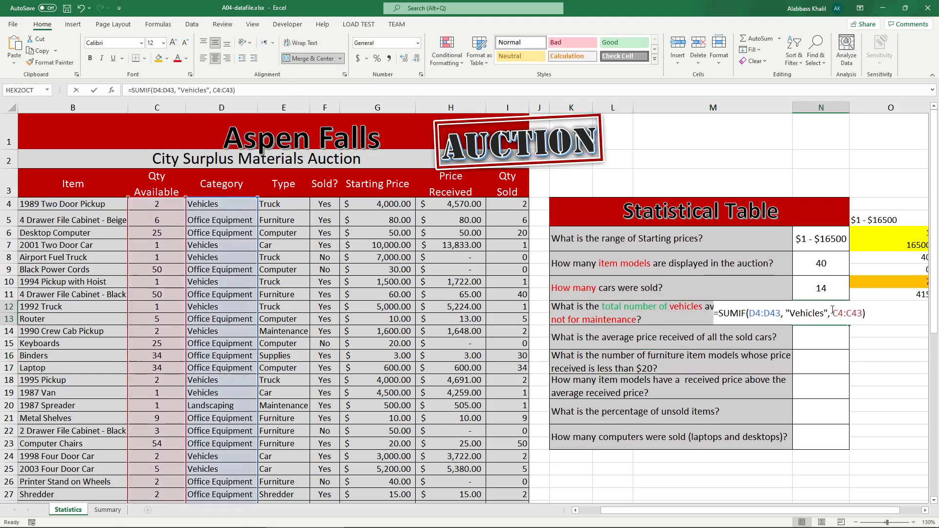
left_click(747, 314)
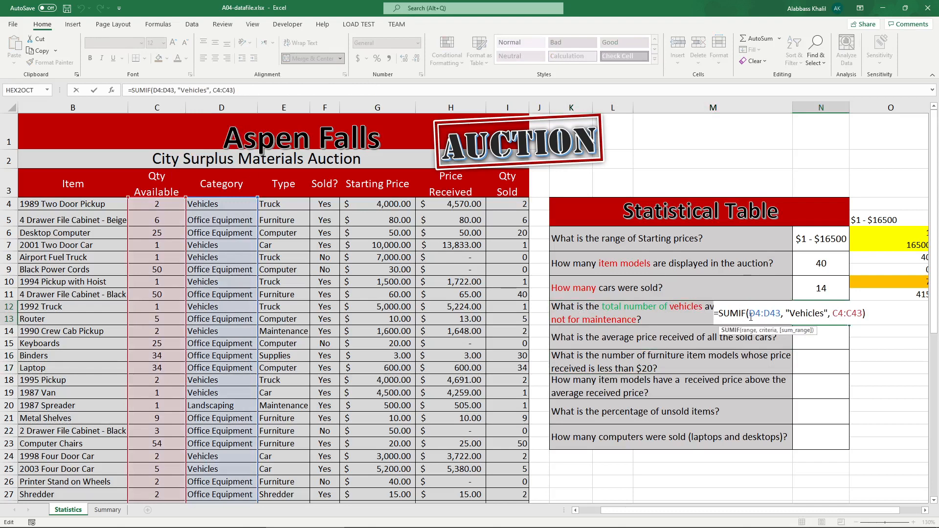
double_click(832, 311)
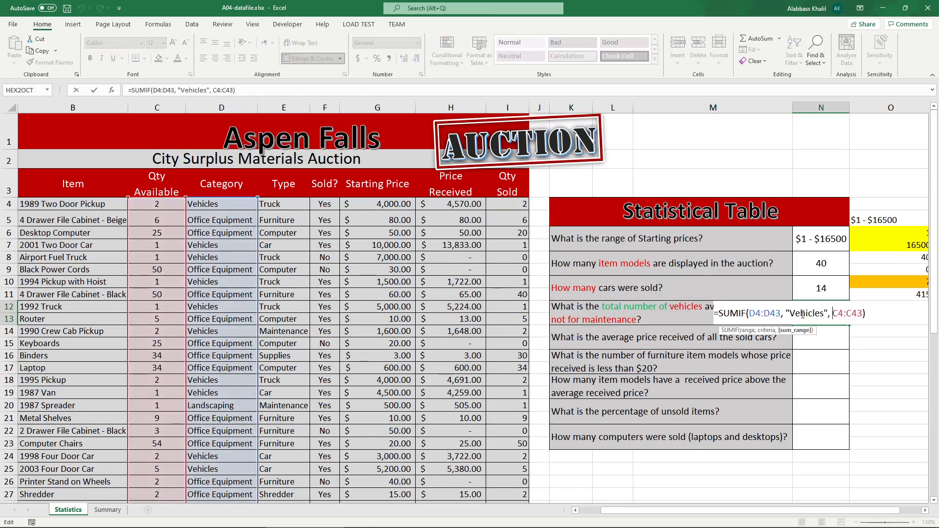
left_click(747, 312)
mouse_move(750, 313)
left_mouse_down()
mouse_move(864, 315)
mouse_move(736, 316)
mouse_move(748, 320)
left_mouse_up()
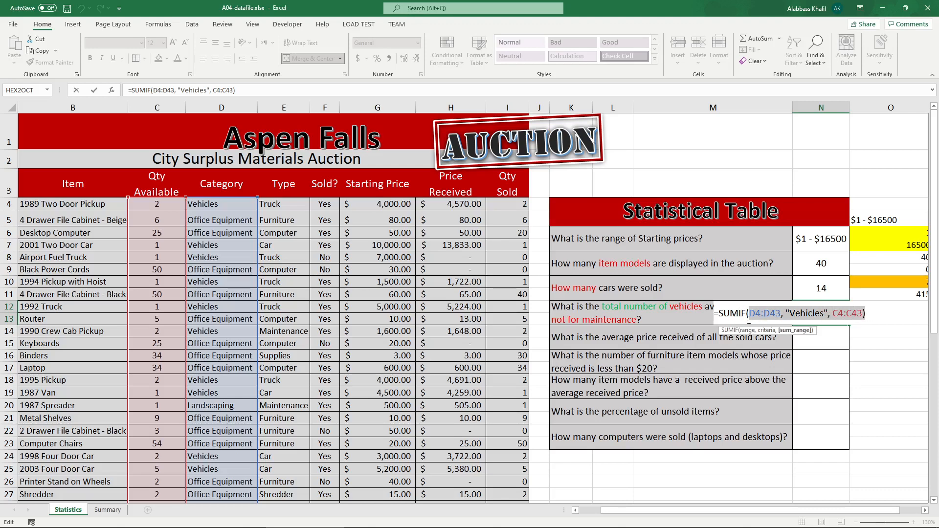
type("SUMIFS")
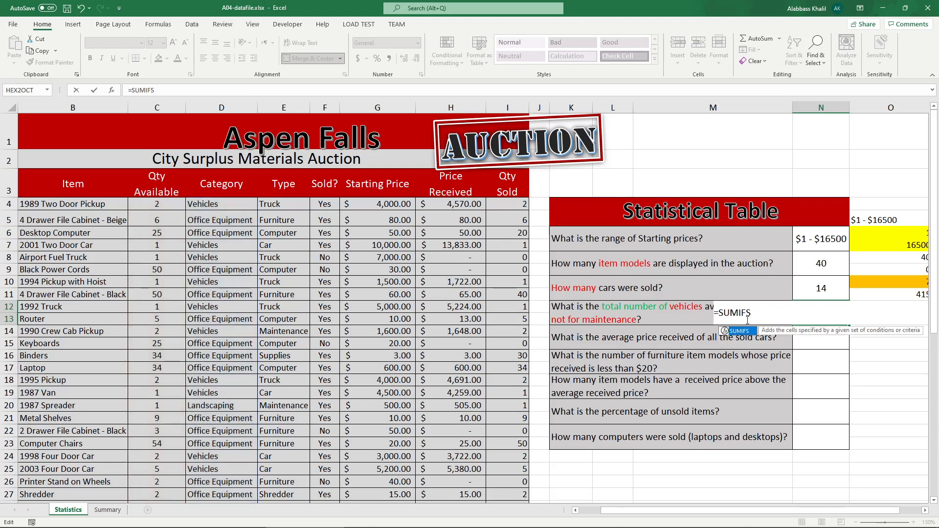
type("(")
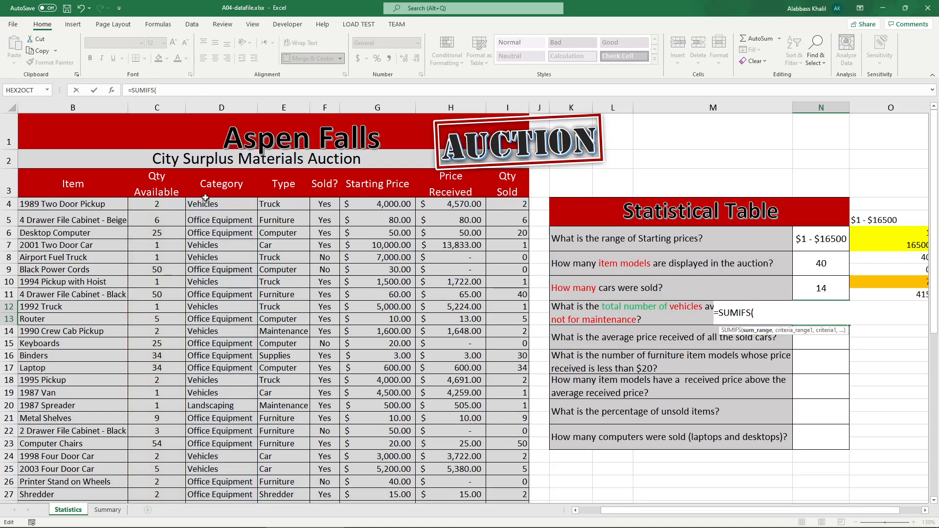
left_click_drag(174, 208, 176, 494)
type(",")
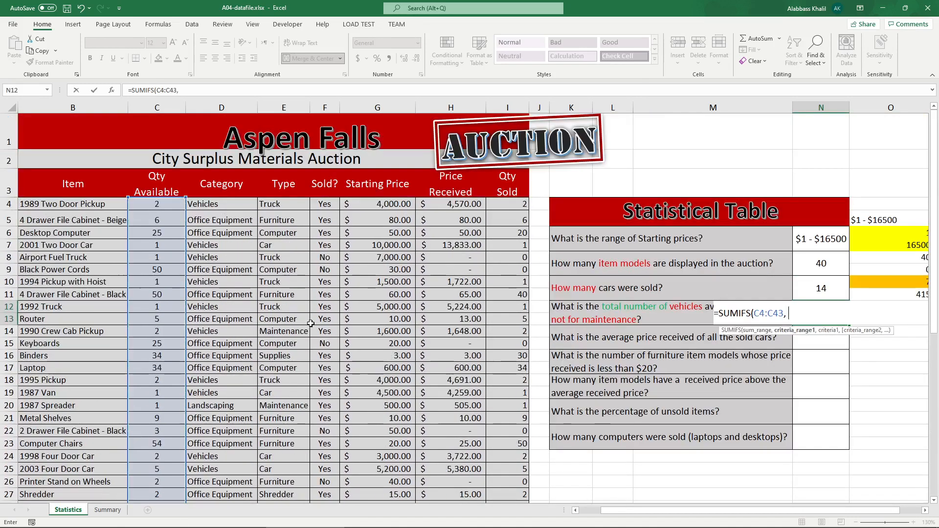
left_click(236, 201)
key("ctrl+shift+Down")
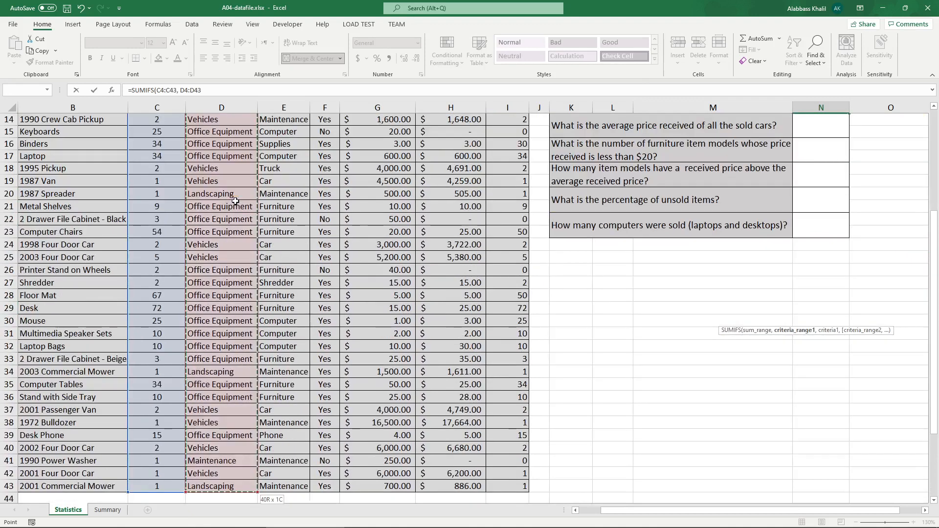
type(",")
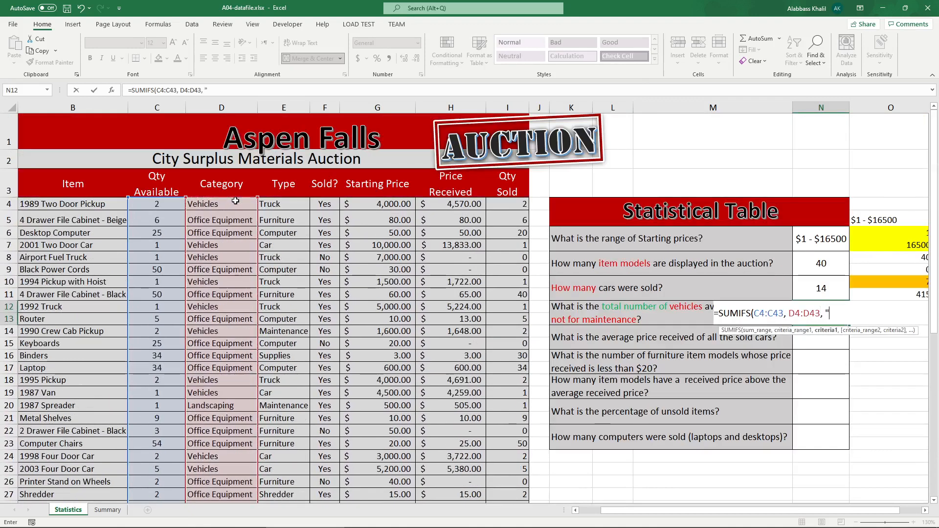
type(" \"Vechicles")
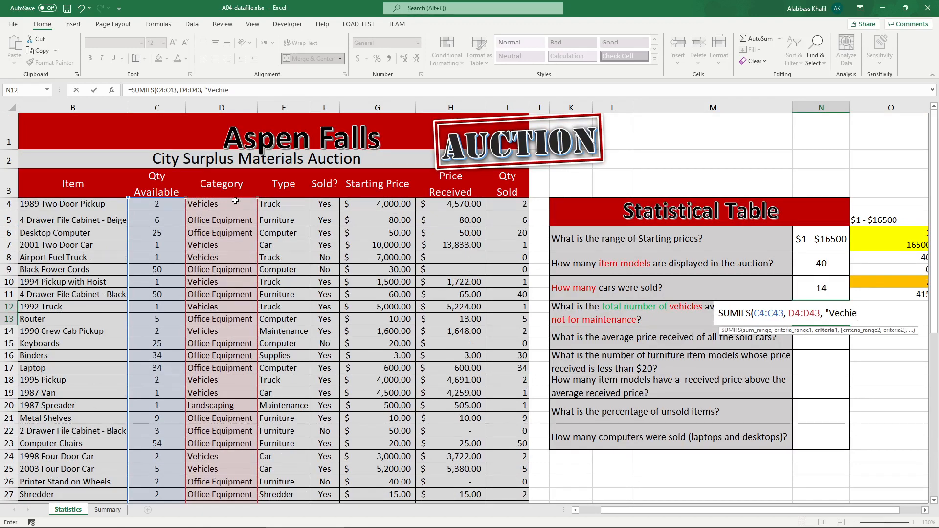
key("BackSpace")
key("BackSpace")
key("BackSpace")
key("BackSpace")
key("BackSpace")
key("BackSpace")
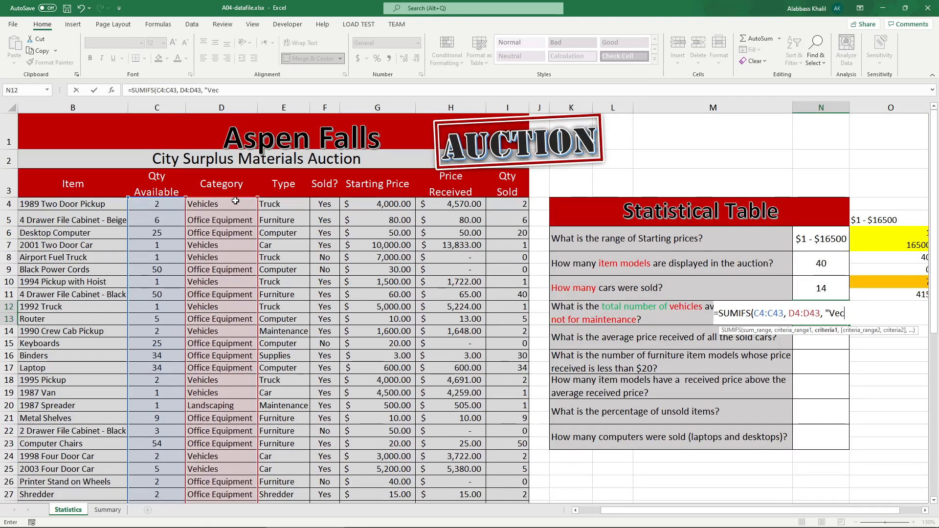
type("ec")
type("cles")
type("\",")
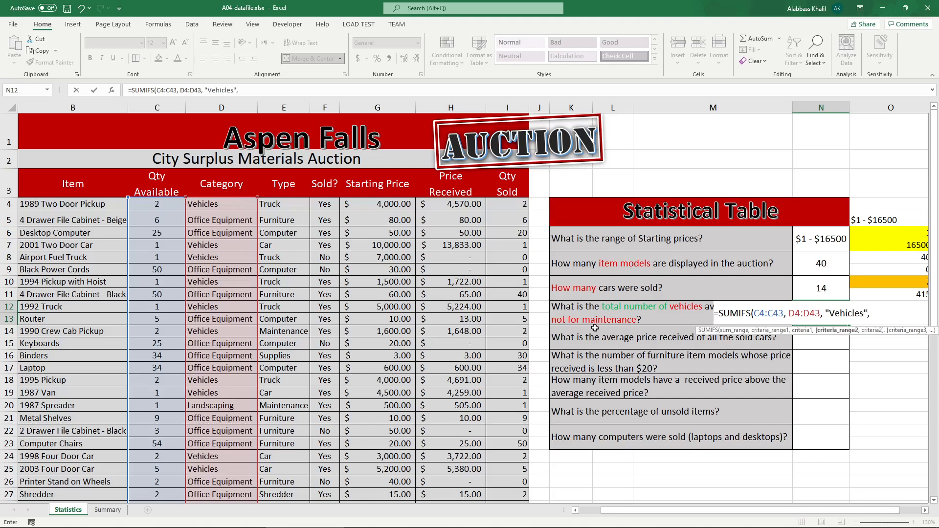
Step: Extend the N12 SUMIFS with a second criterion: Type range E4:E43 not equal to "maintenance"
left_click_drag(284, 203, 301, 474)
scroll(602, 344, "up", 5)
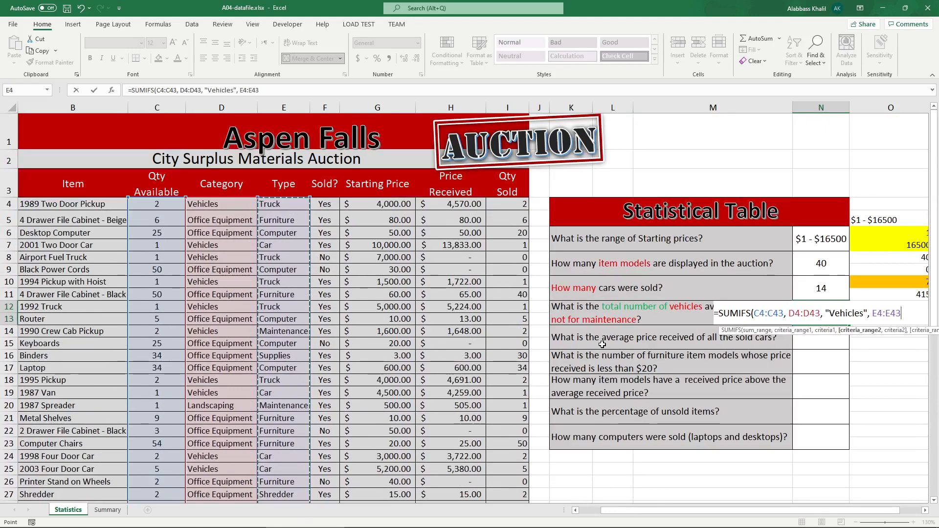
type(", \"")
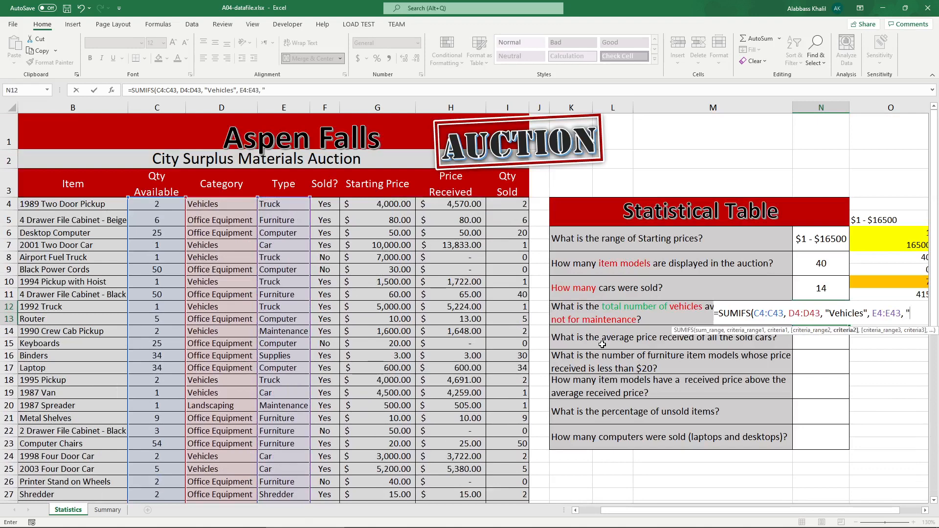
type("maintena")
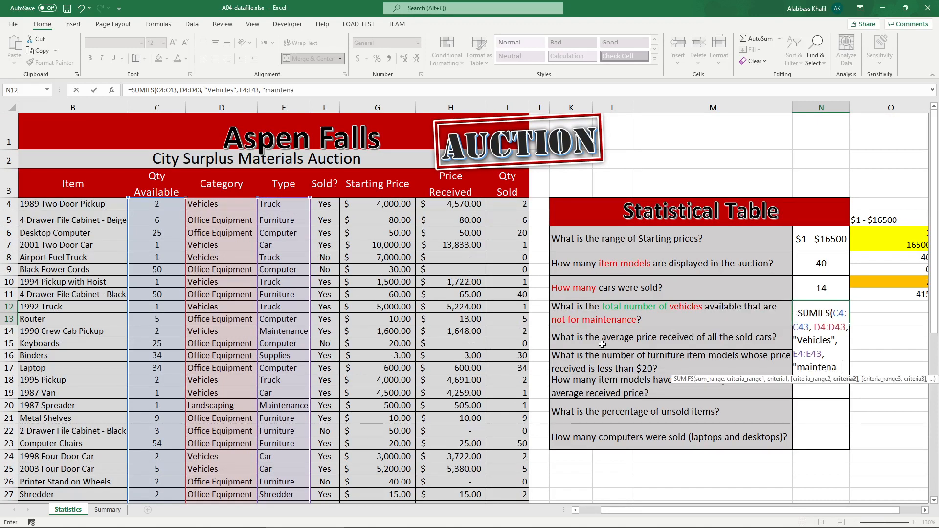
type("nce\"")
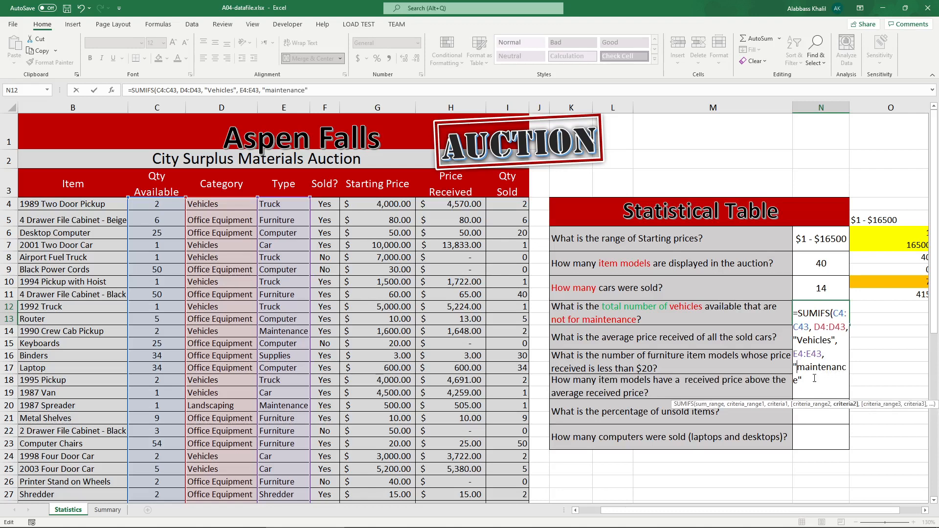
type("=")
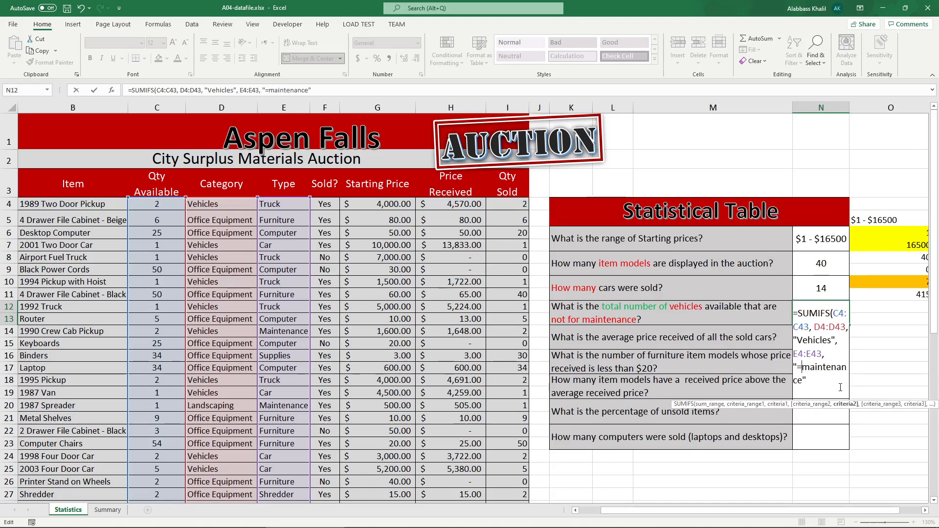
key("BackSpace")
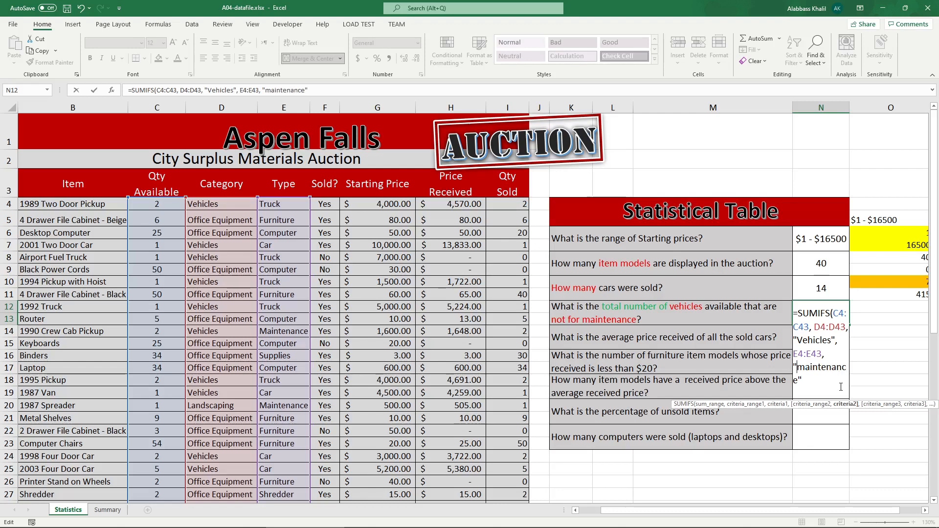
type("<")
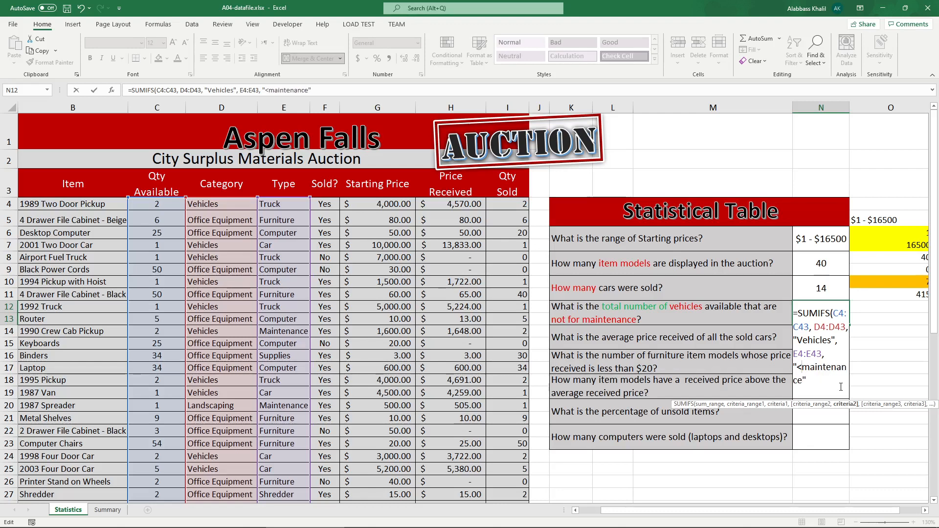
key("BackSpace")
type(">=")
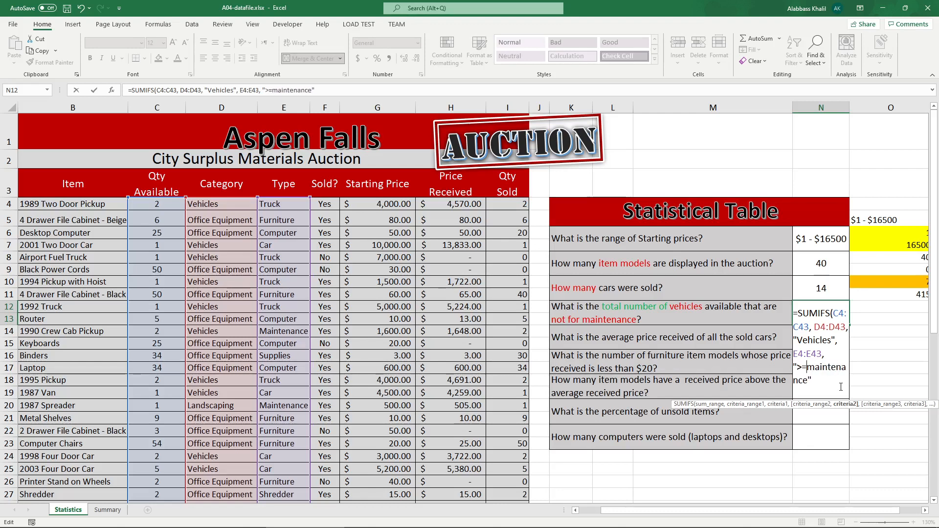
key("BackSpace")
key("BackSpace")
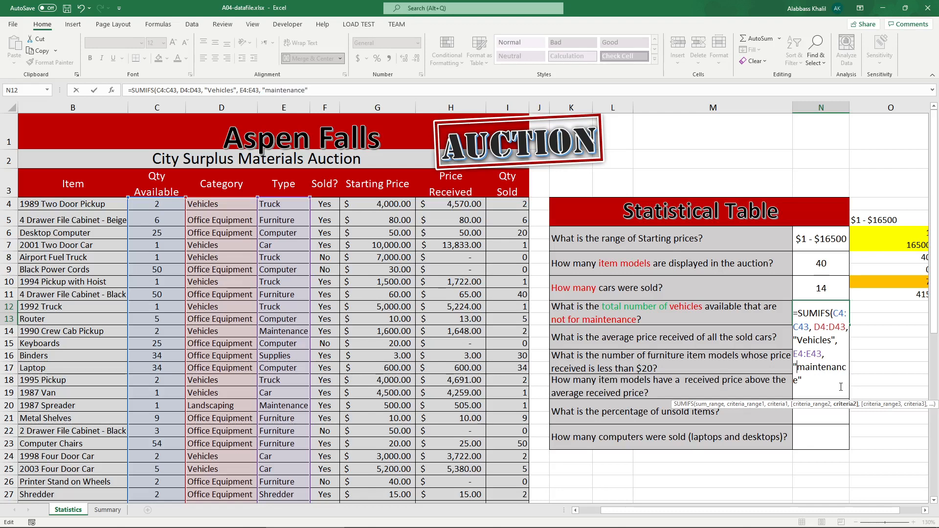
type("<>")
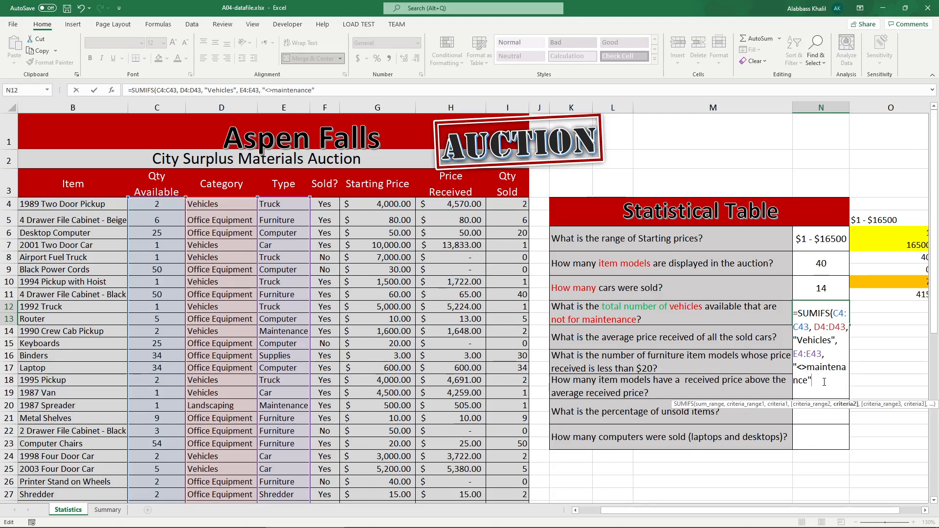
type(")")
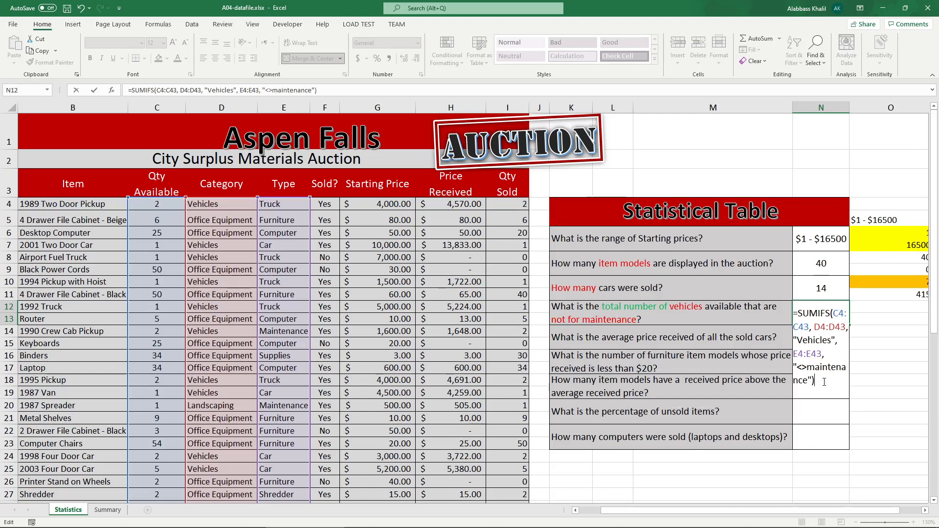
key("ctrl+Return")
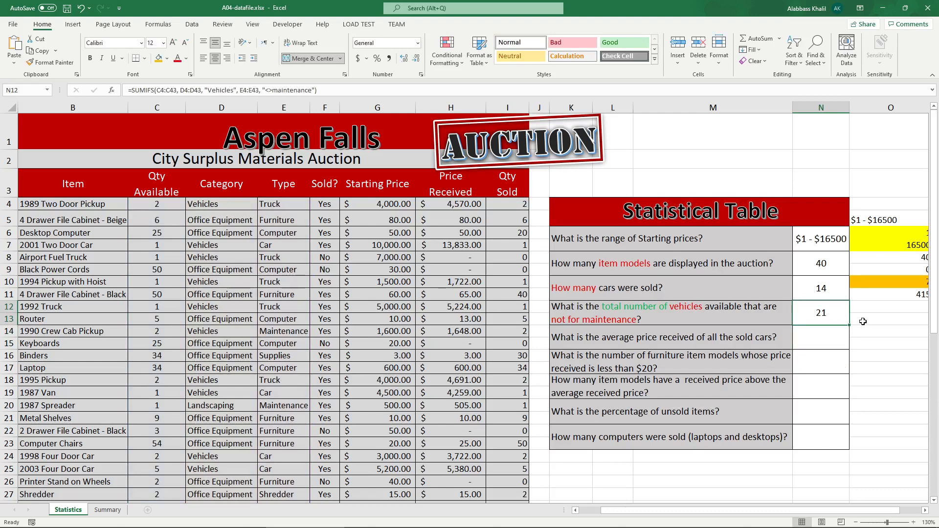
Step: Try changing the N11 SUMIF criterion from "car" to "cars", then revert it to "car"
left_click(717, 337)
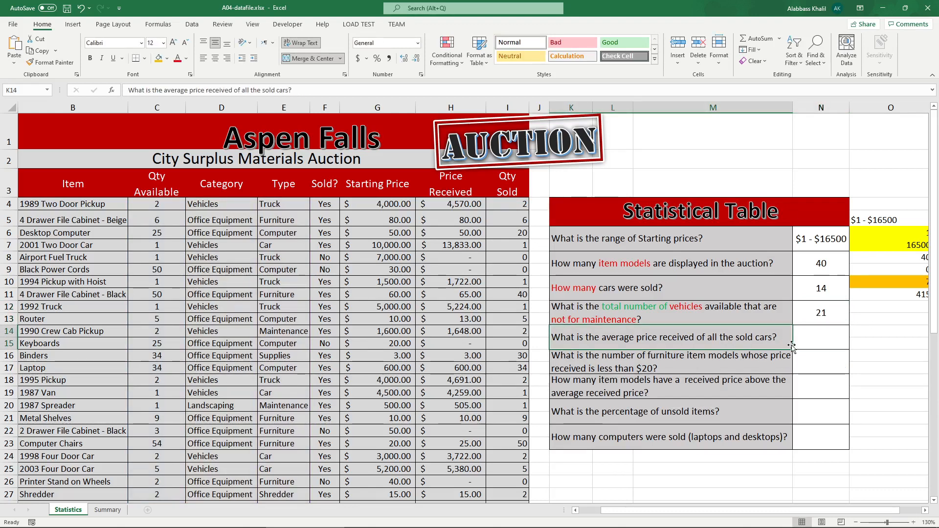
double_click(795, 289)
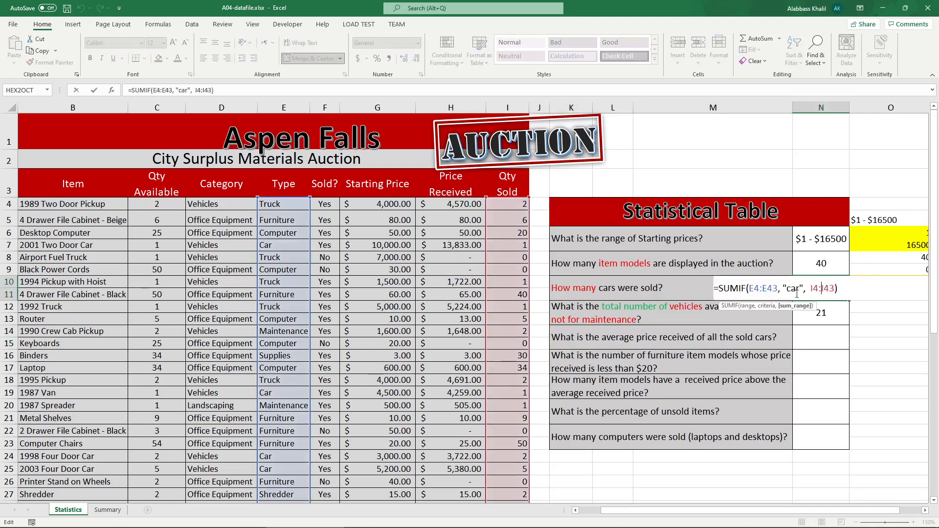
left_click(796, 289)
type("s")
key("Return")
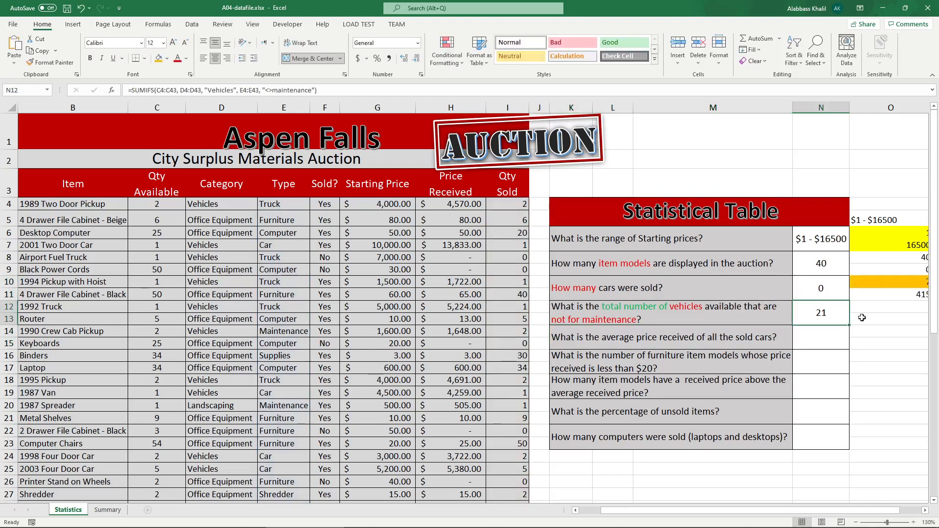
left_click(815, 285)
double_click(815, 285)
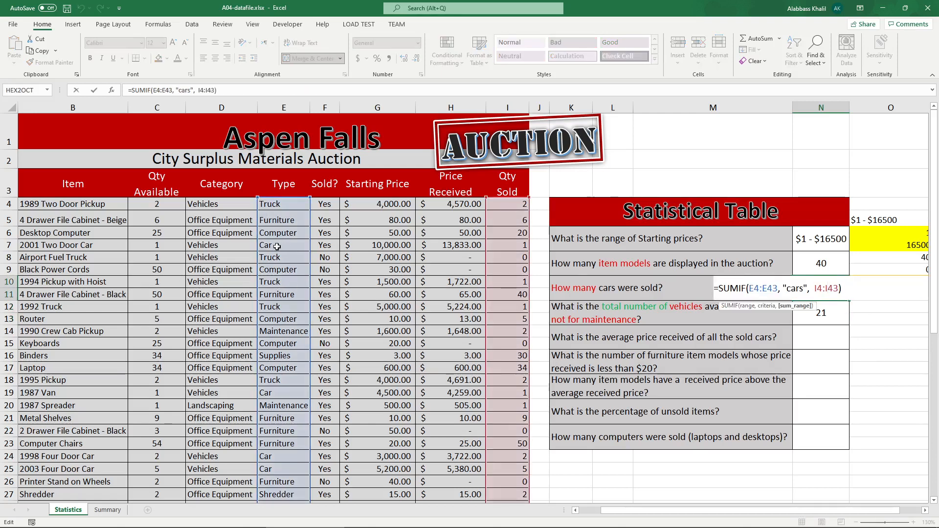
left_click(805, 289)
key("BackSpace")
key("Return")
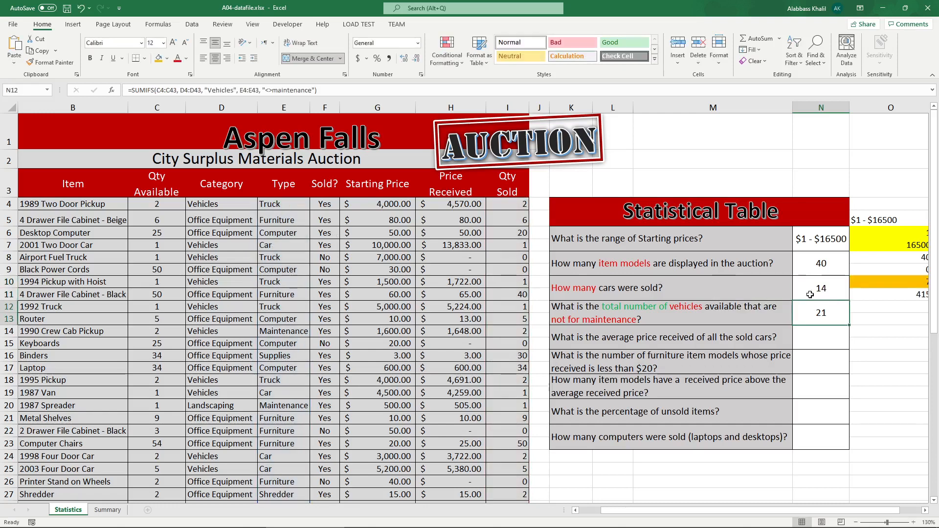
left_click(830, 331)
left_click(603, 333)
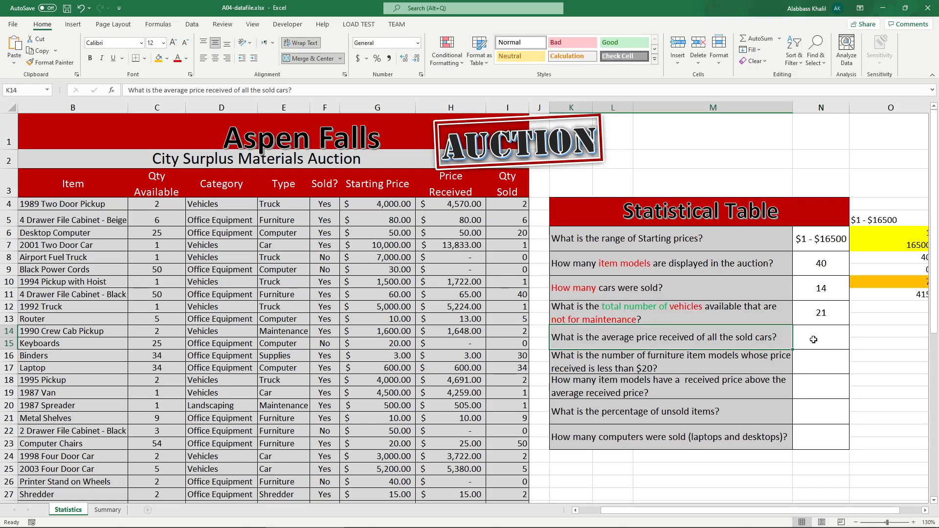
left_click(813, 340)
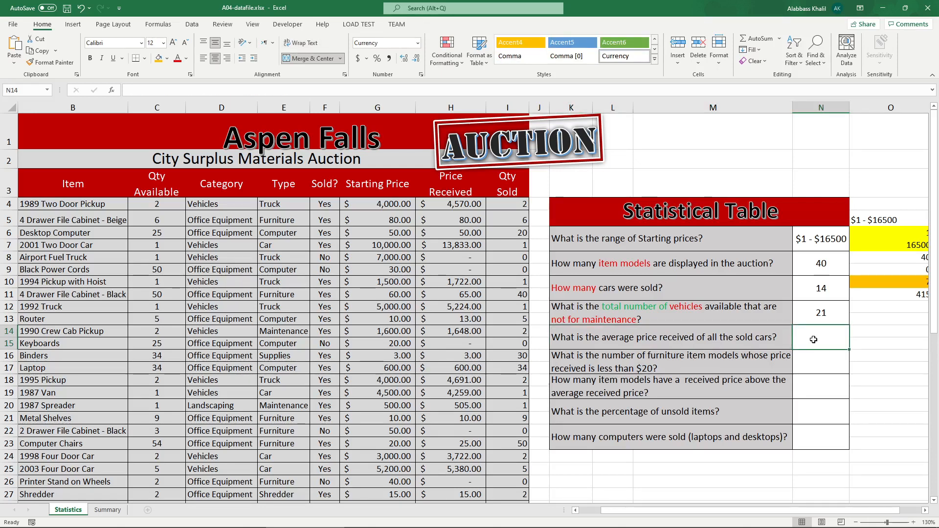
type("=")
key("BackSpace")
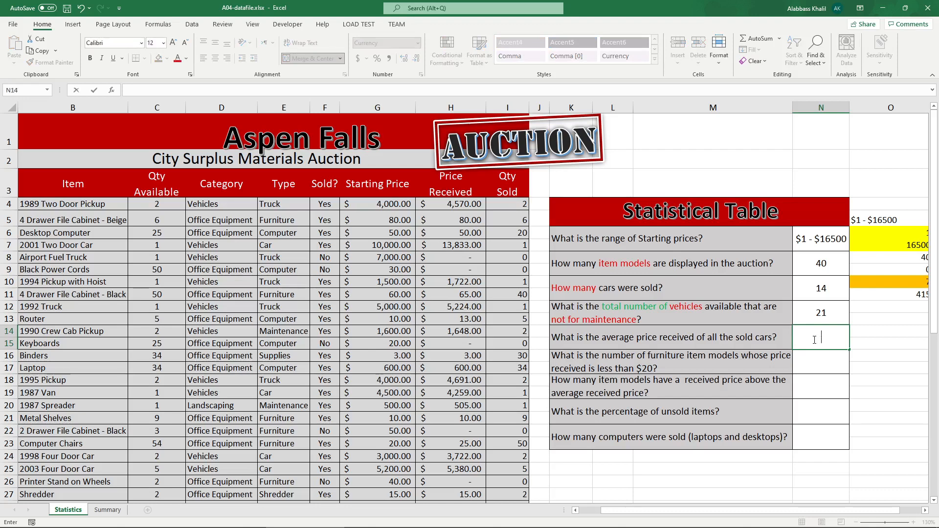
type("=")
key("BackSpace")
key("Escape")
Step: Examine the Type, Sold? and Price Received columns of the auction data
left_click(324, 107)
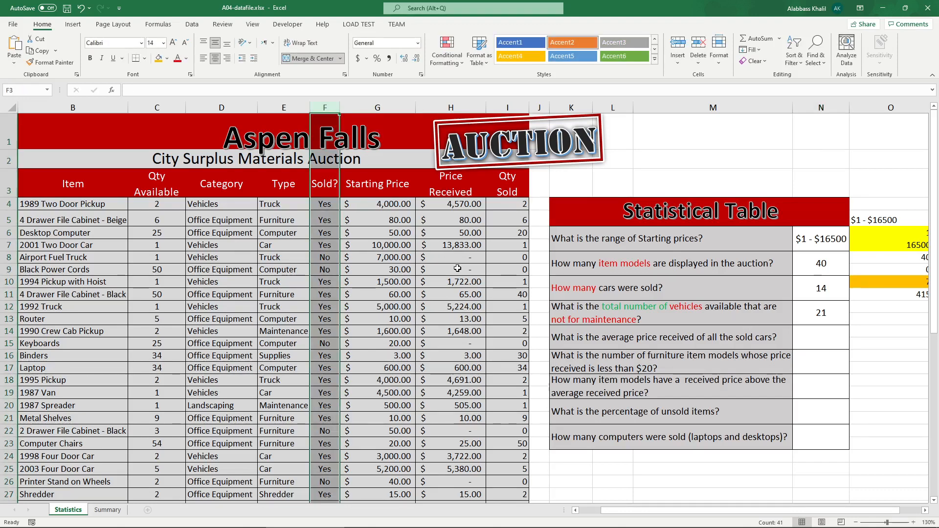
double_click(736, 337)
key("Escape")
left_click(323, 107)
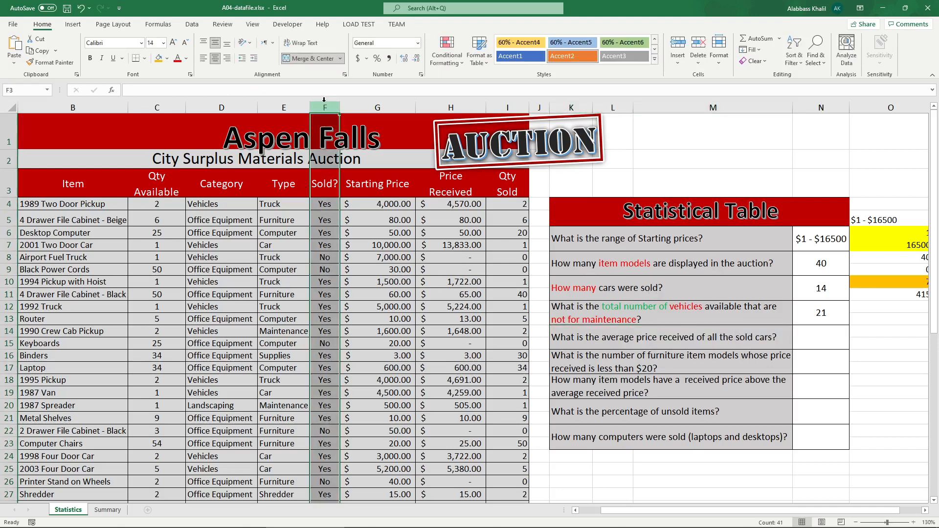
left_click(293, 103)
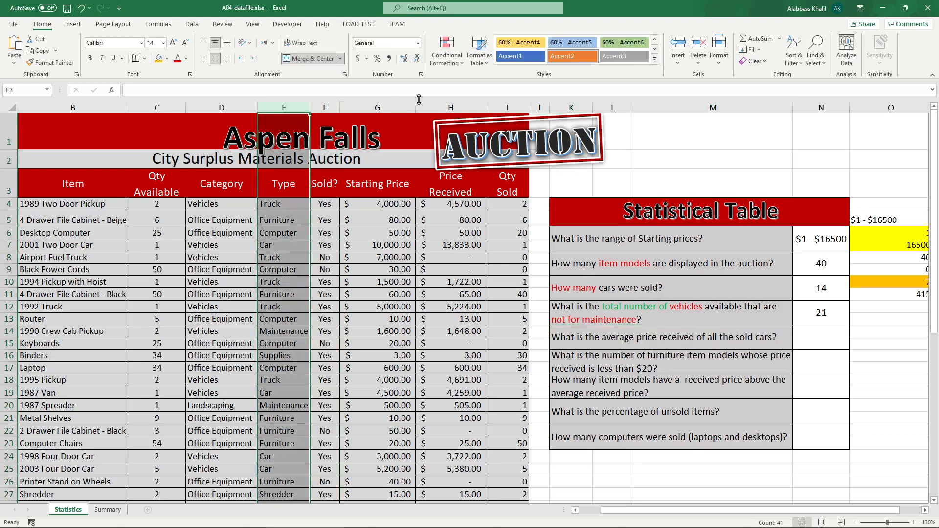
left_click(436, 102)
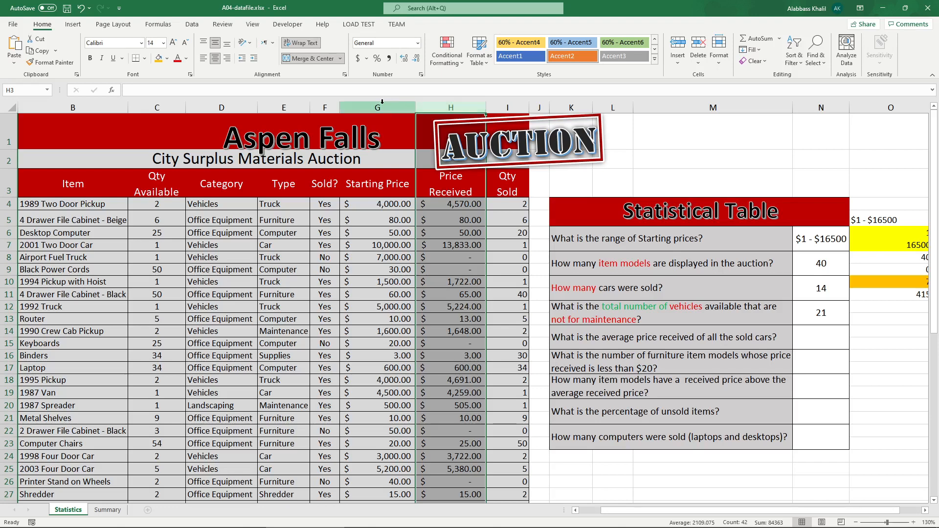
left_click(336, 104)
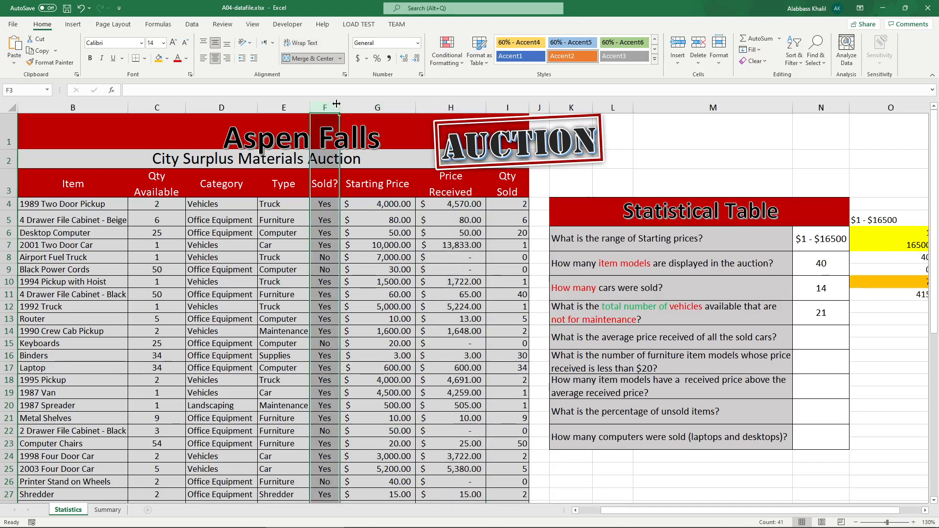
left_click(451, 108)
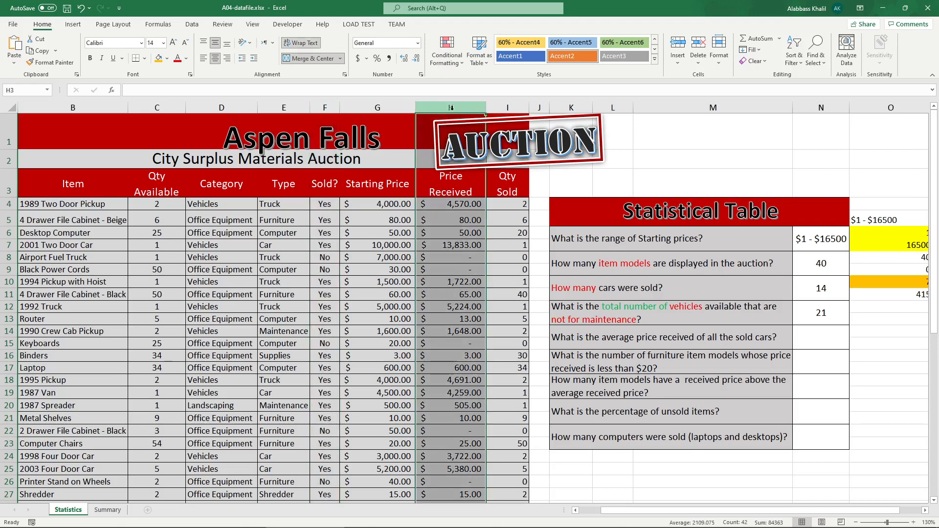
left_click(474, 256)
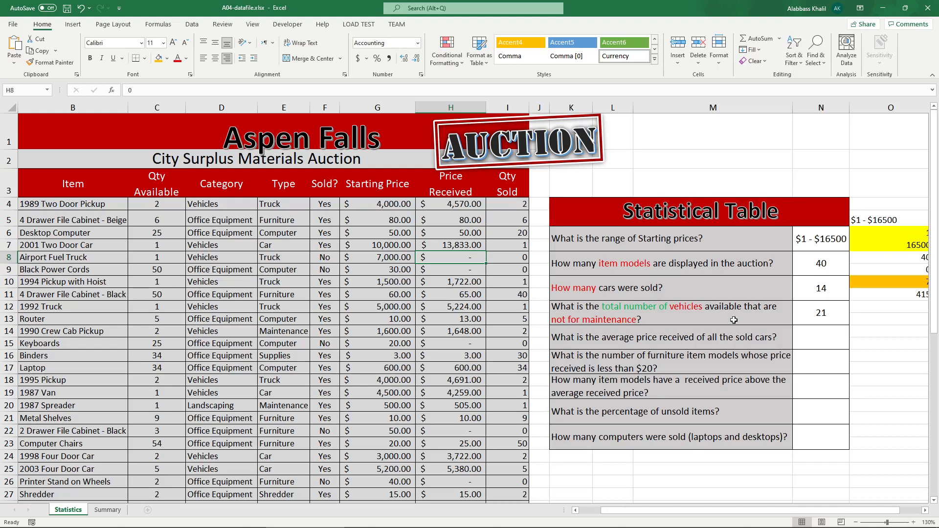
Step: Enter an AVERAGEIF formula in N14 averaging H4:H43 where the Type range E4:E43 equals "car"
left_click(793, 342)
type("=aver")
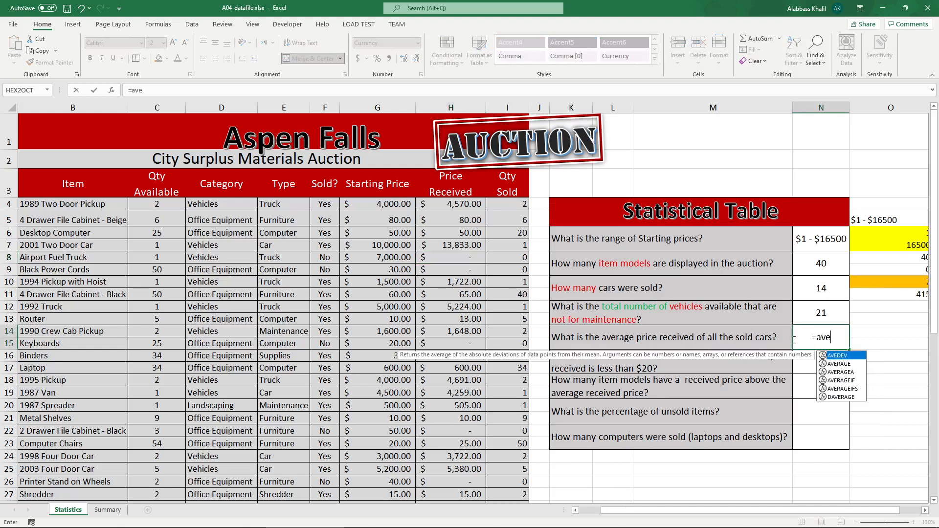
key("Down")
key("Down")
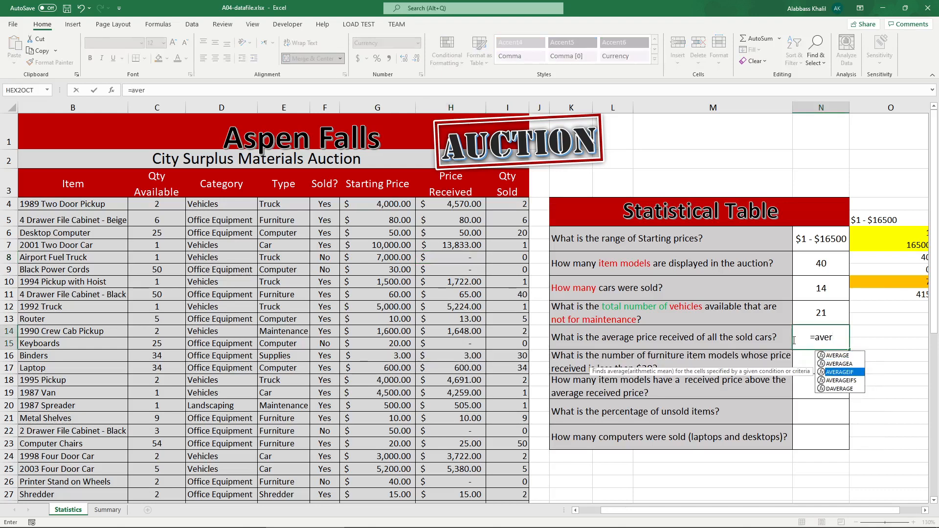
key("Tab")
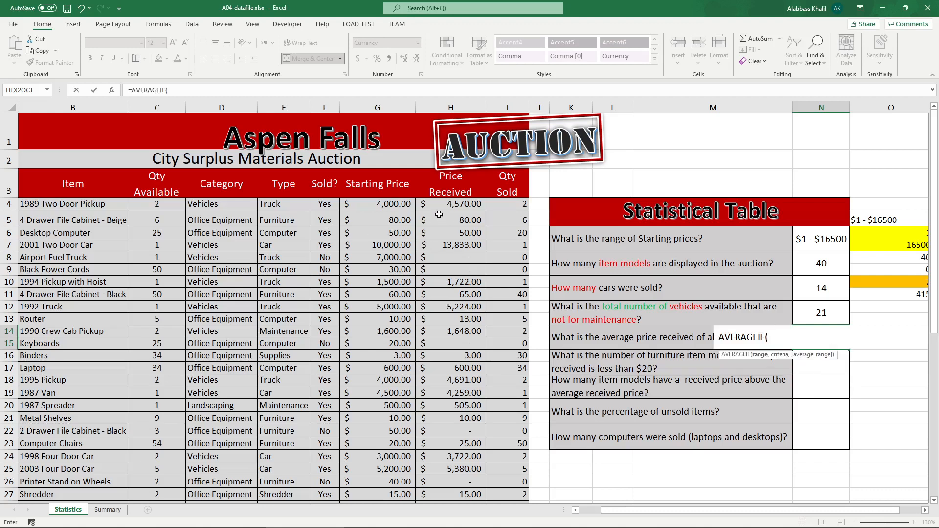
left_click_drag(450, 205, 476, 98)
scroll(635, 196, "up", 4)
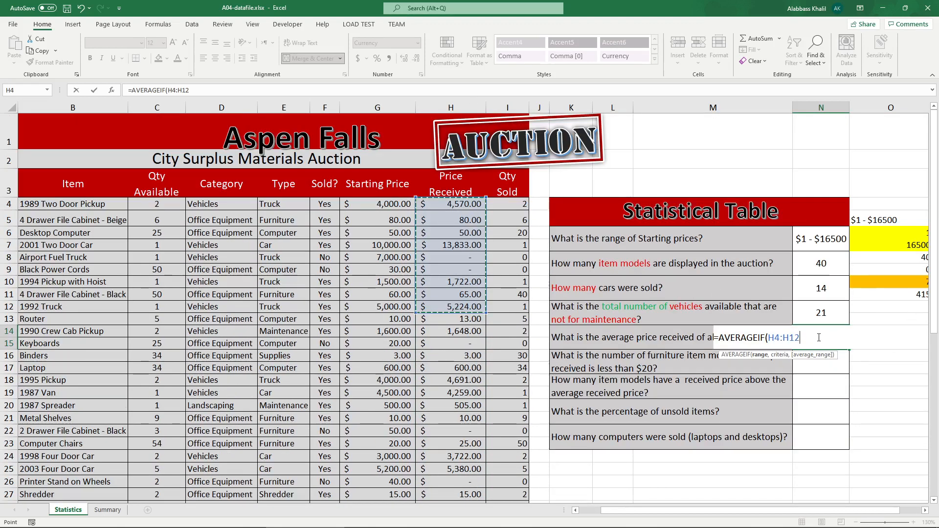
left_click_drag(818, 336, 774, 338)
key("BackSpace")
key("BackSpace")
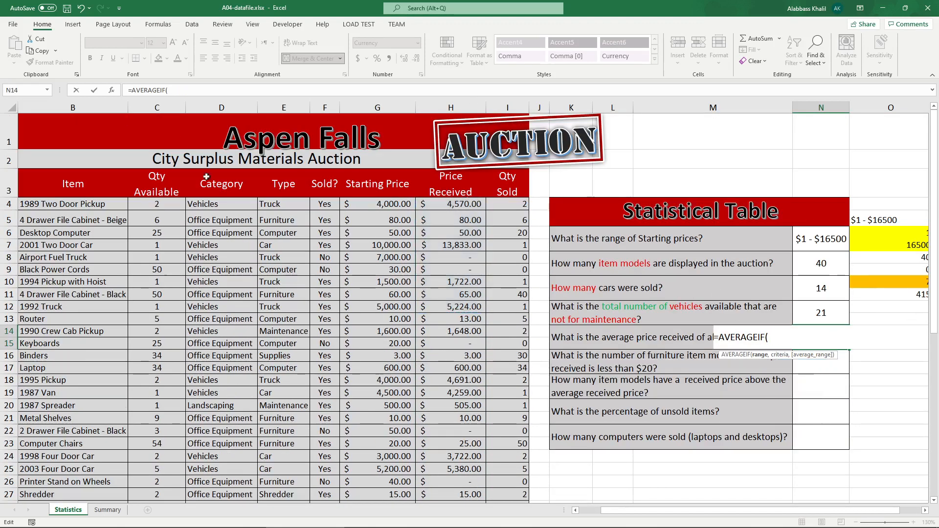
left_click_drag(307, 201, 290, 246)
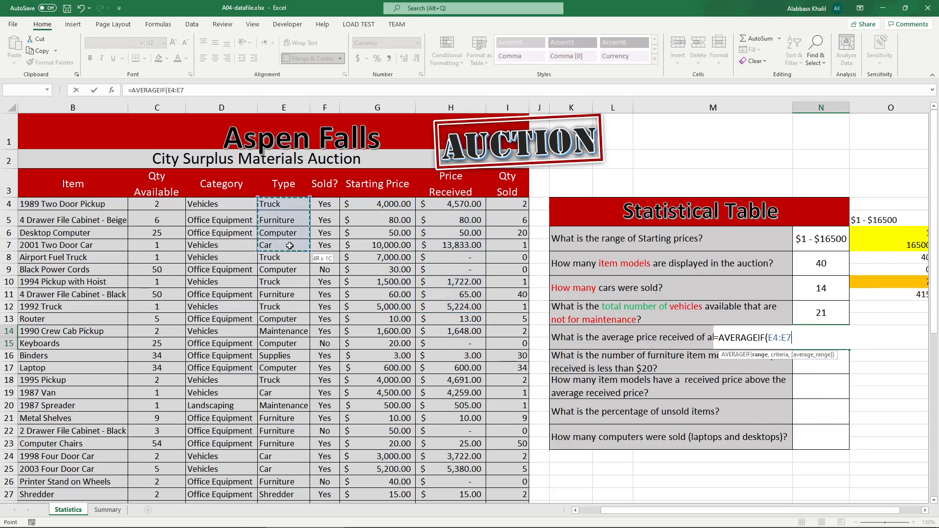
left_click_drag(290, 246, 282, 481)
scroll(718, 281, "up", 5)
type(", \"car")
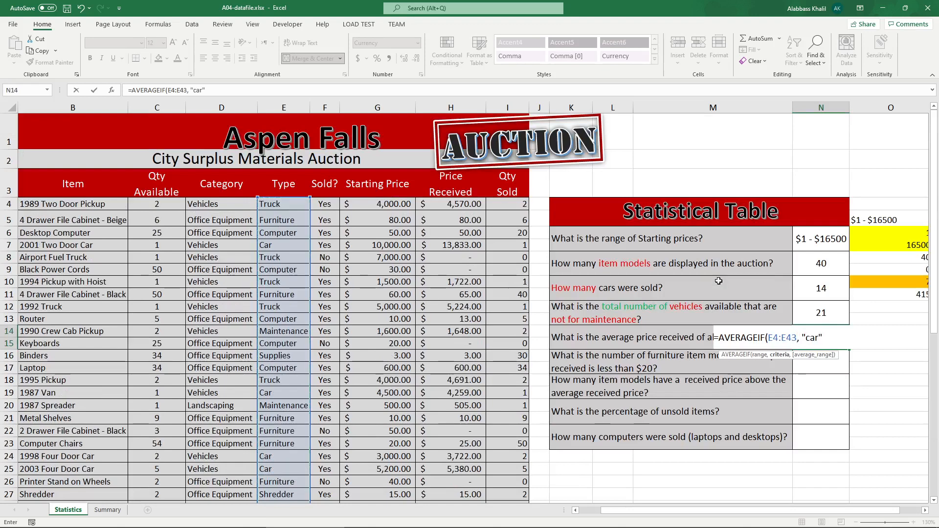
type("\",")
left_click_drag(434, 202, 458, 471)
scroll(642, 418, "up", 5)
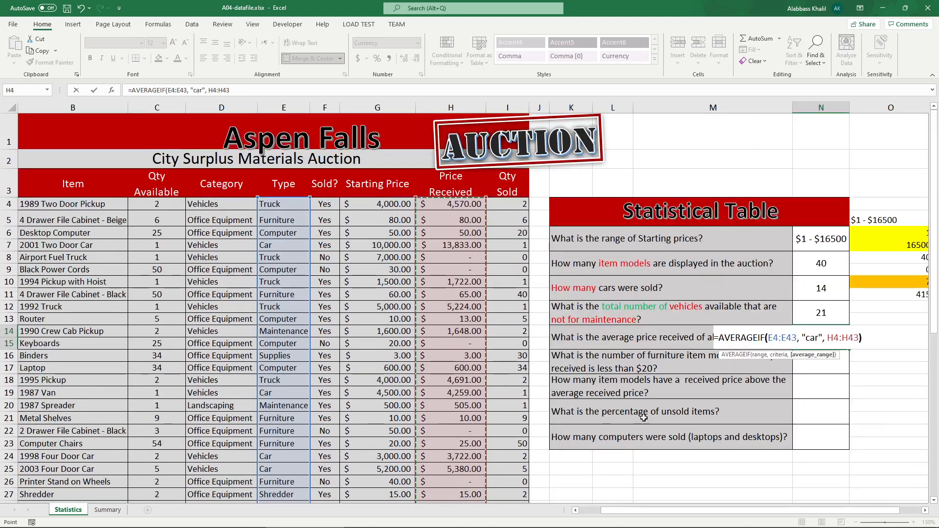
left_click(846, 338)
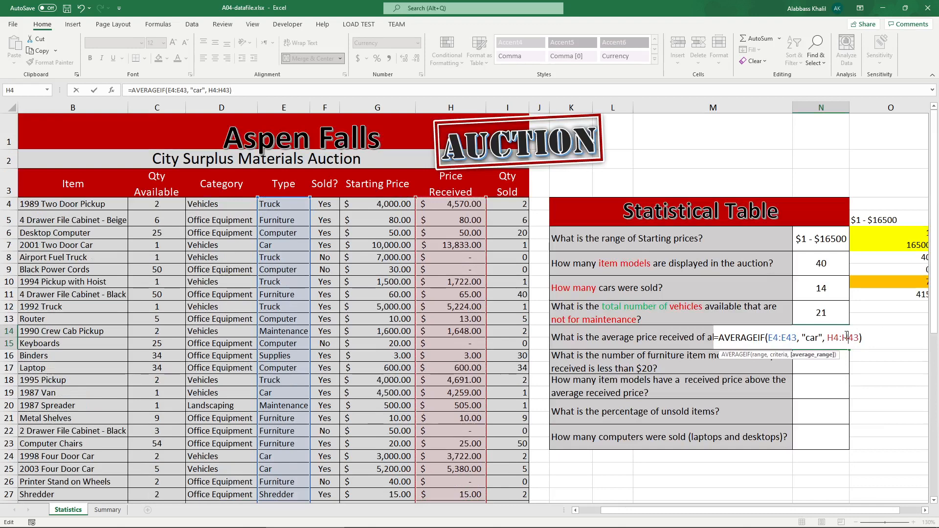
key("Return")
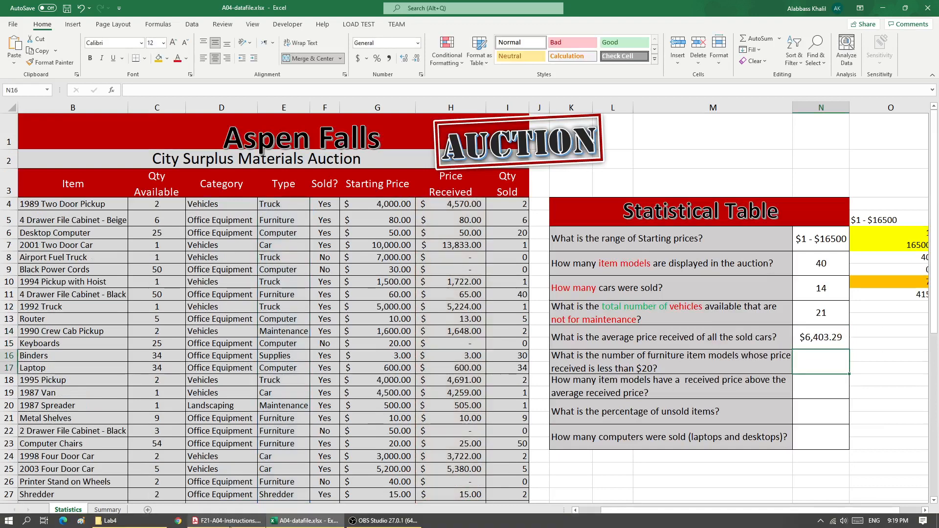
Step: Check the expected average price answer in the assignment instructions PDF
left_click(230, 522)
left_click_drag(583, 414, 614, 413)
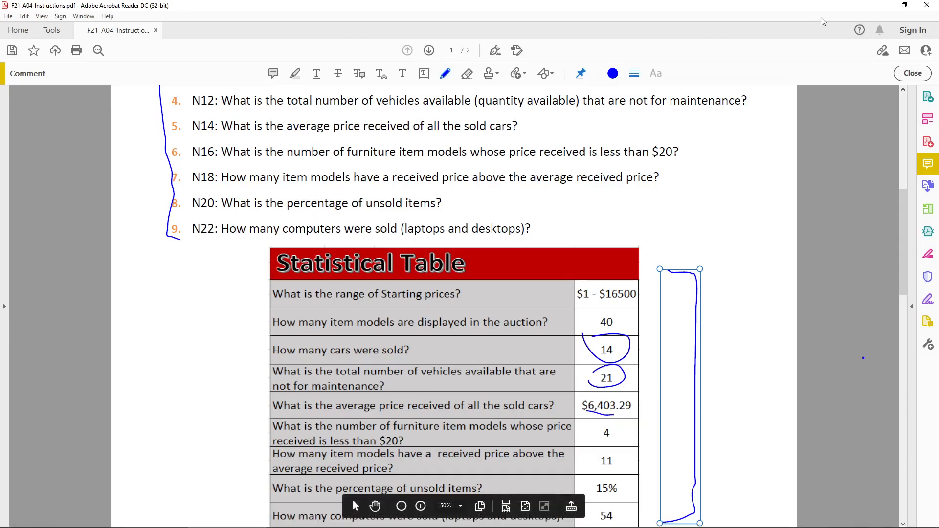
left_click(882, 6)
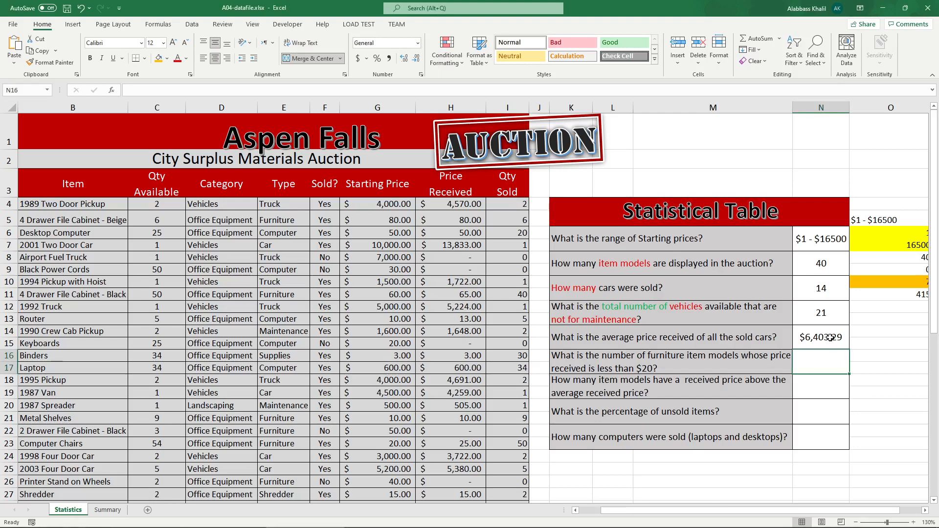
Step: Highlight the Type and Price Received cells of rows 7 and 8 with orange fill
left_click(441, 246)
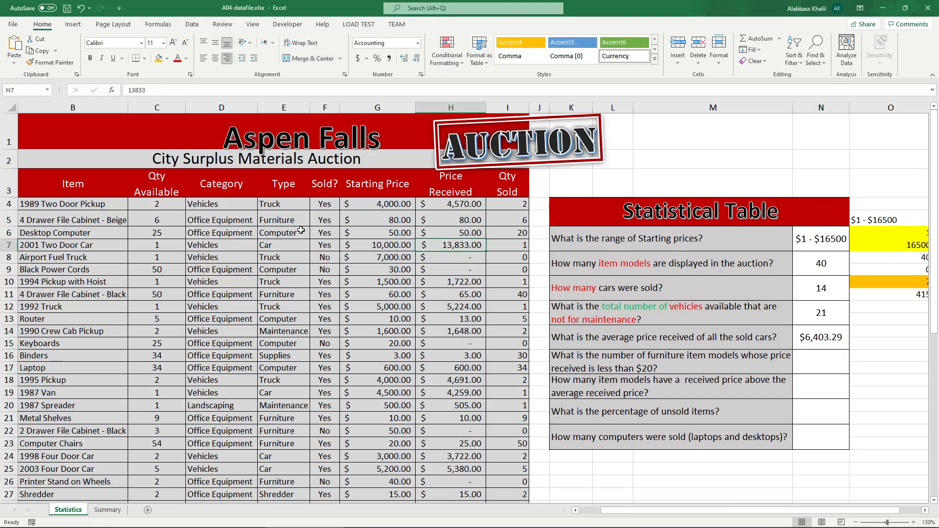
left_click(275, 240)
left_click(158, 58)
left_click(480, 245)
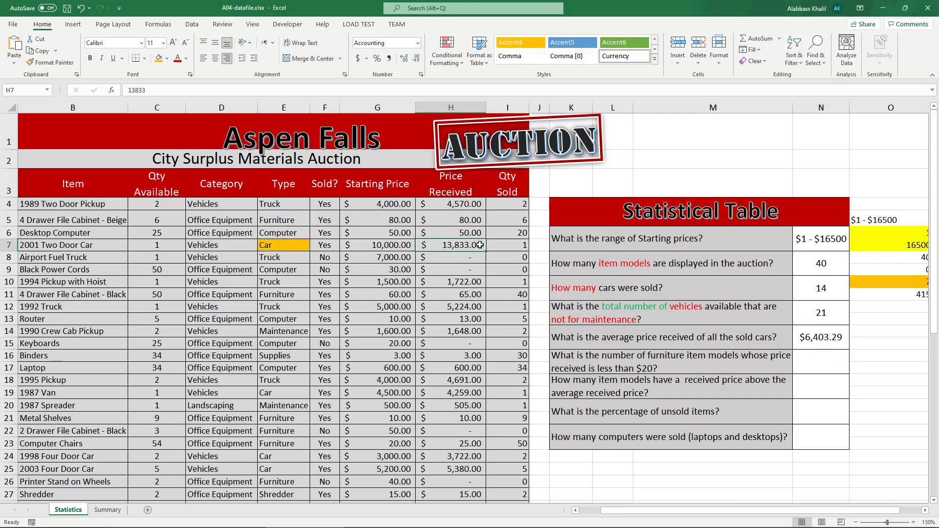
left_click(158, 59)
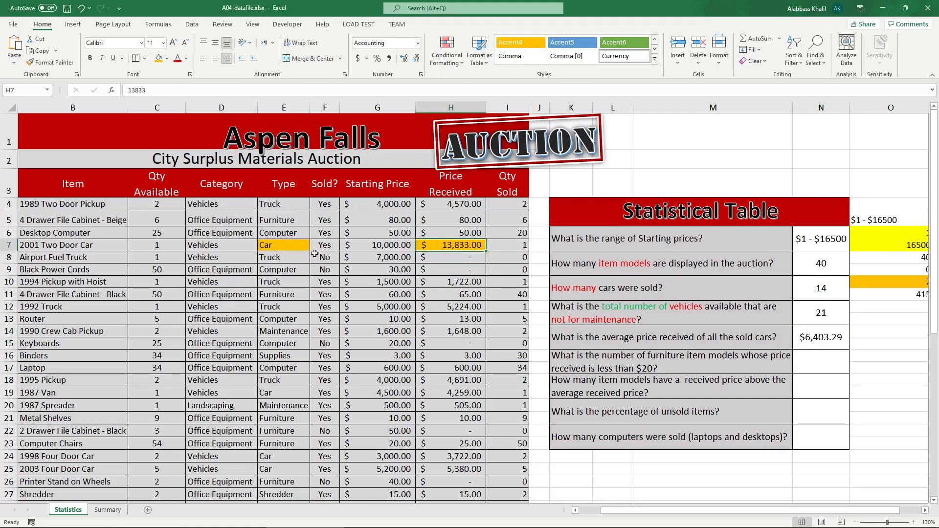
left_click(299, 257)
left_click(159, 58)
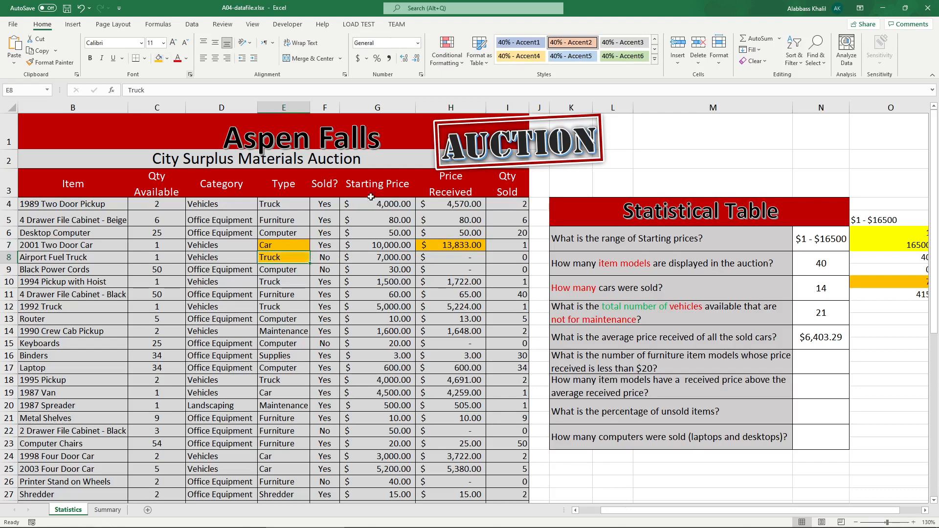
left_click(483, 255)
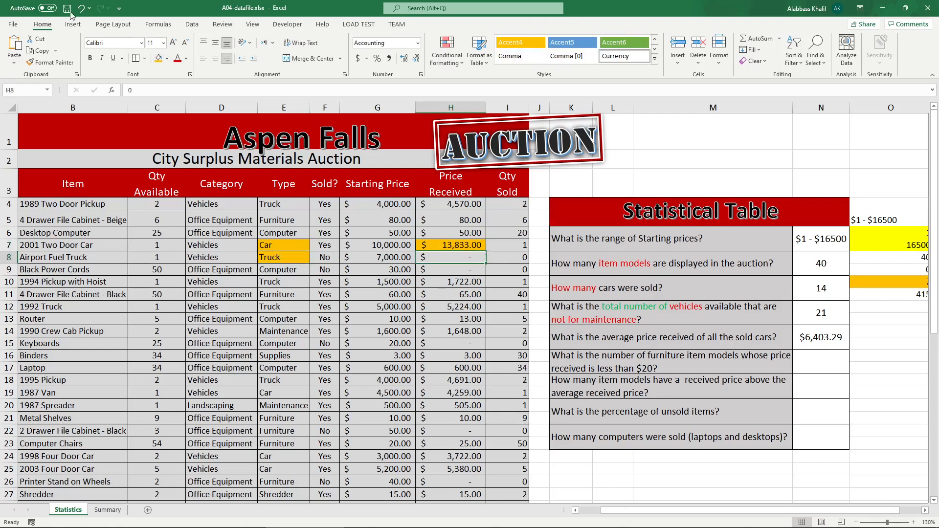
left_click(159, 59)
Step: Change the type in E8 to "cAR" to test the N14 formula
left_click(303, 258)
type("FW")
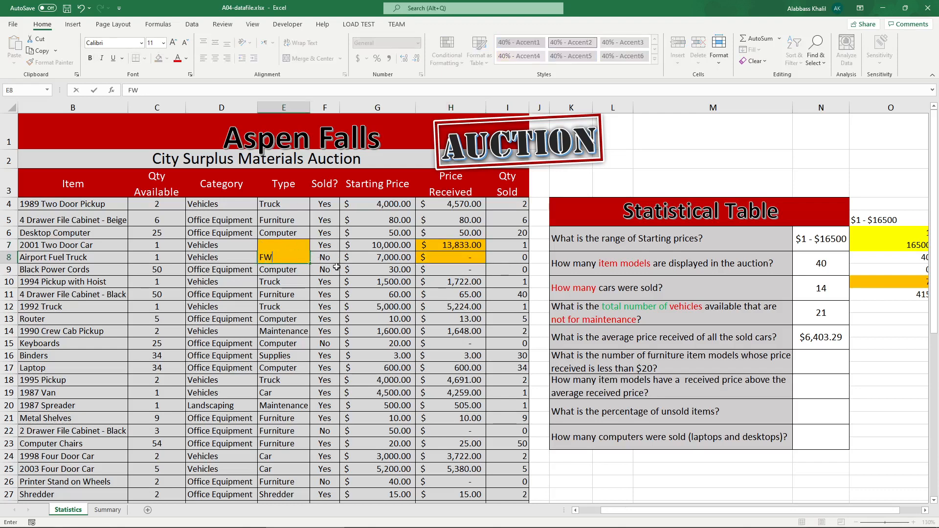
key("BackSpace")
key("BackSpace")
type("cAR")
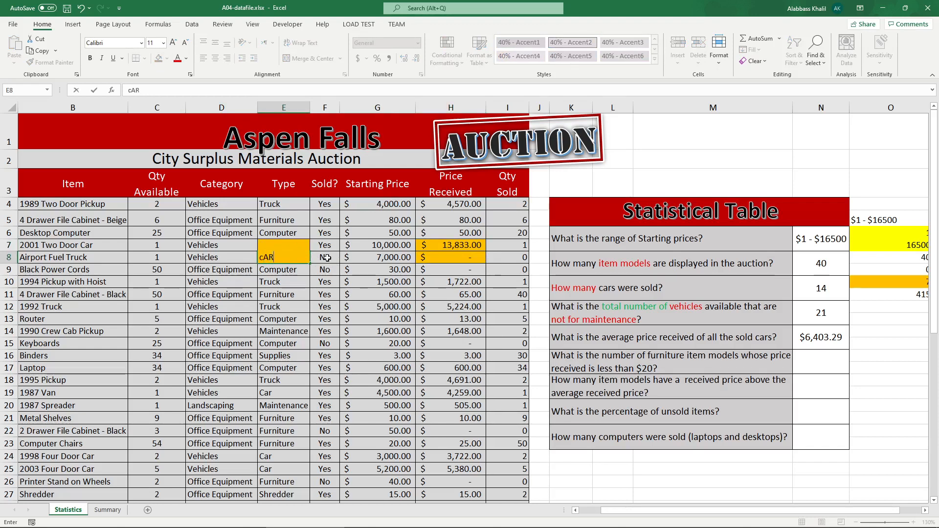
key("Return")
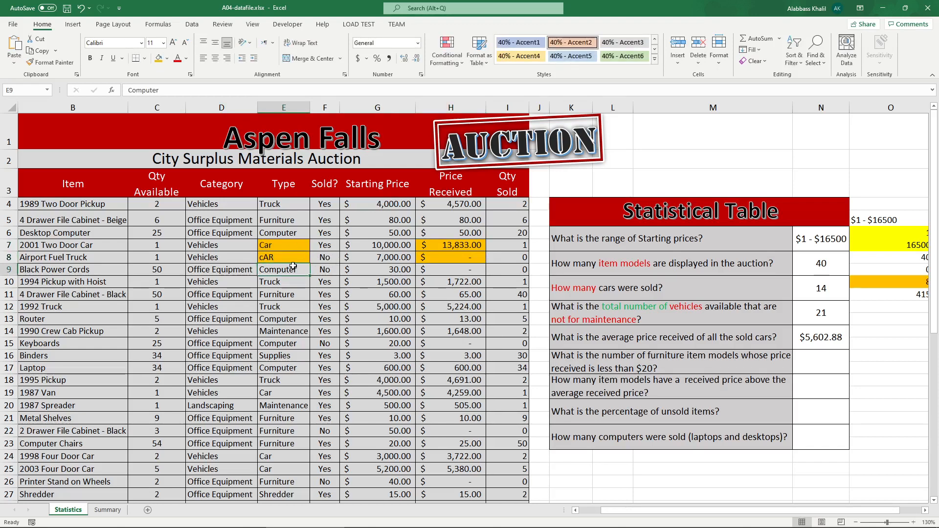
Step: Color the words 'sold cars' red in the K14 question text
double_click(721, 338)
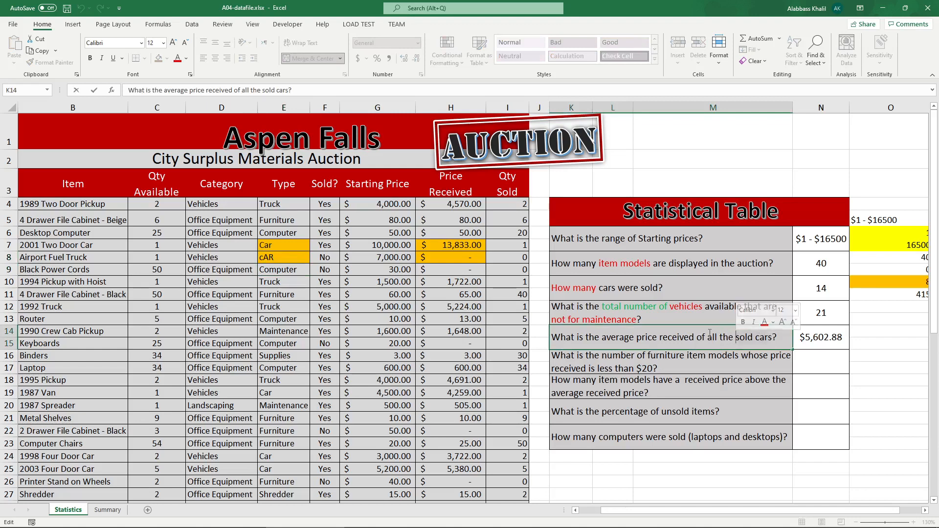
left_click(178, 58)
left_click(753, 340)
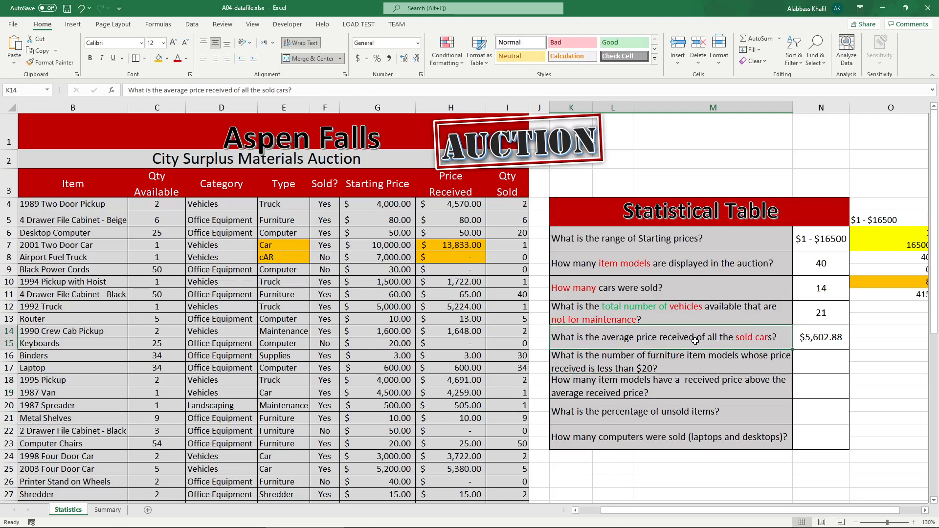
double_click(756, 341)
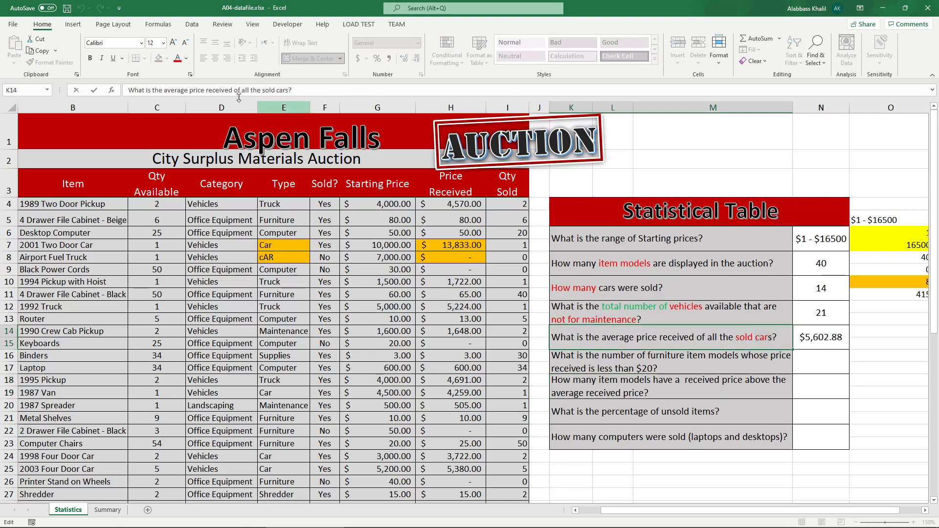
left_click(179, 59)
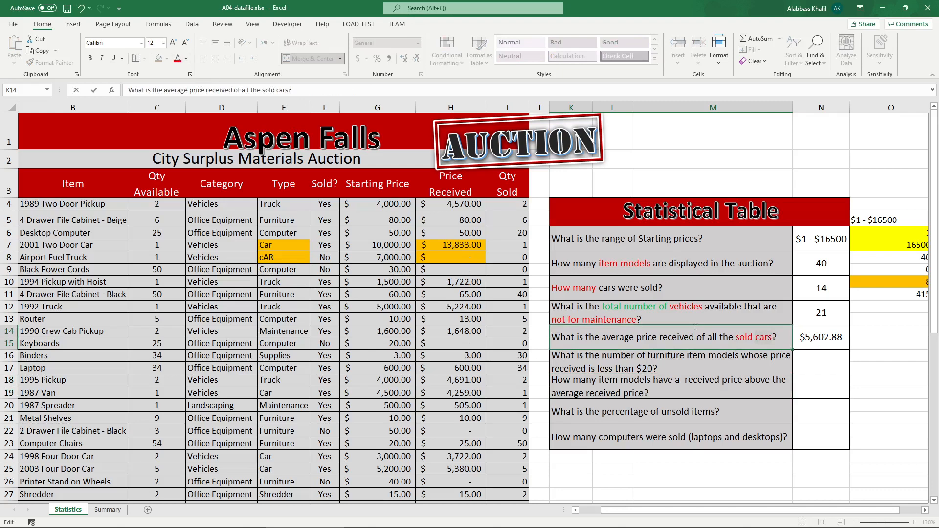
double_click(763, 336)
double_click(747, 337)
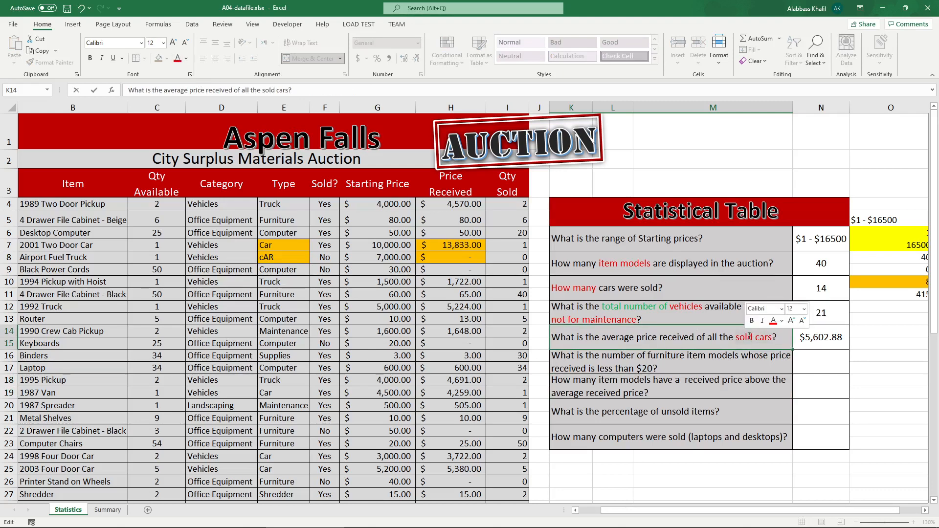
Step: Change the type in E8 to "Truck"
left_click(305, 258)
type("trucks")
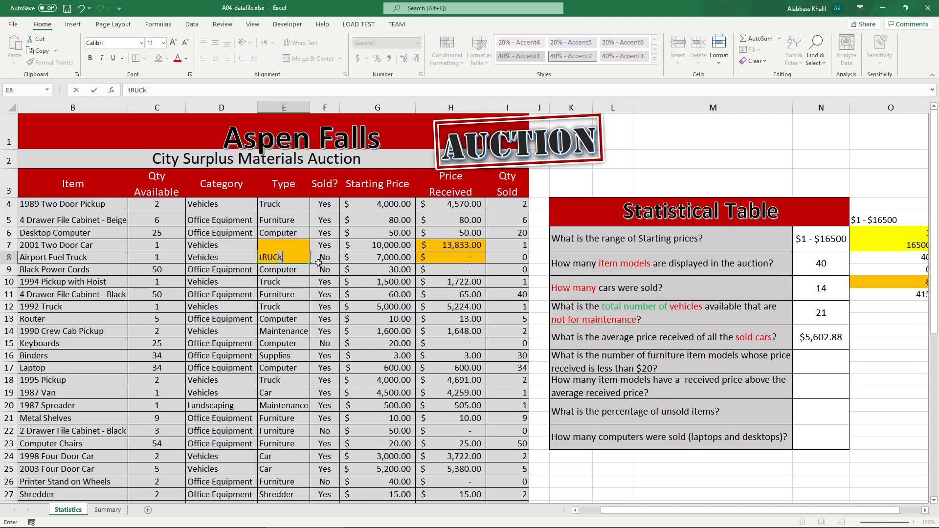
key("BackSpace")
key("BackSpace")
key("BackSpace")
key("BackSpace")
key("BackSpace")
type("ruck")
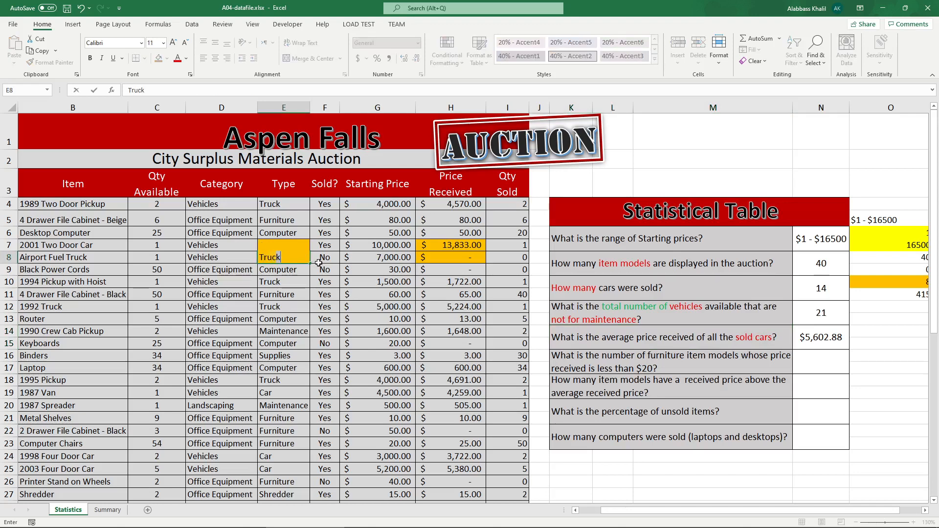
key("Return")
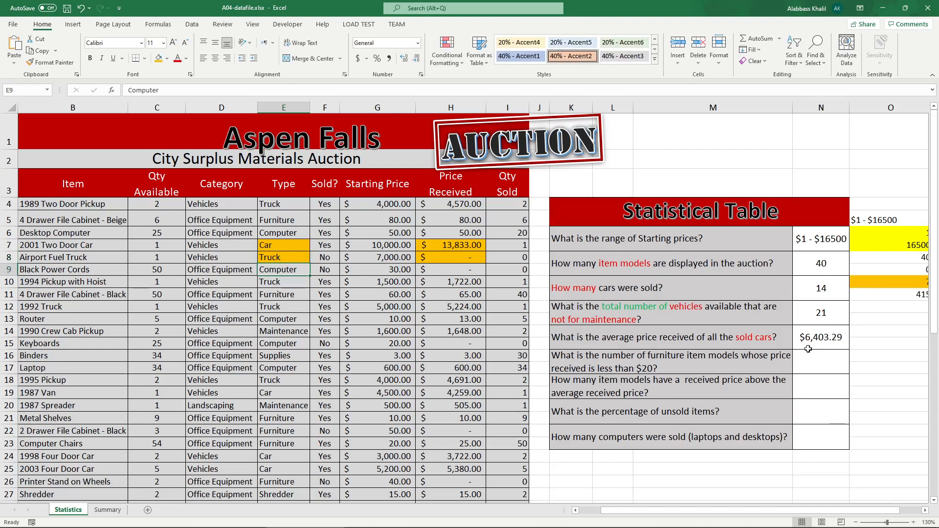
Step: Change the type in E8 back to "Car"
left_click(287, 263)
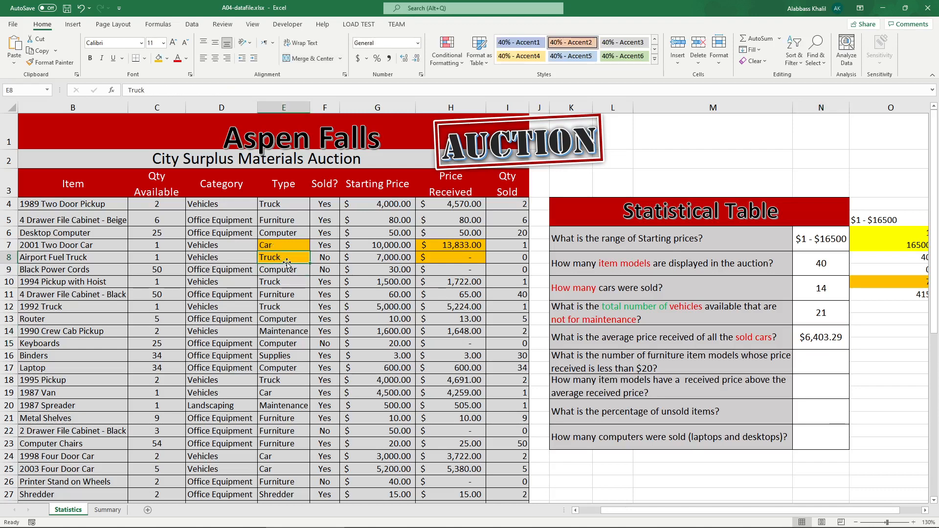
type("Car")
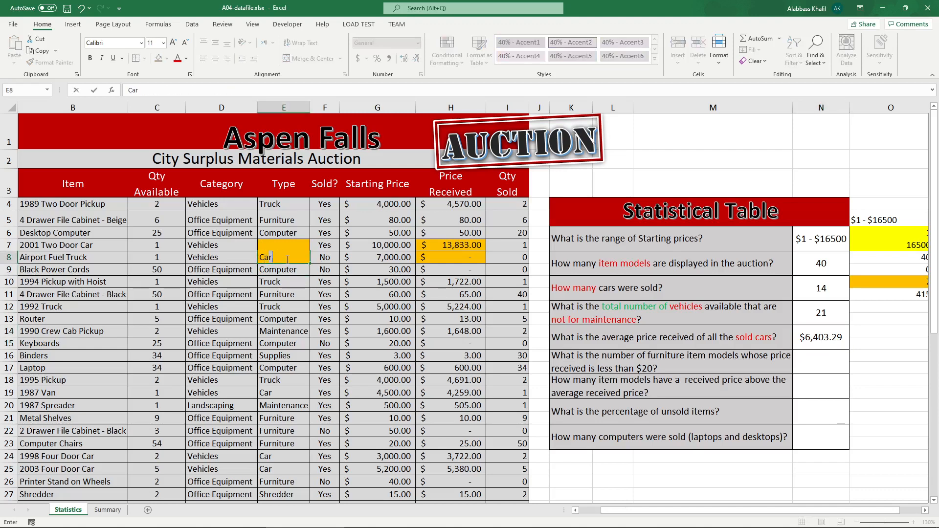
left_click(326, 259)
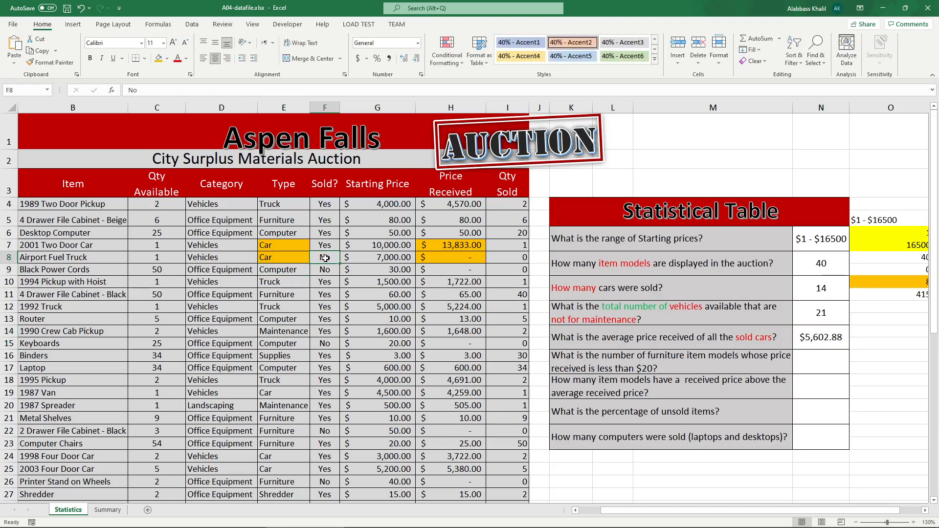
Step: Note the expected answer 6,400.... in O14 beside the average price result
left_click(478, 259)
left_click(831, 337)
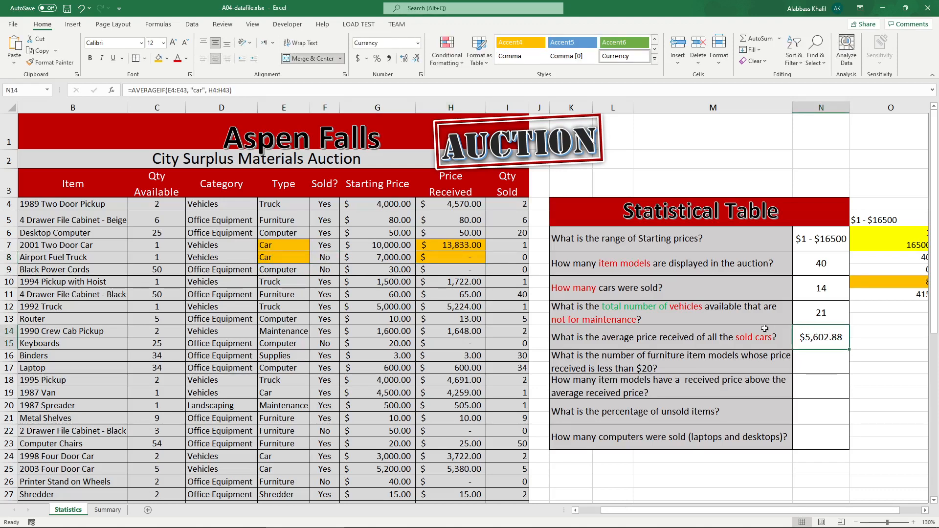
left_click(863, 330)
type("^")
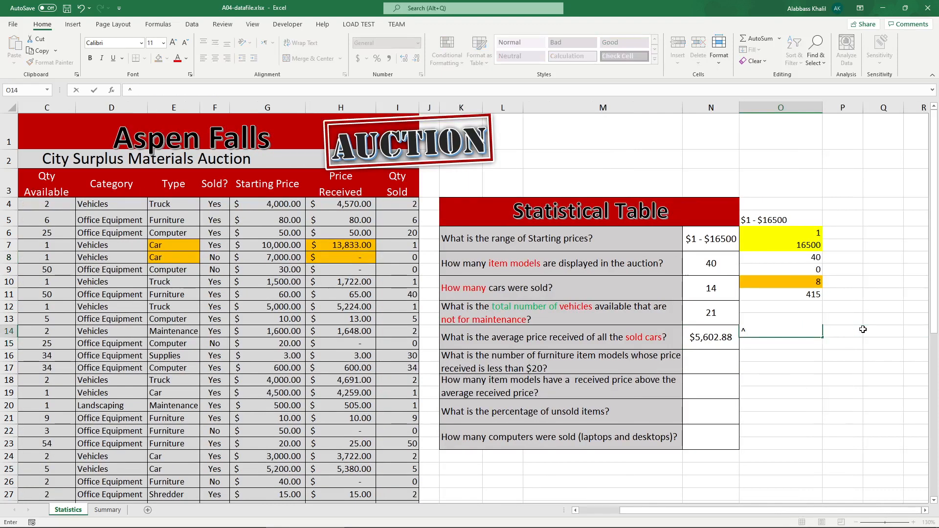
type("6,400....")
key("Return")
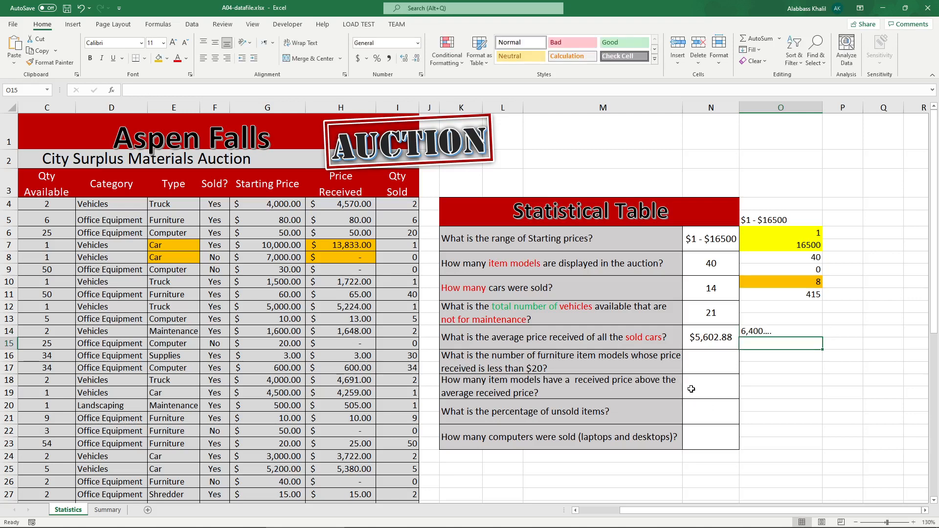
Step: Inspect the car entries in rows 7 and 8 against the average price result in N14
left_click(550, 337)
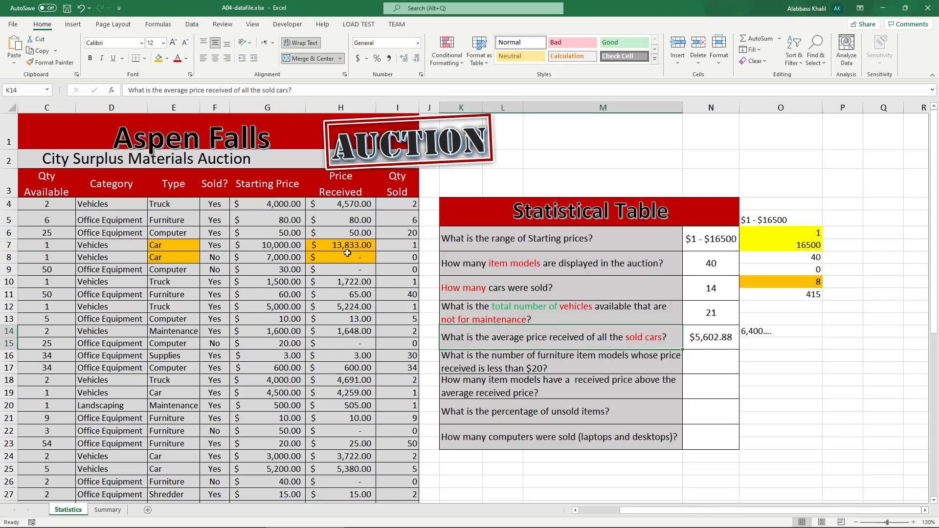
left_click(183, 248)
left_click(209, 245)
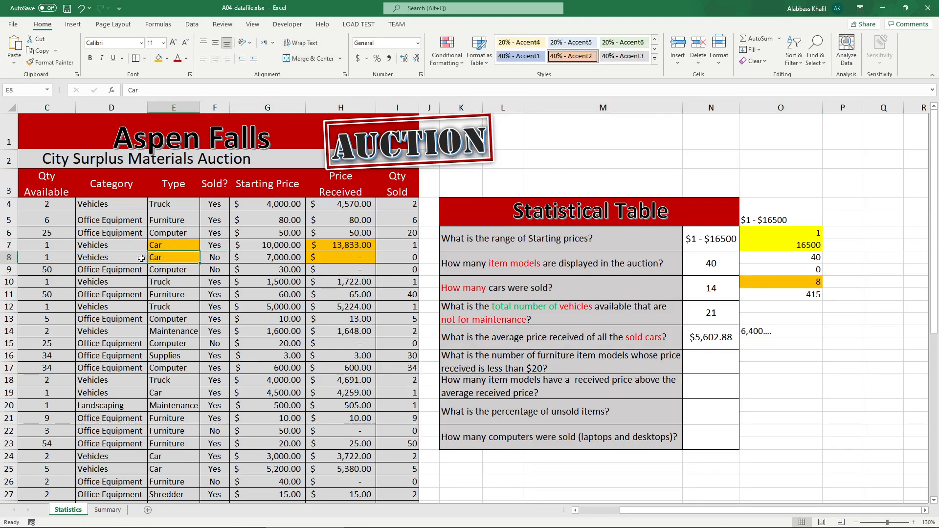
left_click_drag(142, 258, 217, 260)
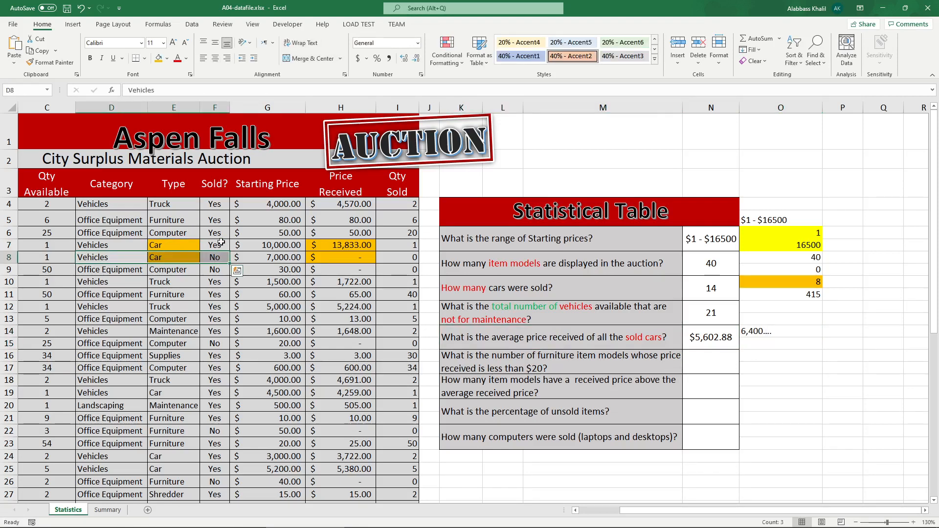
left_click(218, 257)
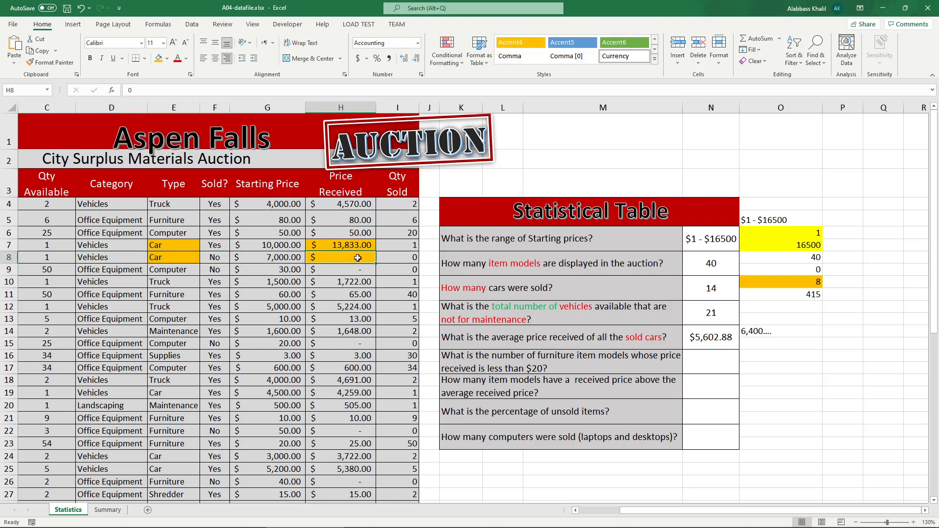
left_click(708, 338)
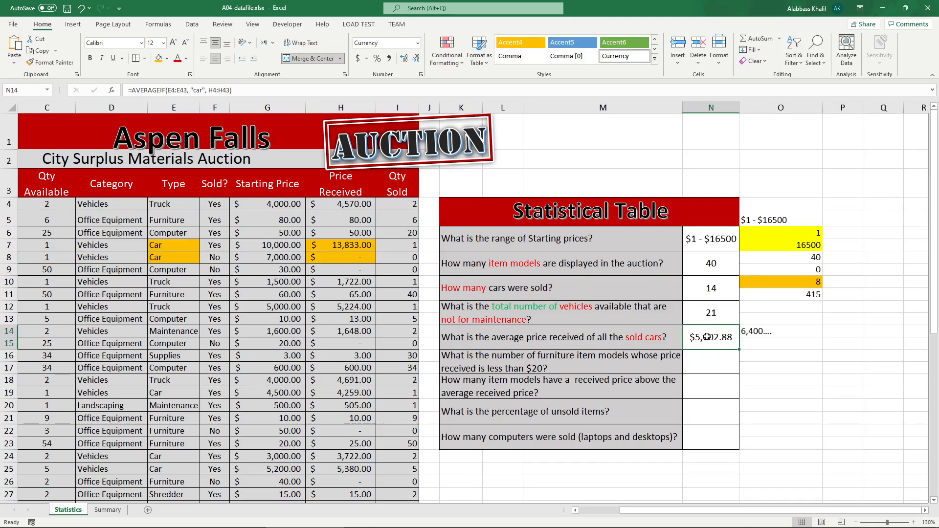
left_click(354, 257)
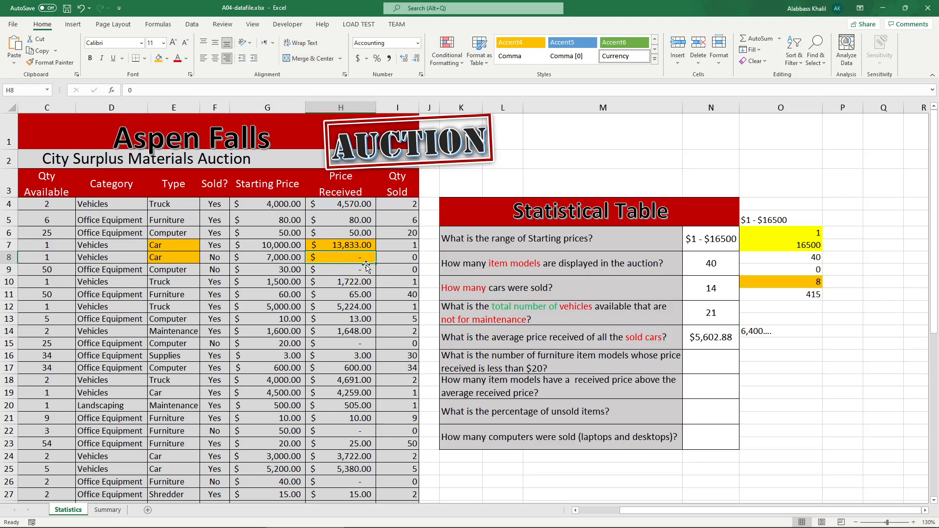
left_click(726, 338)
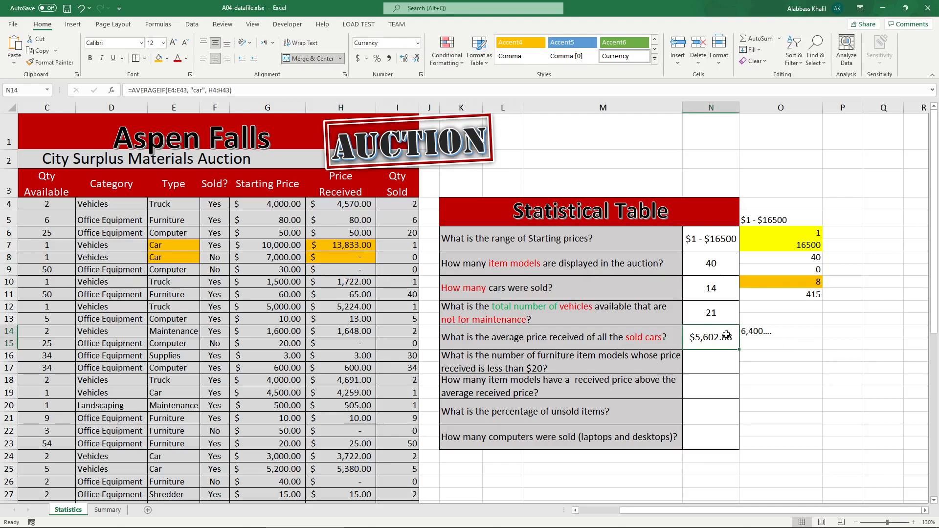
Step: Change the type in E8 to "Truck" and review the AVERAGEIF formula in N14 without changing it
left_click(164, 244)
left_click(172, 256)
type("Truck")
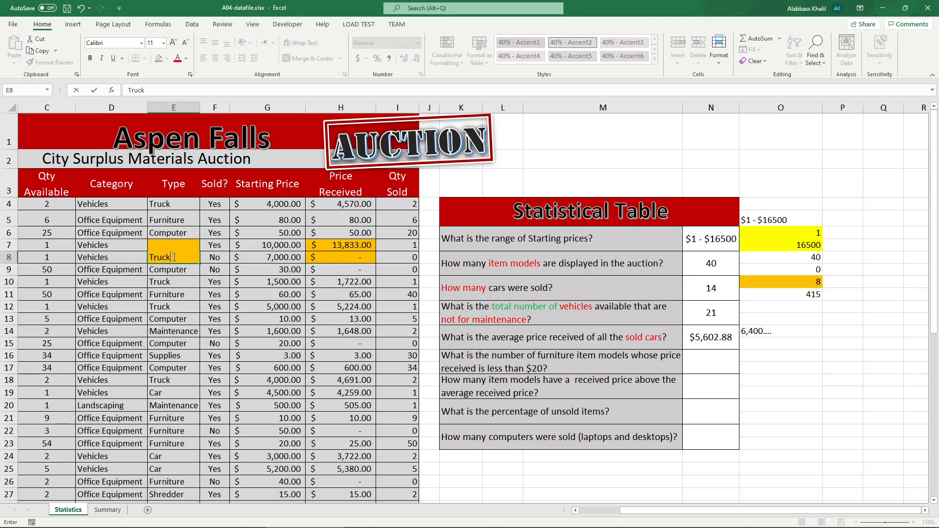
key("Return")
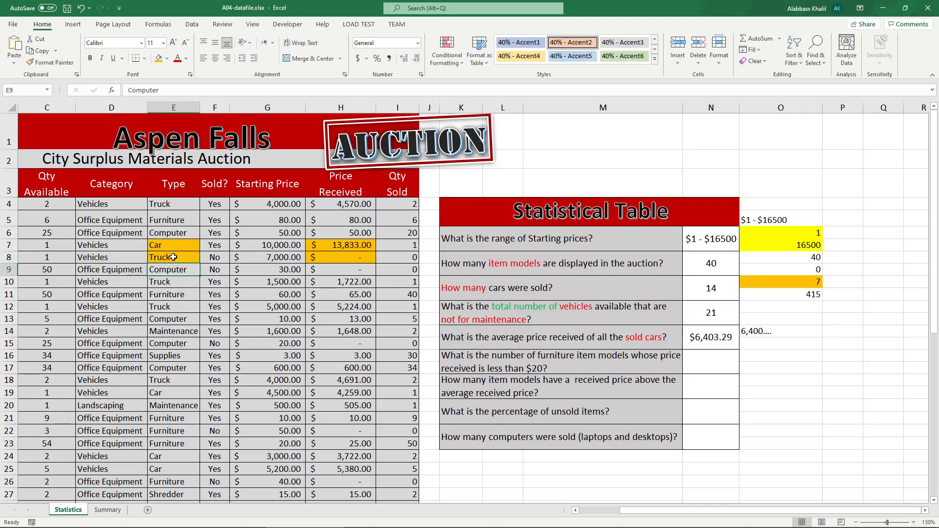
left_click(735, 342)
double_click(737, 338)
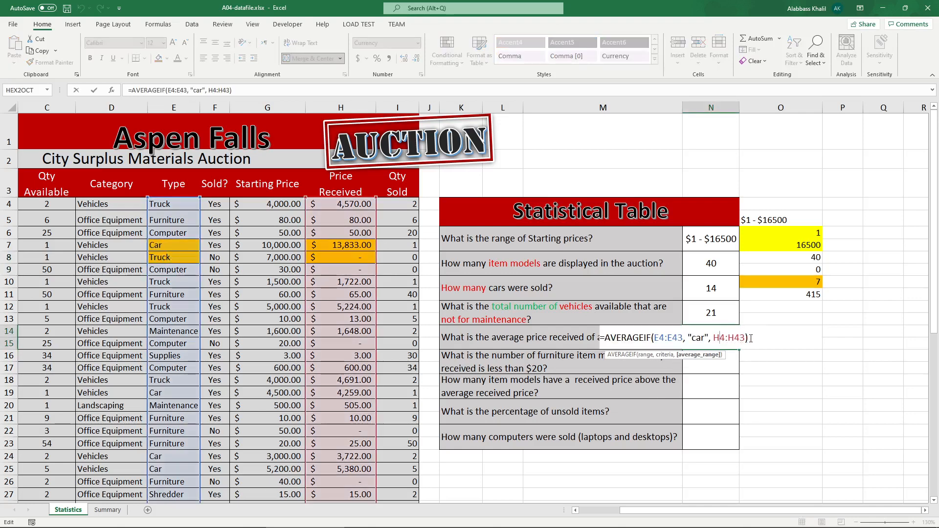
double_click(702, 340)
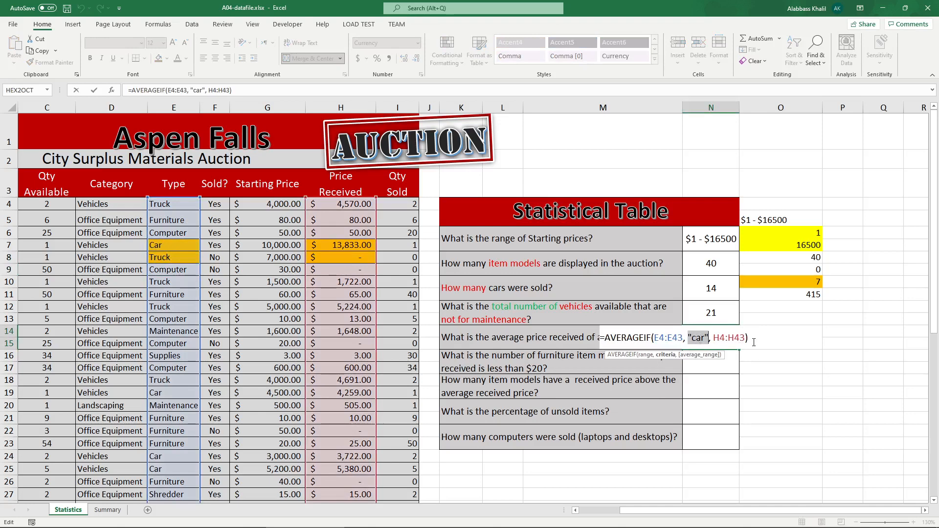
key("Escape")
Step: Start an AVERAGEIFS formula in O15 with H4:H43 as the average range and E4:E43 as the first criteria range
left_click(761, 343)
type("=")
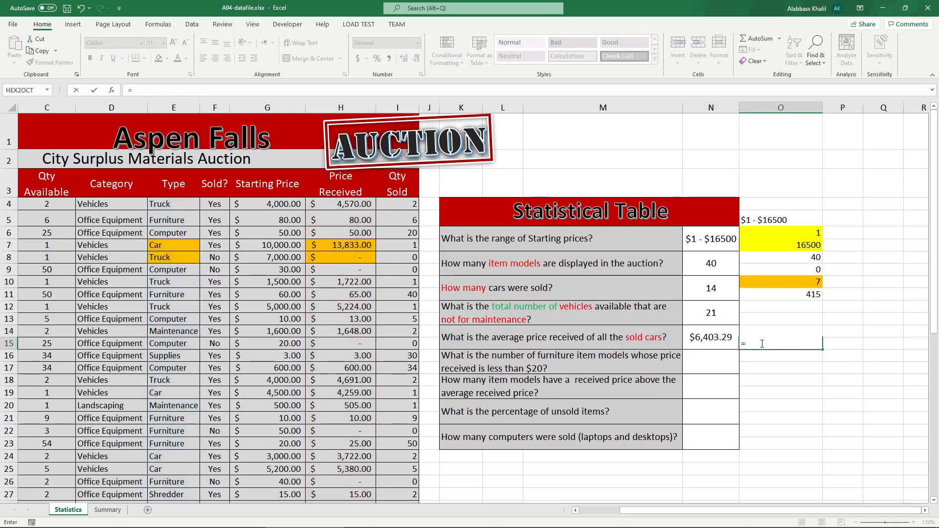
type("avera")
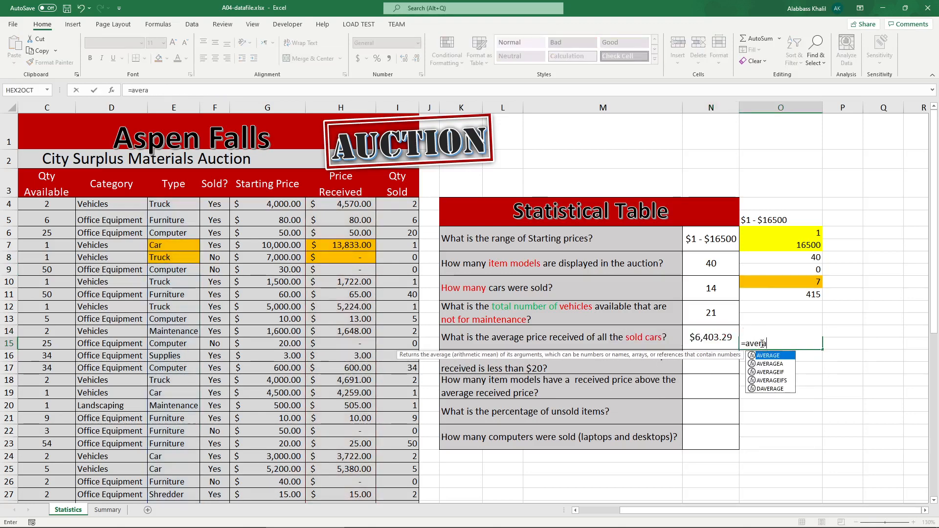
key("Tab")
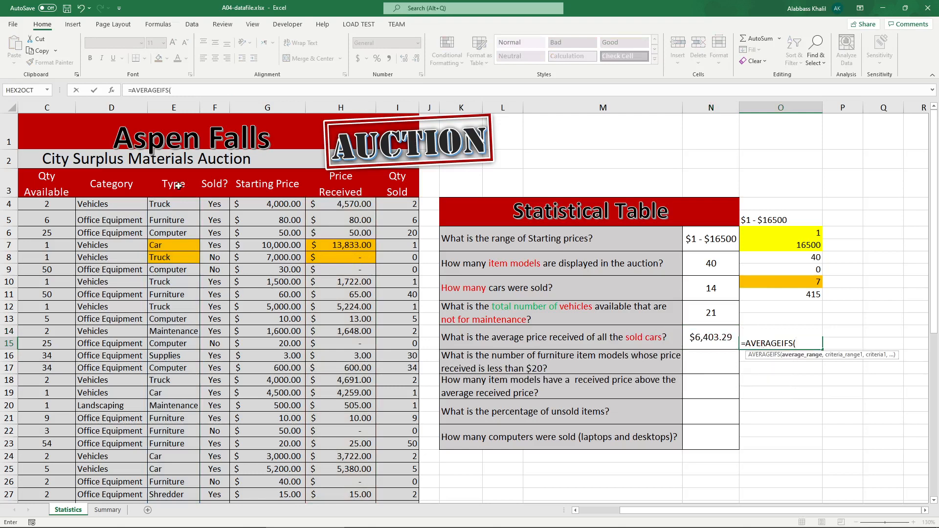
left_click_drag(341, 206, 364, 478)
type(",")
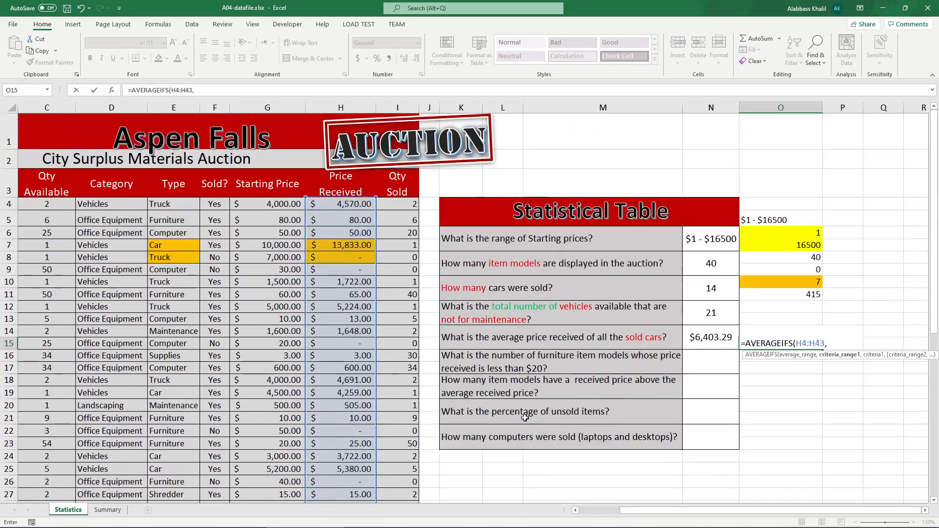
left_click_drag(177, 203, 177, 498)
scroll(177, 499, "down", 2)
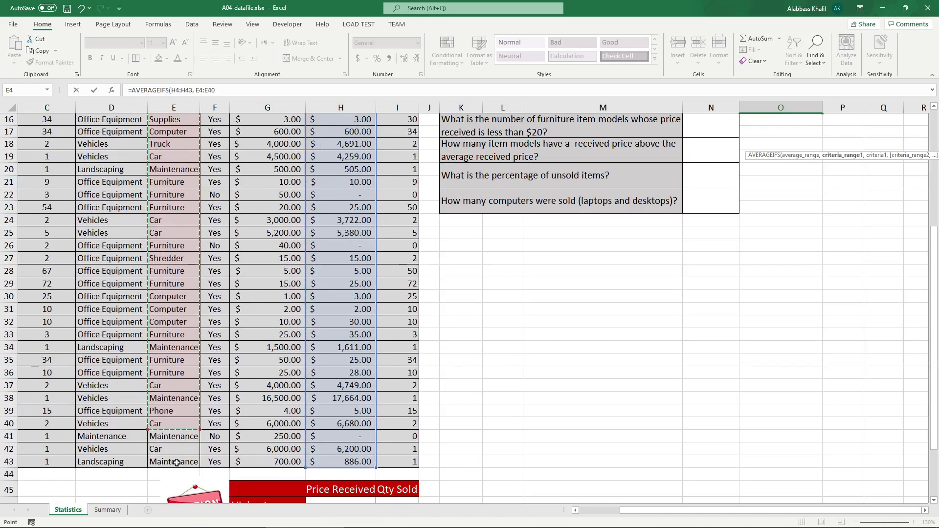
Step: Complete the formula with criteria "car", F4:F43 and "yes" to average prices of sold cars
left_click(176, 462, "shift")
type(", \"c")
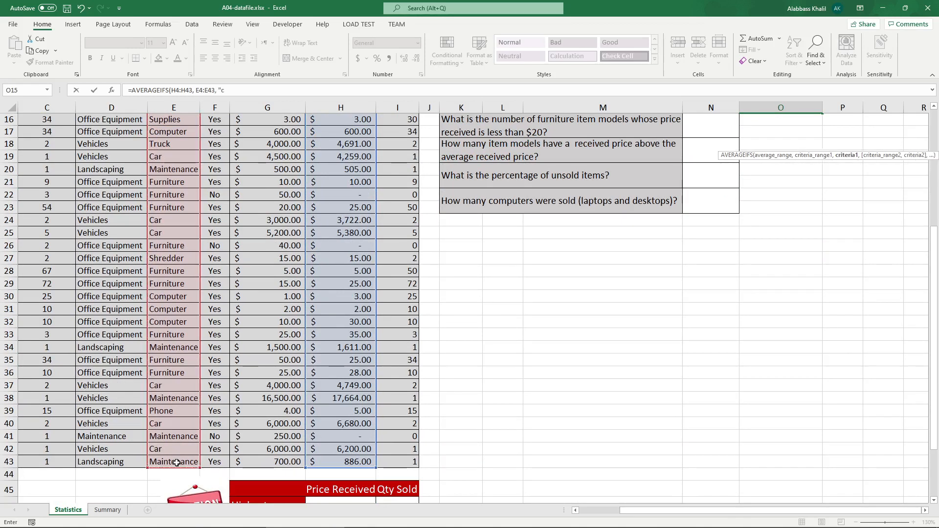
type("ar\"")
scroll(177, 463, "up", 5)
type(",")
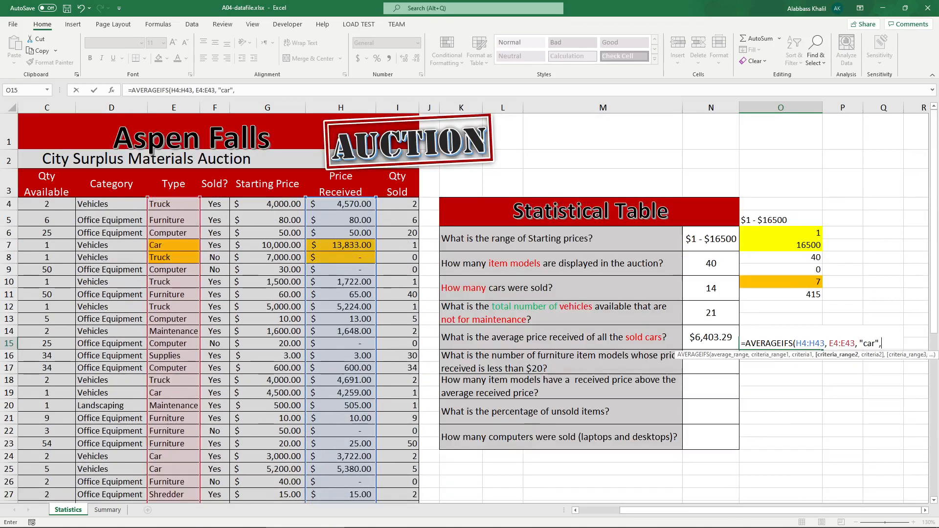
left_click_drag(214, 205, 215, 487)
scroll(353, 454, "up", 5)
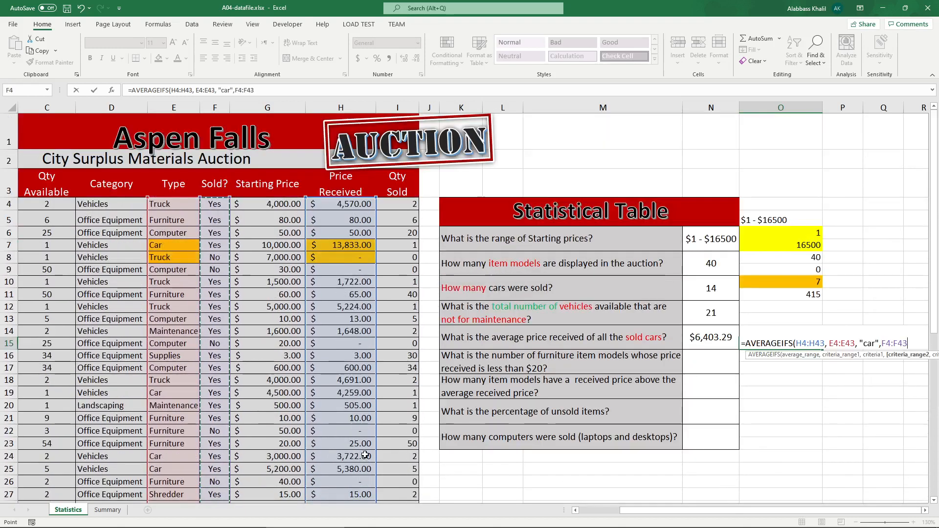
type(",14:15\"")
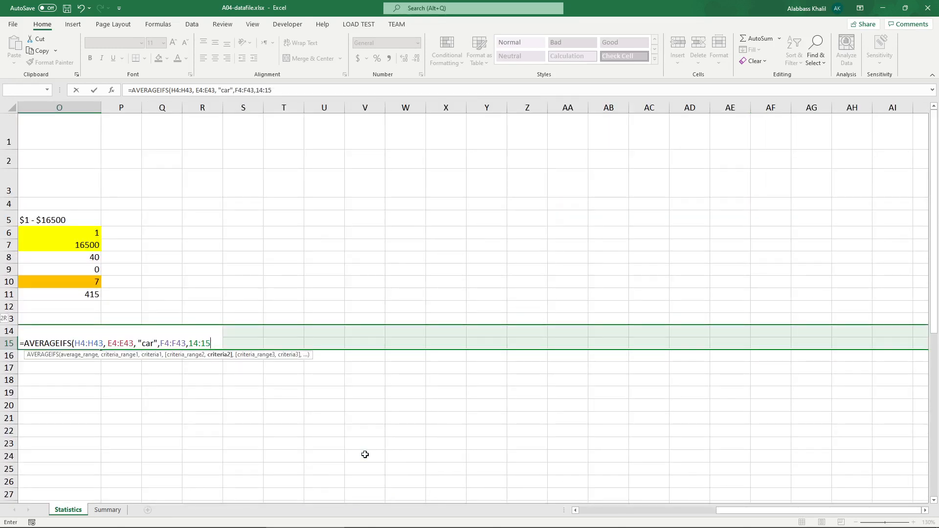
key("BackSpace")
key("BackSpace")
key("BackSpace")
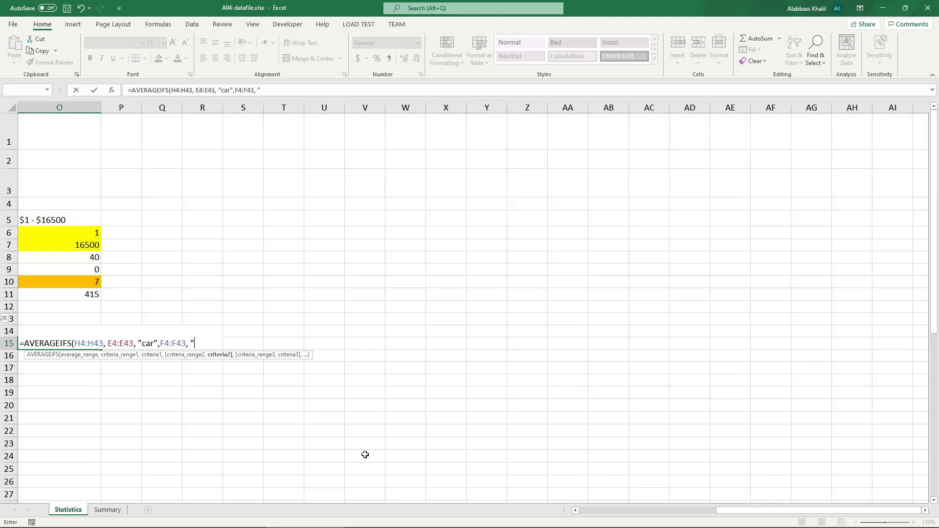
type(")")
key("Return")
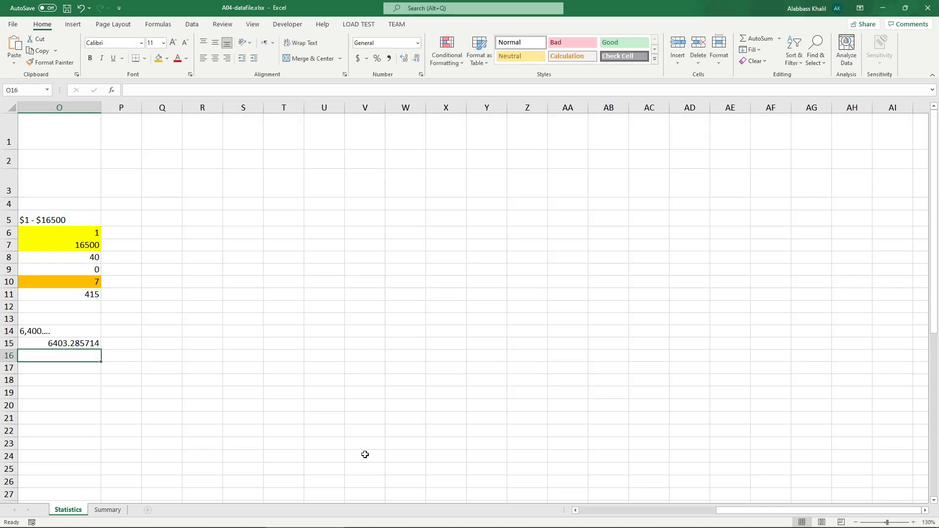
Step: Fill the O15 result cell with green
left_click(715, 510)
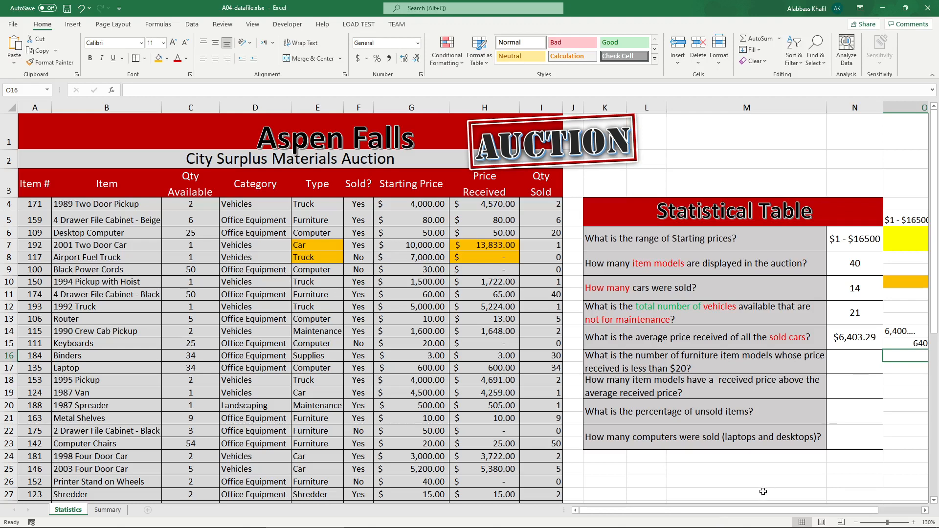
scroll(766, 515, "right", 2)
left_click(779, 345)
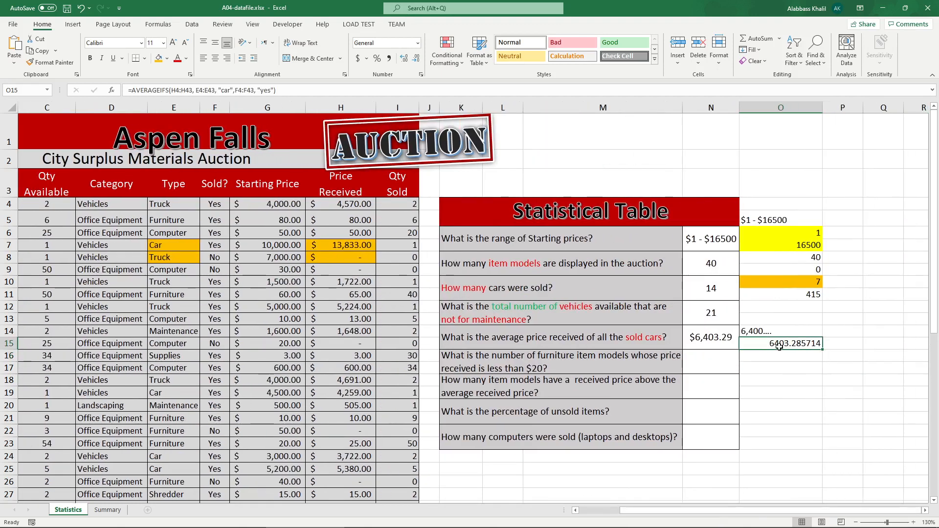
left_click(167, 58)
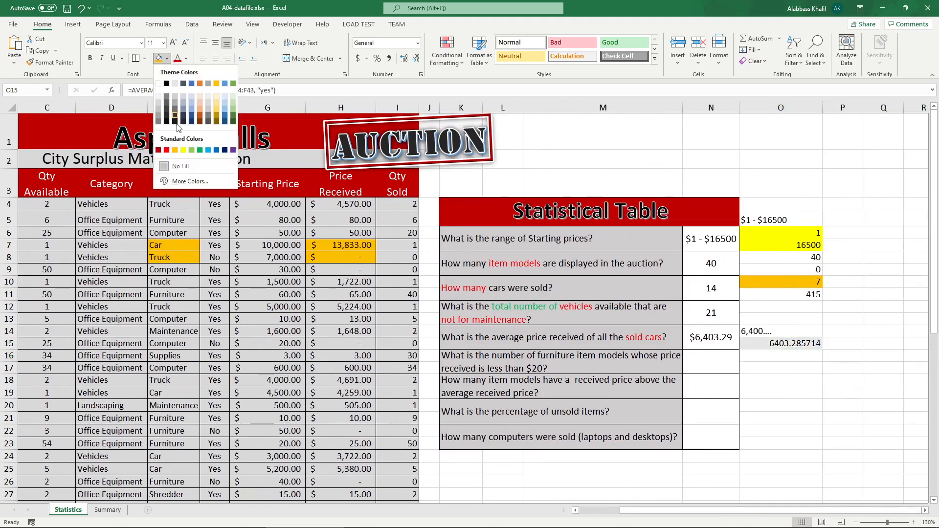
left_click(191, 150)
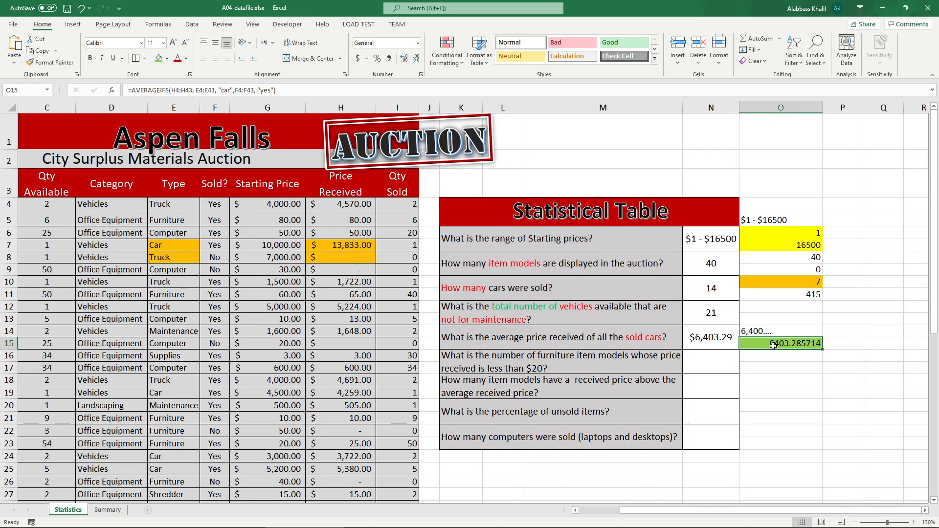
Step: Set the type in E8 back to "Car" and fill the N14 result cell with red
left_click(170, 256)
type("Car")
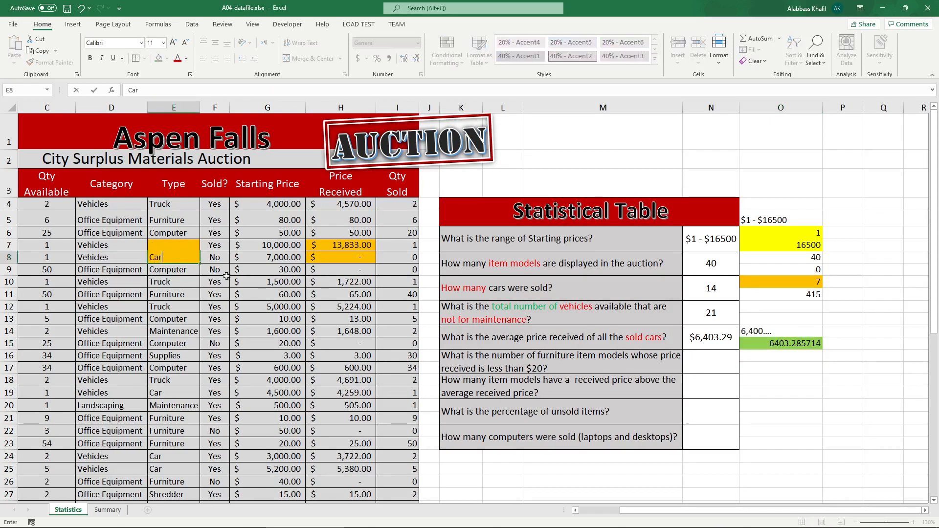
left_click(709, 338)
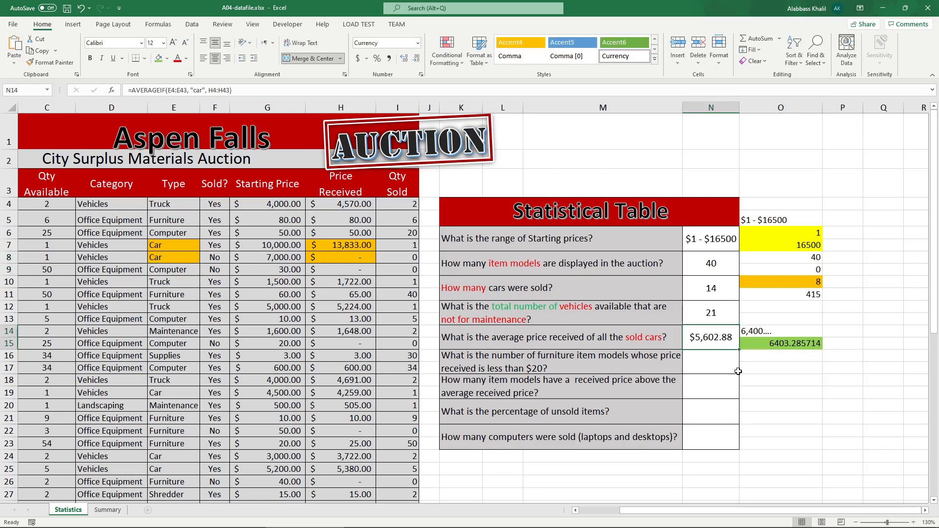
left_click(166, 59)
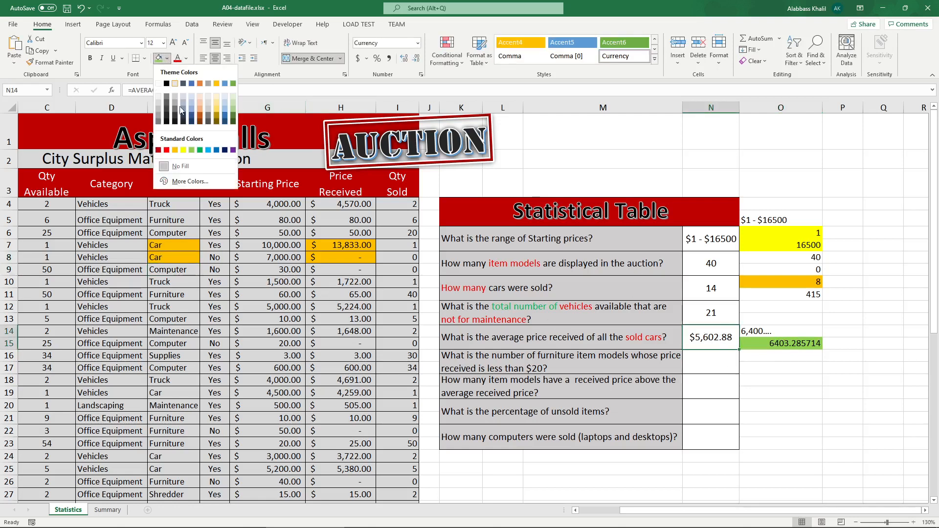
left_click(167, 148)
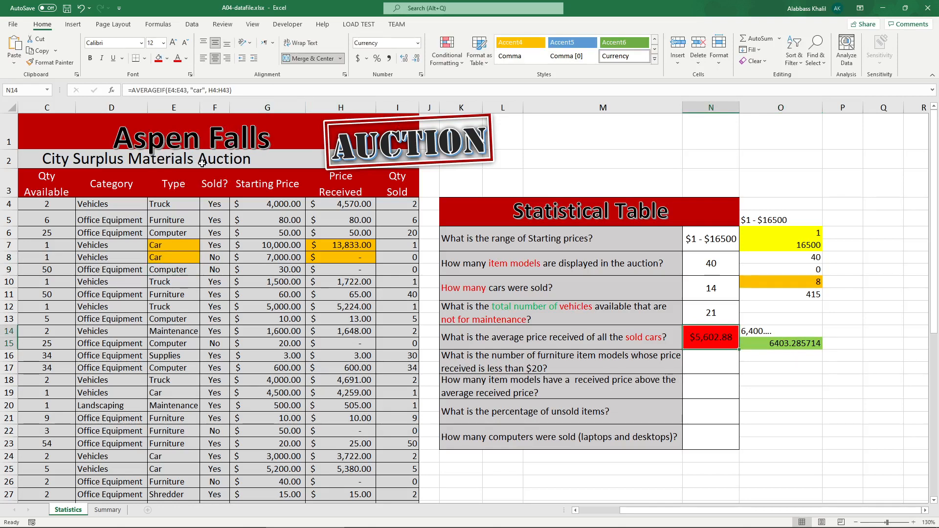
Step: Review the Sold? and Price Received columns along with the formulas in N14 and O15
left_click(214, 107)
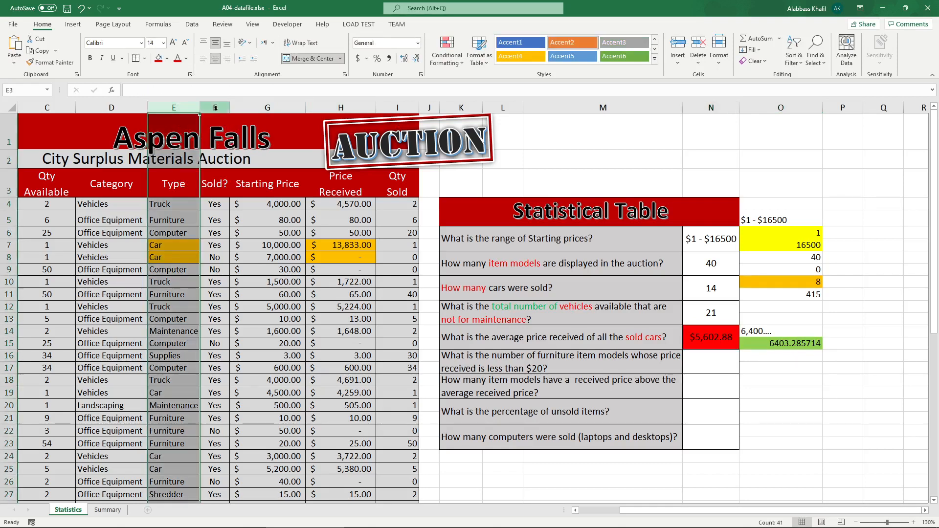
left_click(747, 344)
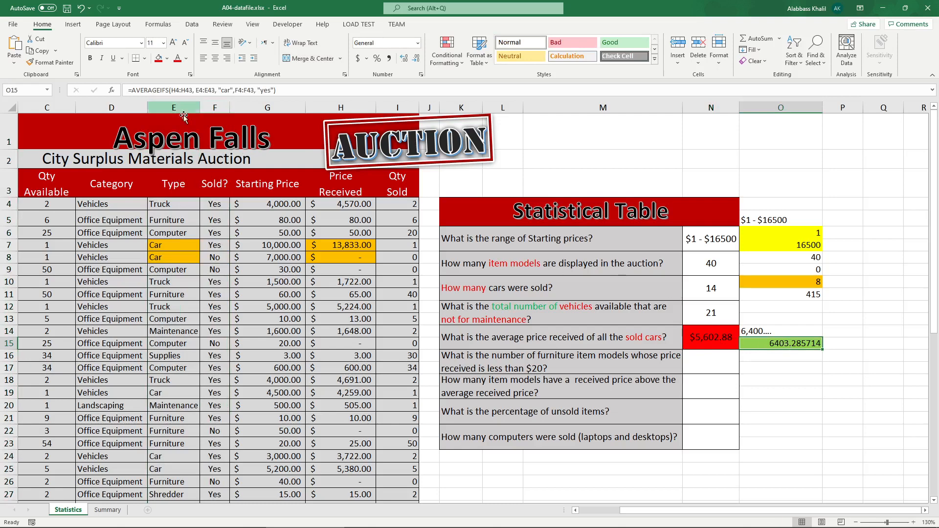
left_click(717, 332)
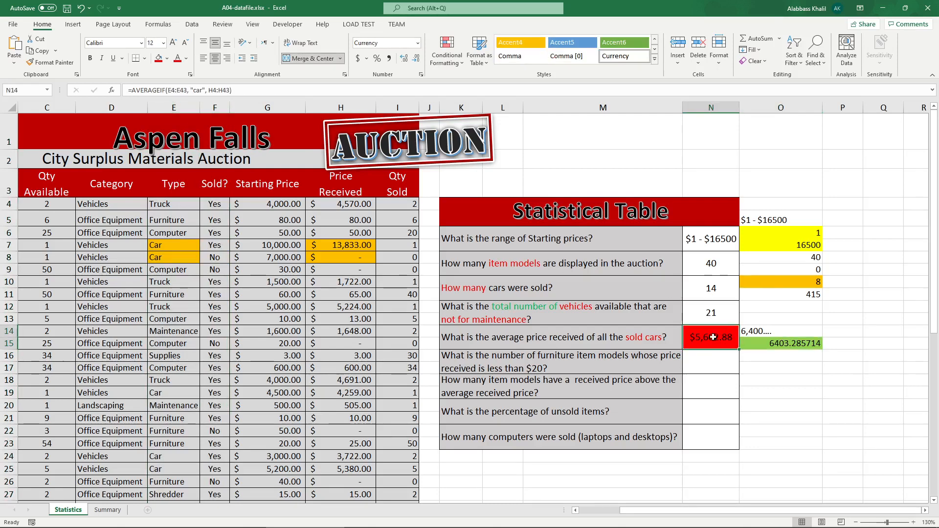
left_click(359, 257)
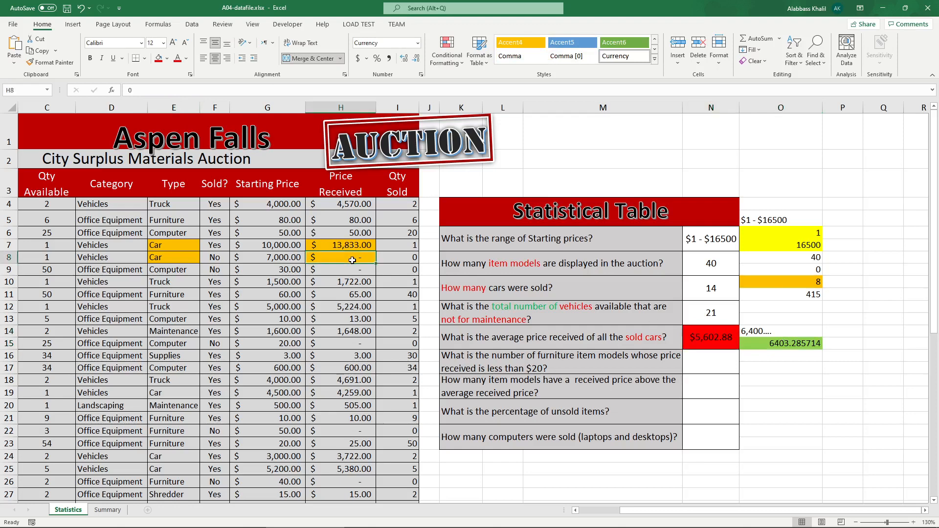
left_click(349, 105)
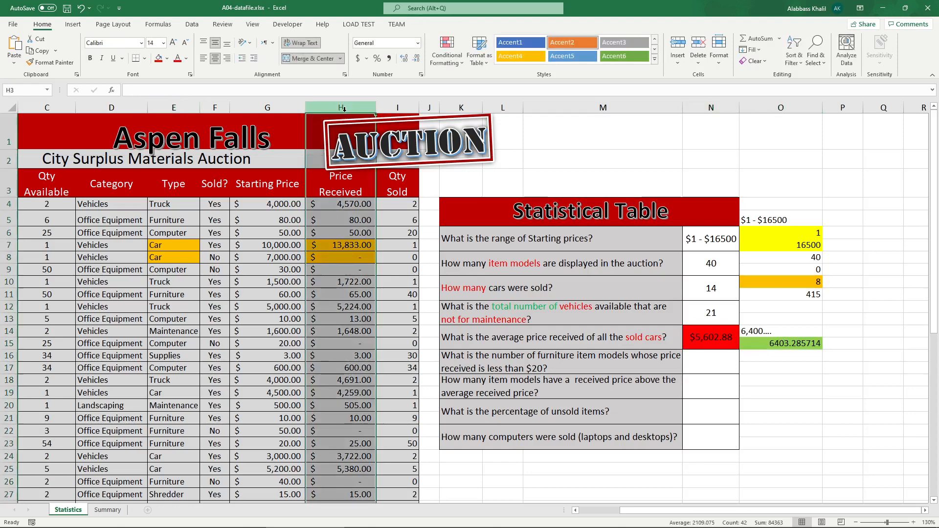
left_click(355, 259)
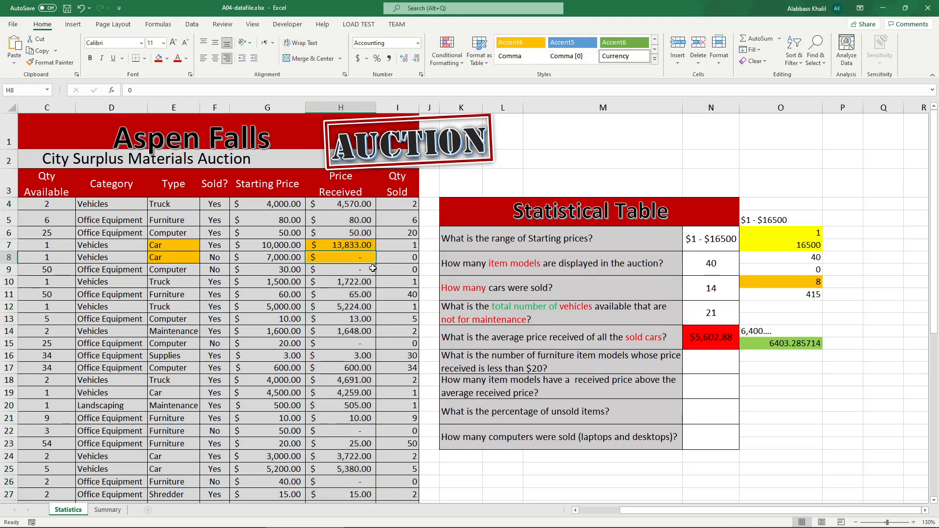
Step: Enter the note "sum / 6" in O2 and fill that cell green
left_click(790, 166)
type("sum /")
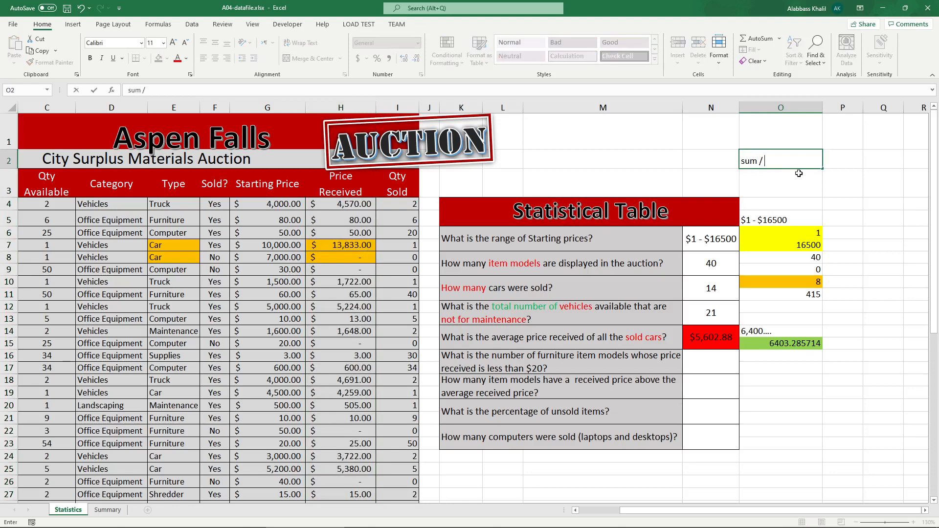
type(" 6")
key("Return")
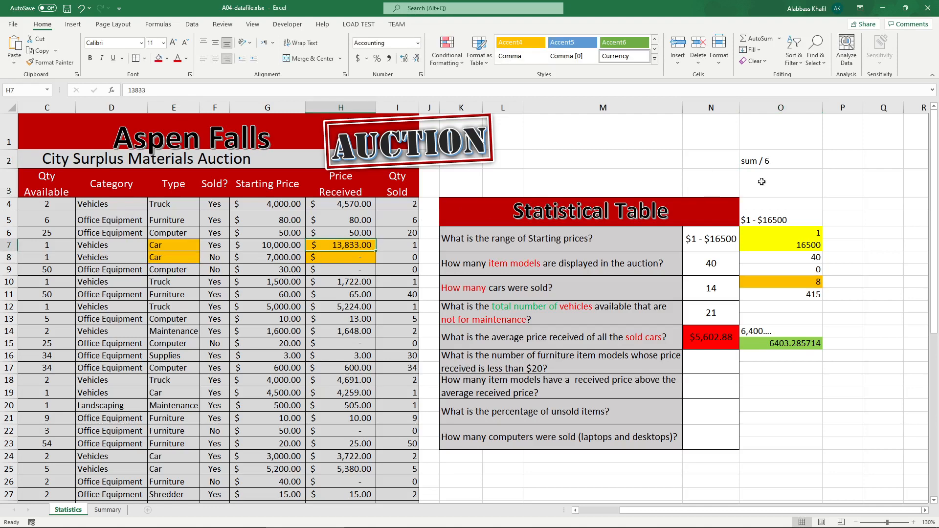
left_click(773, 165)
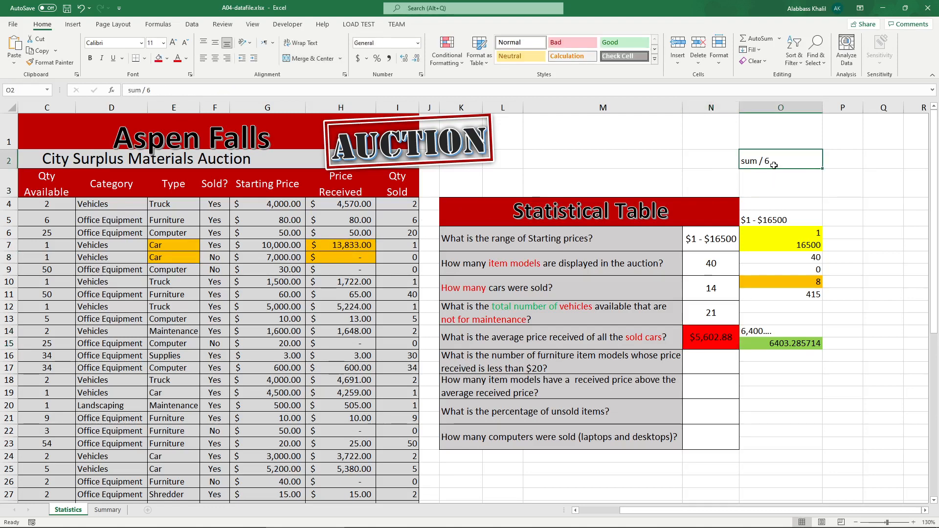
left_click(167, 58)
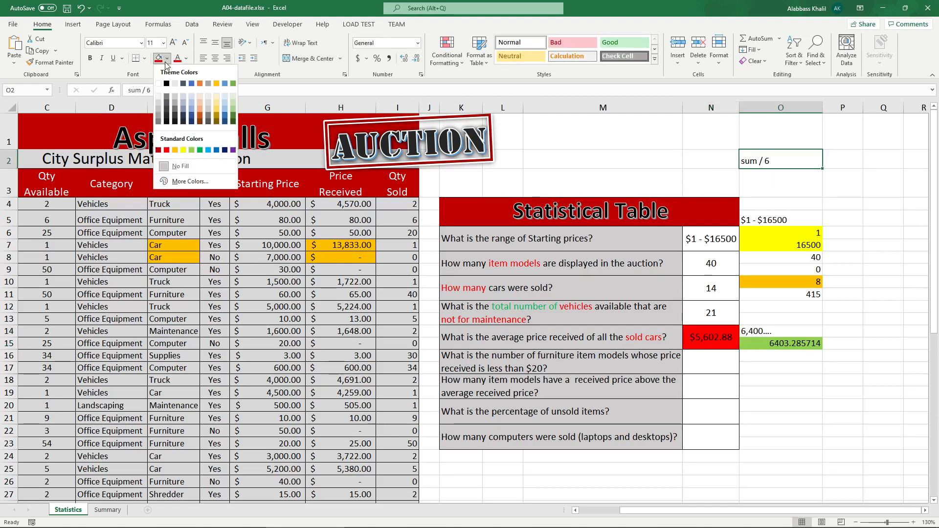
left_click(192, 150)
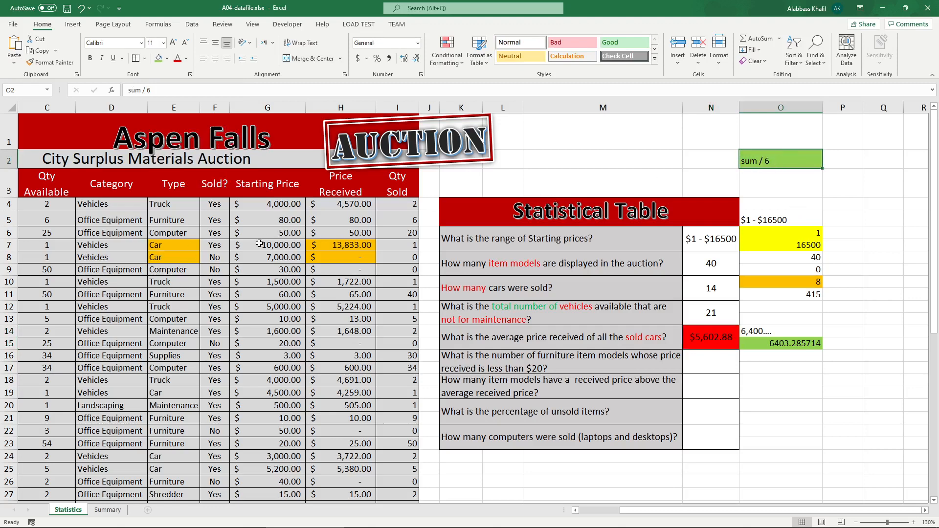
Step: Change the note in O2 to "sum / 7"
double_click(788, 166)
key("BackSpace")
type("7")
key("Return")
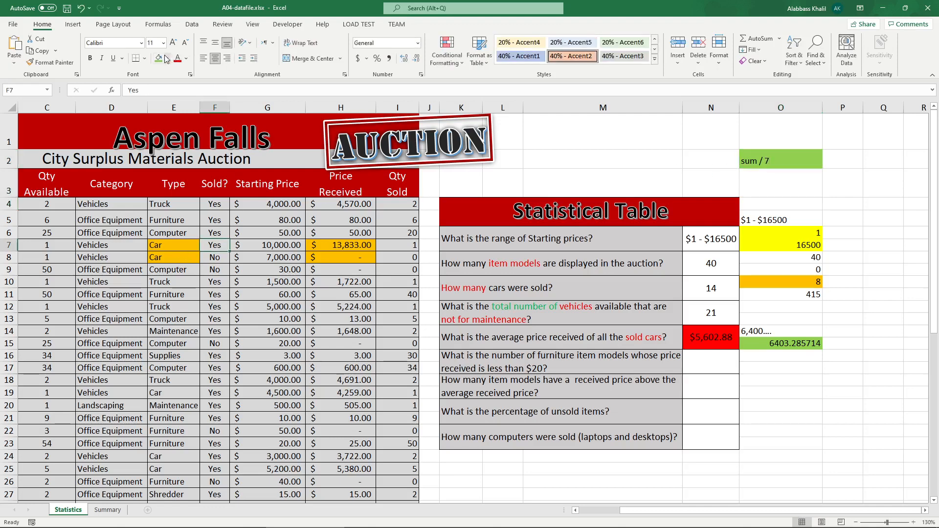
Step: Highlight F7 green and enter the note "sum / 8" in O3
left_click(216, 245)
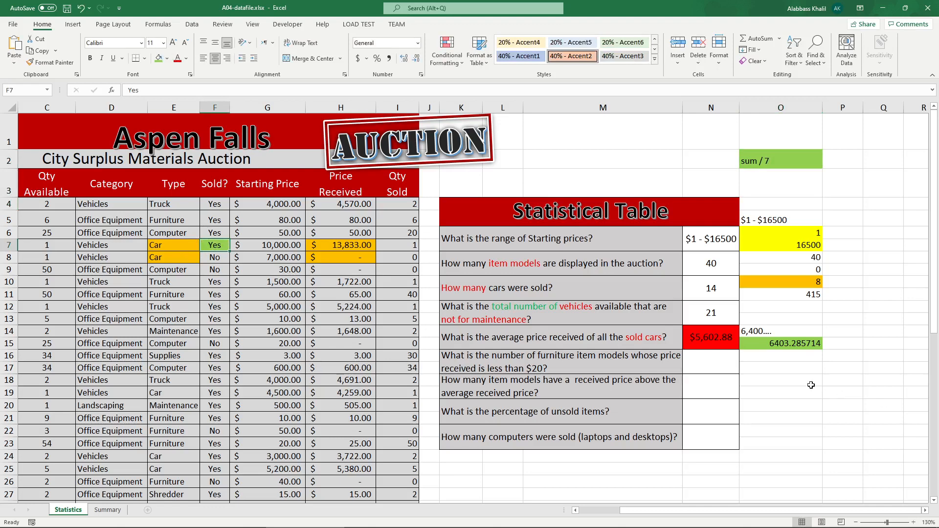
left_click(729, 341)
left_click(773, 183)
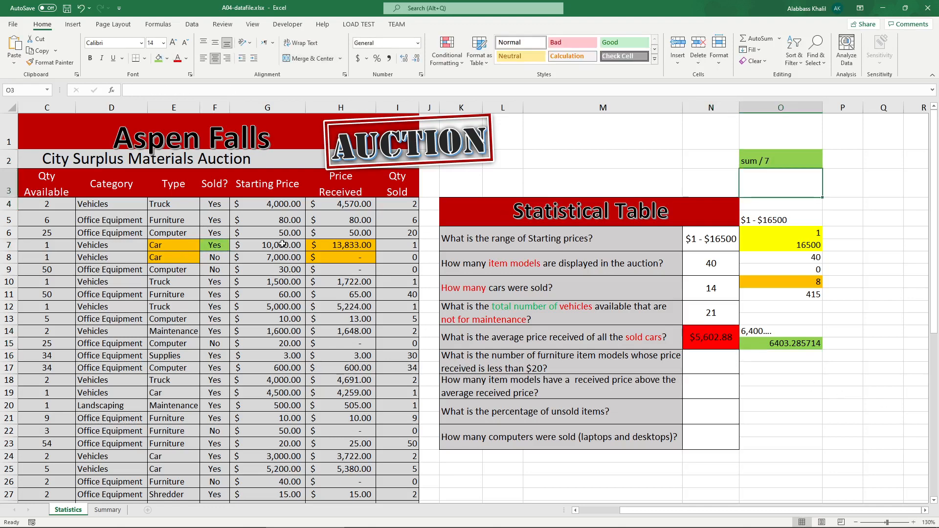
left_click(165, 258)
left_click(752, 184)
type("sum / 8")
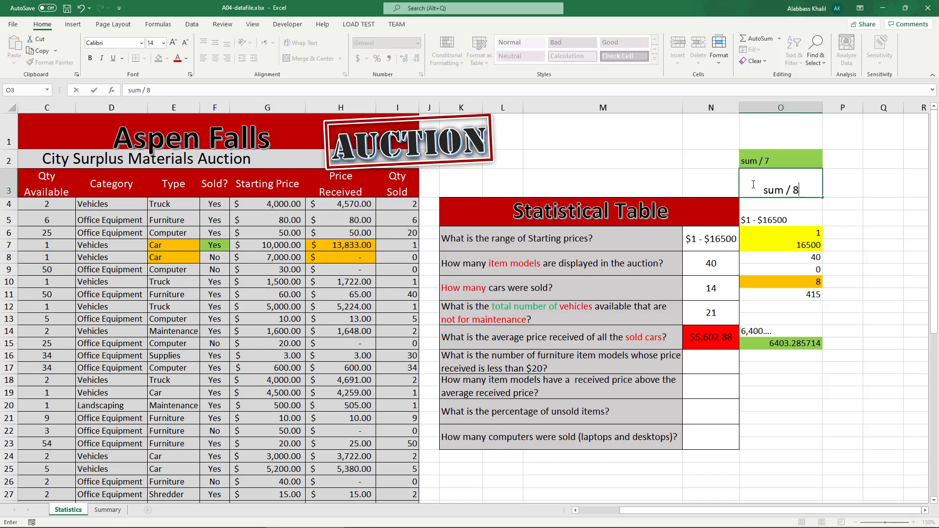
key("Return")
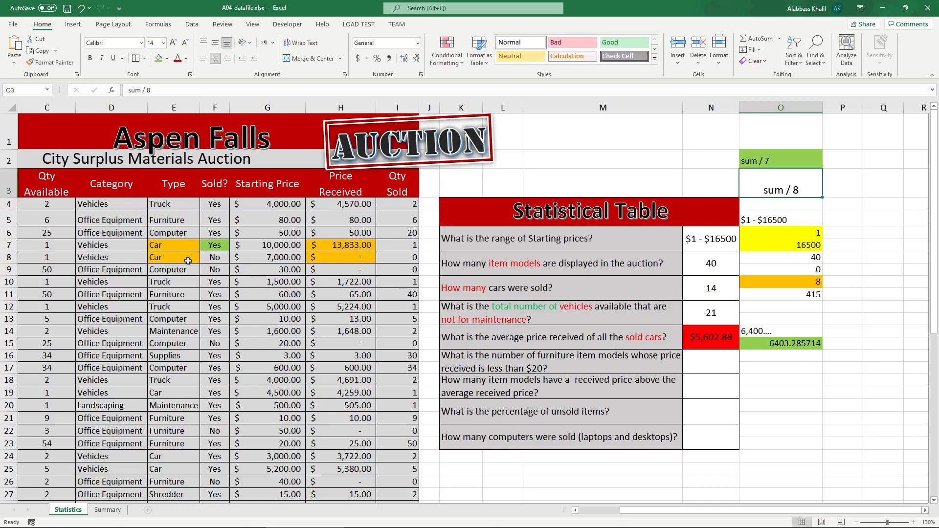
Step: Review row 8, the O3 note, the N14 and O15 formulas, and the sold cars question text
left_click(192, 258)
left_click(211, 258)
left_click_drag(163, 256, 338, 259)
left_click(339, 260)
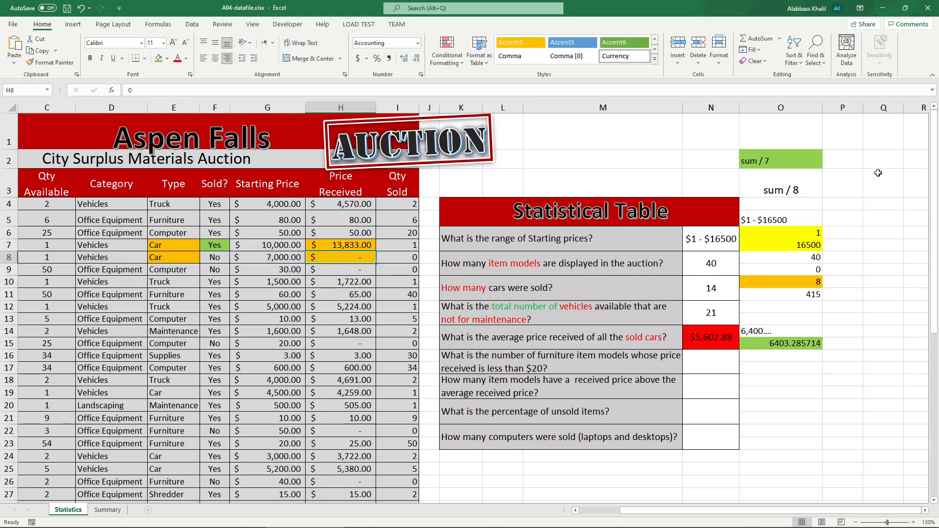
double_click(768, 191)
left_click_drag(783, 190, 759, 191)
left_click(788, 192)
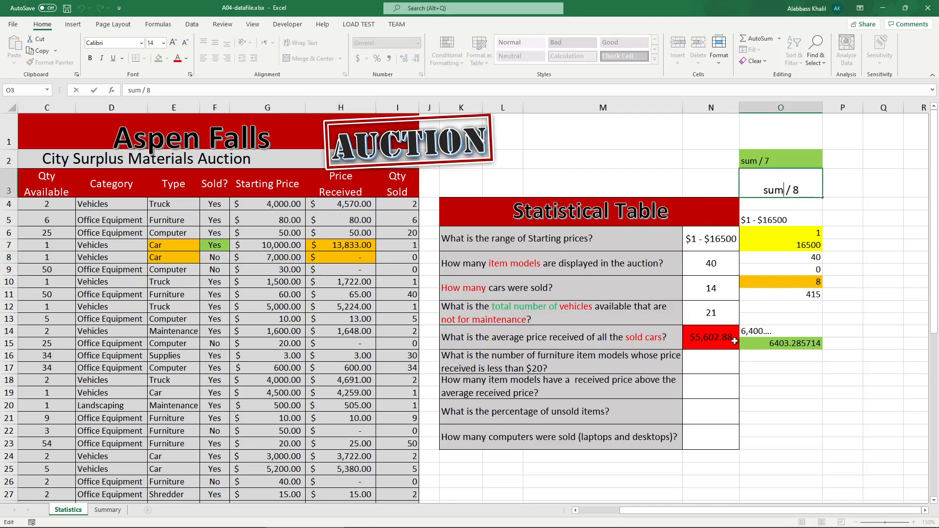
left_click(718, 337)
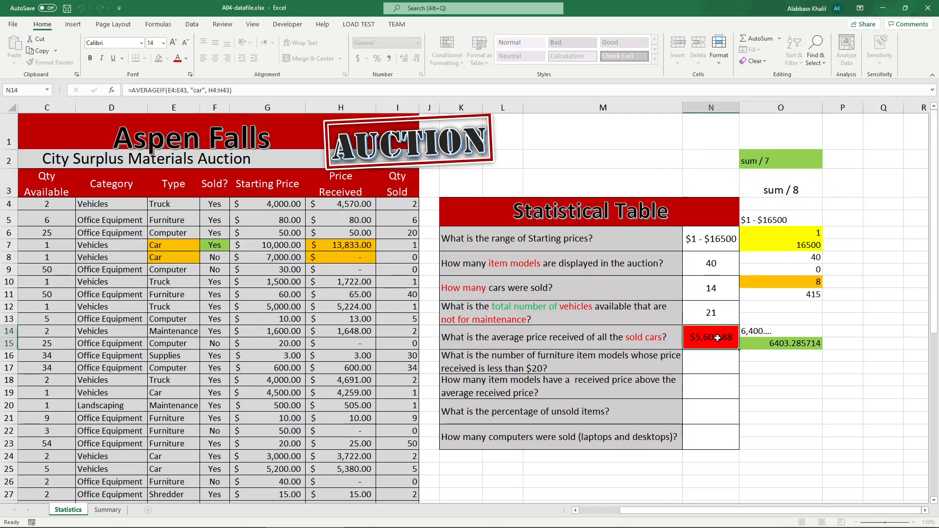
left_click(768, 345)
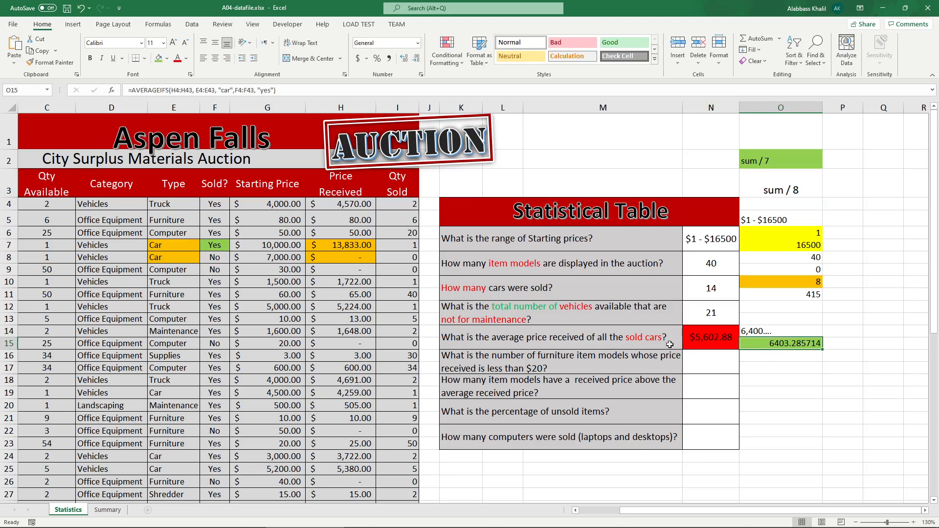
double_click(644, 341)
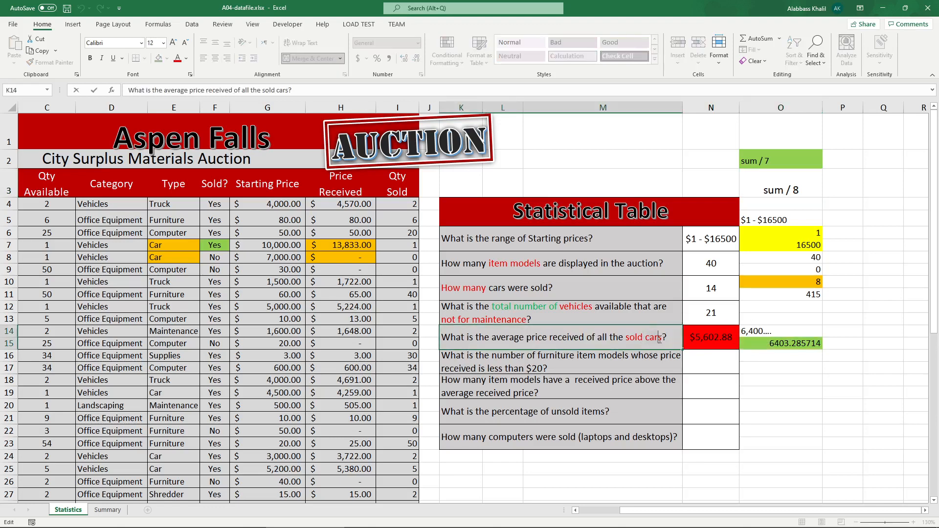
double_click(658, 339)
double_click(642, 341)
left_click(664, 339)
left_click(718, 338)
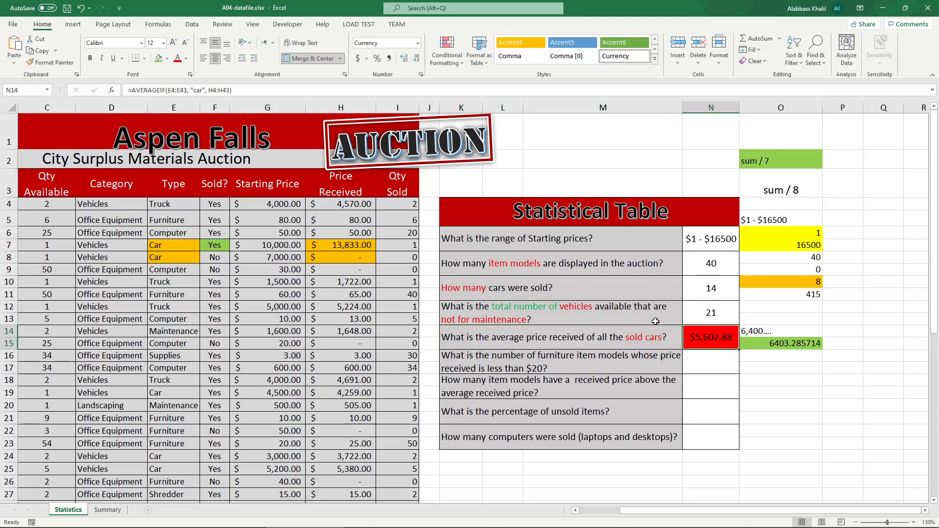
double_click(659, 338)
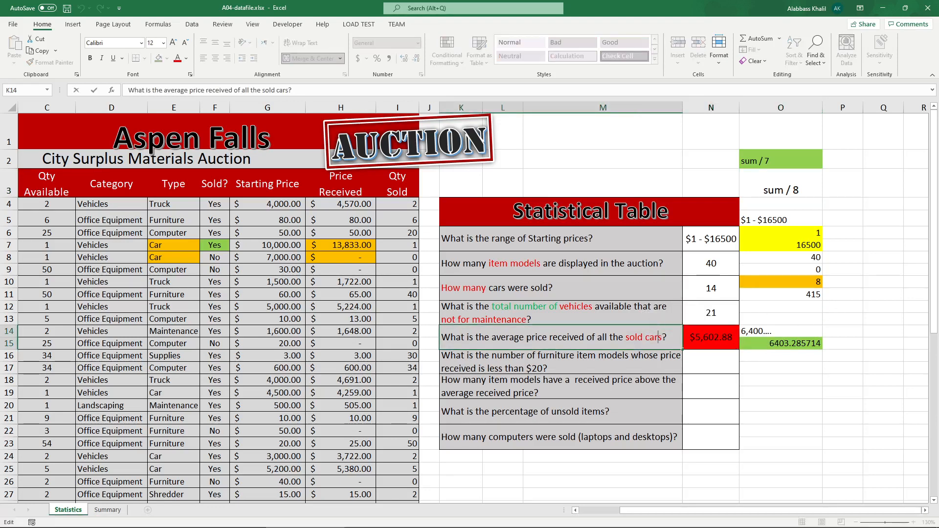
left_click(560, 357)
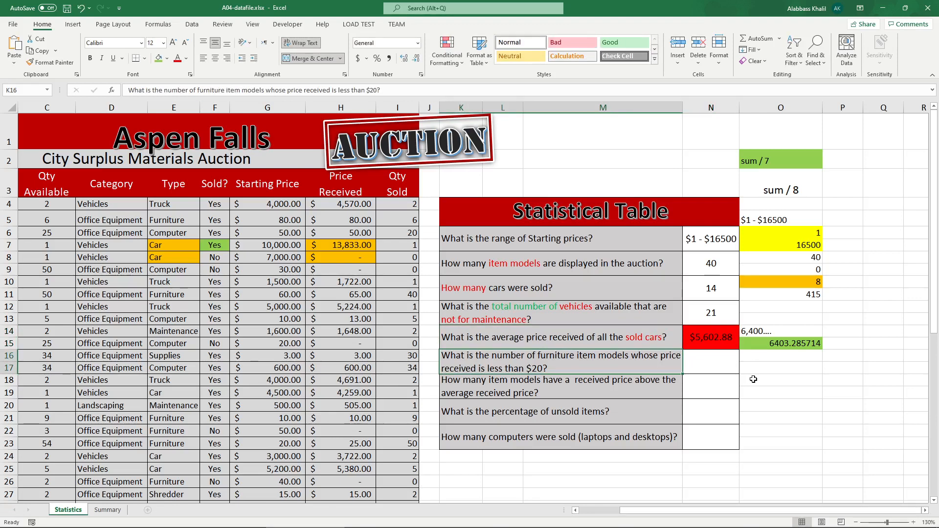
key("Tab")
type("=sum")
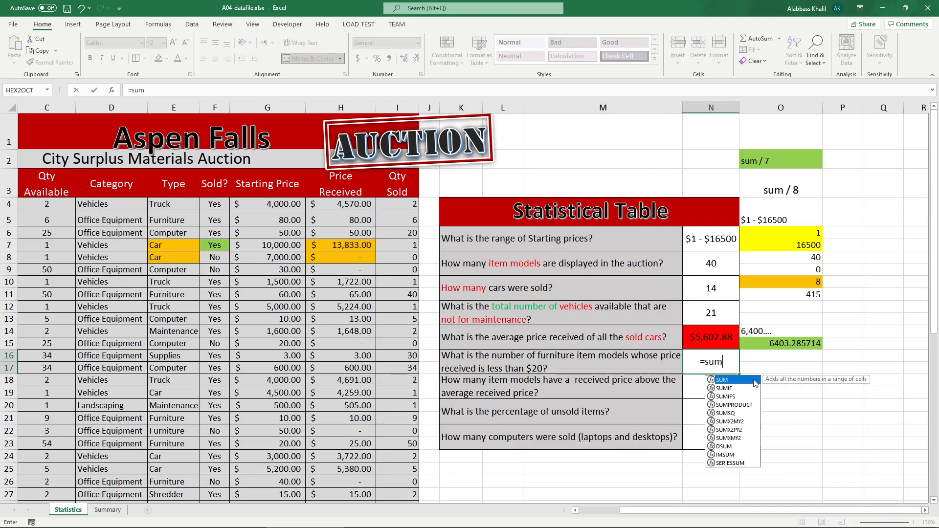
type("if")
key("Tab")
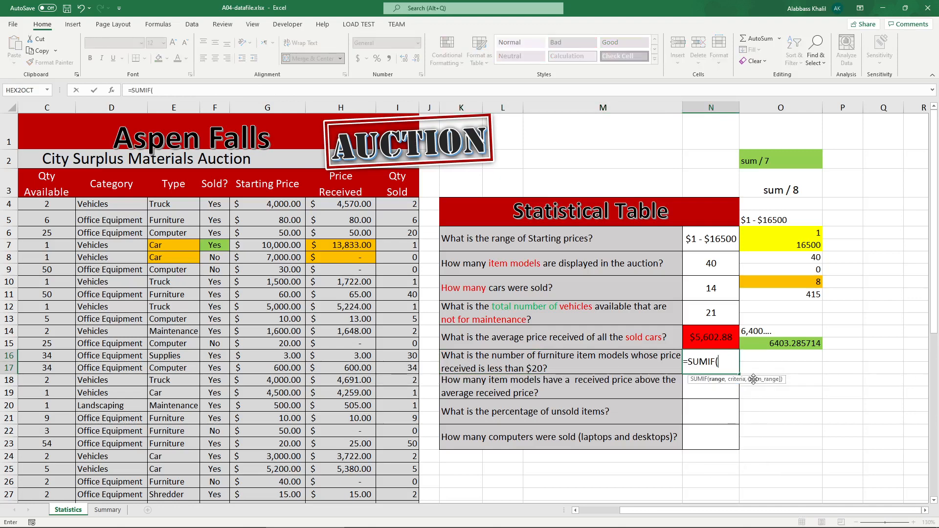
key("BackSpace")
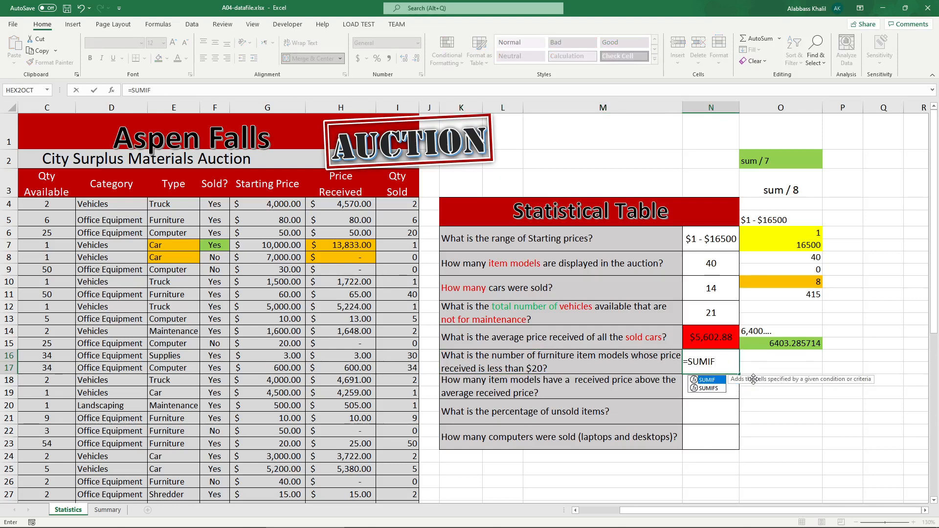
key("BackSpace")
key("BackSpace")
key("BackSpace")
key("BackSpace")
key("BackSpace")
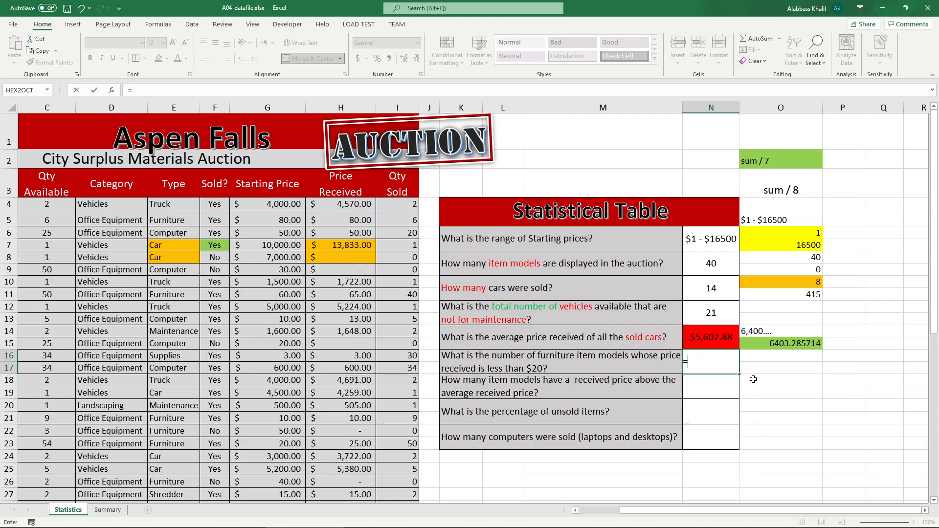
Step: Enter a COUNTIFS formula in N16 counting "Furniture" items in E4:E43 whose Price Received in H4:H43 is below 20
type("count")
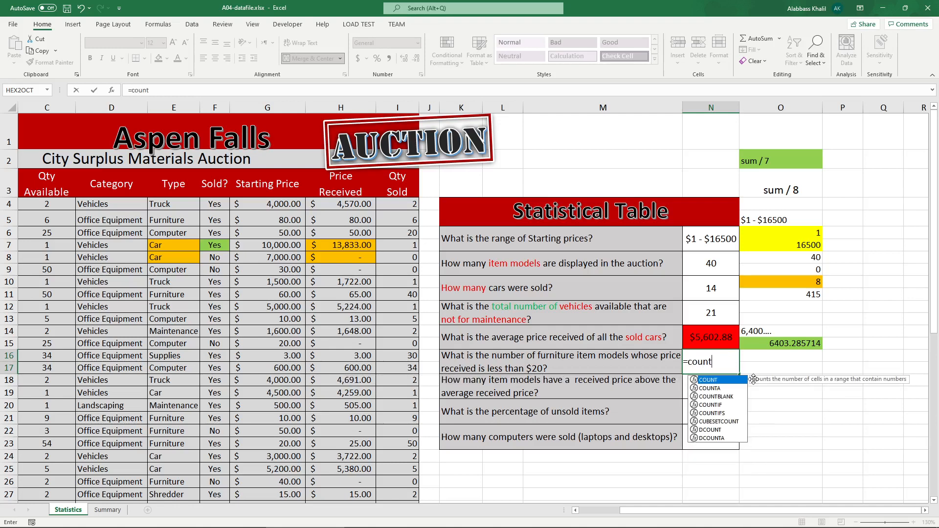
type("if")
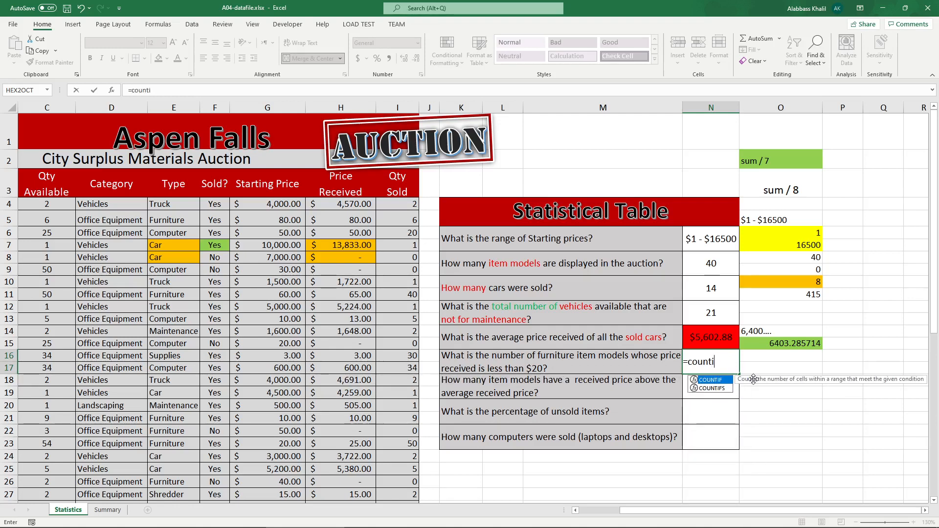
key("Tab")
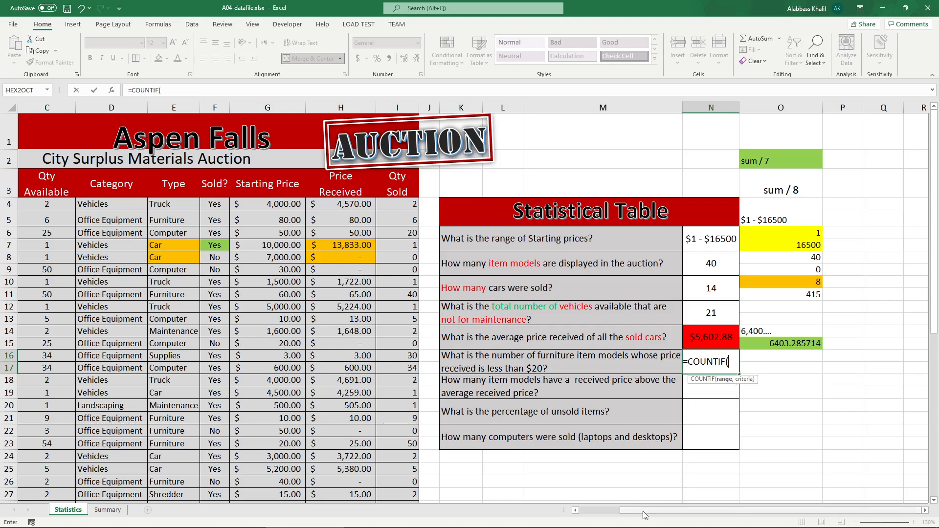
key("BackSpace")
type("S")
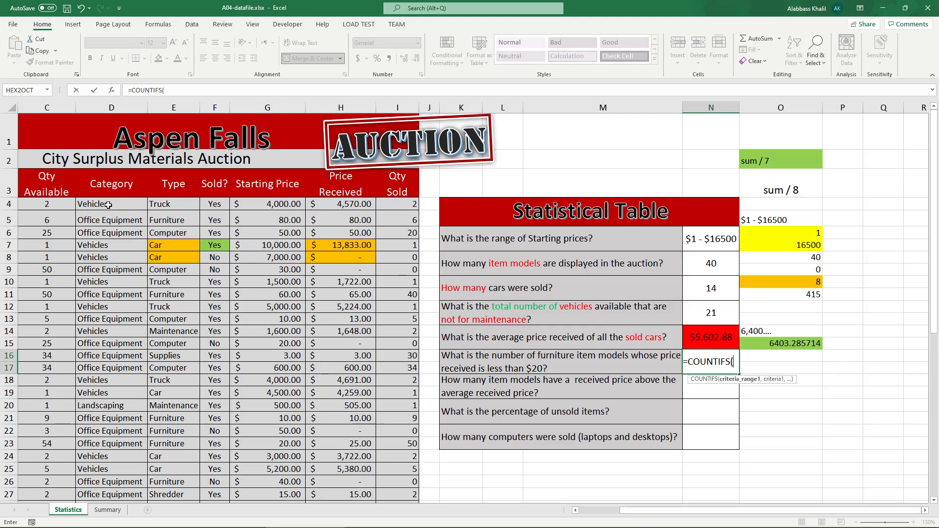
left_click_drag(157, 203, 176, 450)
scroll(479, 413, "up", 6)
type(", \"Fur")
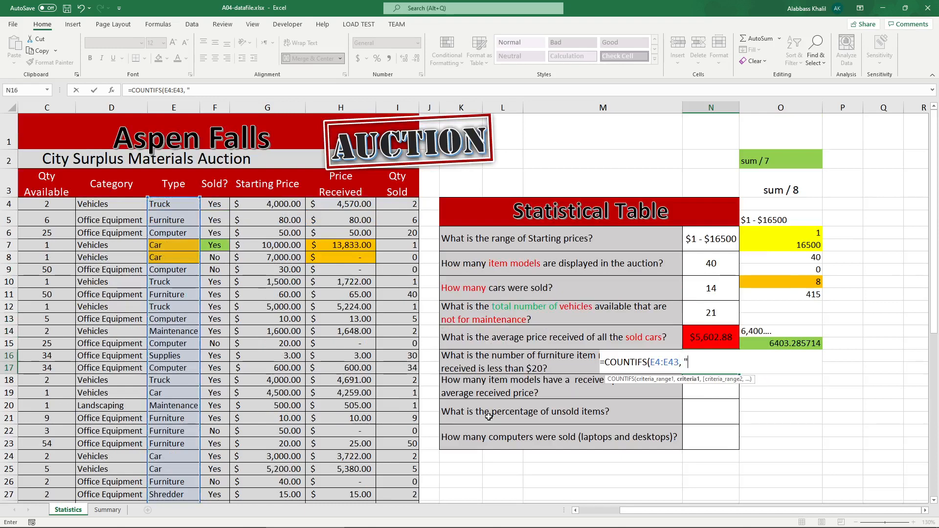
type("niture\",")
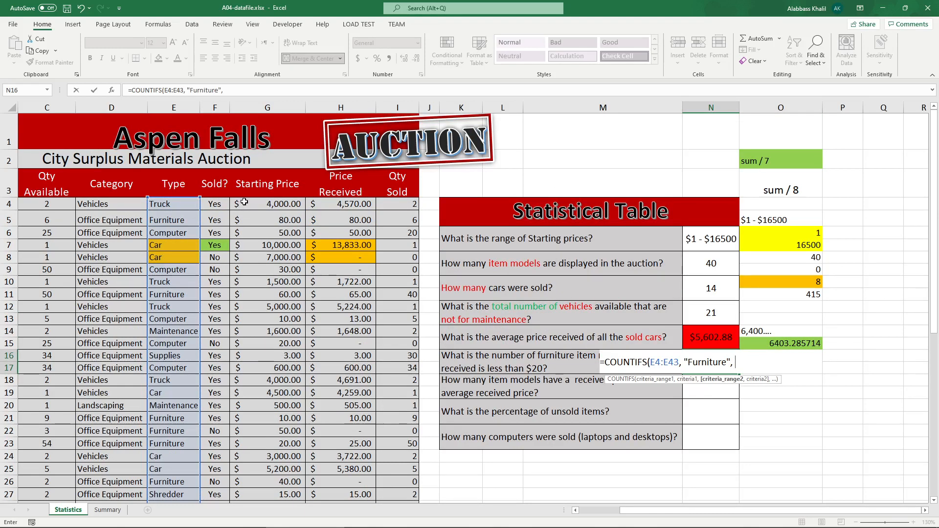
left_click(335, 207)
key("ctrl+shift+Down")
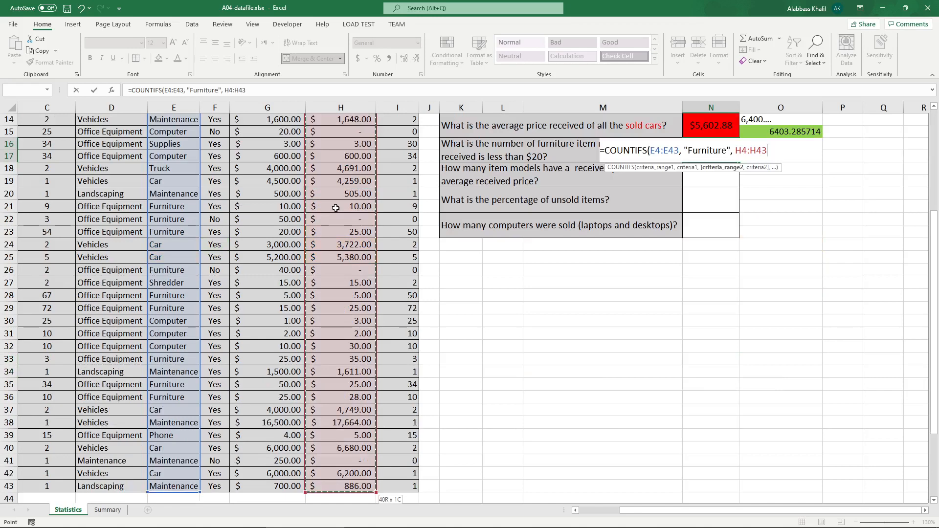
type(", \"<20")
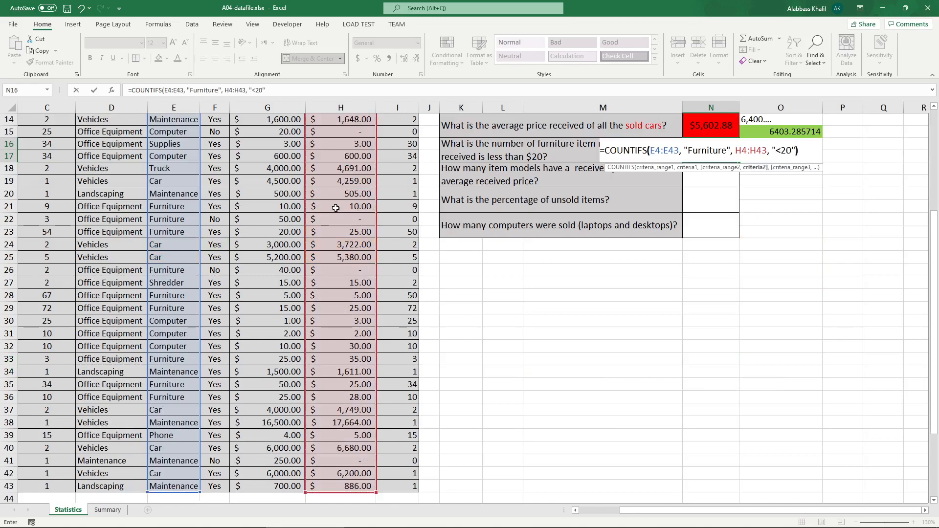
key("Return")
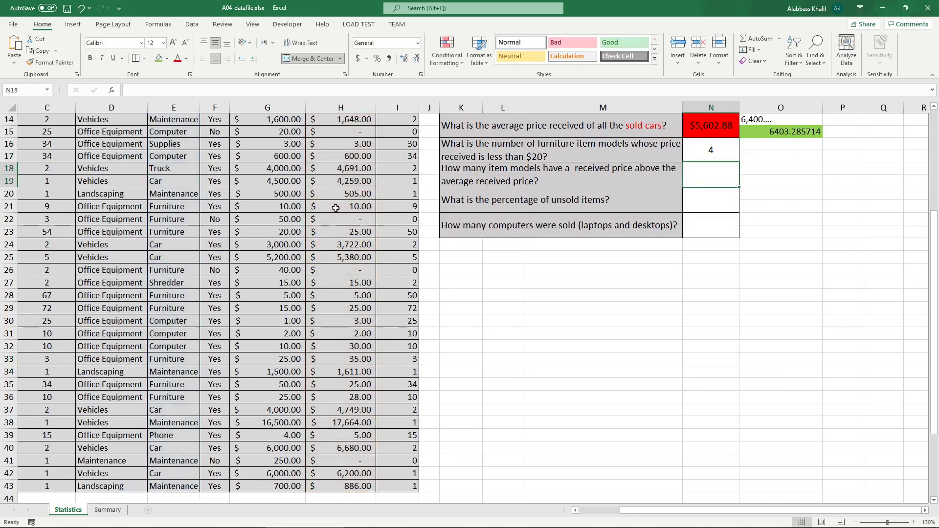
Step: In the instructions PDF, draw arrows beside the N16 and N18 questions and circle "item models", then return to the workbook
scroll(291, 176, "up", 5)
left_click(230, 521)
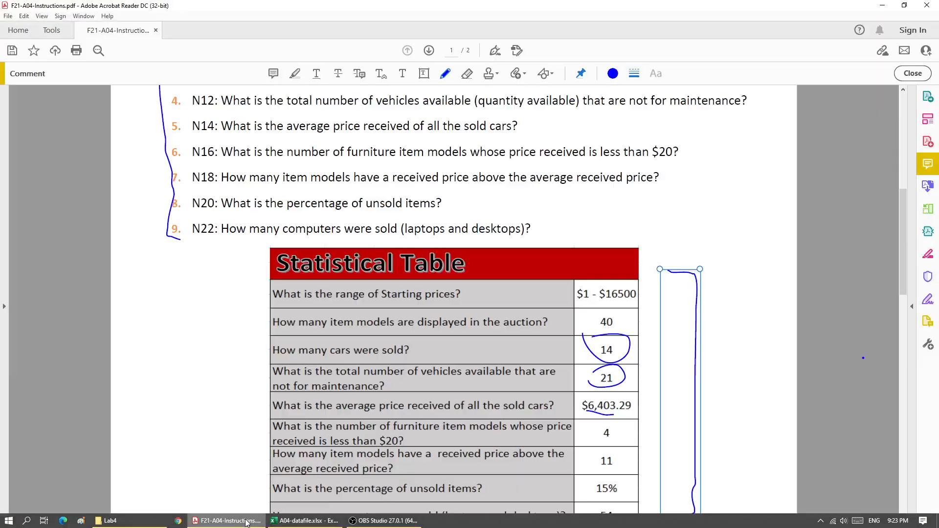
scroll(356, 512, "down", 1)
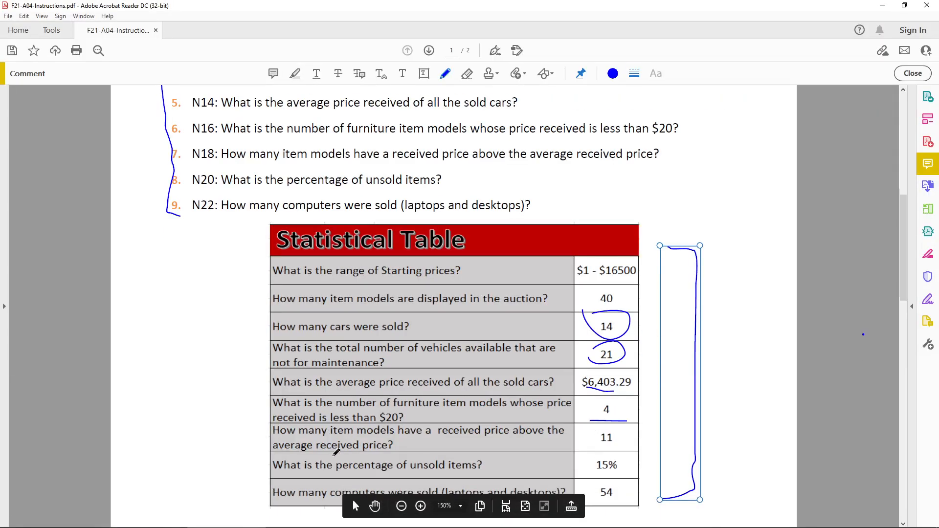
mouse_move(205, 398)
left_mouse_down()
mouse_move(255, 434)
mouse_move(261, 450)
left_mouse_up()
mouse_move(222, 379)
left_mouse_down()
mouse_move(264, 407)
mouse_move(251, 412)
left_mouse_up()
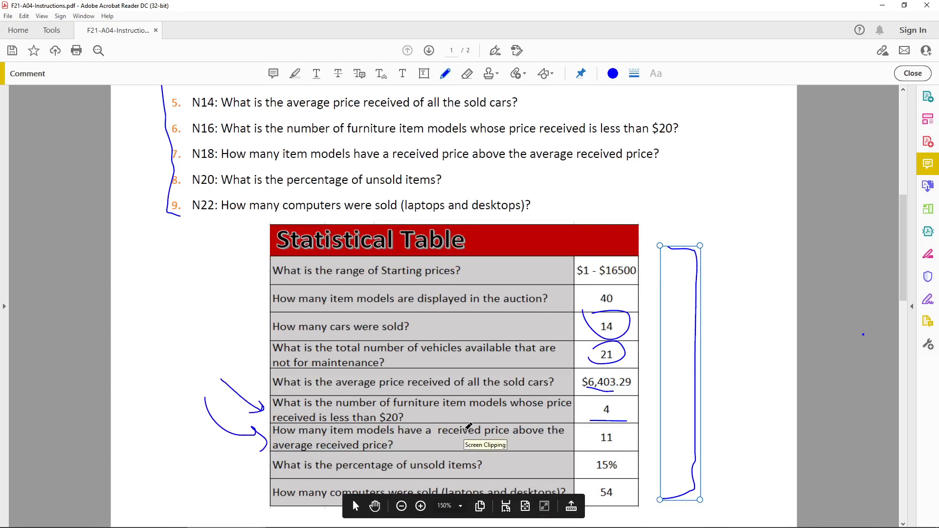
mouse_move(445, 395)
left_mouse_down()
mouse_move(494, 418)
mouse_move(450, 395)
left_mouse_up()
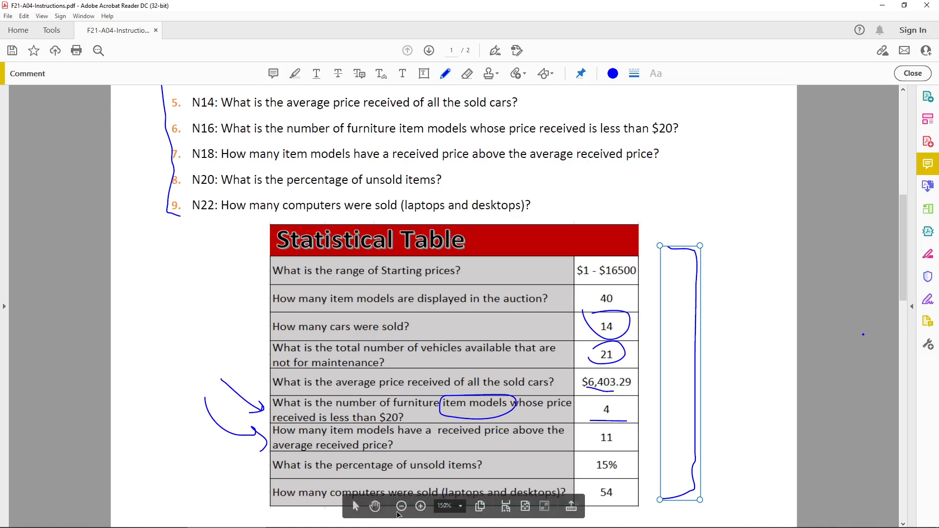
left_click(323, 520)
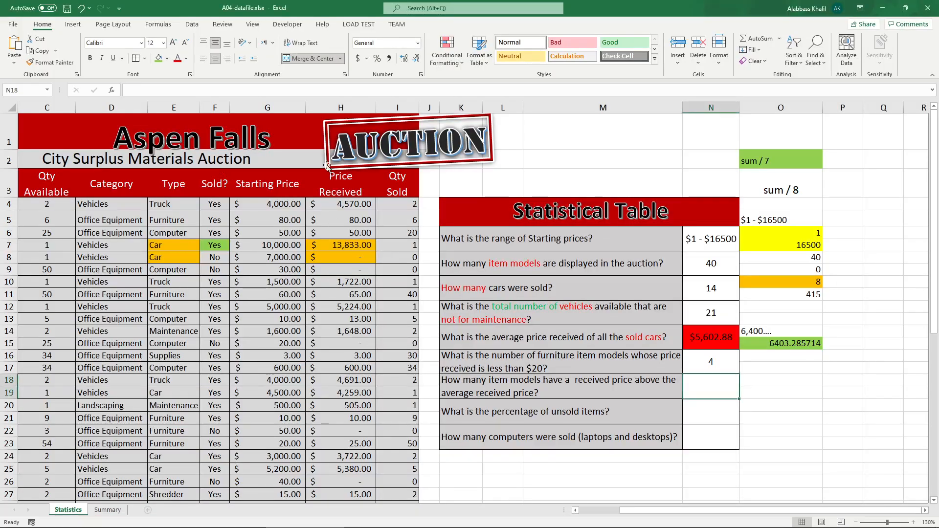
Step: Select the Qty Sold and Qty Available columns to inspect their values
left_click(388, 109)
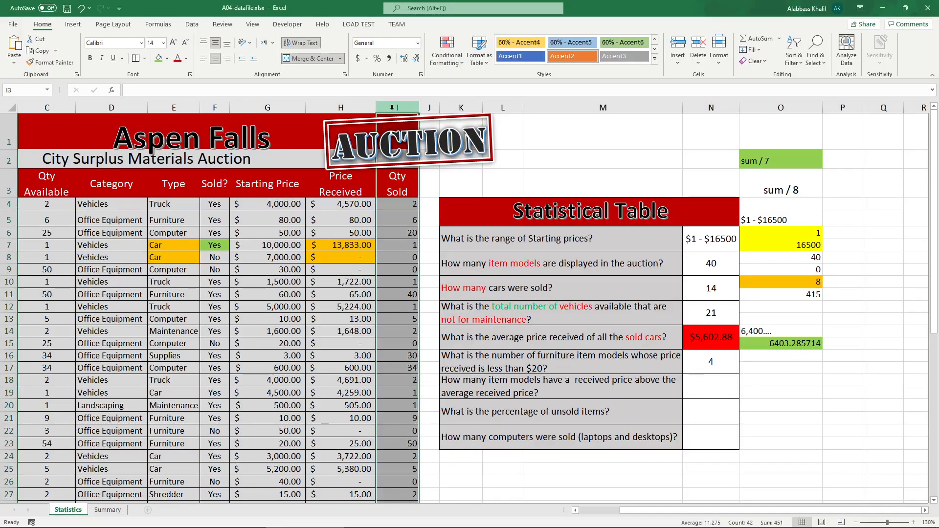
left_click(45, 107)
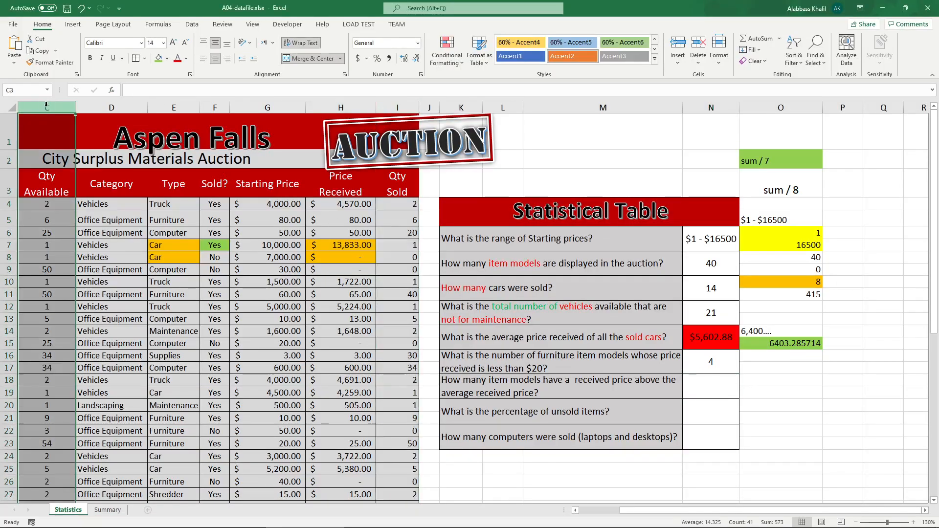
left_click(641, 360)
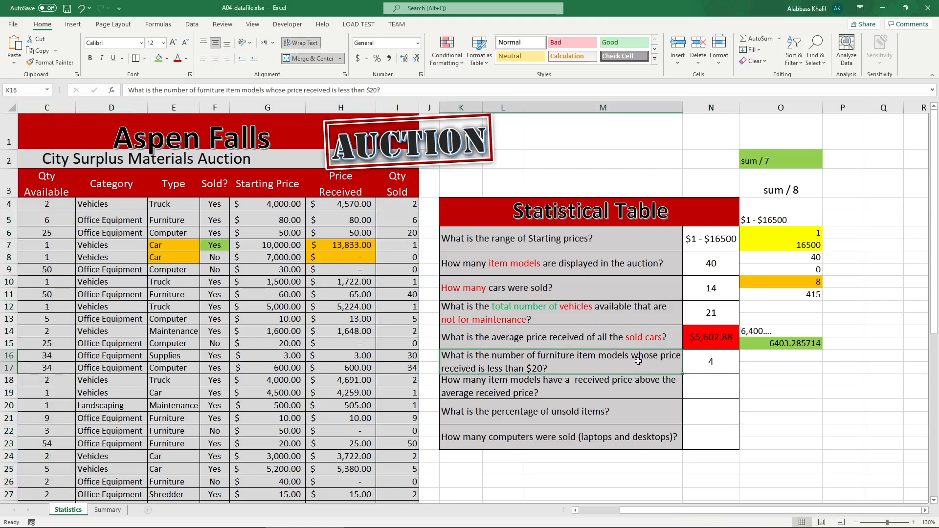
left_click(333, 102)
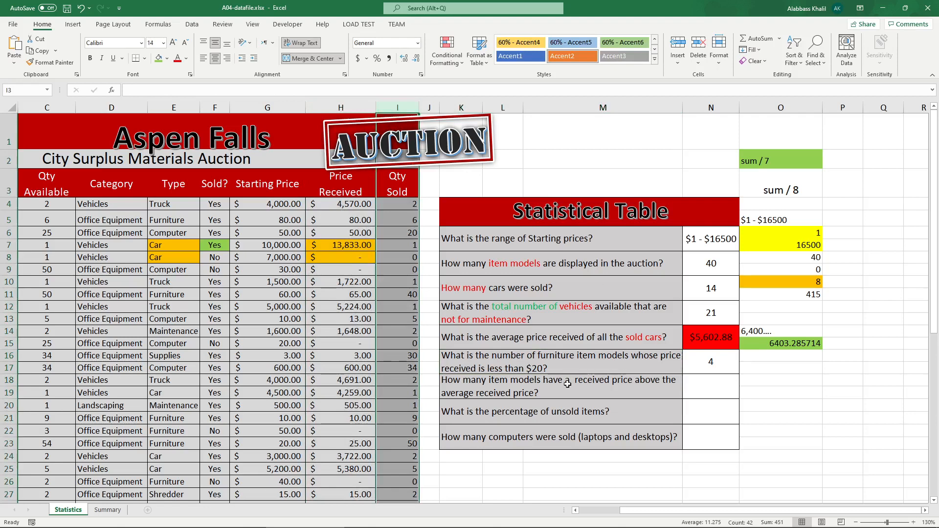
Step: Fill the K18 question cell green, then undo the fill
left_click(586, 379)
left_click(158, 58)
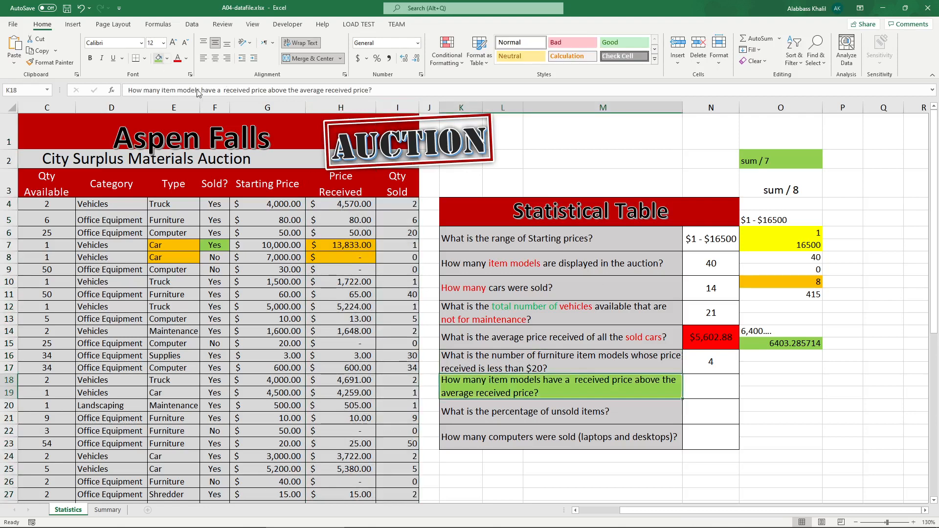
left_click(560, 413)
left_click(544, 391)
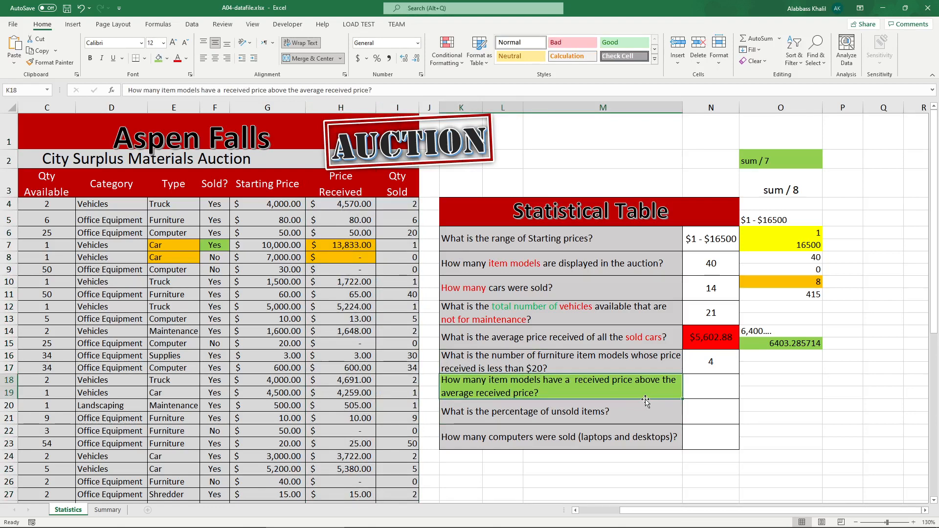
key("ctrl+z")
left_click(729, 390)
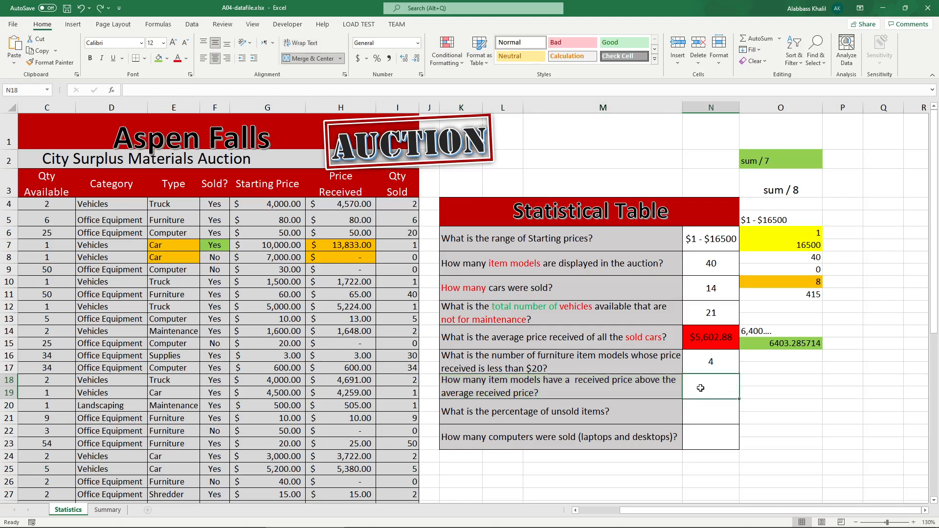
Step: Color the words "many item models" red in the K18 question text
double_click(479, 386)
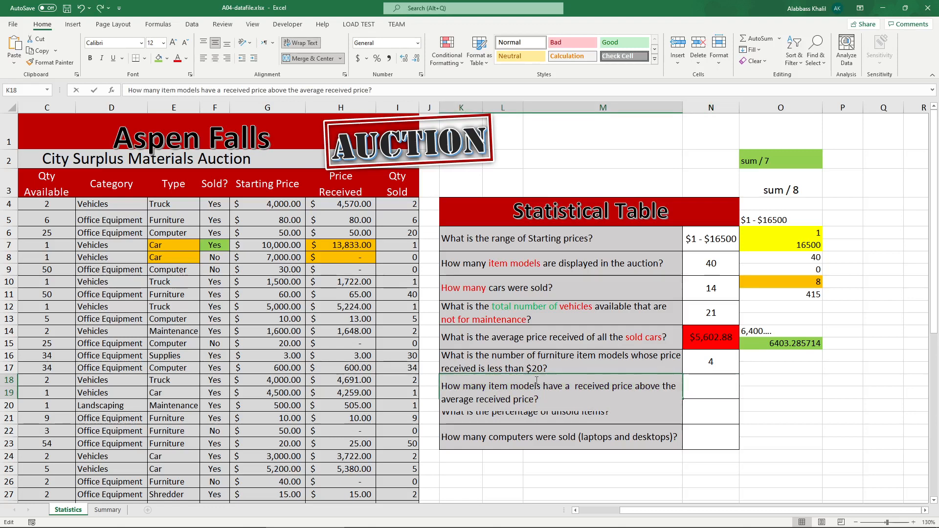
left_click_drag(480, 386, 464, 385)
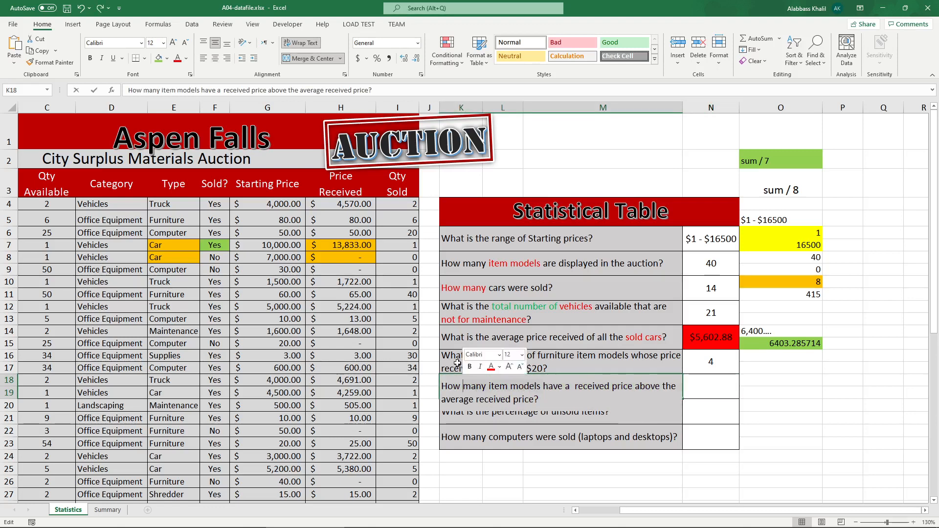
left_click(178, 59)
left_click(709, 396)
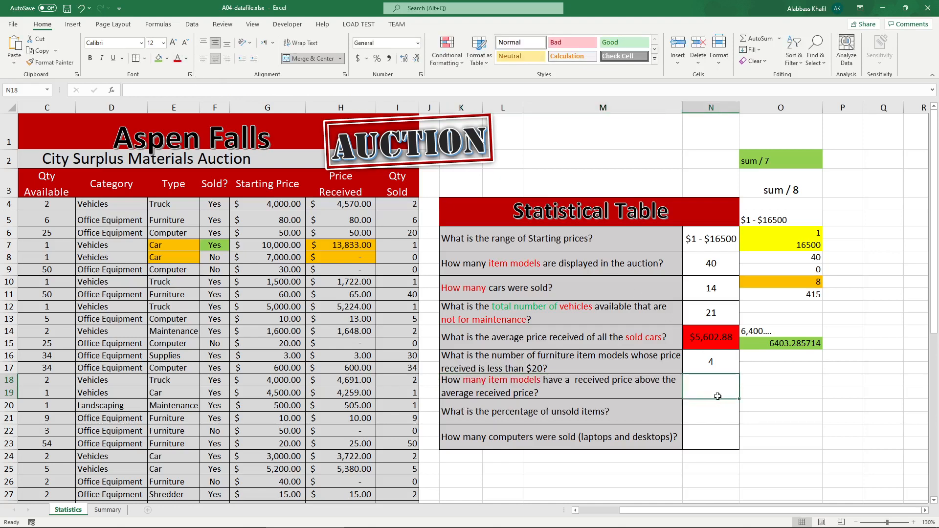
Step: Enter a COUNTIF formula in N18 counting received prices in H4:H43 with the criterion ">average(H4:H43)"
type("count(")
key("BackSpace")
key("BackSpace")
key("BackSpace")
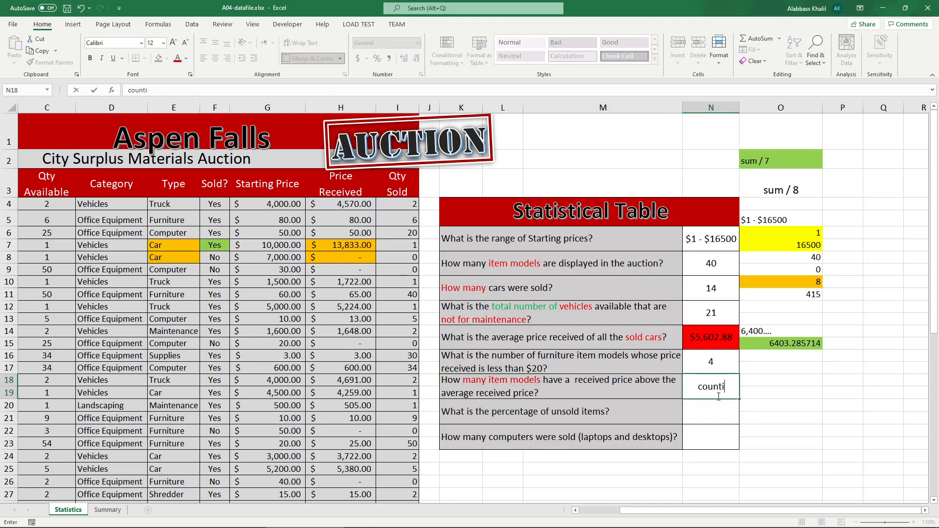
key("BackSpace")
key("BackSpace")
key("BackSpace")
type("=counfit")
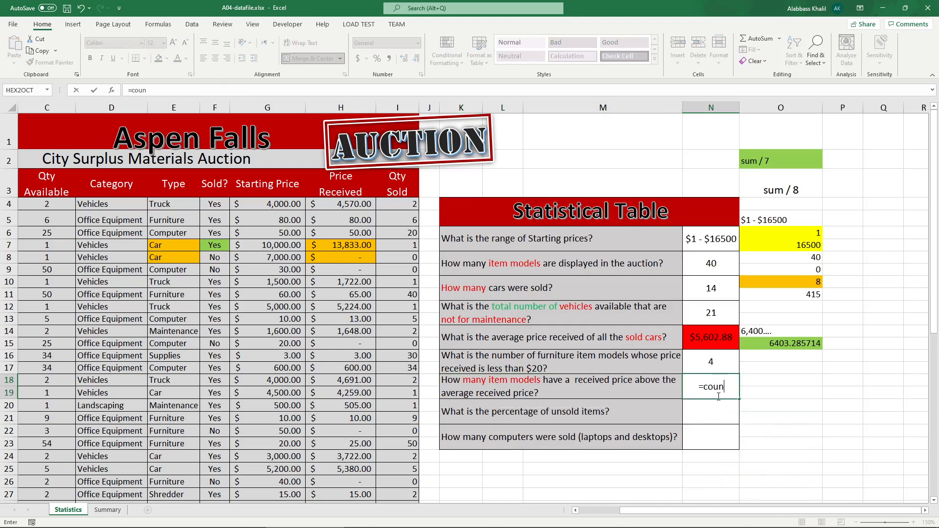
key("BackSpace")
key("BackSpace")
key("BackSpace")
type("tif")
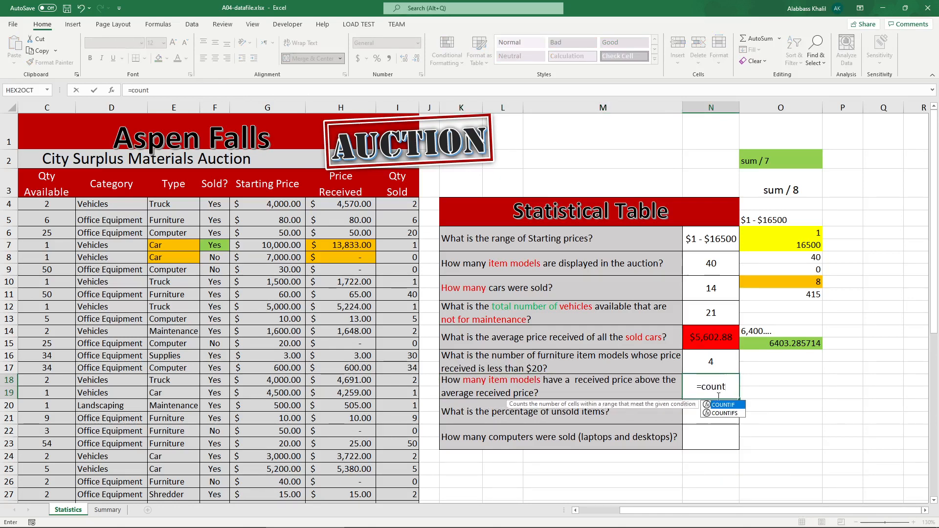
key("Tab")
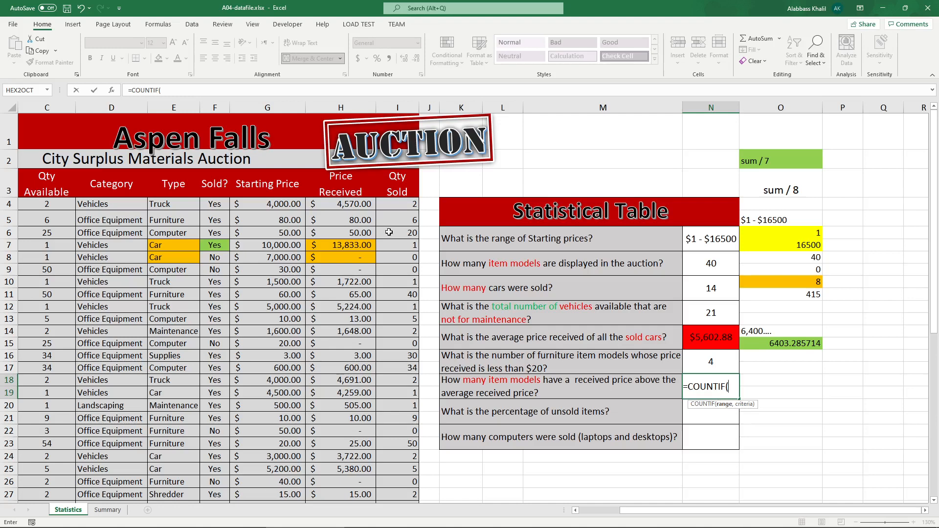
left_click_drag(345, 202, 361, 468)
scroll(361, 468, "up", 5)
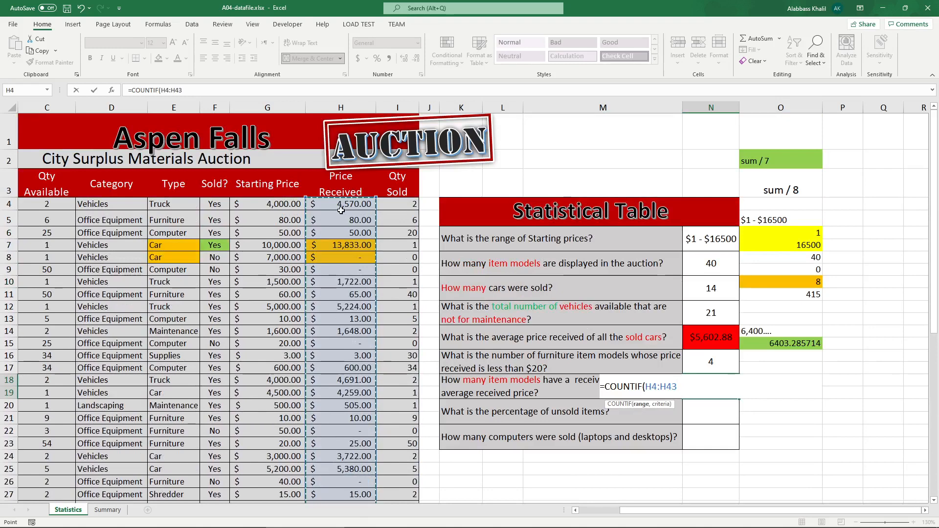
type(",")
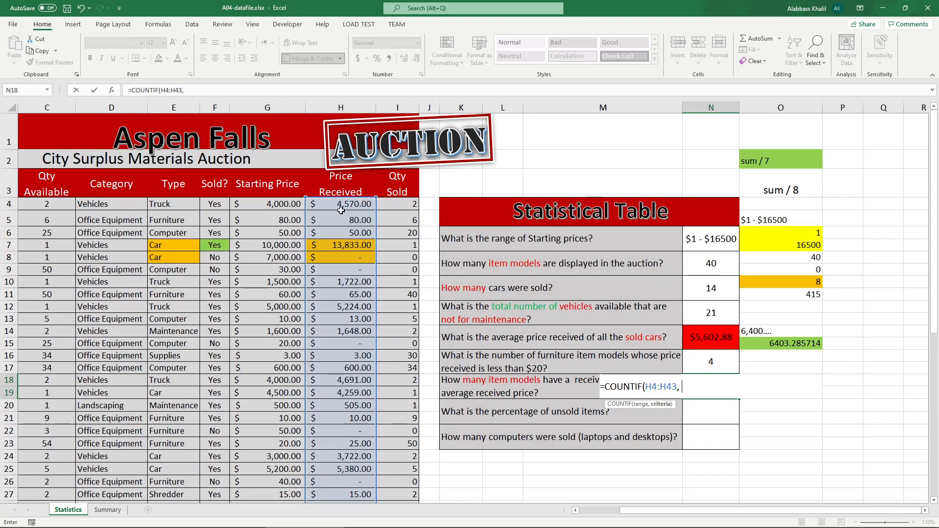
type(" \">")
type("average(")
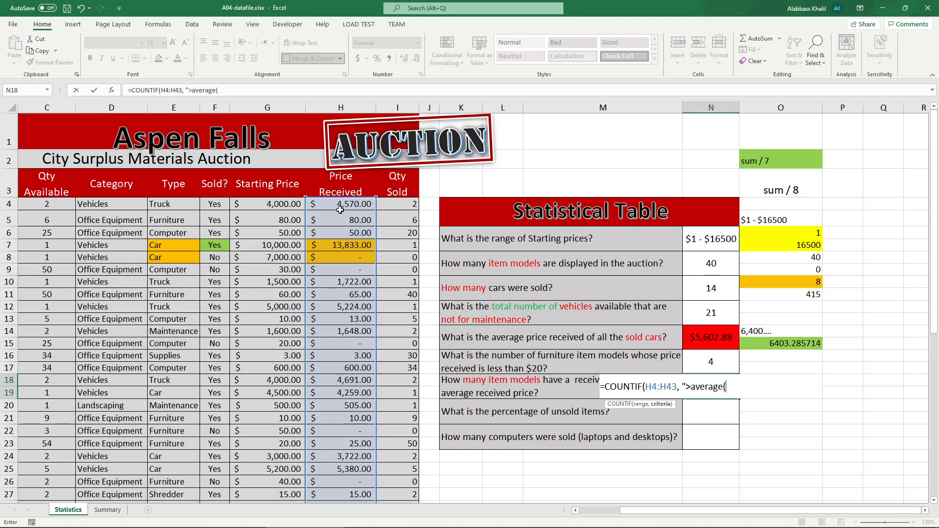
left_click_drag(340, 210, 322, 486)
type(")\")")
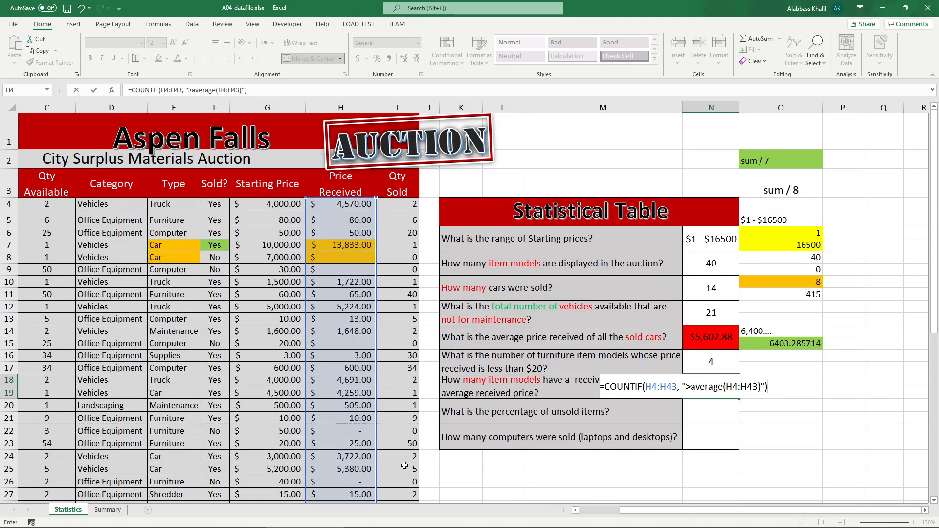
key("Return")
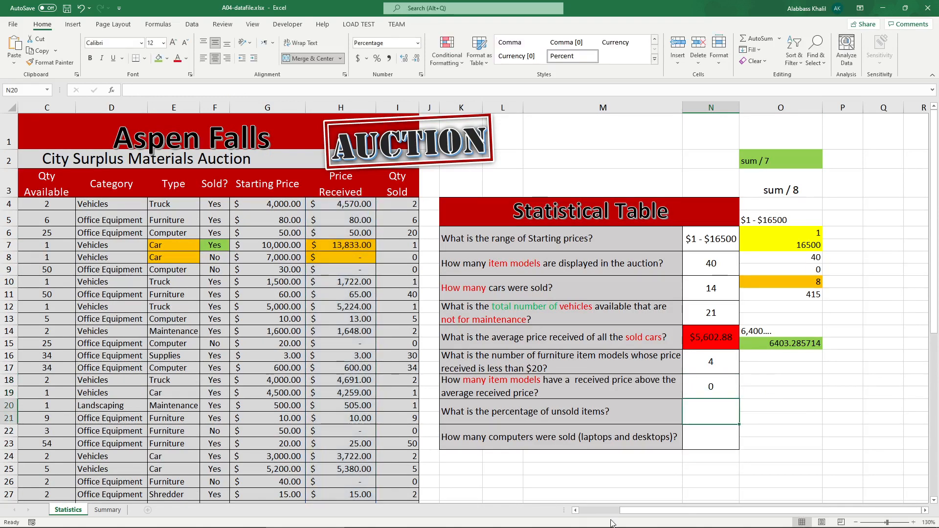
Step: Open N18's formula and copy its average(H4:H43) expression
double_click(710, 390)
mouse_move(695, 386)
left_mouse_down()
mouse_move(761, 386)
mouse_move(691, 386)
left_mouse_up()
key("ctrl+c")
left_click(687, 386)
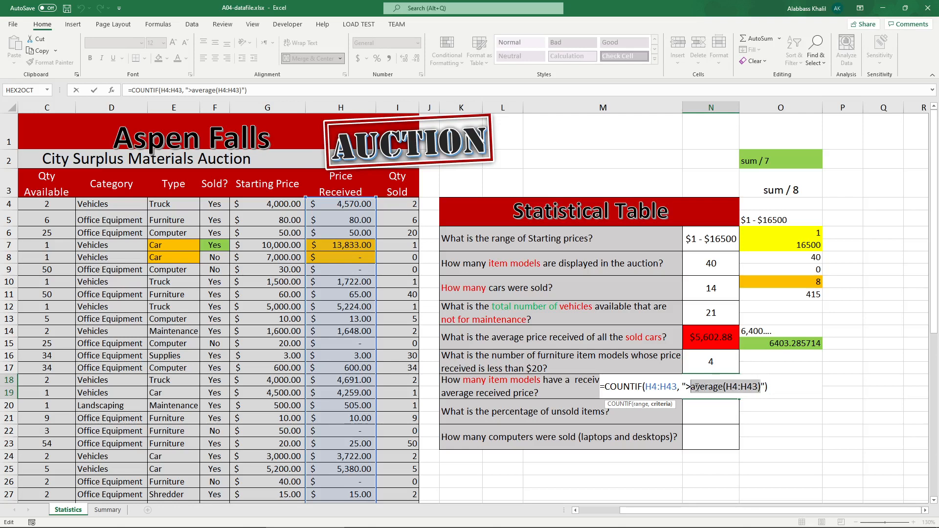
left_click(859, 379)
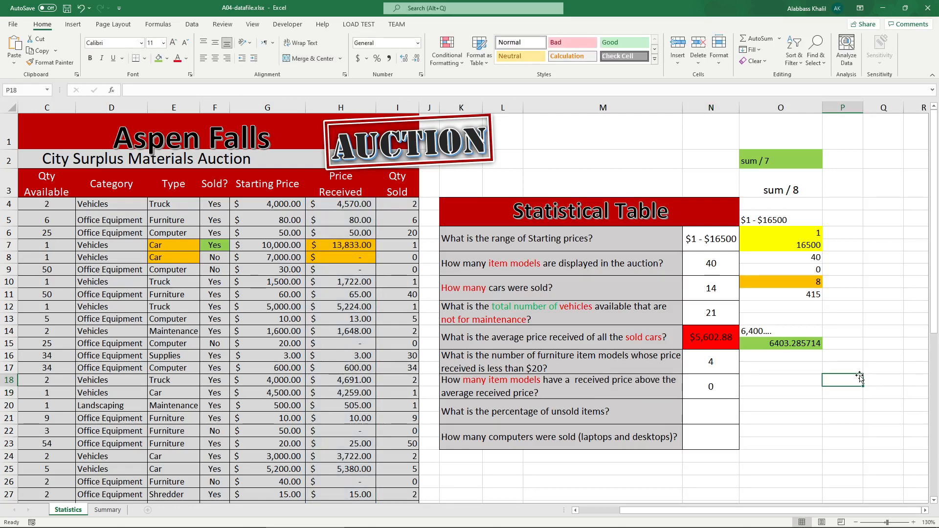
Step: Calculate the average received price in O18 with =AVERAGE(H4:H43)
key("Left")
type("=aver")
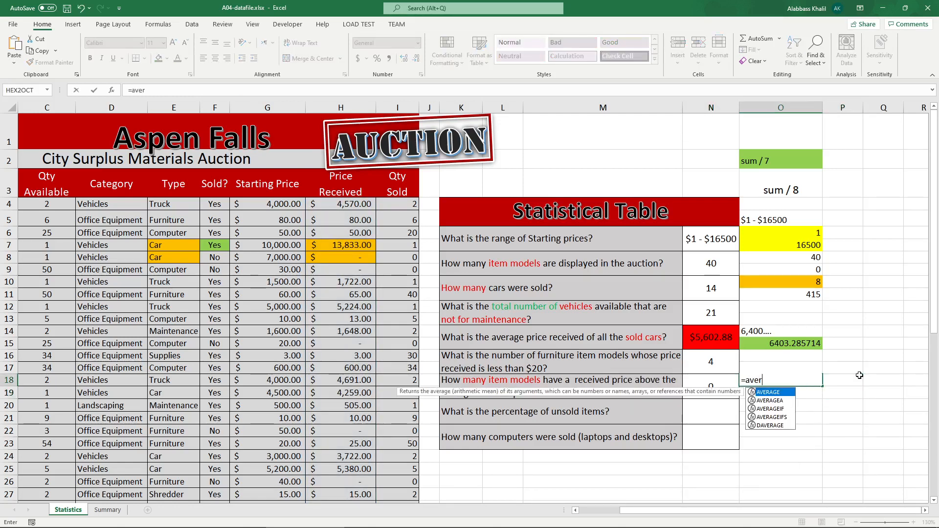
key("Tab")
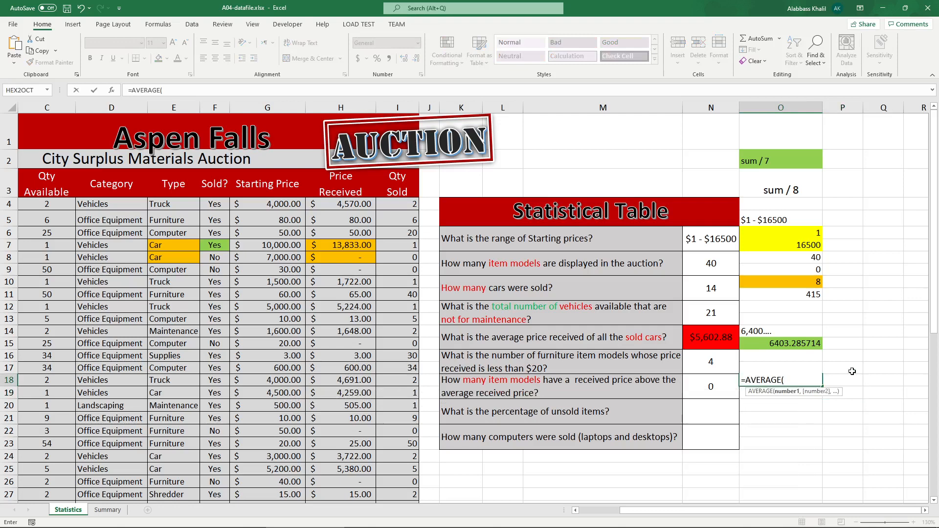
key("ctrl+v")
key("ctrl+z")
key("ctrl+v")
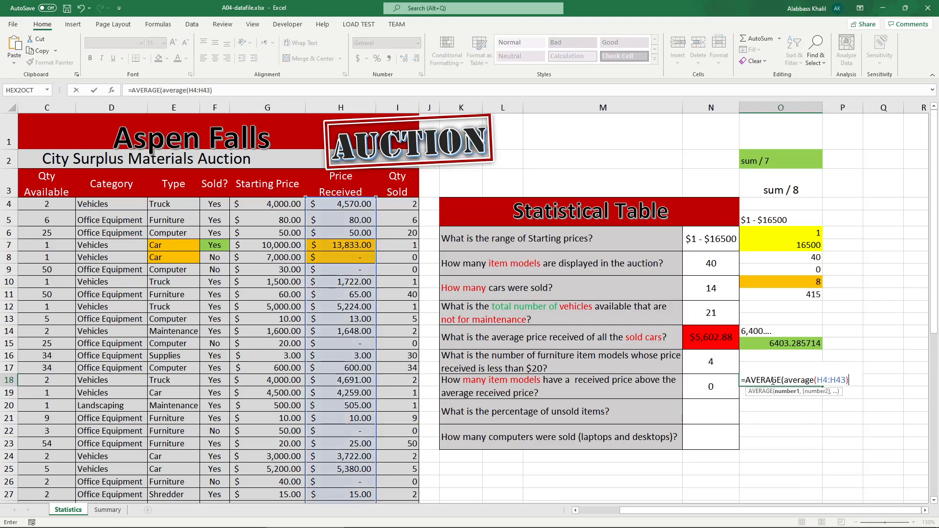
left_click_drag(745, 380, 782, 380)
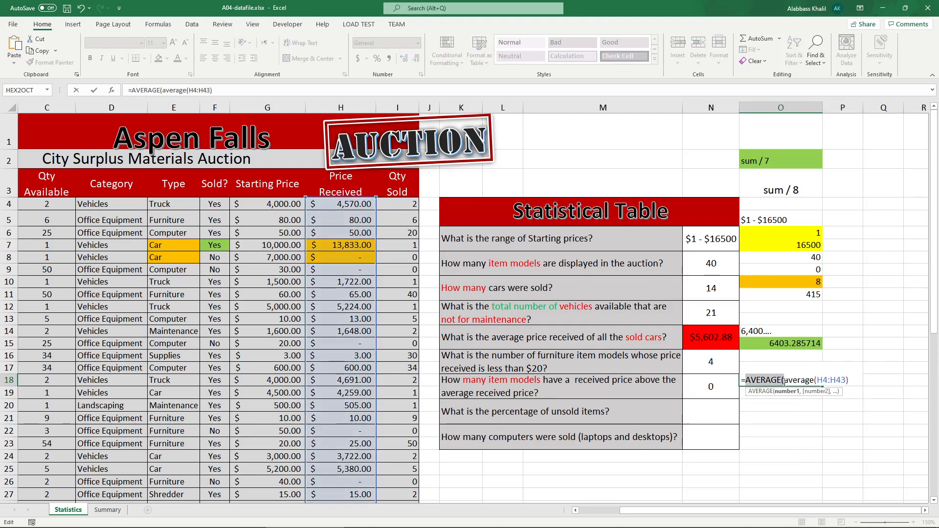
key("Delete")
key("Return")
Step: Replace the criterion in N18's COUNTIF formula with ">2109"
left_click(797, 381)
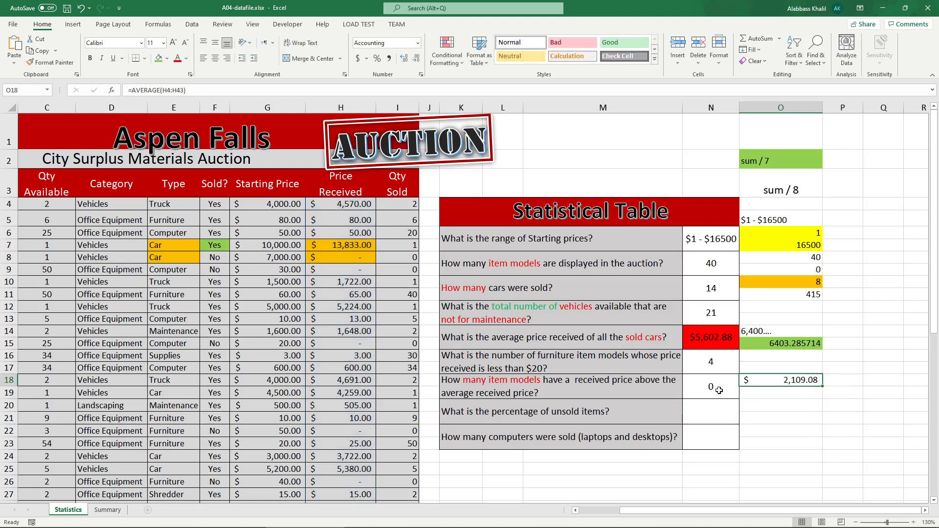
double_click(693, 389)
left_click_drag(691, 387, 760, 387)
key("Escape")
left_click(788, 381)
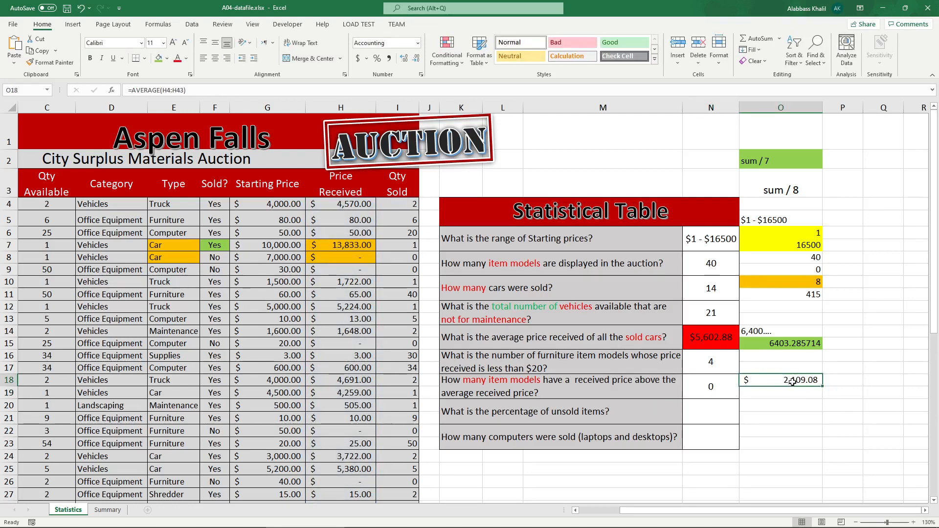
double_click(735, 389)
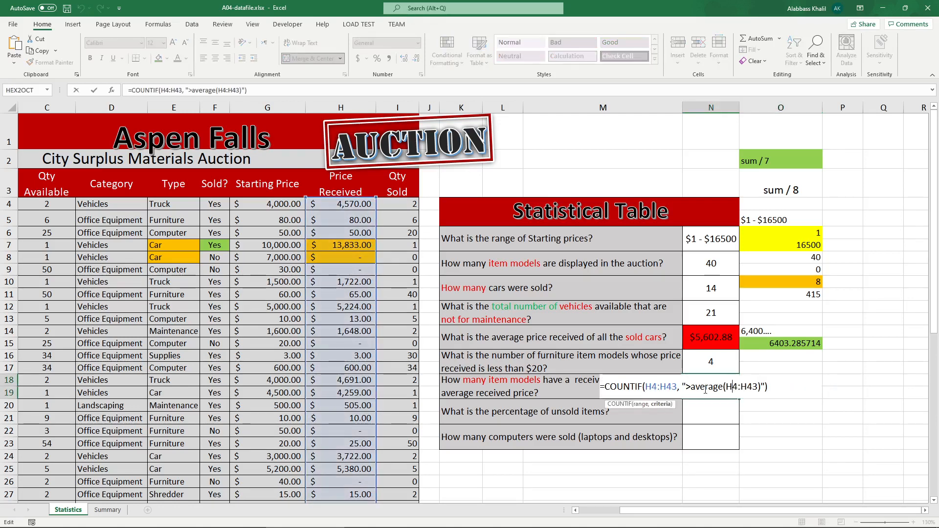
left_click_drag(691, 389, 758, 387)
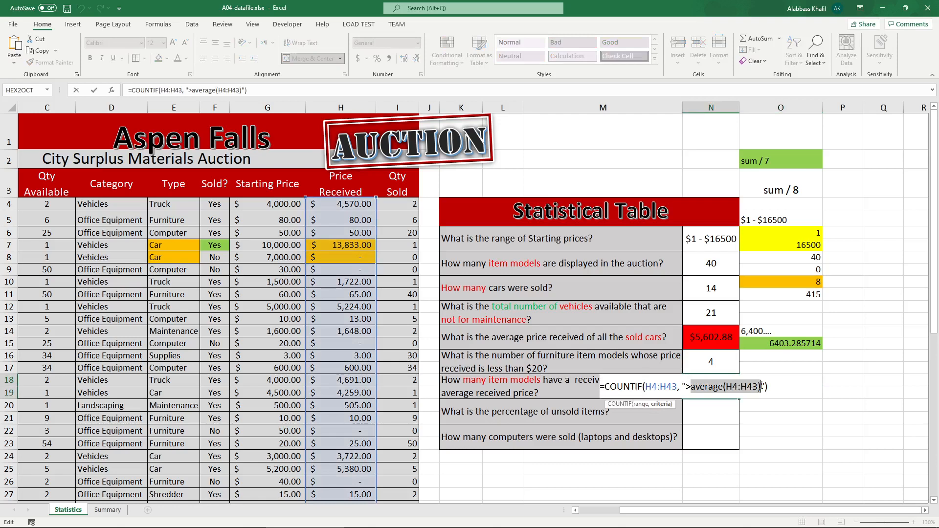
type("2109")
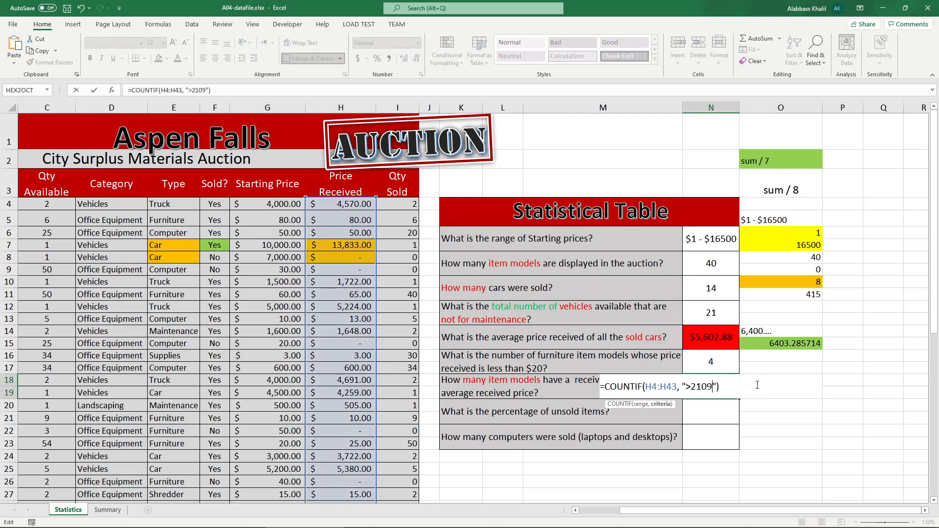
key("Return")
left_click(713, 391)
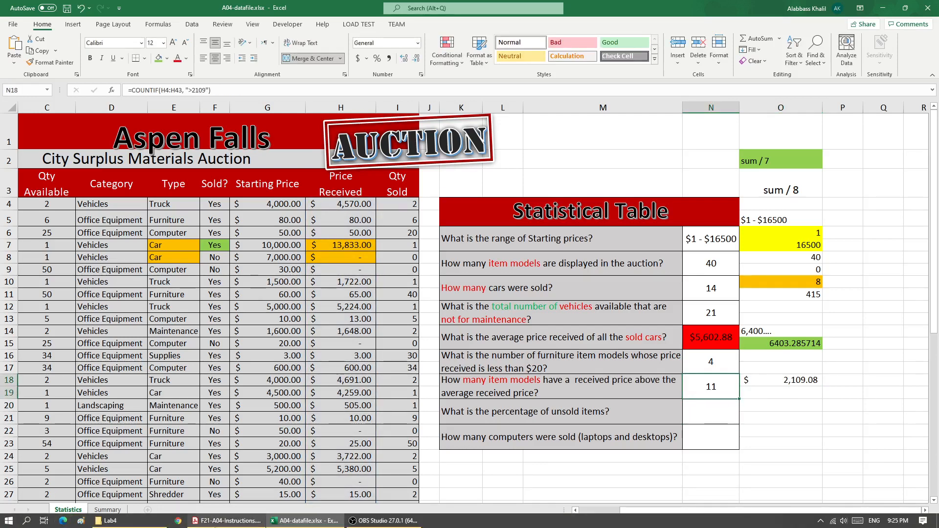
Step: In the instructions PDF, circle the N18 answer in the sample table, then return to the workbook
left_click(215, 522)
left_click_drag(616, 424, 619, 430)
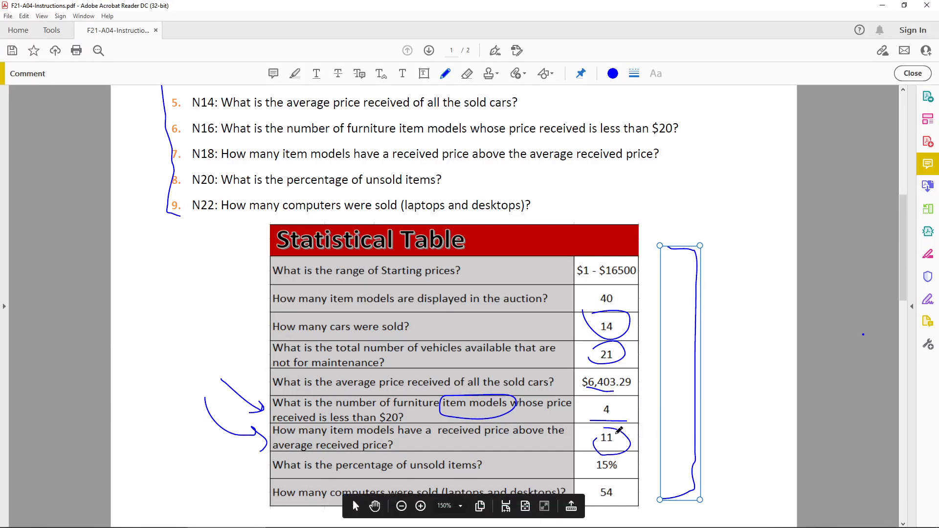
left_click(881, 9)
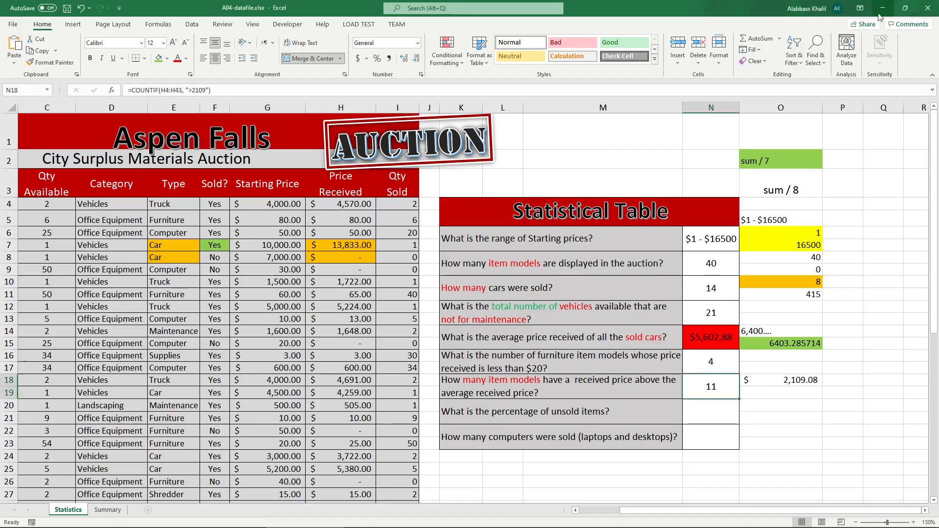
Step: Test the N18 formula by setting received prices H10 to 9000 and H11 to 10,000
double_click(718, 385)
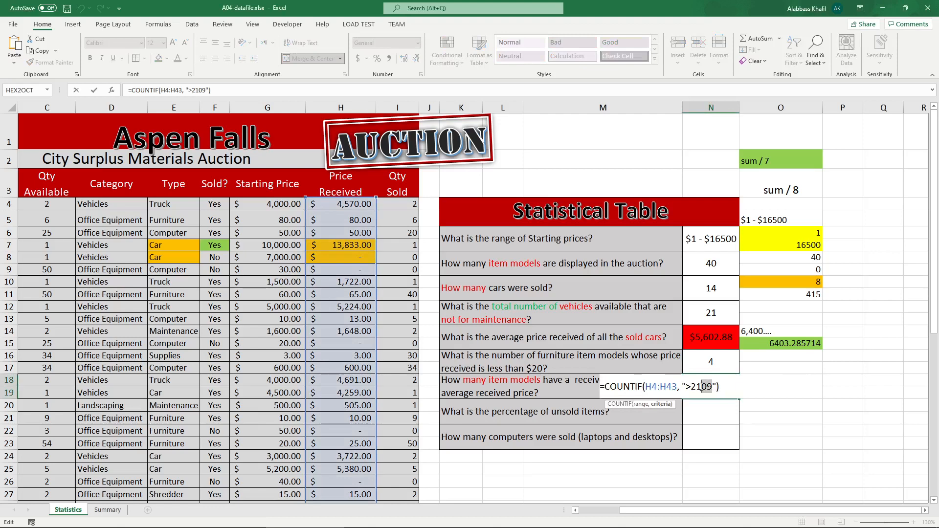
key("Escape")
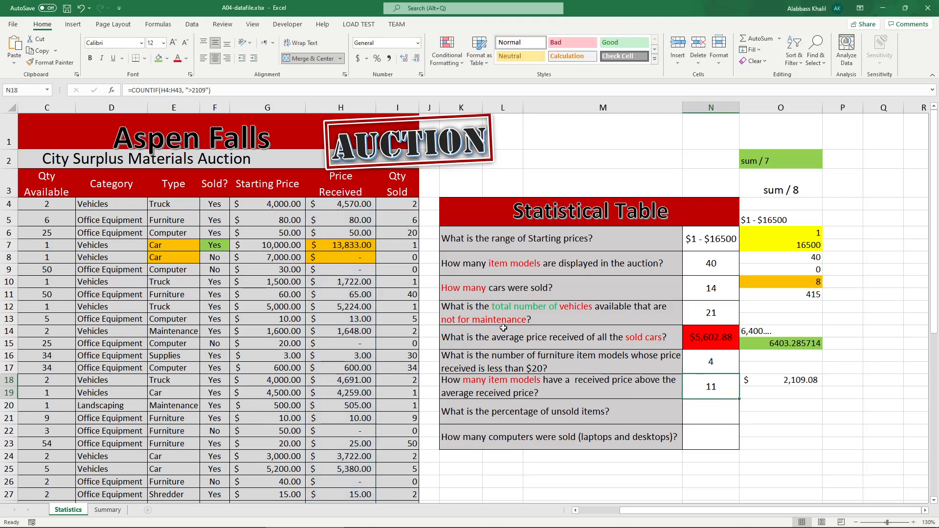
left_click(357, 280)
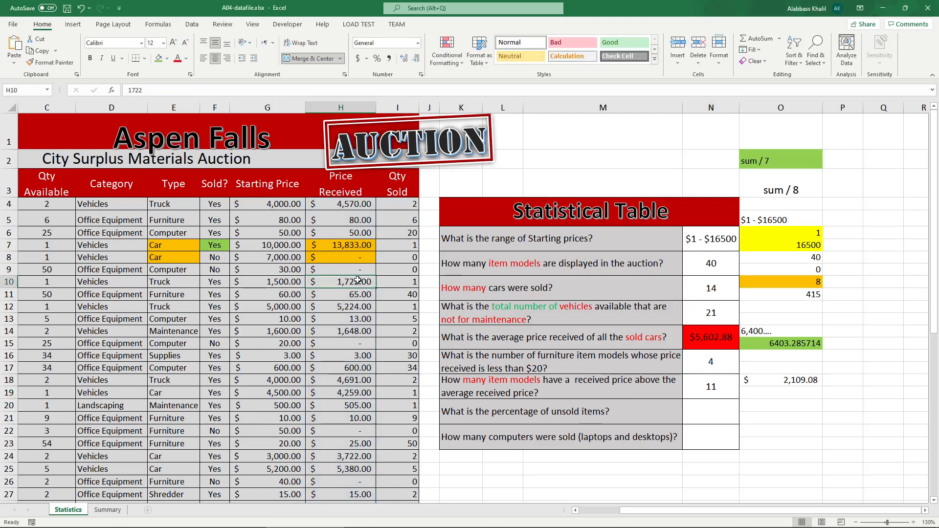
type("9000")
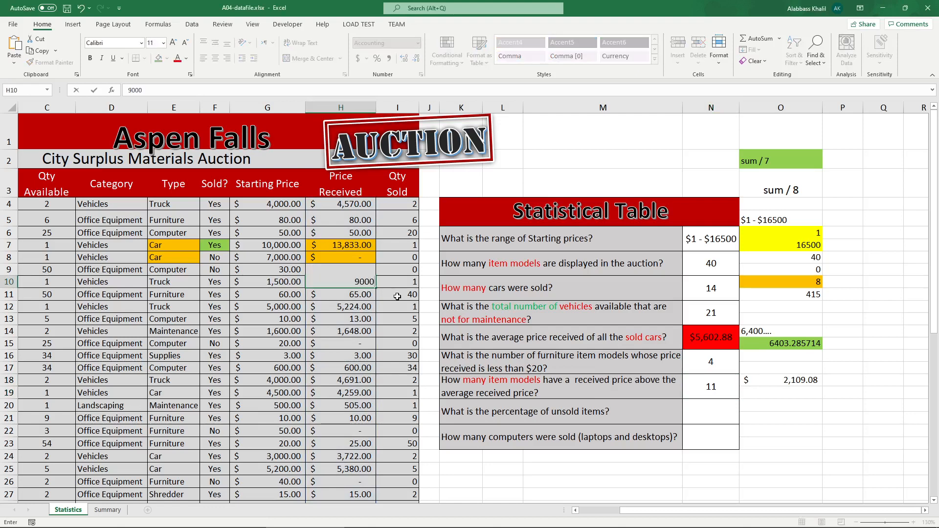
key("Return")
type("100")
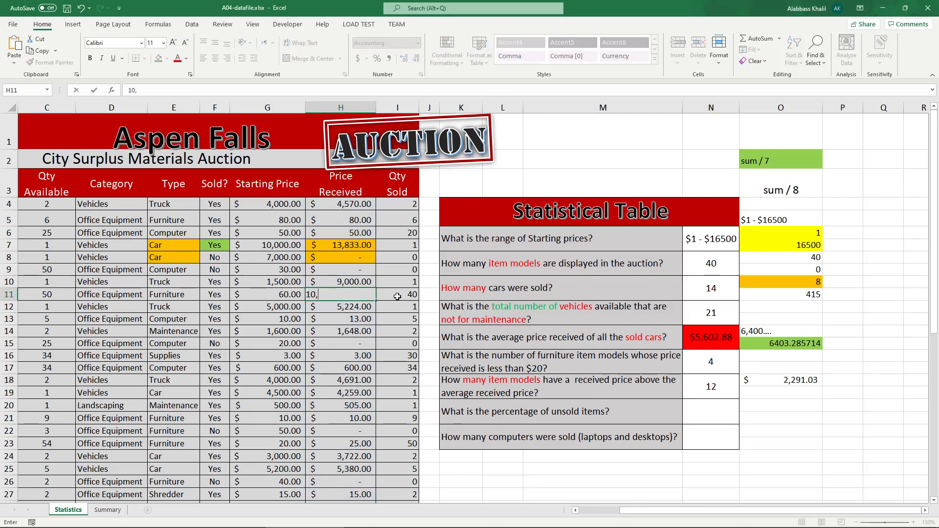
type("000")
key("Return")
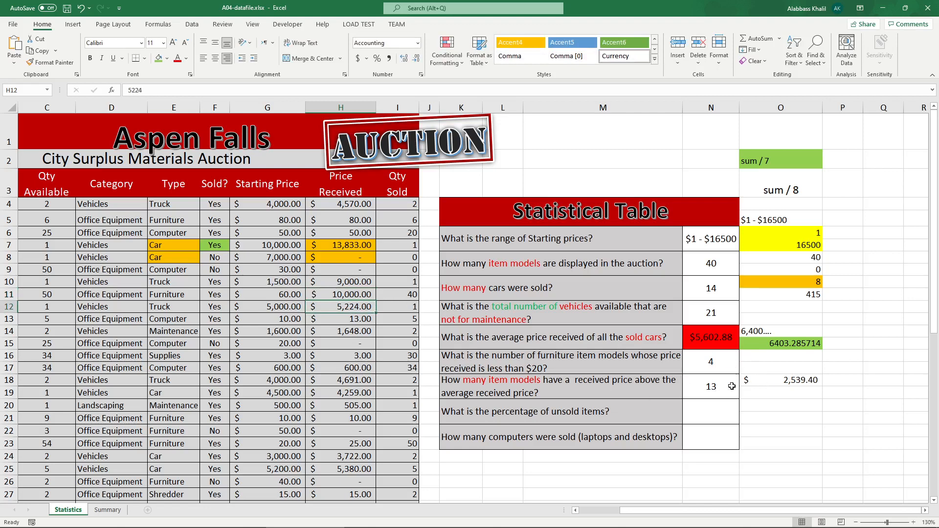
Step: Set the received prices from H12 downward to 0, then recheck the N18 count and O18 average formulas
left_click(355, 341)
left_click(358, 317)
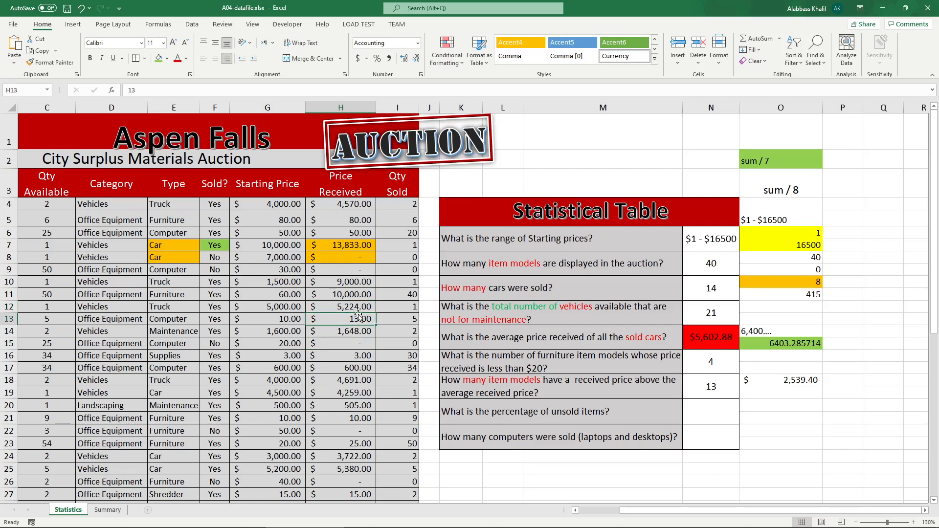
key("Up")
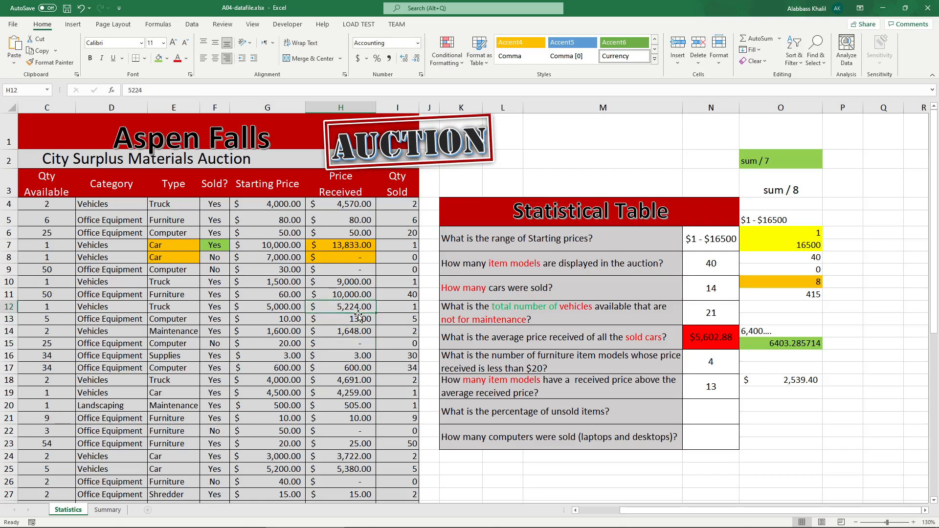
type("0")
key("Return")
type("0")
key("Return")
type("0")
key("Return")
key("0")
key("Return")
key("0")
key("Return")
key("0")
key("Return")
key("0")
key("Return")
key("0")
key("Return")
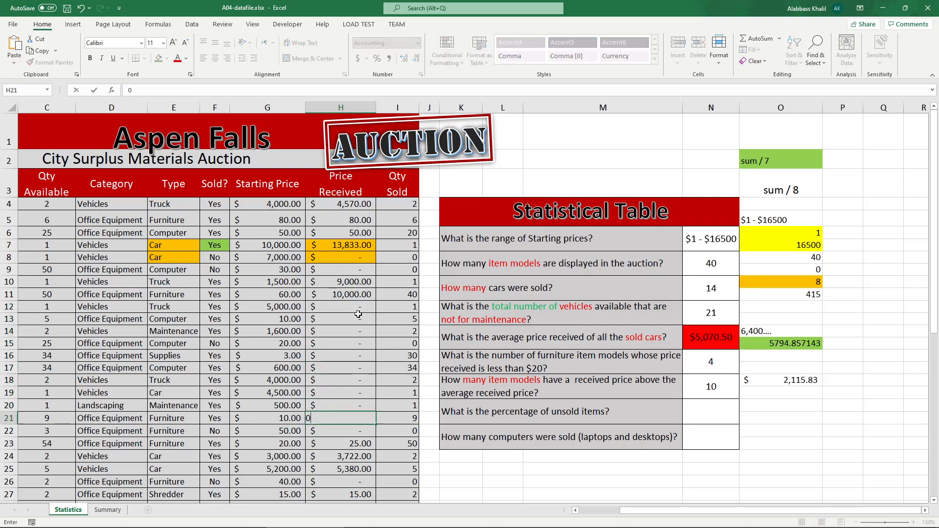
key("0")
key("Return")
key("0")
key("Return")
left_click(711, 388)
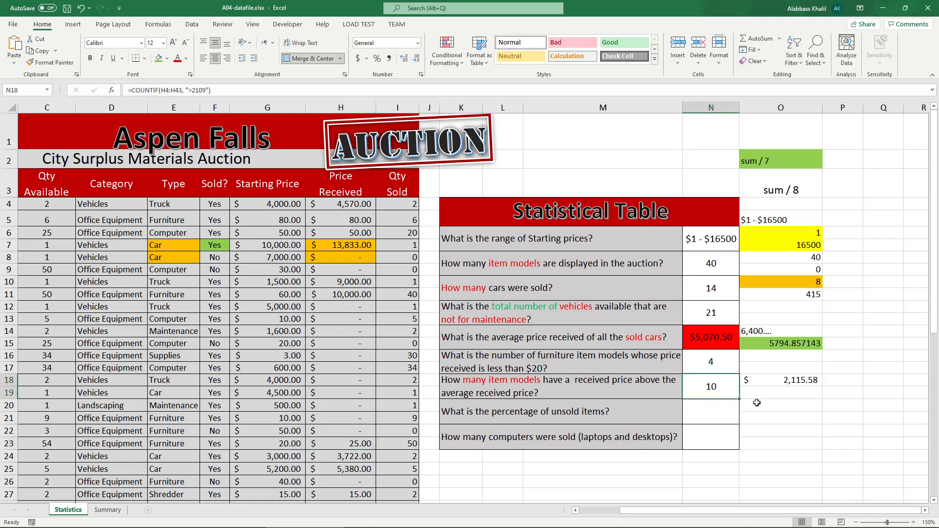
left_click(795, 383)
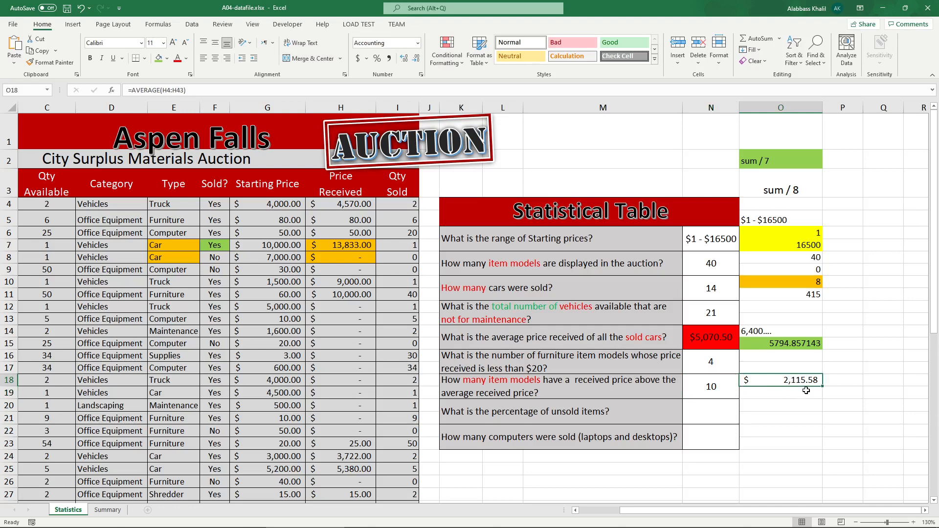
double_click(707, 389)
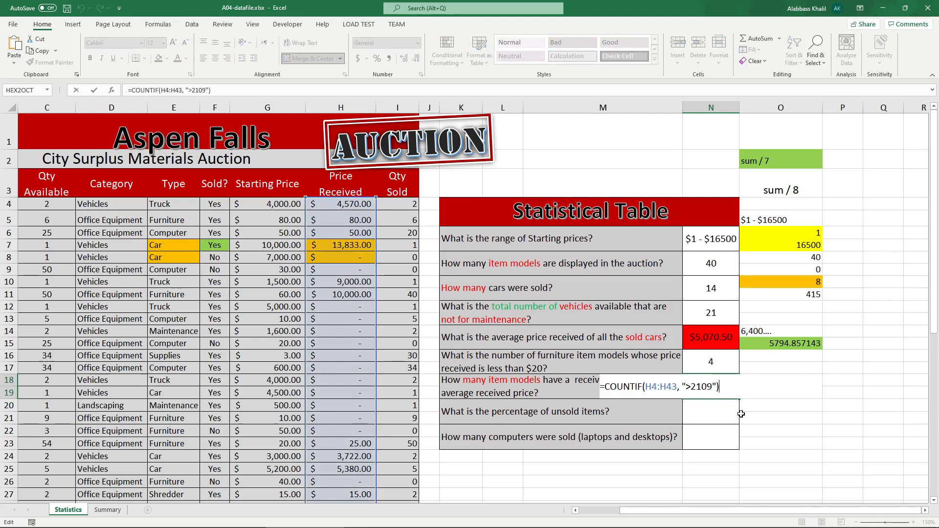
Step: Recheck the N18 formula, then undo the test edits to the received prices in column H
double_click(705, 389)
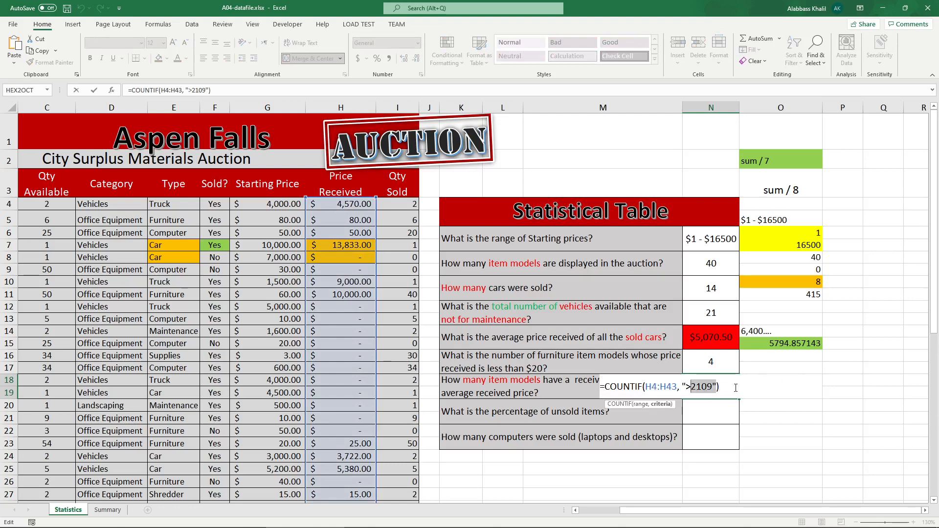
key("Return")
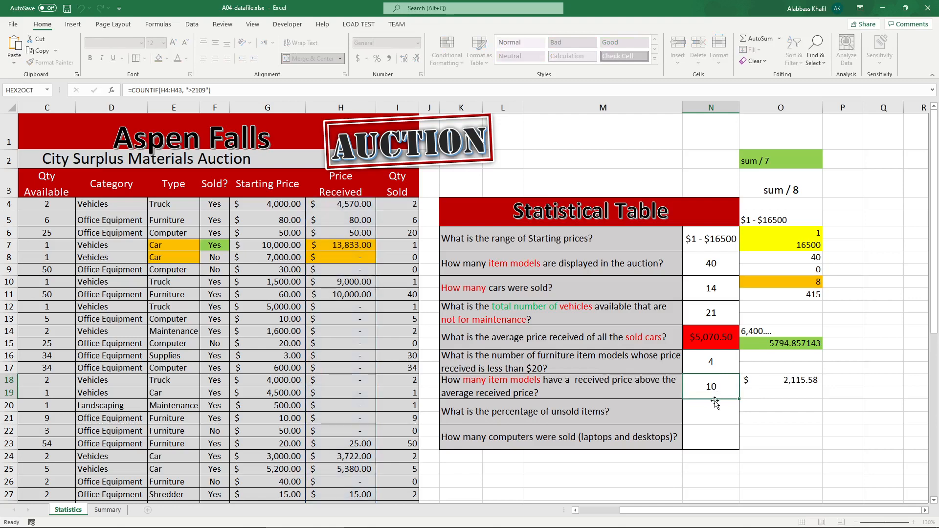
left_click(777, 380)
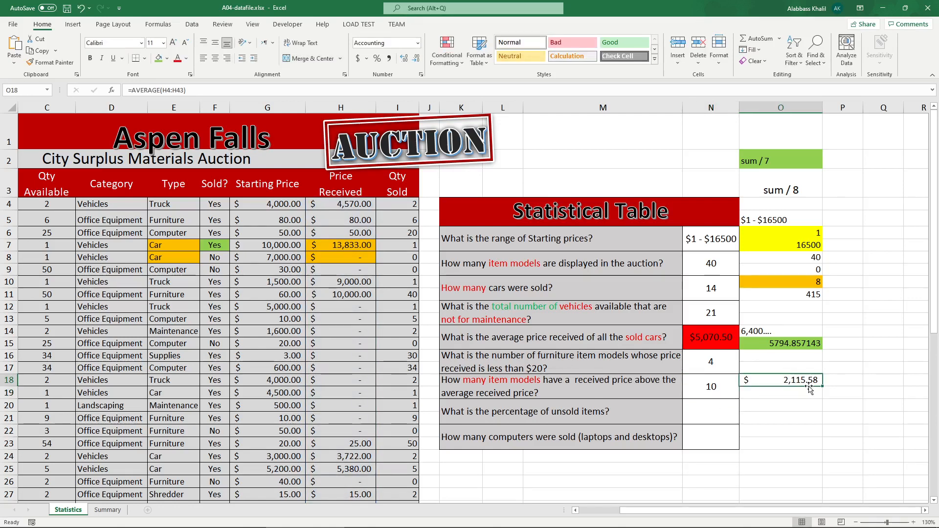
double_click(714, 386)
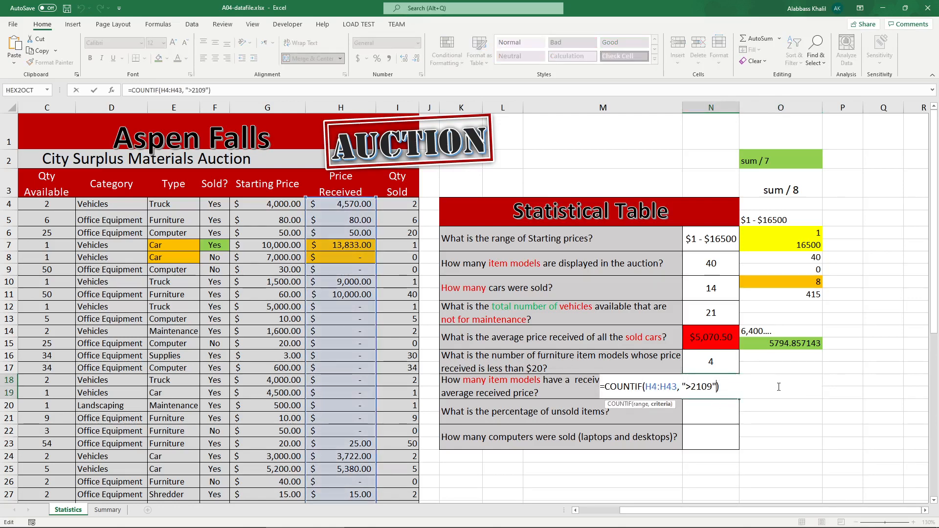
key("Escape")
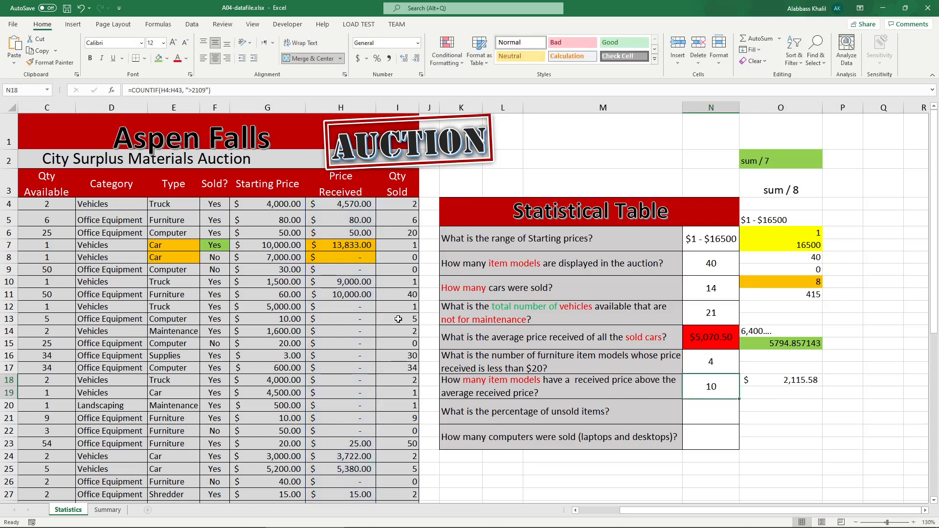
double_click(729, 391)
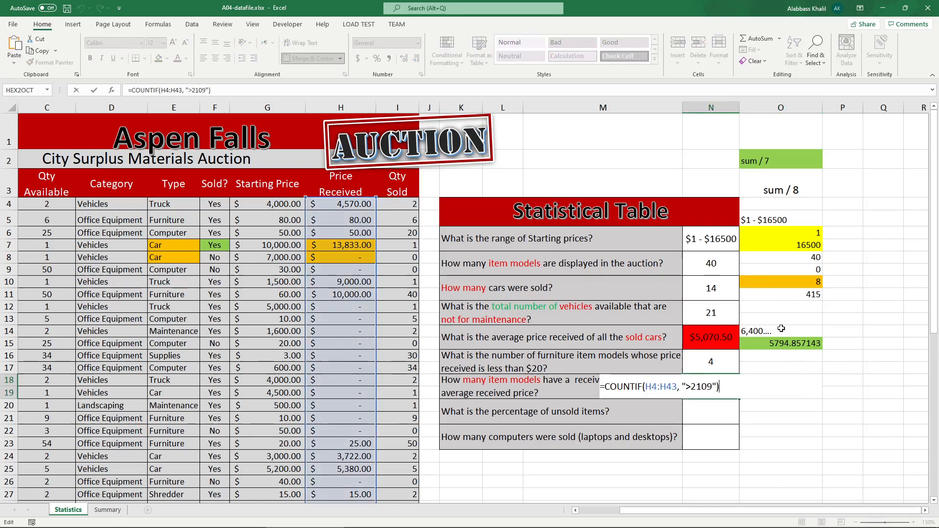
left_click(753, 303)
key("ctrl+z")
key("ctrl+z")
key("ctrl+z")
key("ctrl+z")
key("ctrl+z")
key("ctrl+z")
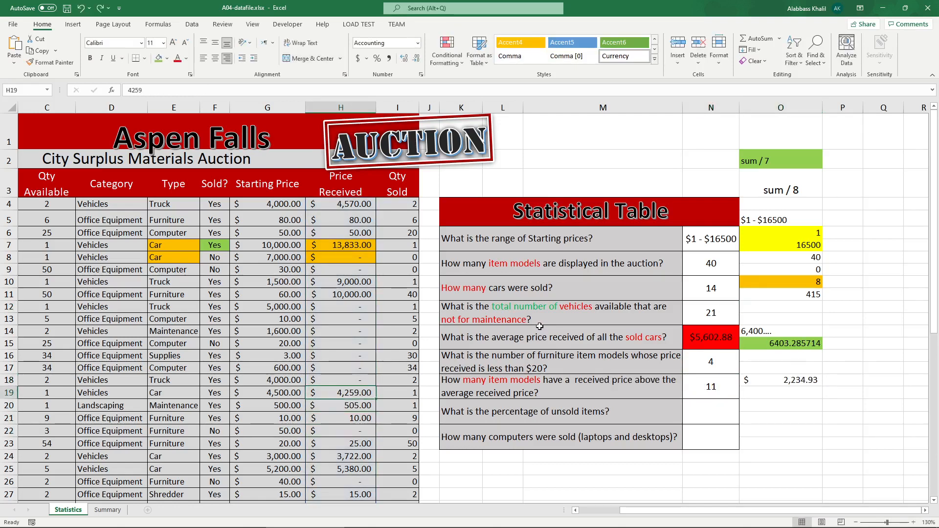
key("ctrl+z")
key("ctrl+z")
key("ctrl+z")
key("ctrl+z")
key("ctrl+z")
key("ctrl+z")
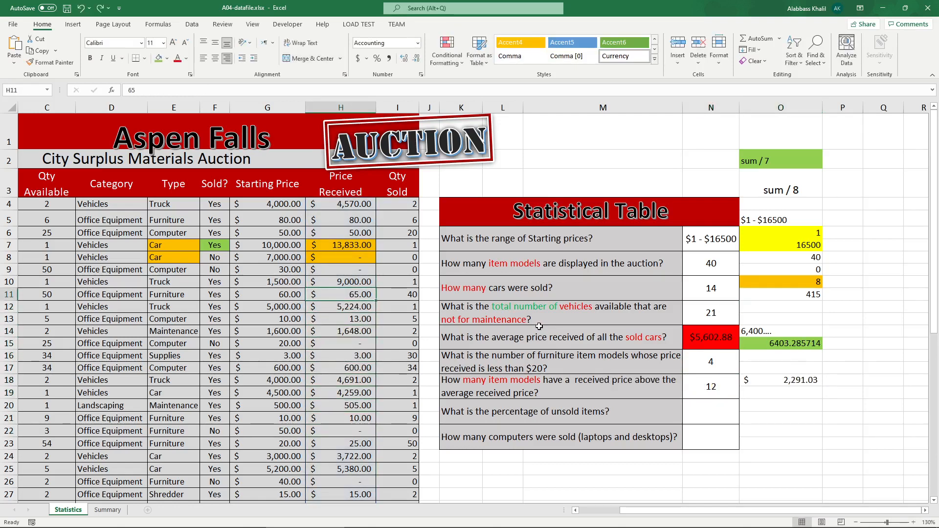
Step: Change N18's COUNTIF criterion to ">" & AVERAGE(H4:H43) so it counts prices above the average received price
left_click(879, 389)
double_click(725, 385)
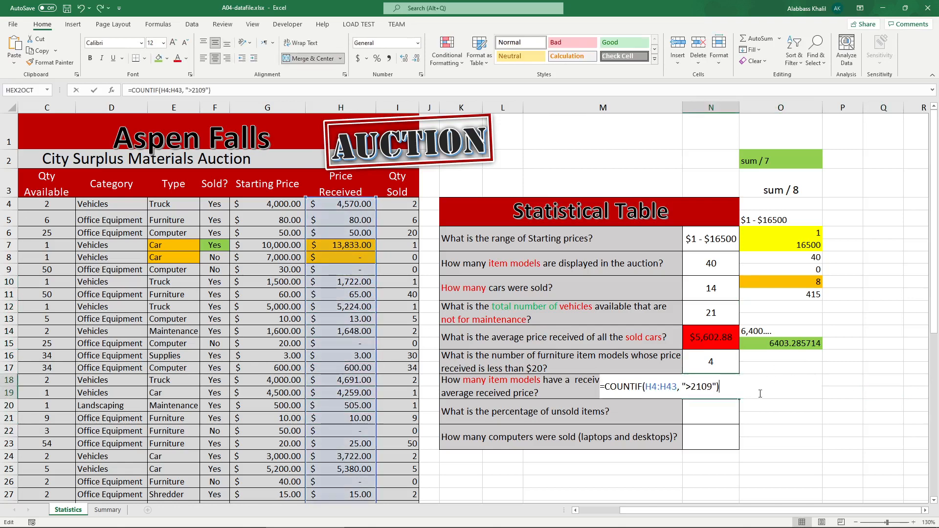
key("BackSpace")
key("BackSpace")
key("BackSpace")
key("BackSpace")
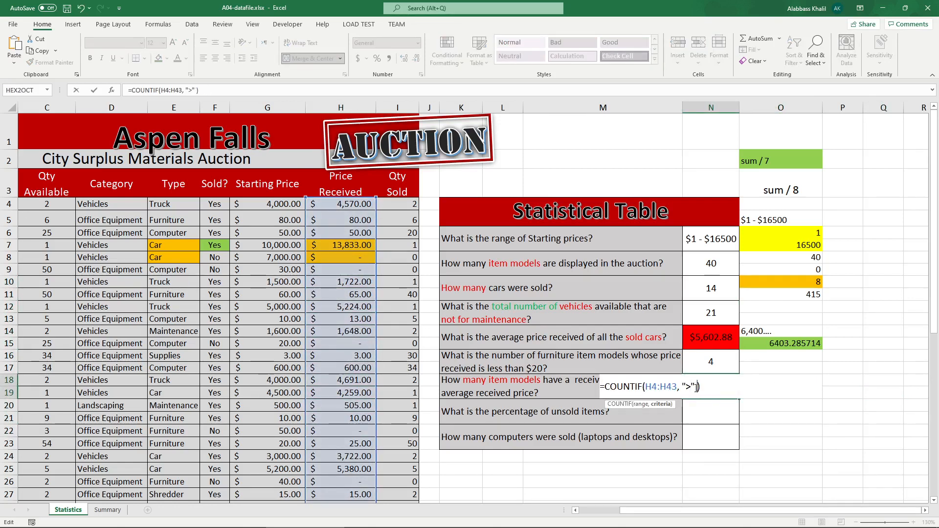
type("& avera")
key("Tab")
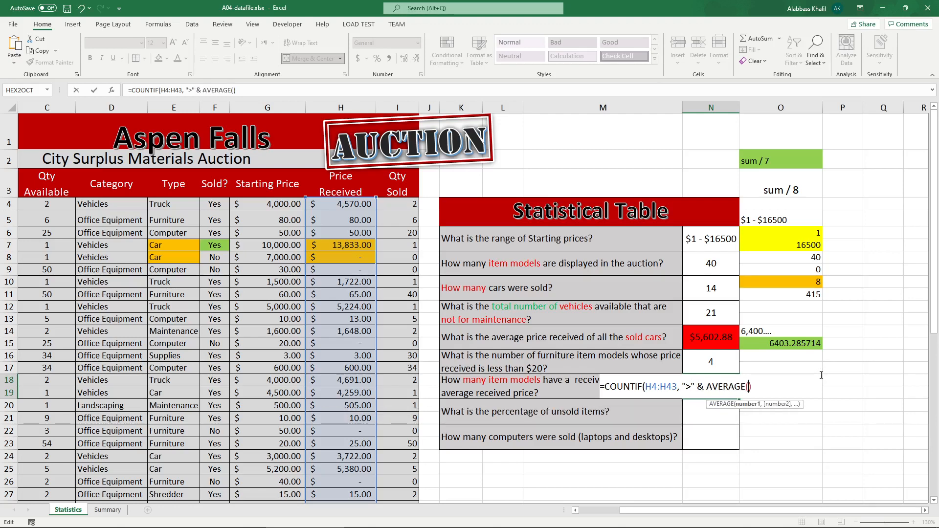
left_click_drag(348, 205, 342, 524)
scroll(580, 420, "up", 7)
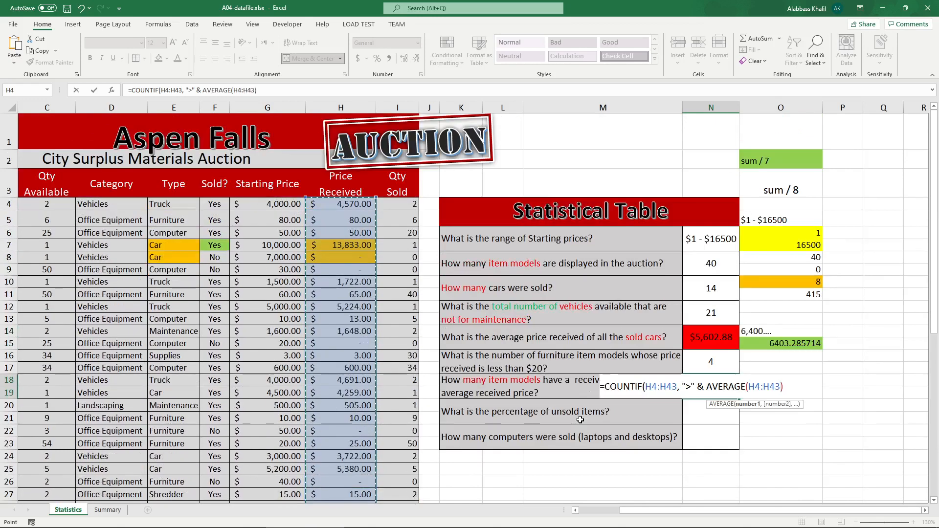
type(")")
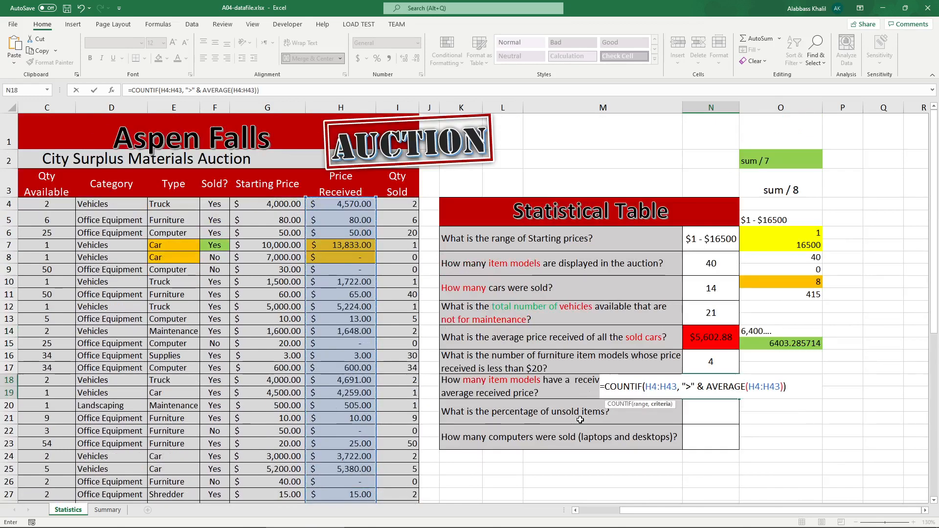
key("ctrl+Return")
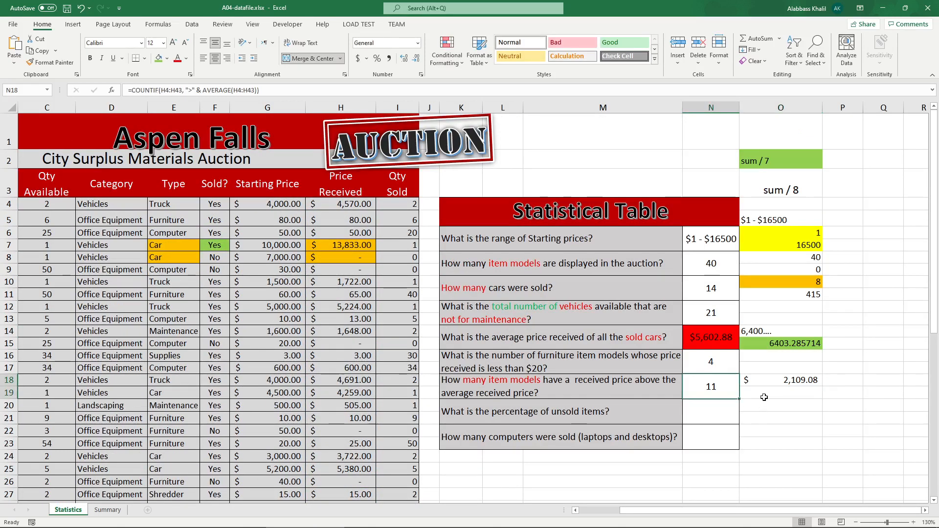
key("F2")
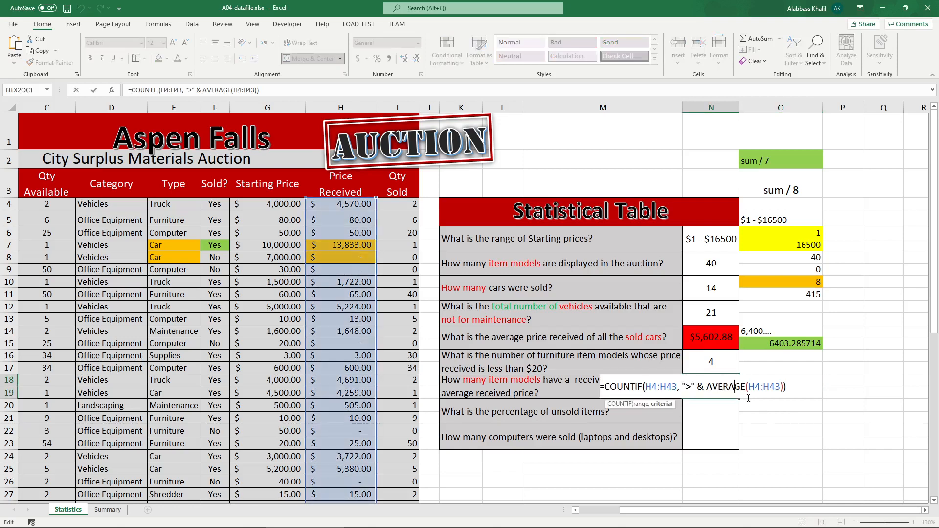
key("Escape")
left_click(336, 291)
double_click(711, 383)
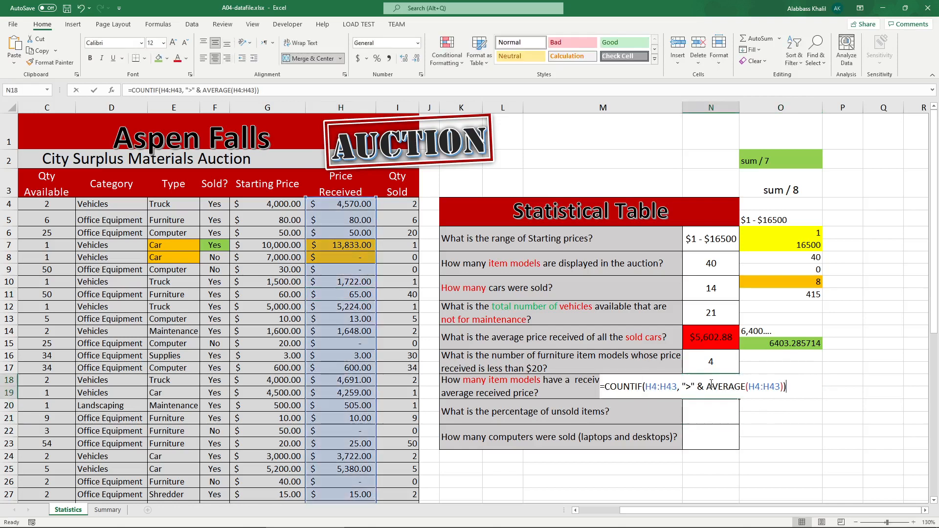
left_click_drag(778, 387, 715, 390)
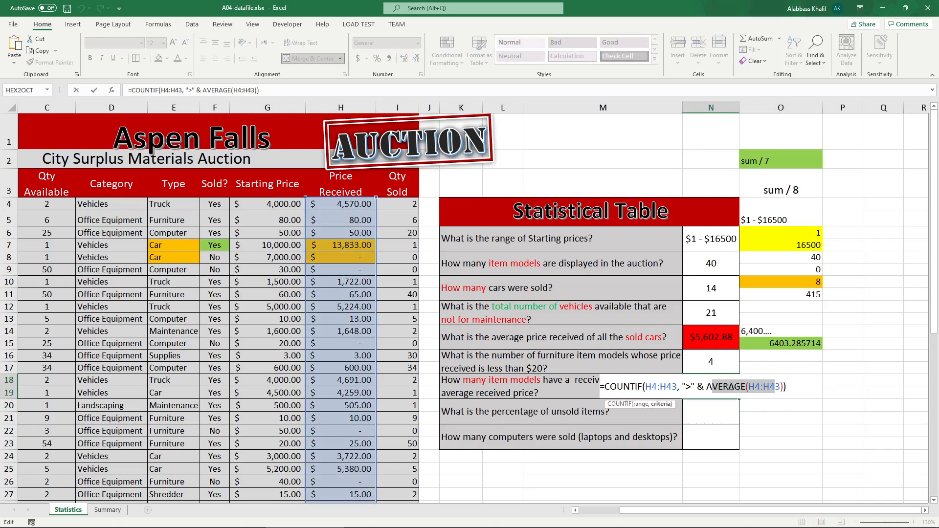
key("Escape")
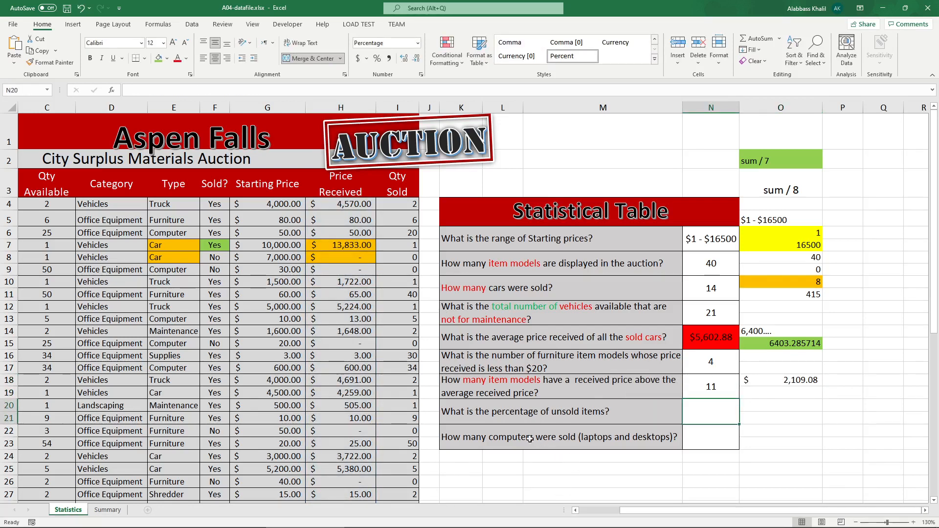
left_click(508, 410)
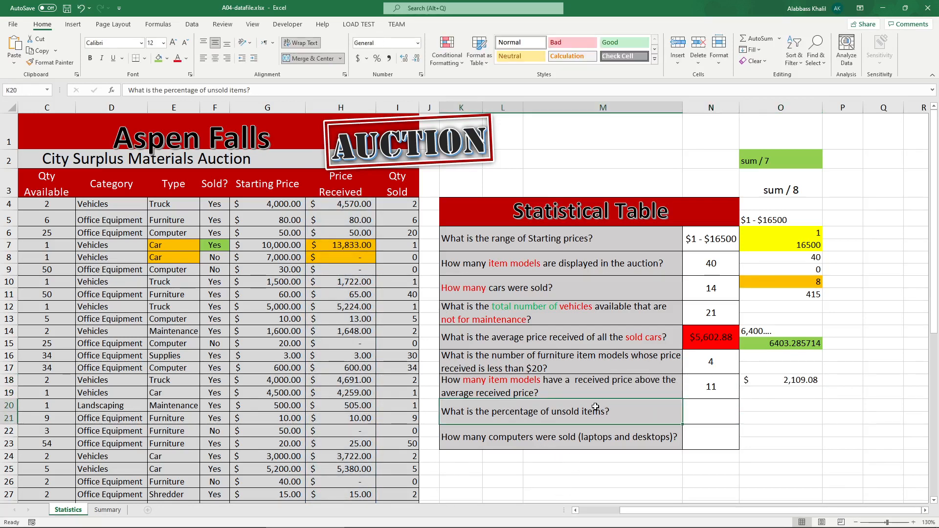
left_click(731, 408)
left_click(616, 405)
left_click(711, 406)
type("=perf")
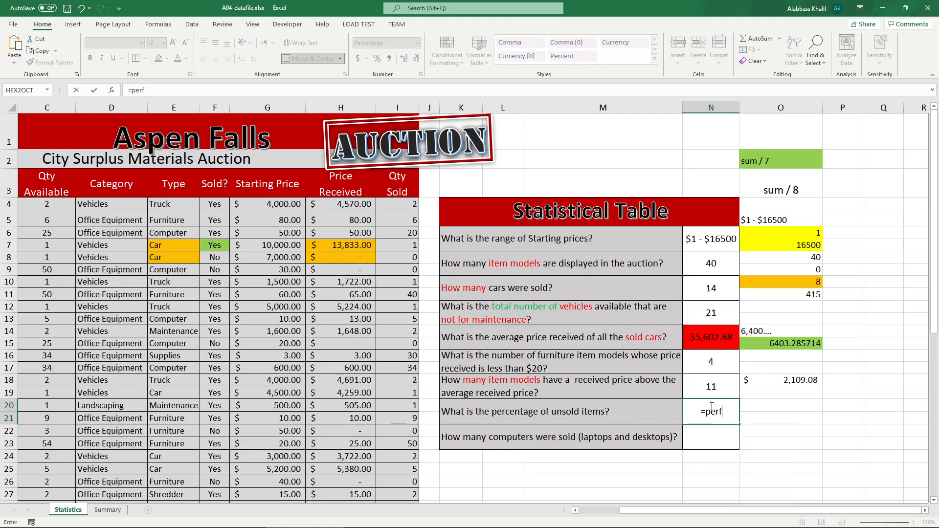
key("BackSpace")
type("cen")
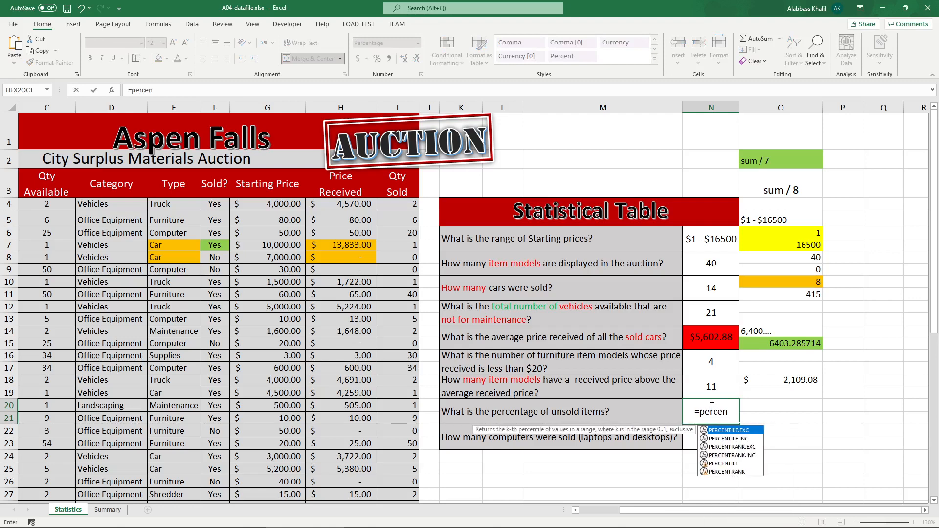
key("BackSpace")
key("BackSpace")
key("BackSpace")
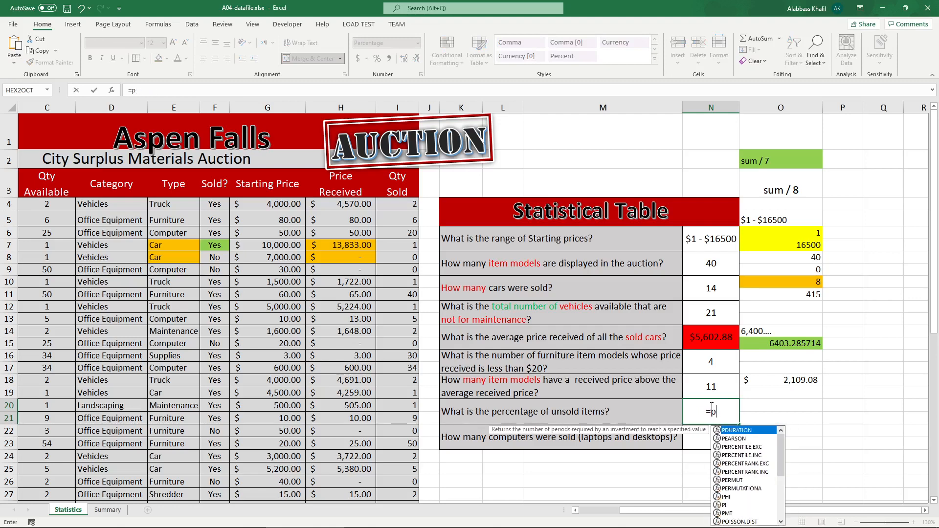
key("BackSpace")
key("BackSpace")
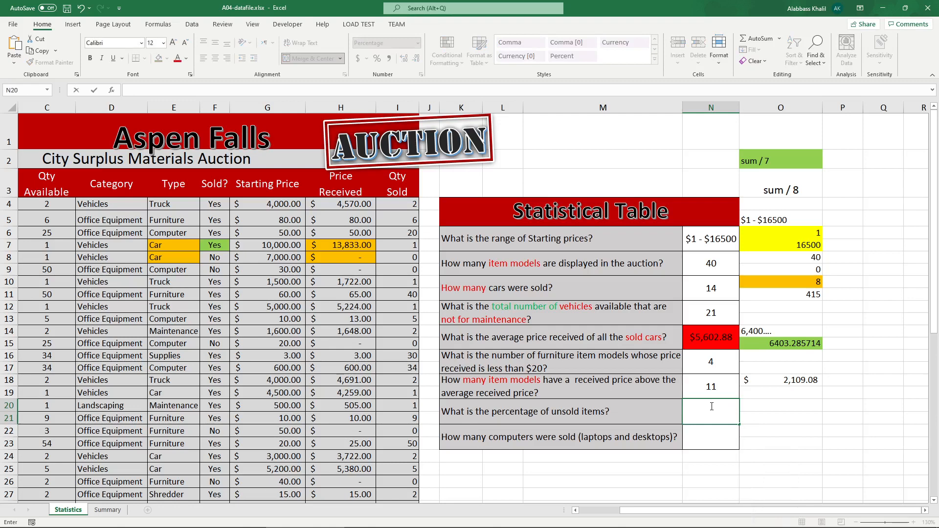
Step: Write the example note "15 red balls, 15 blue, 10 green" in cell M29 below the table
scroll(706, 409, "down", 1)
left_click(633, 397)
scroll(635, 394, "down", 1)
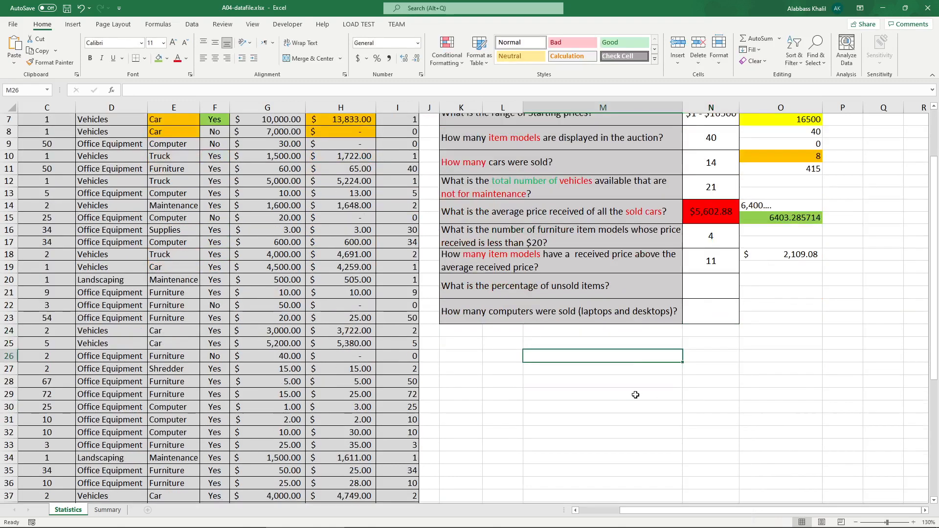
left_click(593, 390)
type("15,")
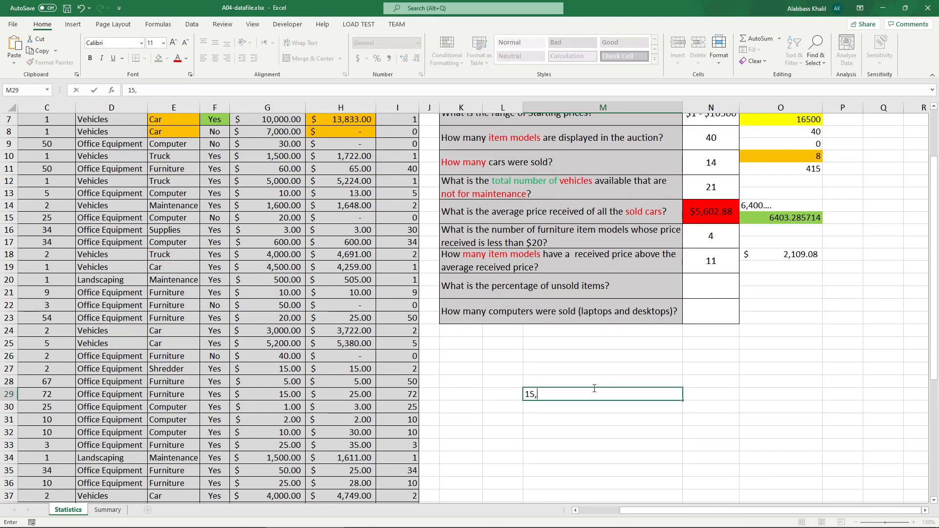
key("BackSpace")
type("red balls, 15 blue, 10 g")
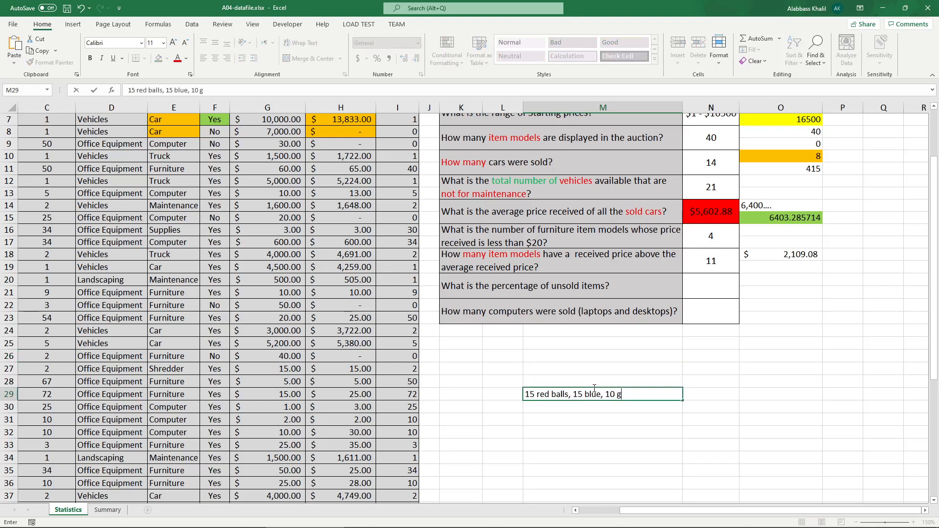
type("reen")
key("Return")
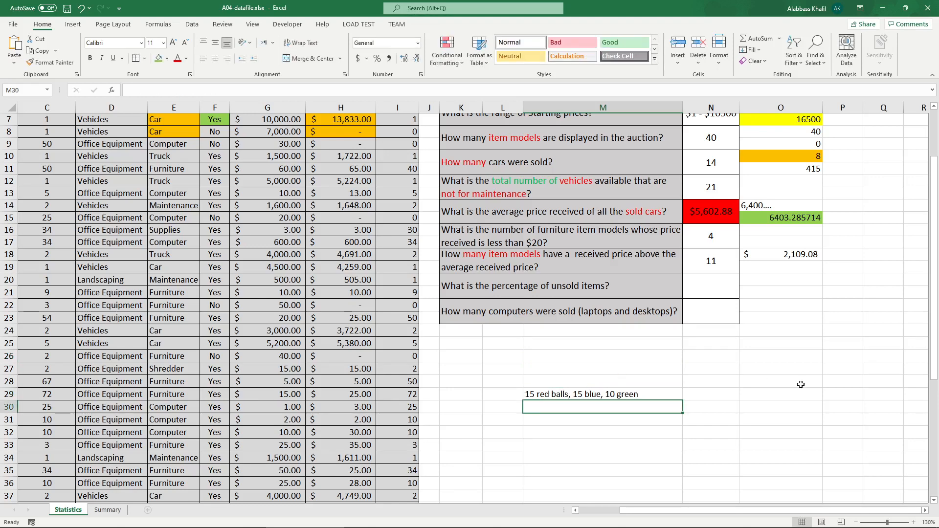
Step: Calculate a sample percentage in M31 with the formula = 15 / 40 * 100
key("Down")
type("= 15")
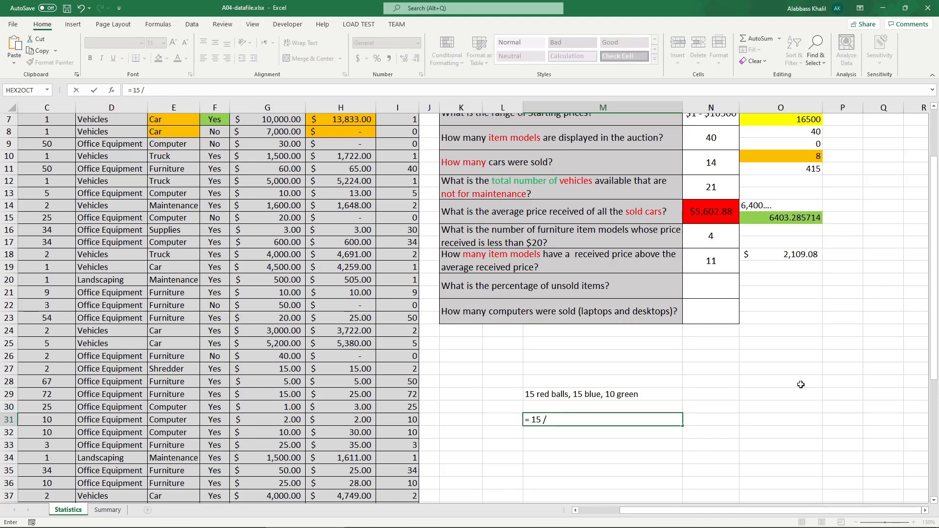
type("/ 40 * 100")
key("Return")
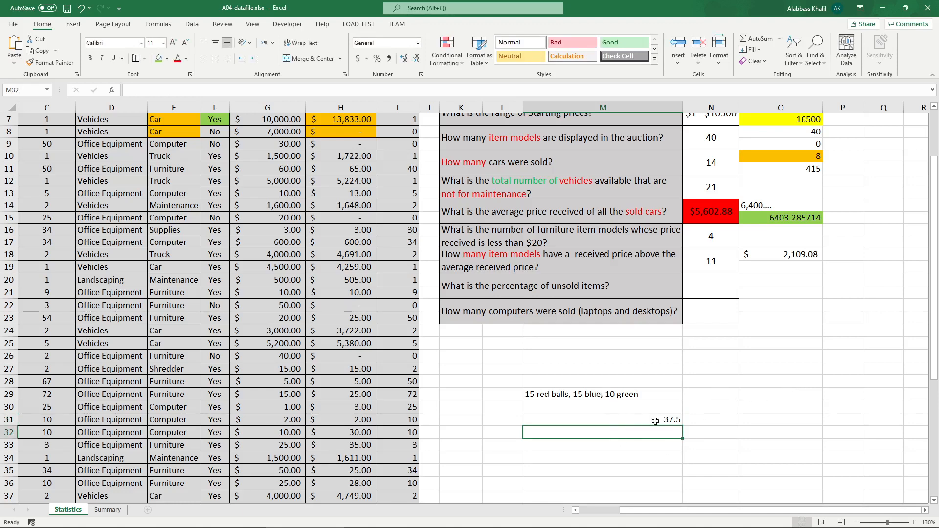
left_click(673, 420)
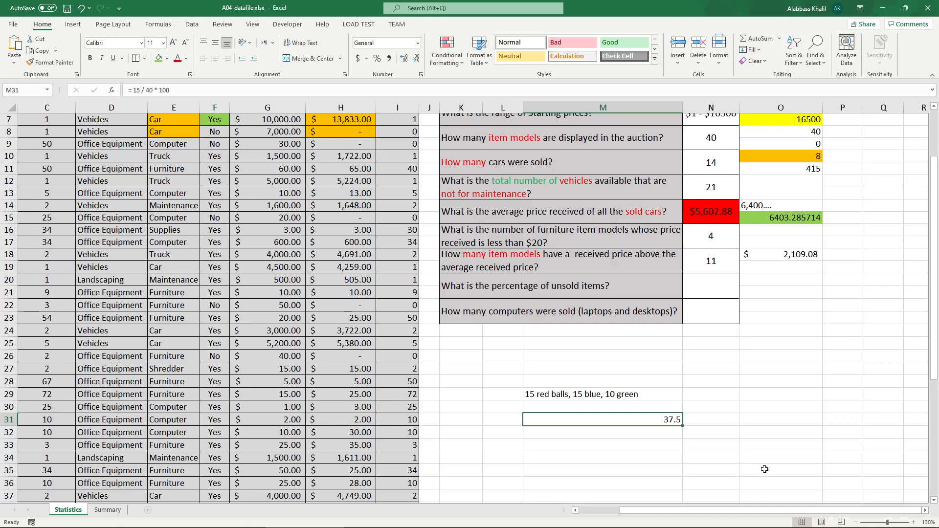
double_click(671, 419)
Step: Apply the Percentage number format to cell M32 below the sample calculation
left_click(728, 376)
left_click(713, 276)
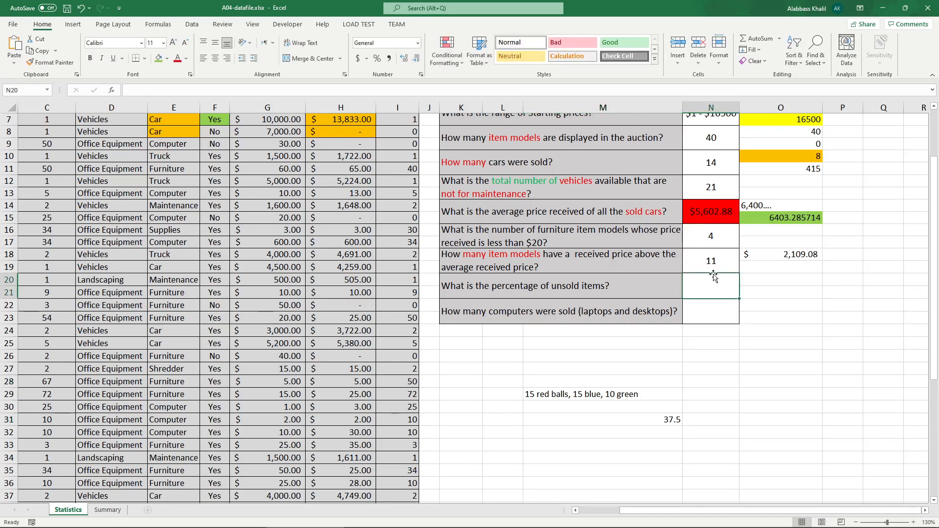
left_click(623, 277)
left_click(697, 280)
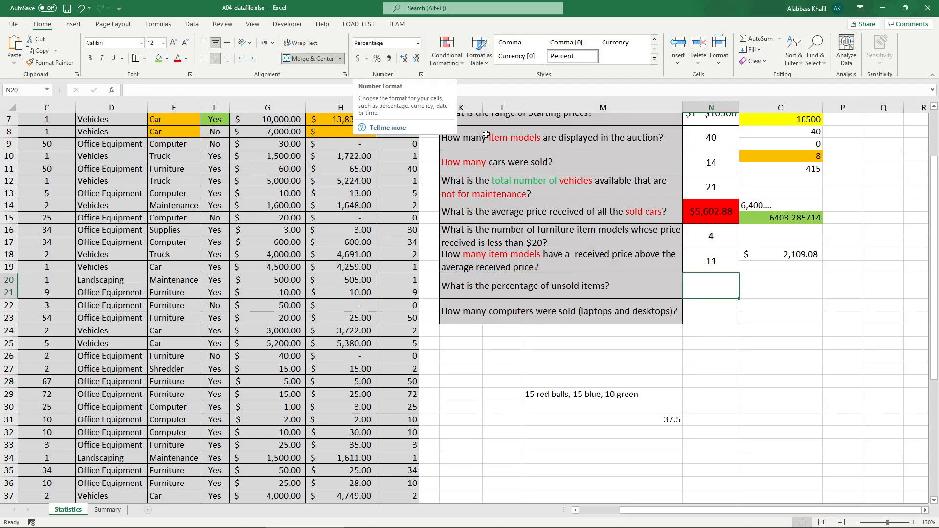
left_click(647, 431)
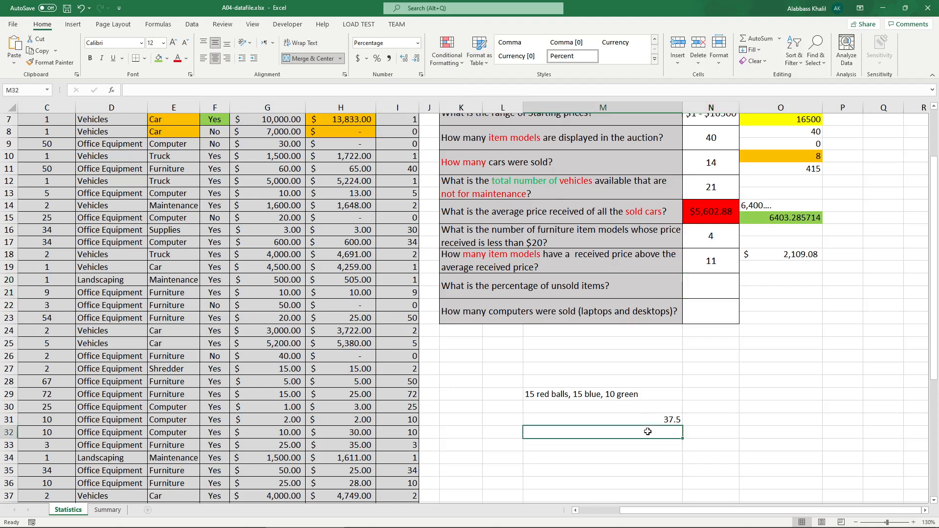
left_click(418, 43)
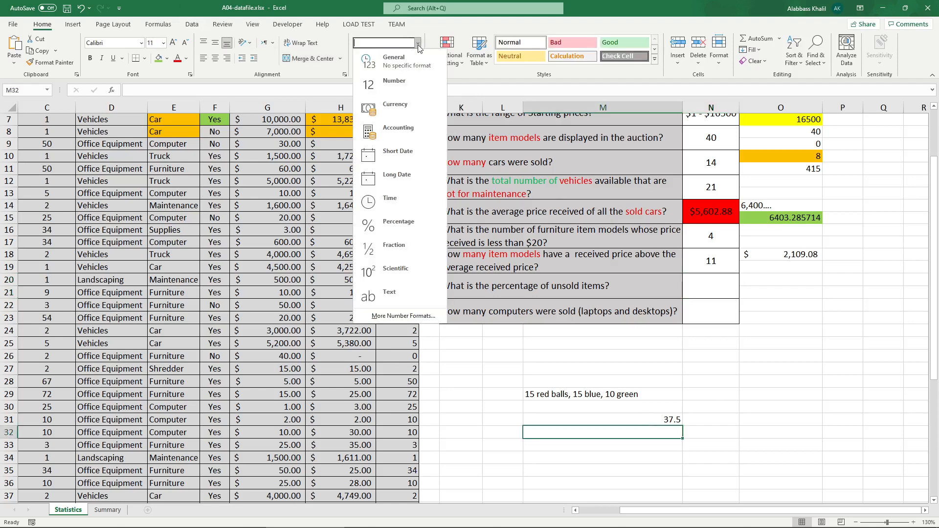
left_click(413, 226)
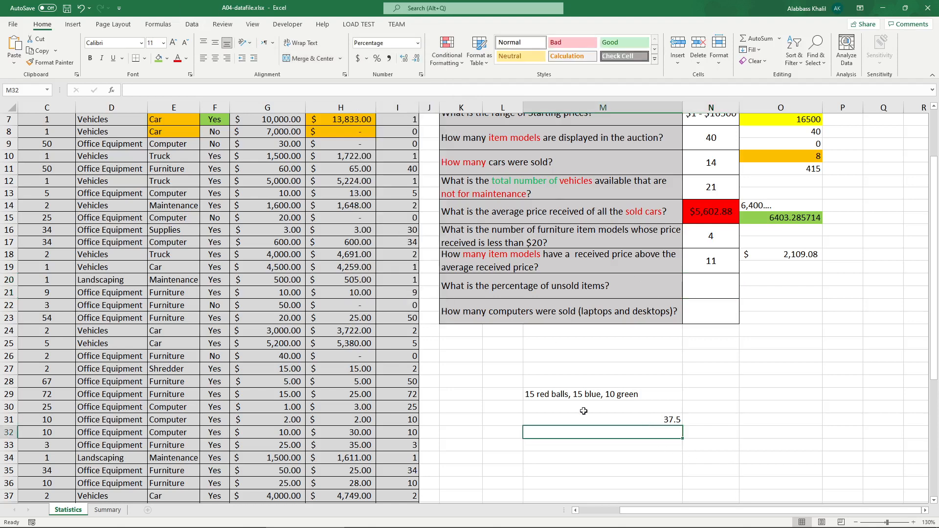
Step: Enter the sample formula = 15 / 40 in cell M32 so it shows as a percentage
type("=")
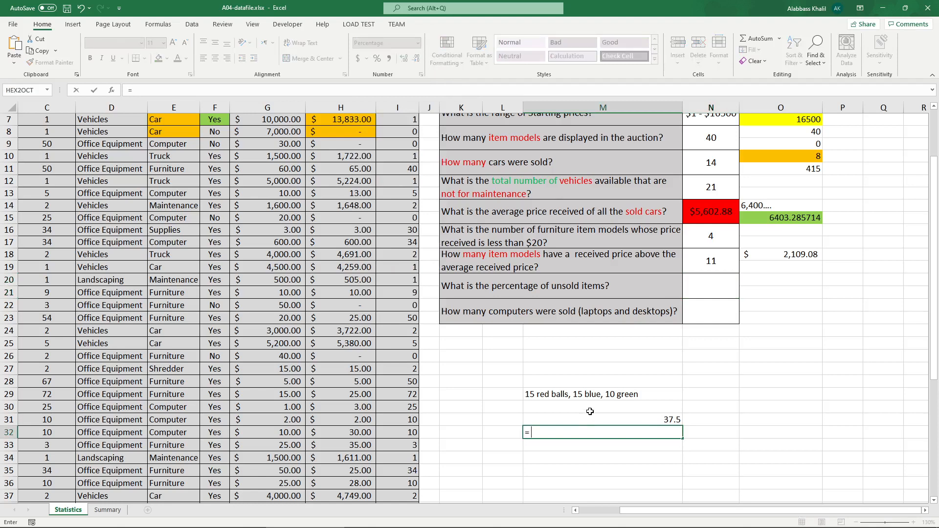
type(" 15 / 40")
key("Return")
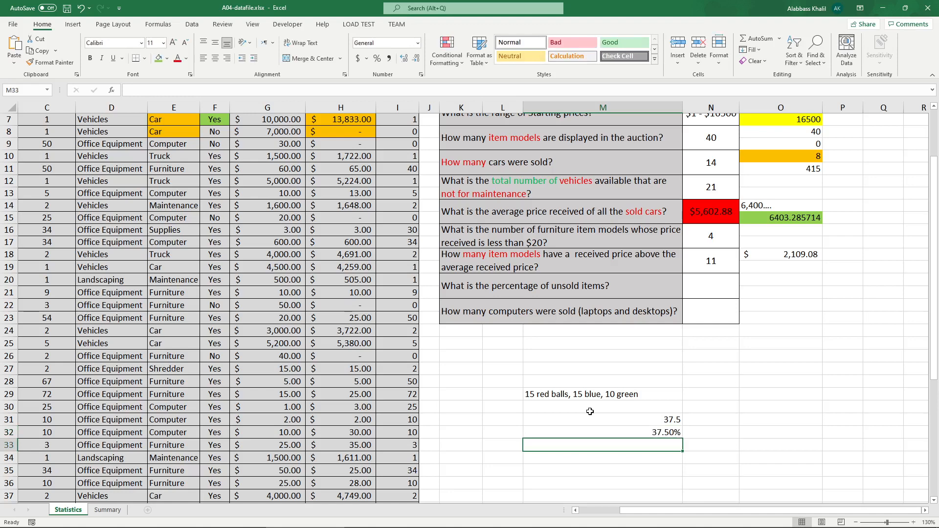
left_click(636, 434)
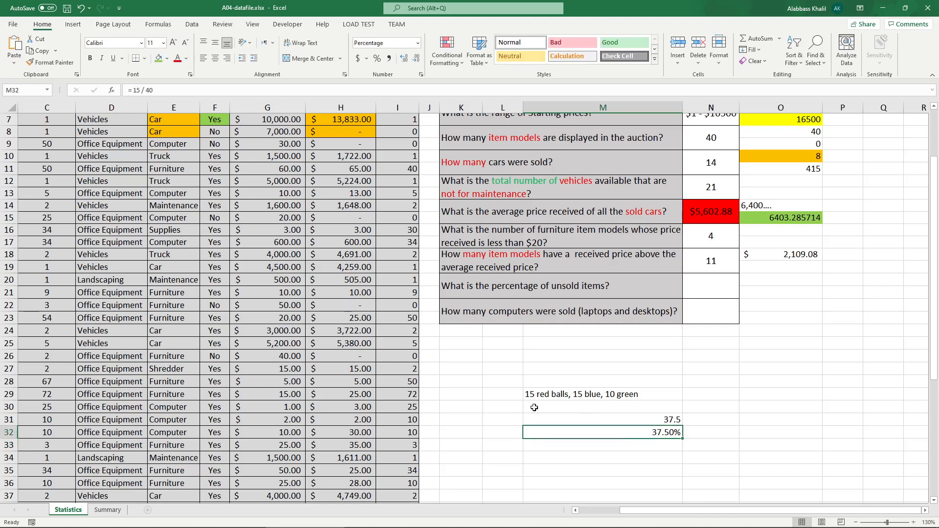
key("ctrl+1")
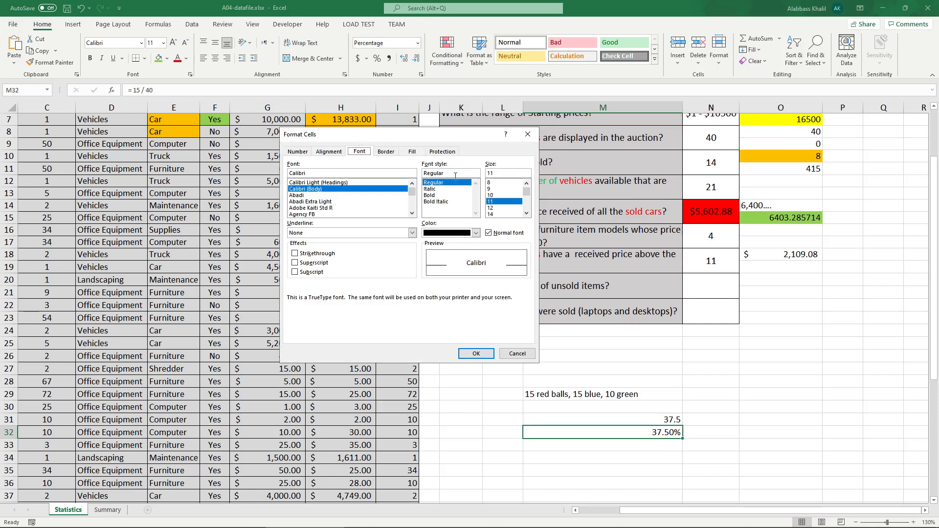
left_click(517, 353)
Step: Count the unsold items in N20 with =COUNTIF(F4:F43, "NO")
left_click(725, 285)
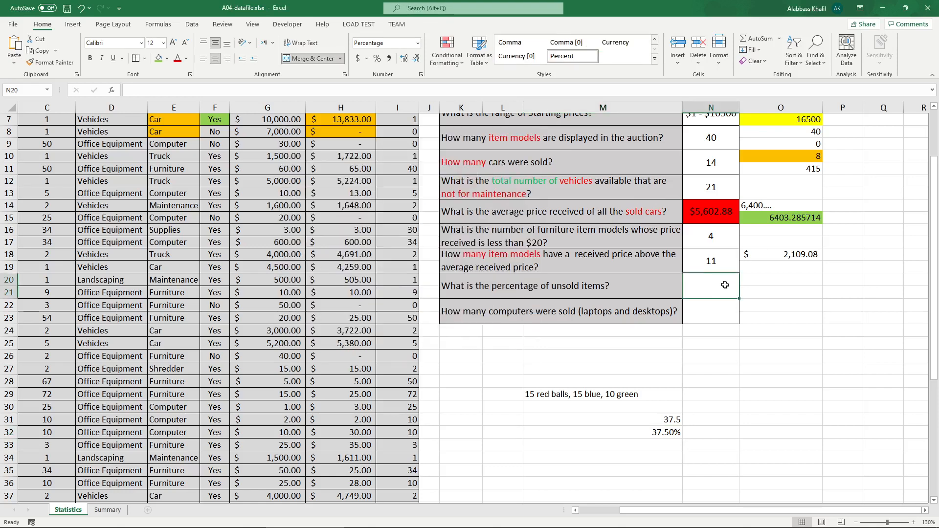
type("=")
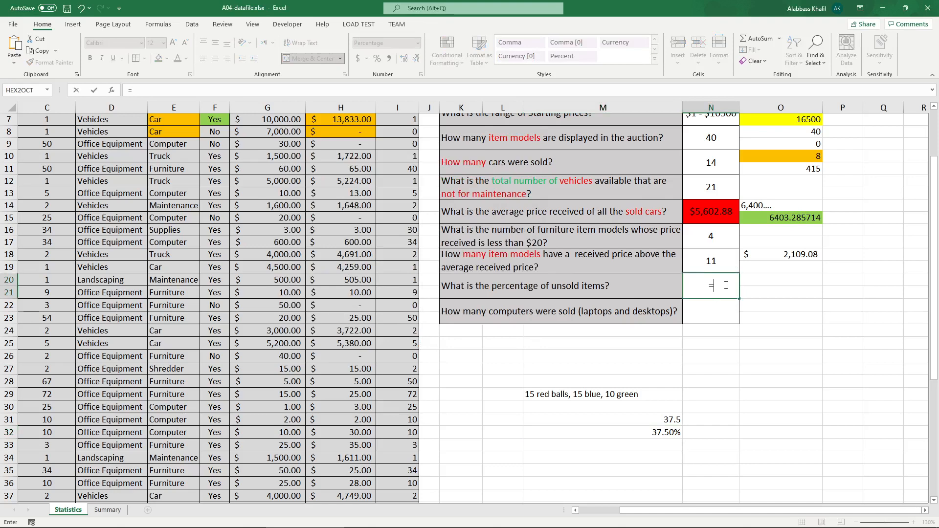
type("count")
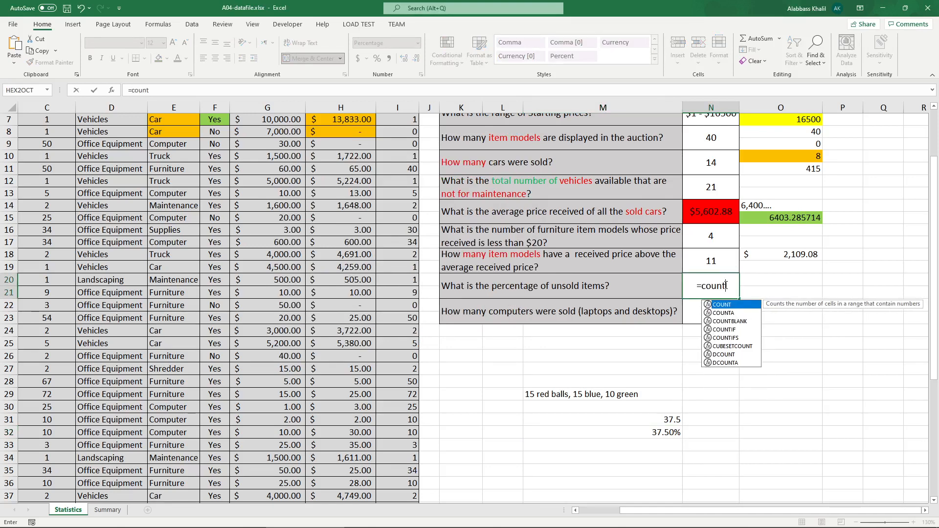
type("if")
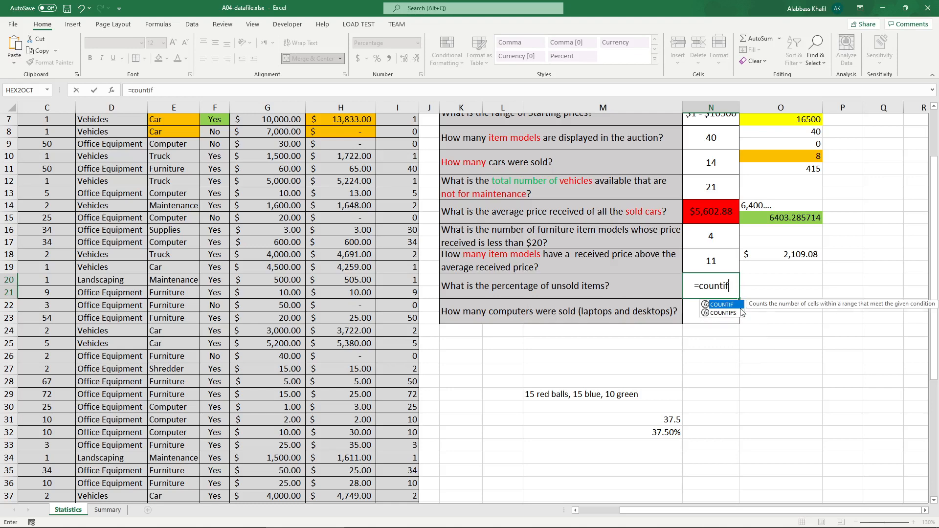
key("Tab")
scroll(246, 216, "up", 2)
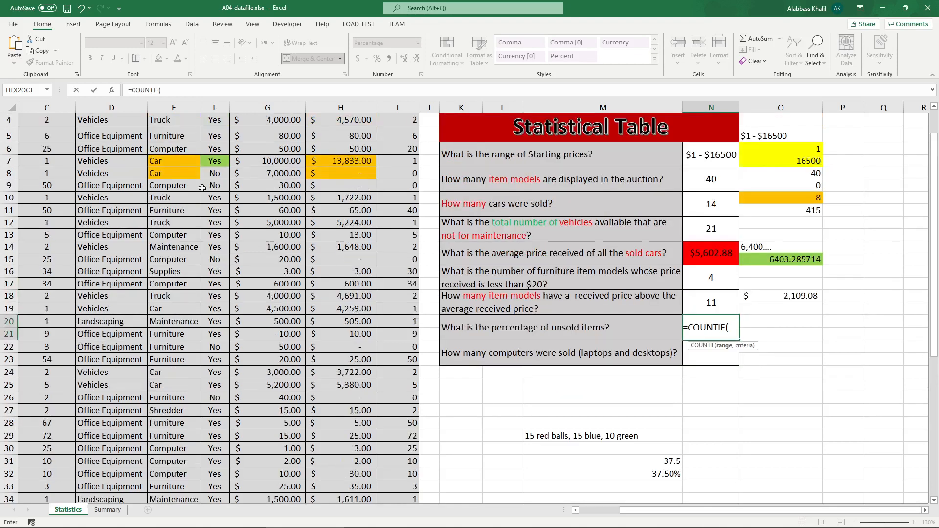
left_click(221, 203)
scroll(222, 203, "down", 4)
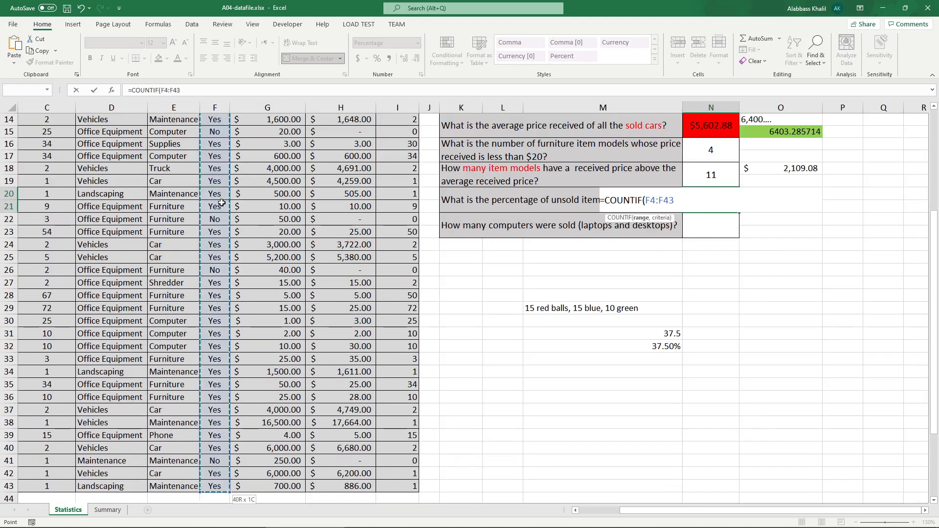
type(":F43m")
key("BackSpace")
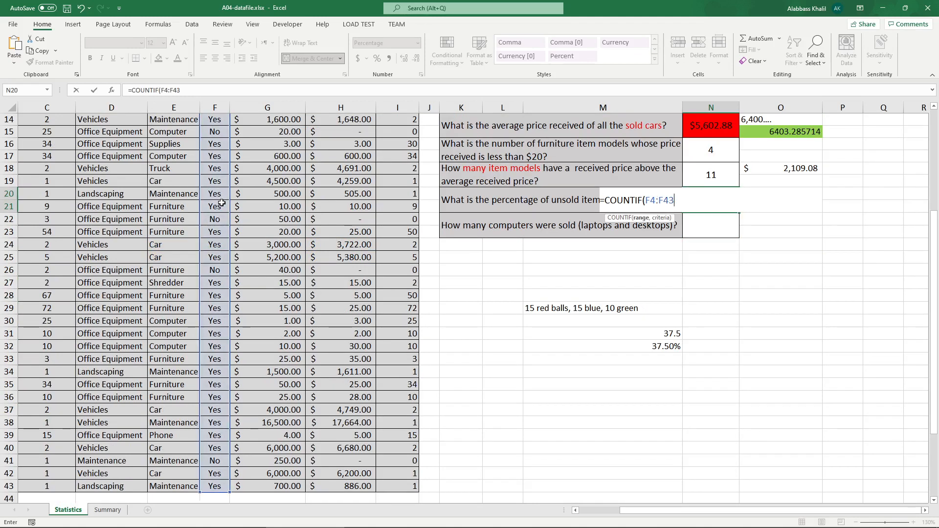
type(", \"NO\")")
key("Return")
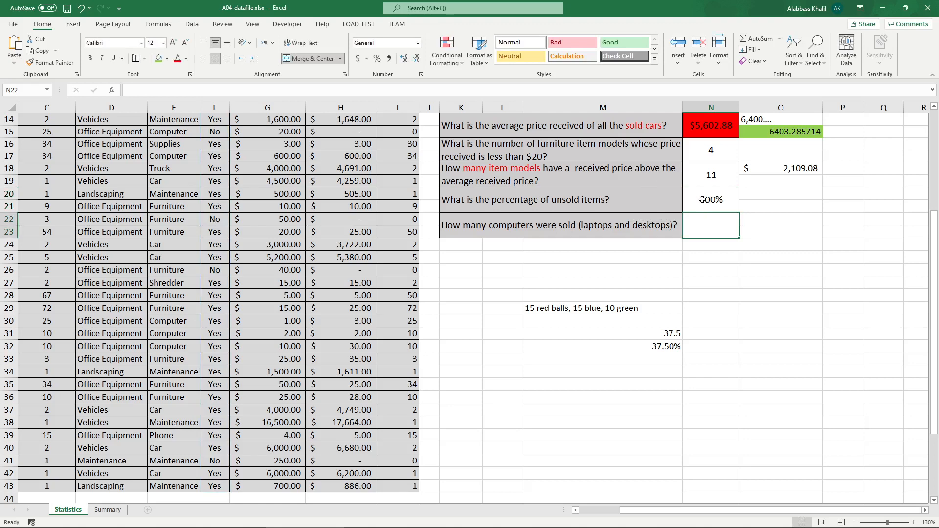
Step: Edit N20 to divide the COUNTIF result by the item model count in N8, giving the unsold percentage
scroll(705, 202, "up", 5)
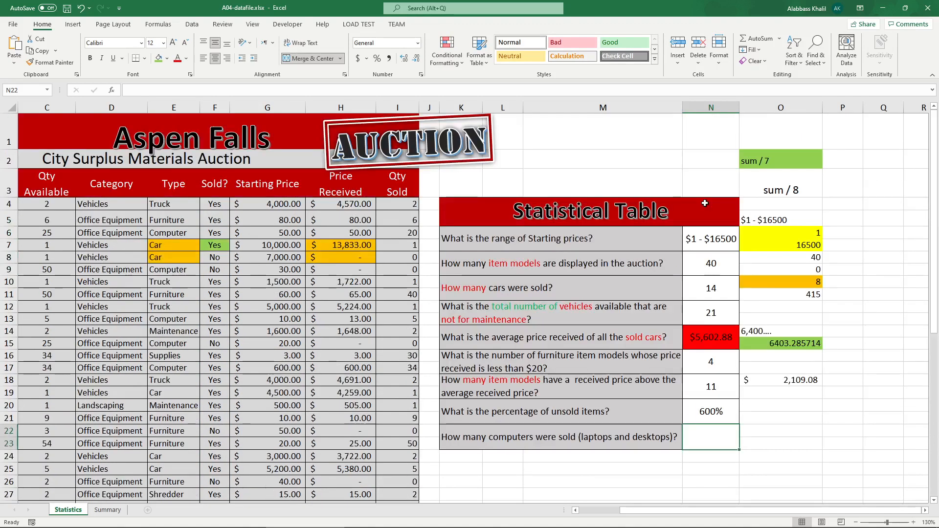
left_click(725, 412)
double_click(725, 412)
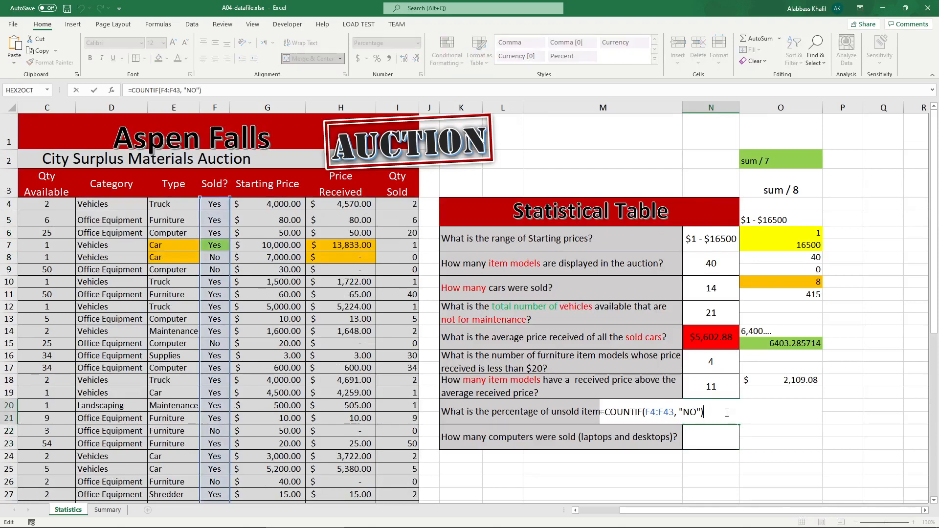
type("/")
type("coun")
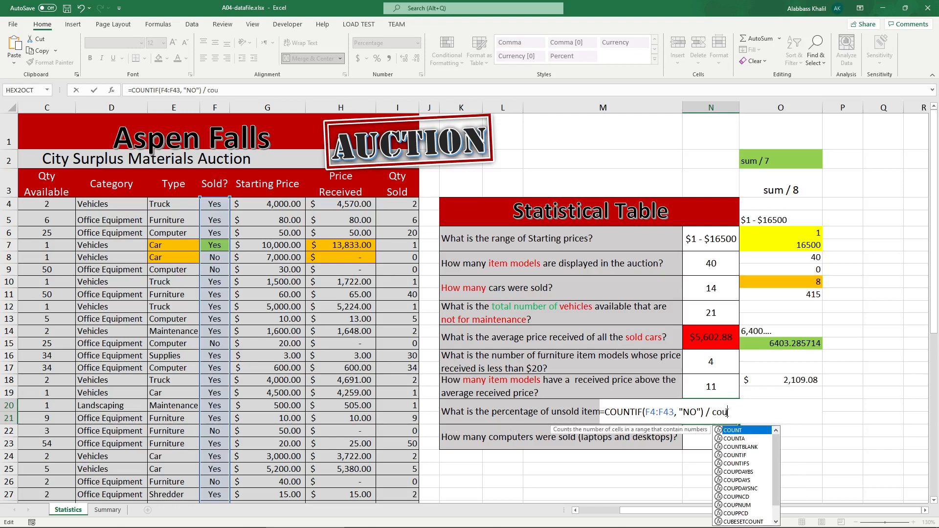
key("BackSpace")
key("BackSpace")
key("BackSpace")
key("BackSpace")
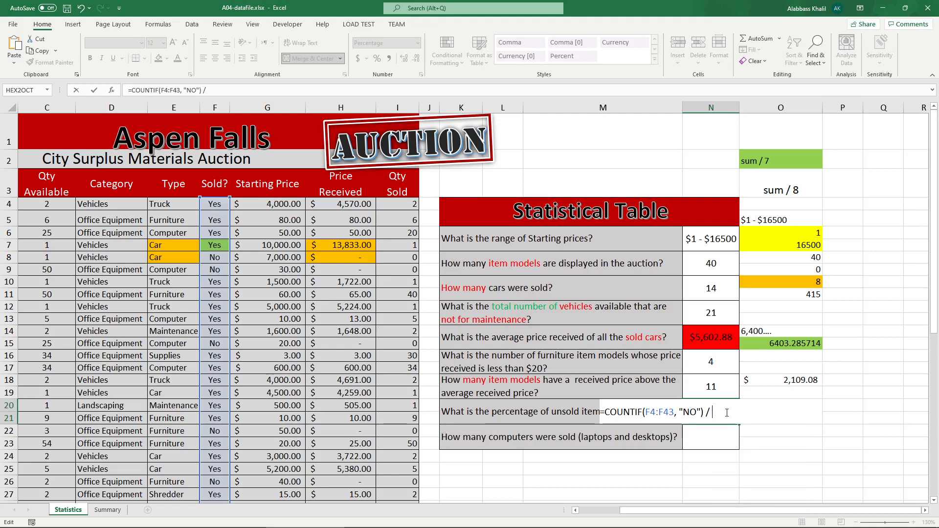
left_click(721, 262)
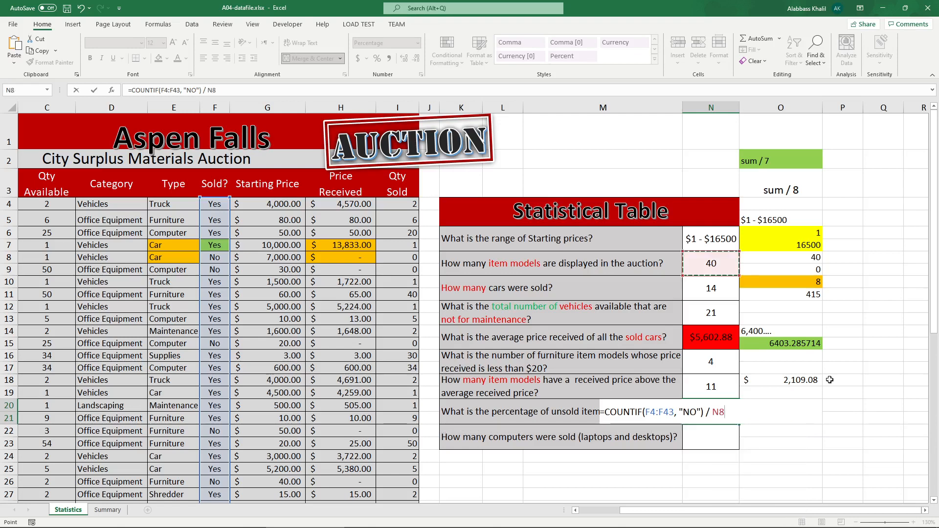
key("Return")
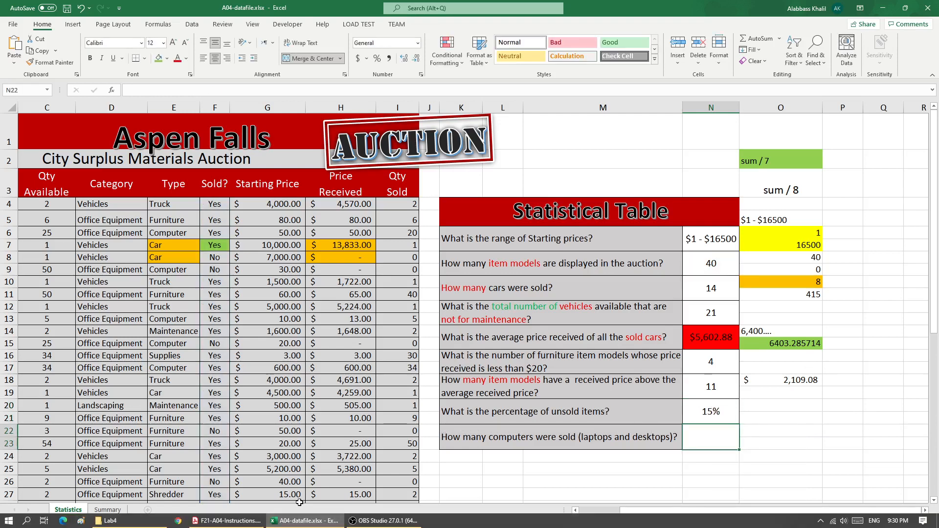
Step: Switch to the instructions PDF and underline the question about computers sold (laptops and desktops)
left_click(230, 521)
mouse_move(584, 455)
left_mouse_down()
mouse_move(635, 468)
mouse_move(571, 457)
left_mouse_up()
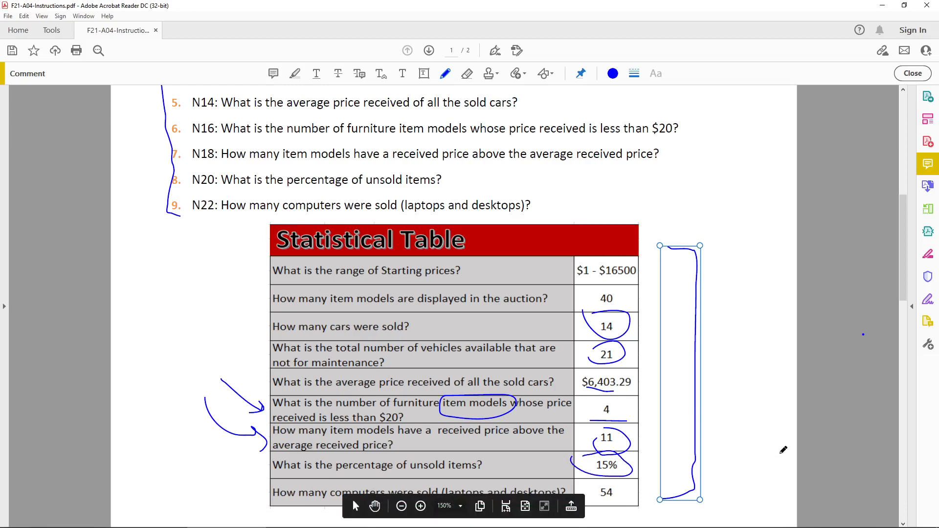
left_click(851, 420)
scroll(644, 446, "down", 1)
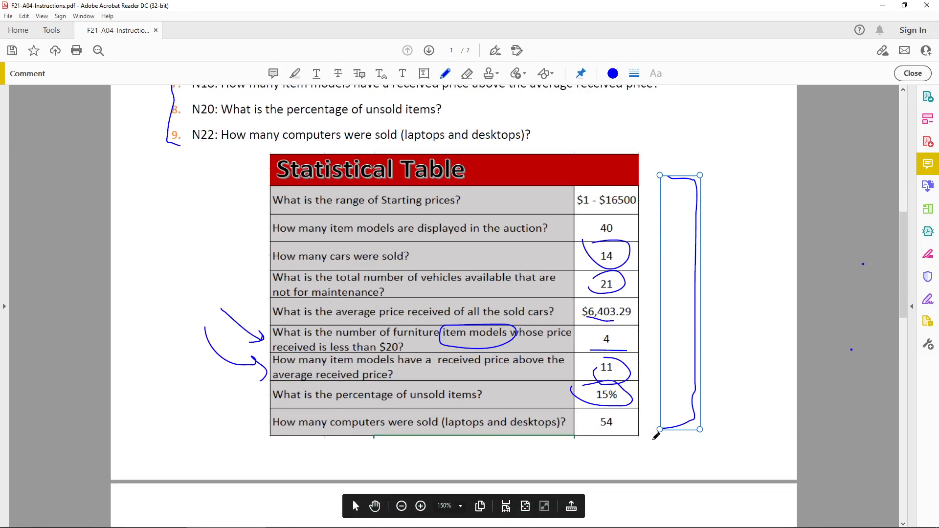
mouse_move(195, 390)
left_mouse_down()
mouse_move(203, 411)
mouse_move(569, 406)
mouse_move(203, 415)
left_mouse_up()
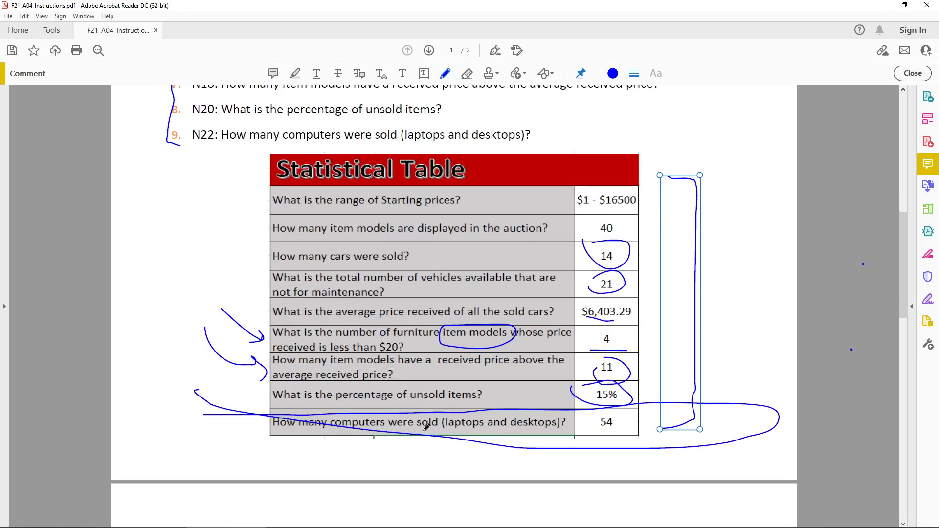
left_click_drag(445, 434, 564, 433)
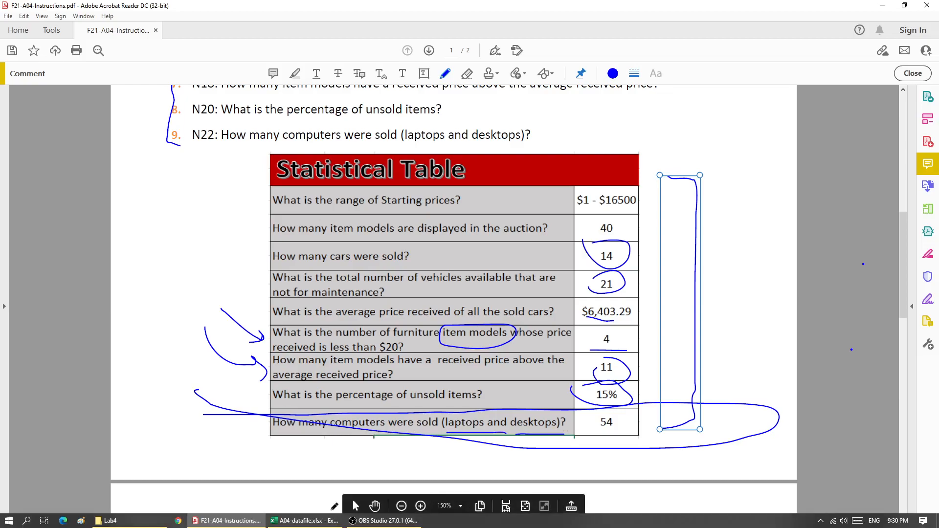
Step: Return to the workbook and fill the Desktop Computer and Laptop item cells, B6 and B17, green
left_click(303, 520)
scroll(562, 440, "down", 2)
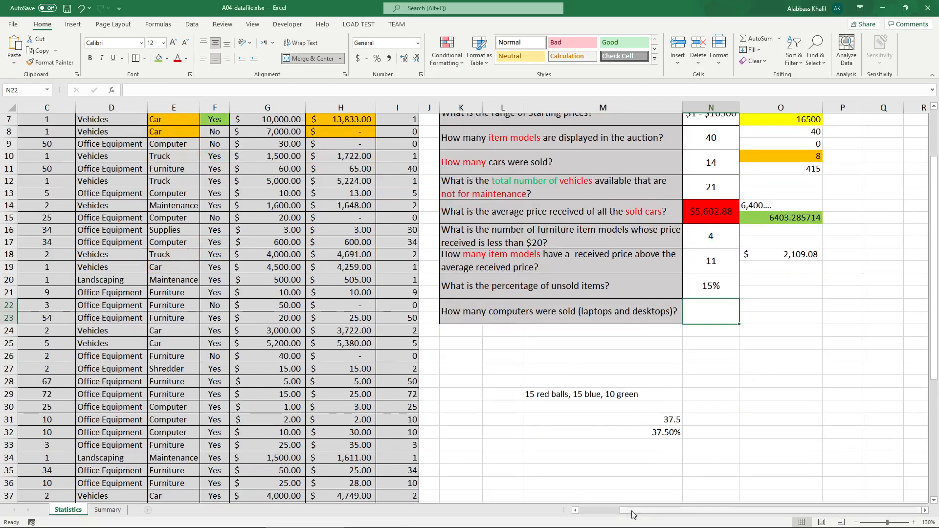
scroll(631, 510, "left", 2)
scroll(630, 474, "up", 1)
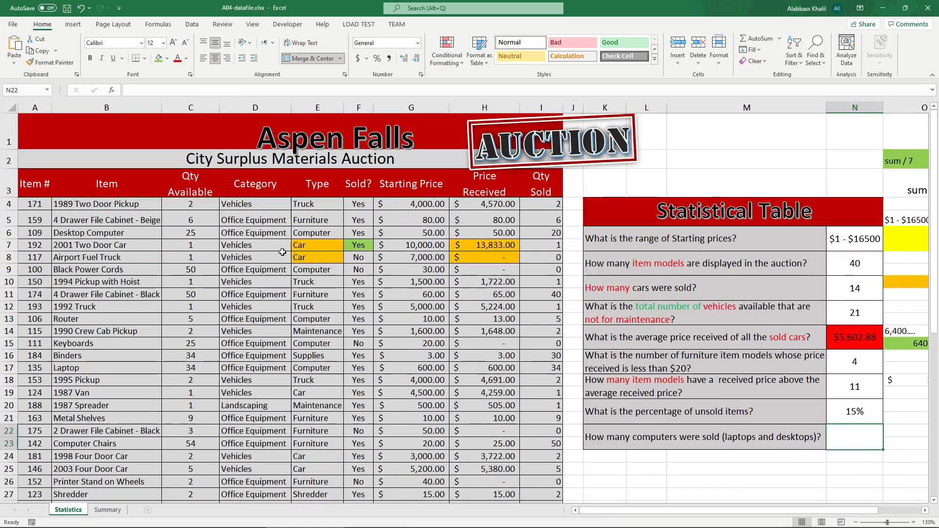
scroll(430, 275, "up", 1)
left_click(98, 108)
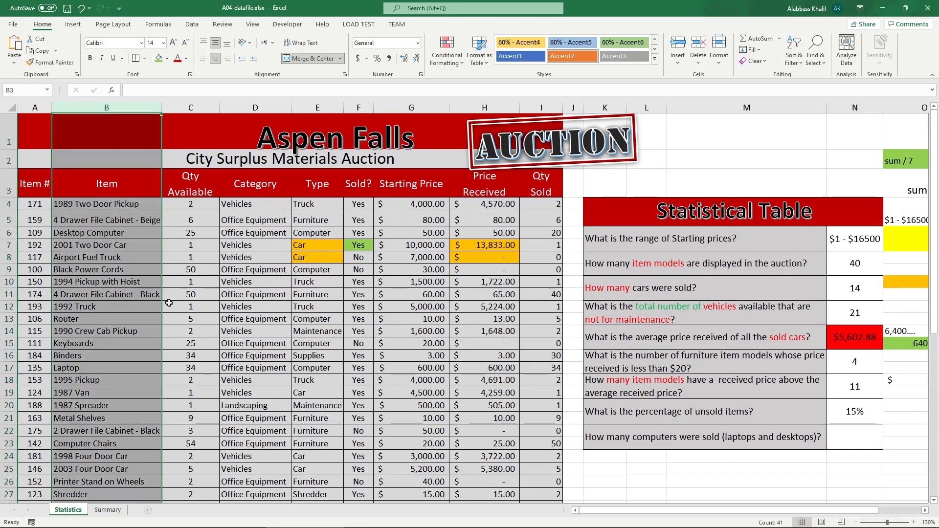
left_click(73, 233)
left_click(159, 58)
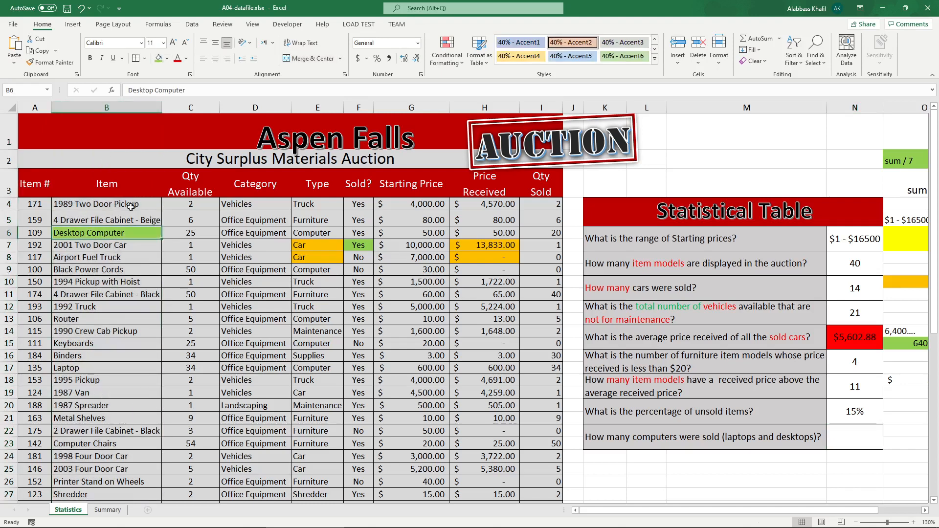
scroll(103, 373, "down", 1)
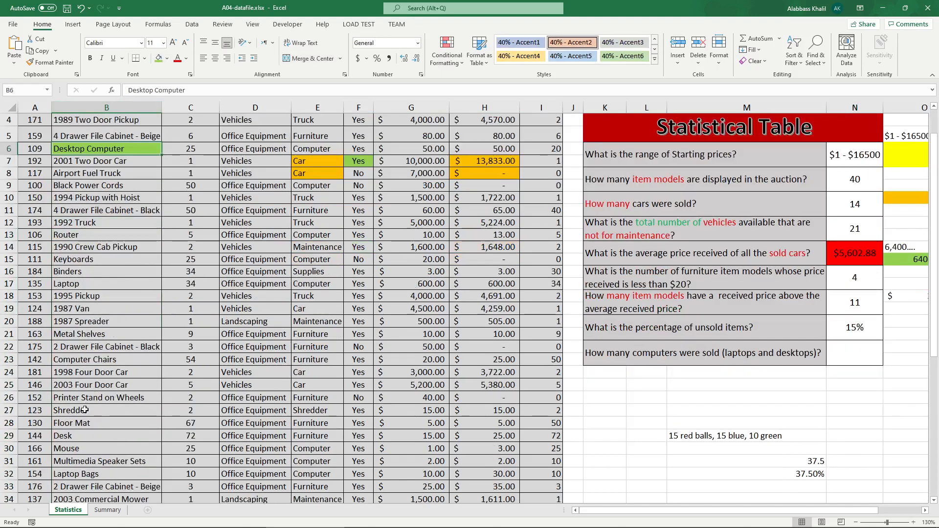
left_click(74, 283)
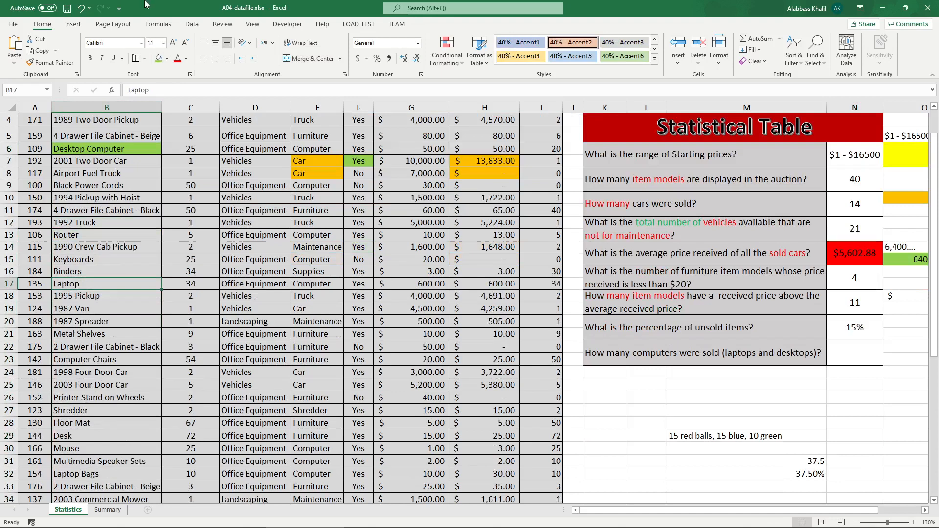
left_click(158, 58)
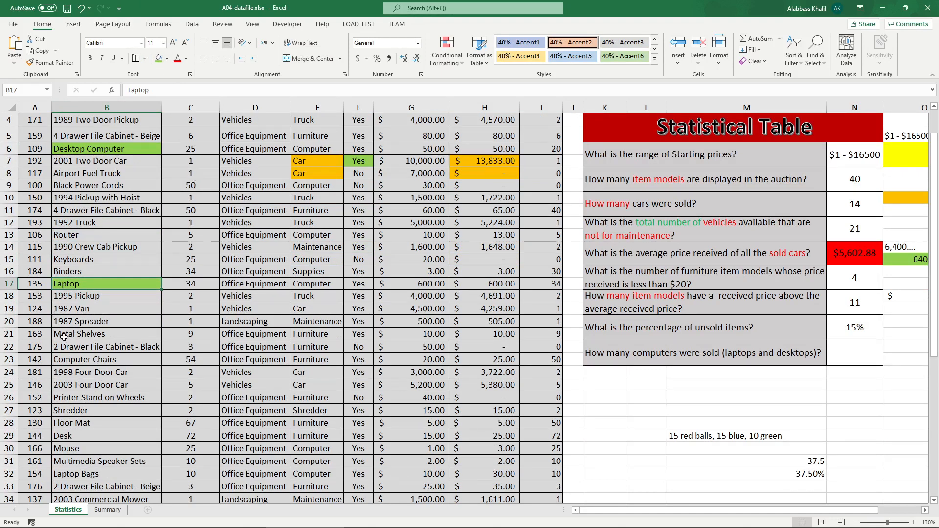
left_click(145, 359)
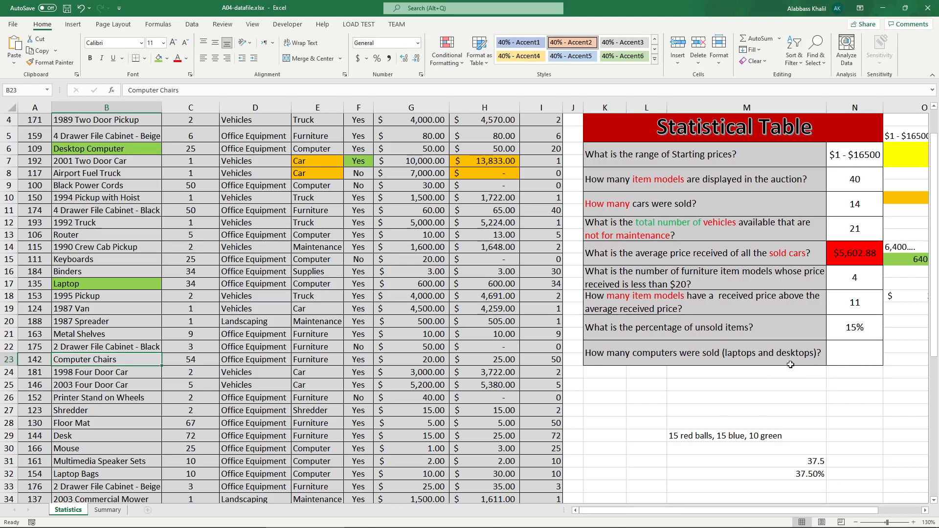
Step: Begin a SUMIFS formula in N22 for computers sold, using the Qty Sold range I4:I43 as the sum range
left_click(749, 354)
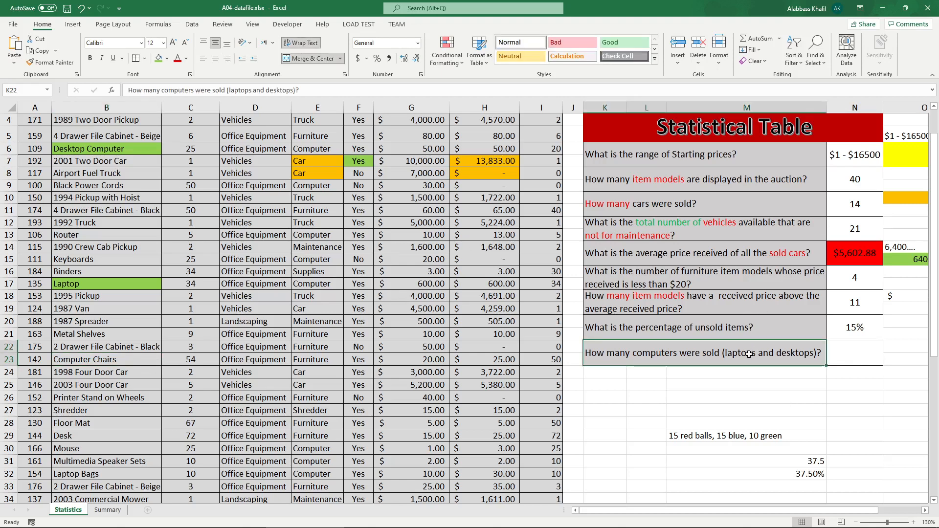
left_click(132, 152)
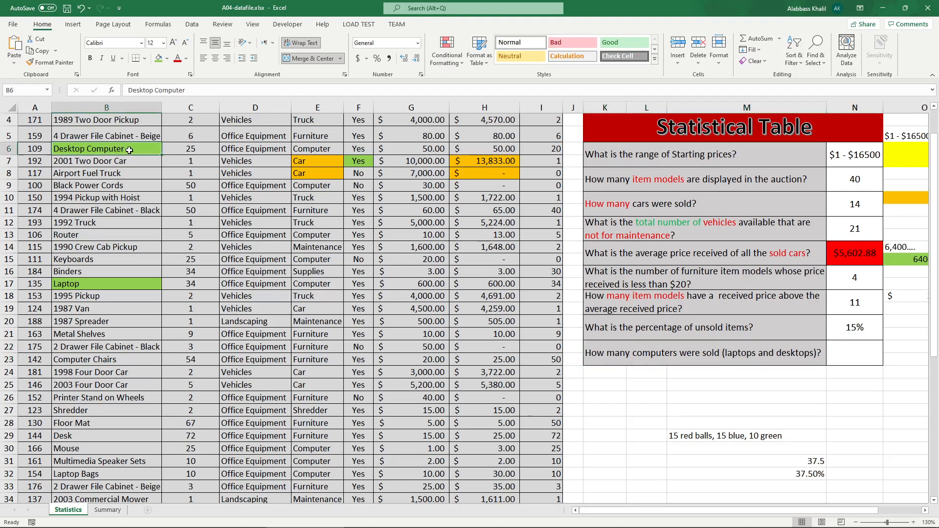
left_click(111, 285)
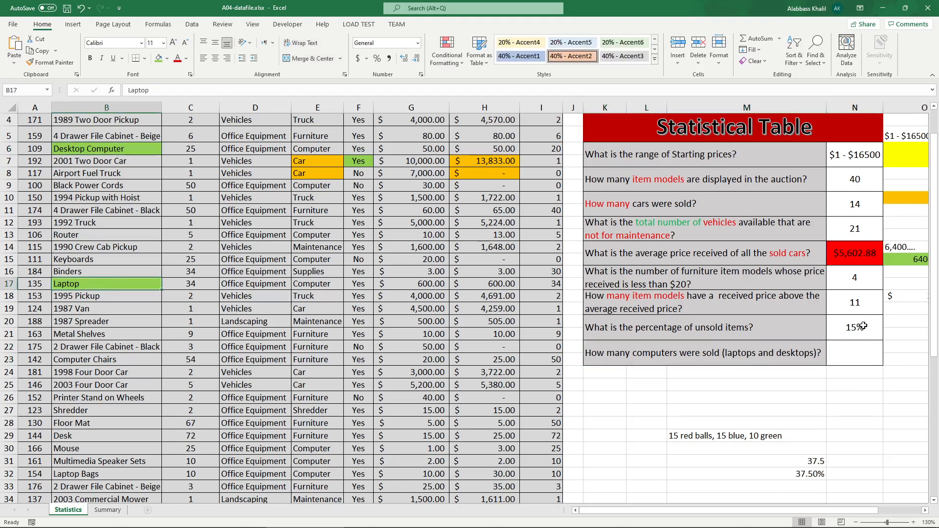
left_click(863, 352)
type("=SUMIFS(")
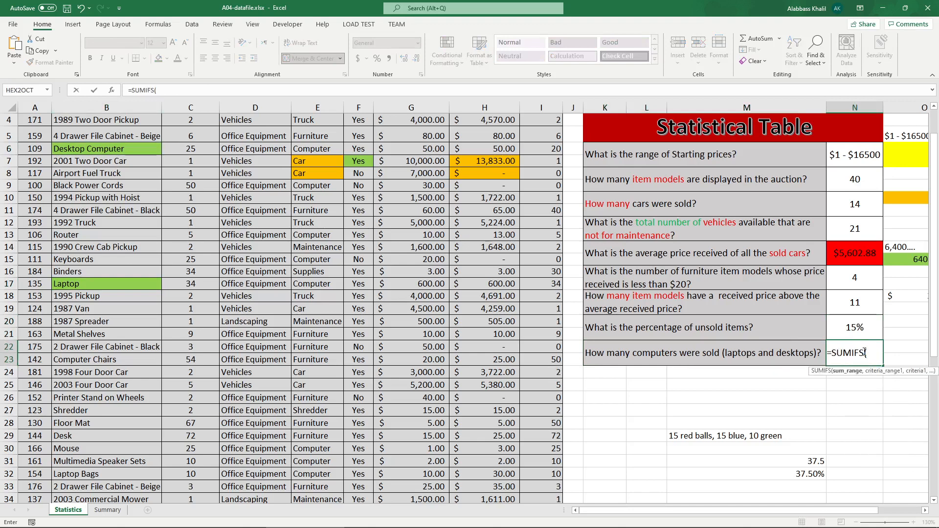
scroll(864, 352, "up", 1)
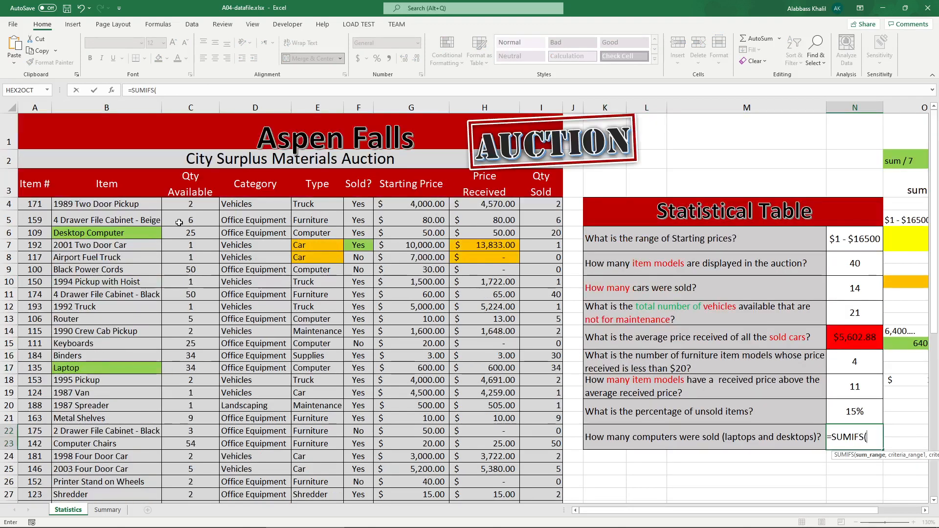
left_click_drag(182, 204, 193, 499)
scroll(605, 202, "up", 10)
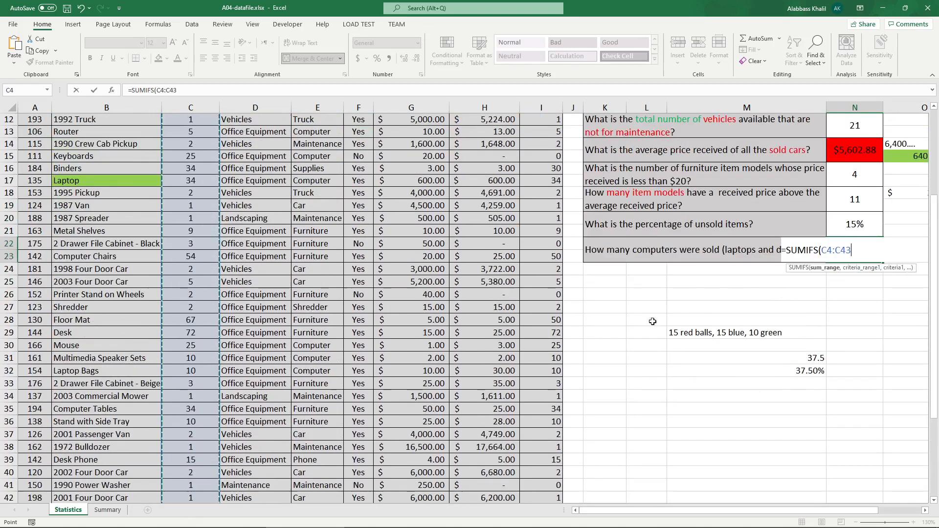
left_click_drag(547, 149, 551, 485)
scroll(748, 318, "up", 4)
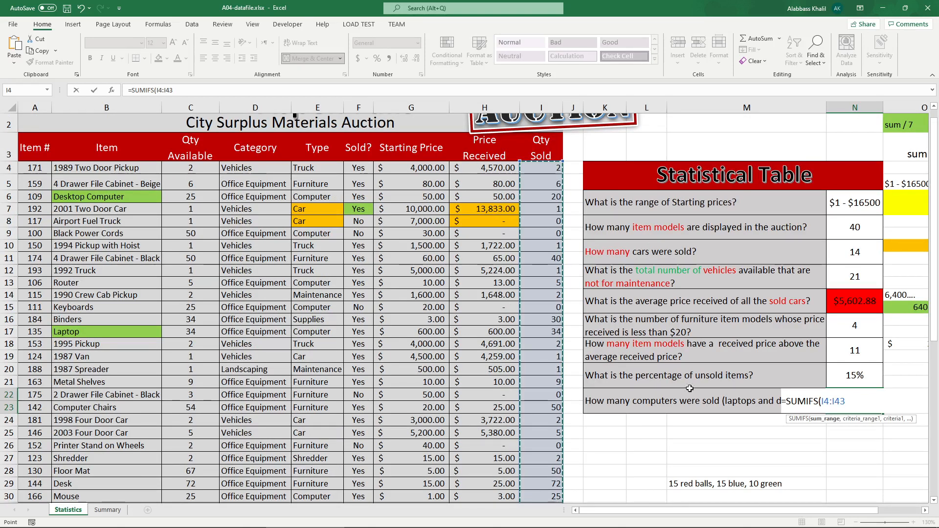
type(",")
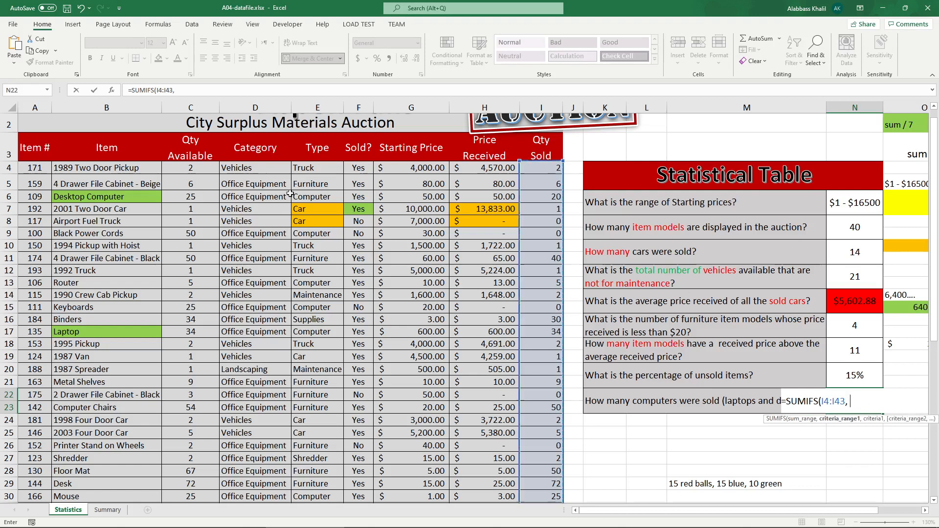
Step: Add criteria requiring B4:B43 to equal "Desktop Computer" and " Laptop", and enter the N22 formula
left_click_drag(123, 168, 127, 496)
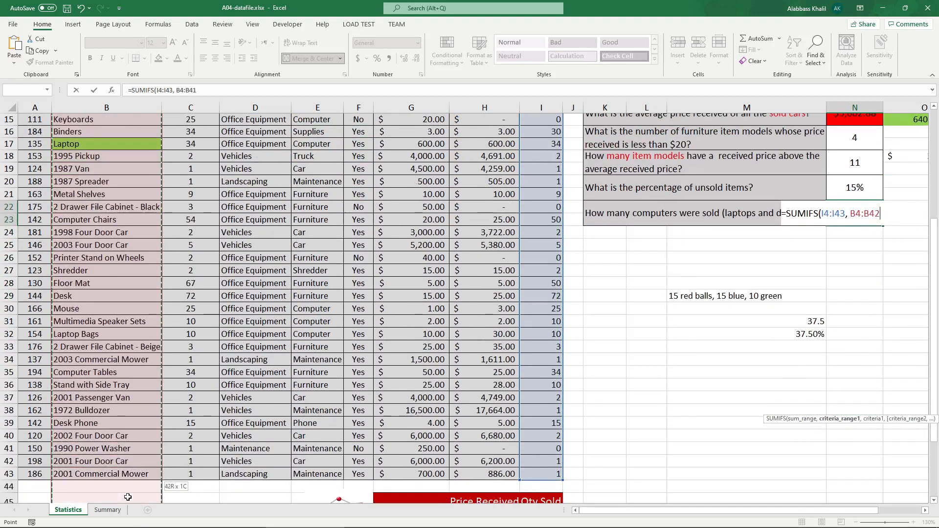
scroll(197, 433, "up", 5)
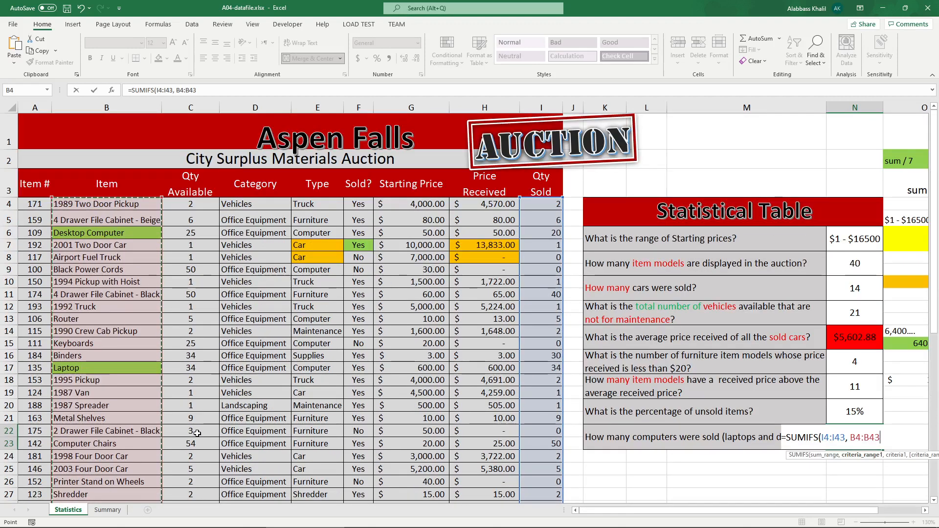
type(", \"Des")
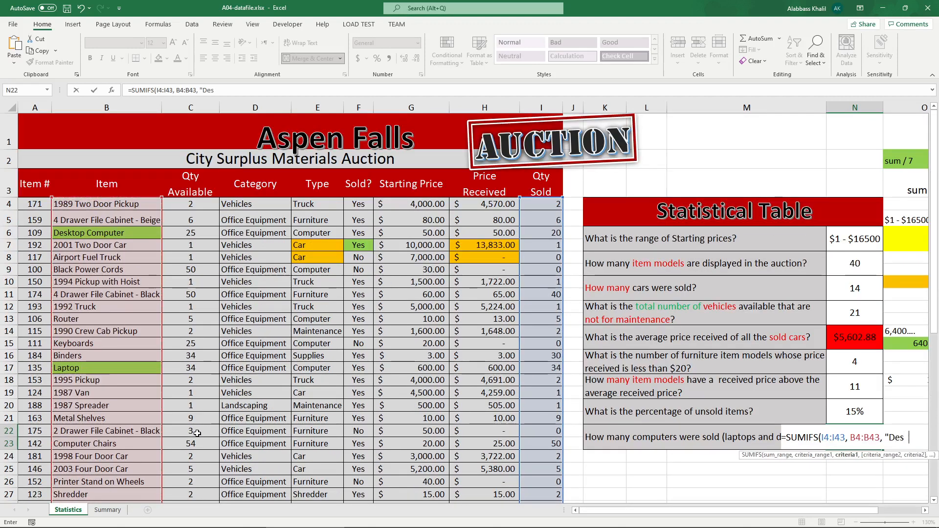
type("ktop Computer\"")
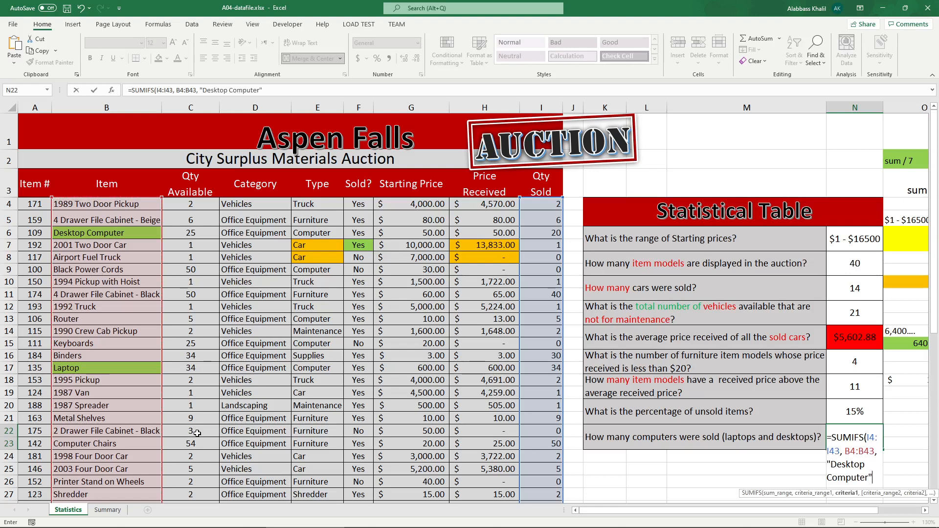
type(",")
left_click_drag(106, 204, 106, 460)
scroll(105, 460, "up", 5)
type(", B4:B43,")
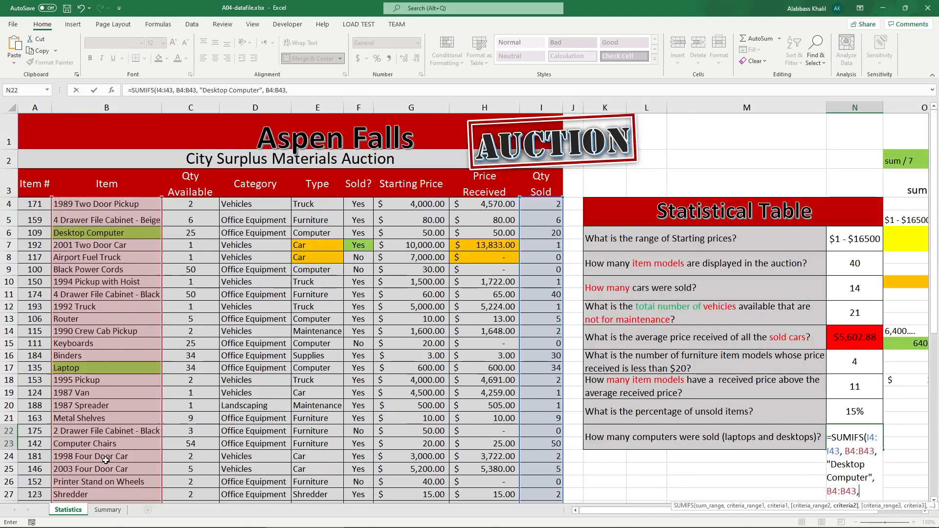
type(" \" Laptop")
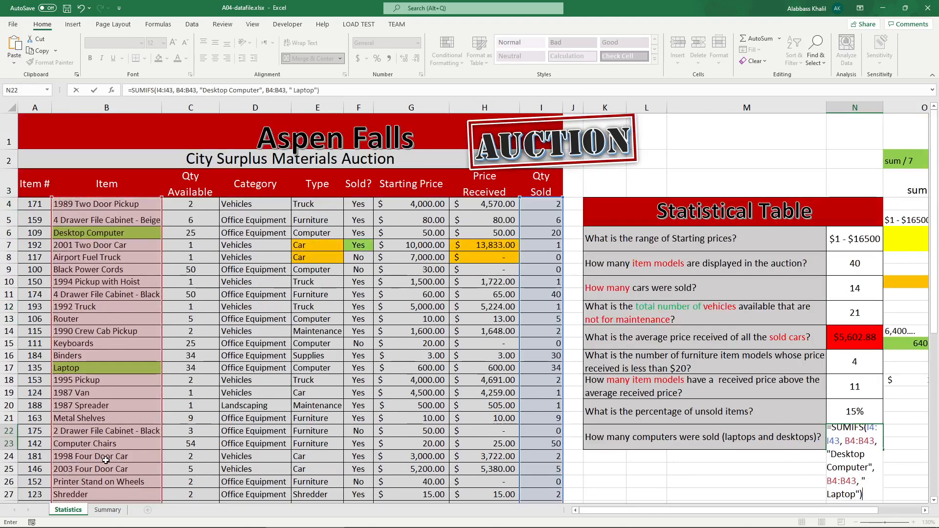
key("Return")
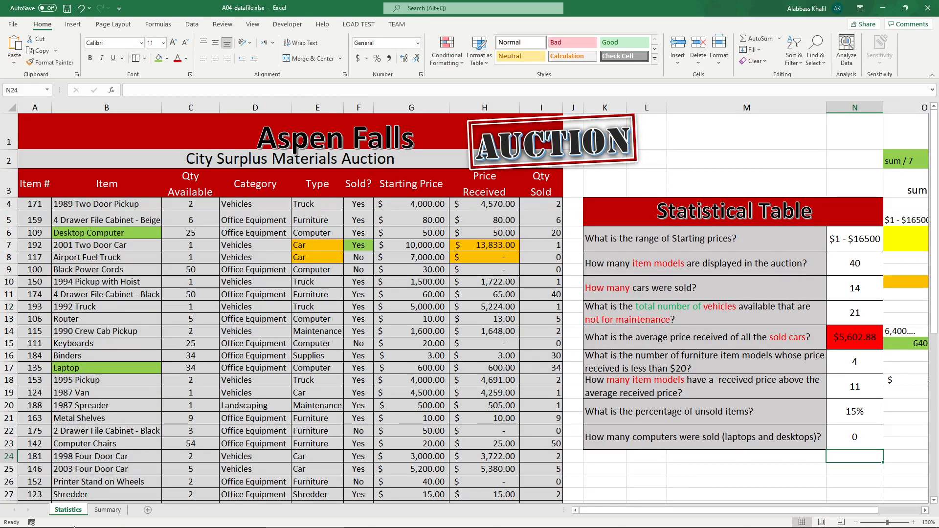
Step: Inspect the SUMIFS formula in N22 in the formula bar
left_click(856, 438)
left_click(158, 90)
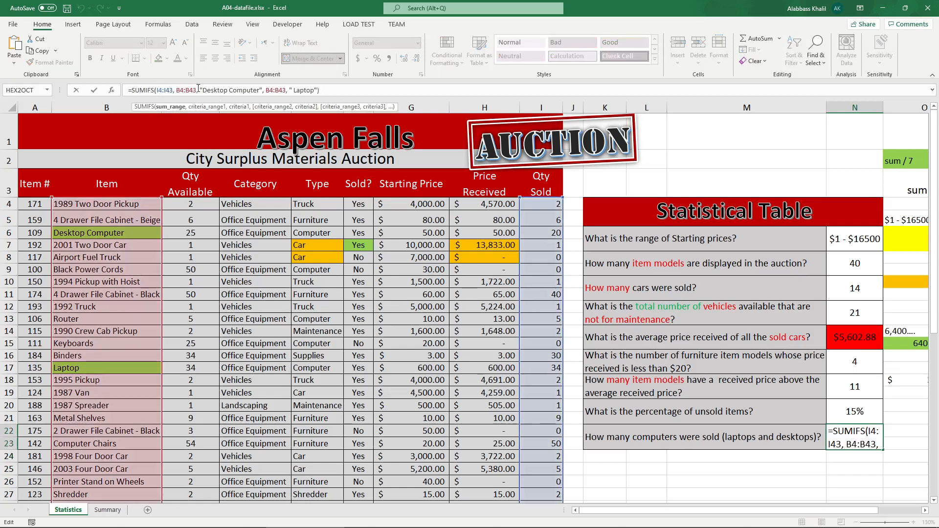
left_click(186, 90)
left_click_drag(202, 90, 305, 93)
key("Return")
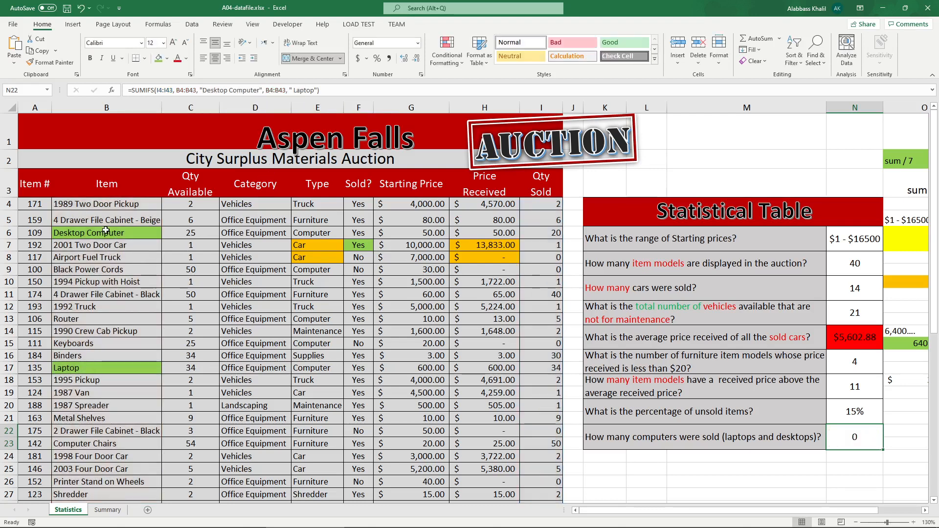
Step: Fill the Airport Fuel Truck item cell B8 orange
left_click(77, 258)
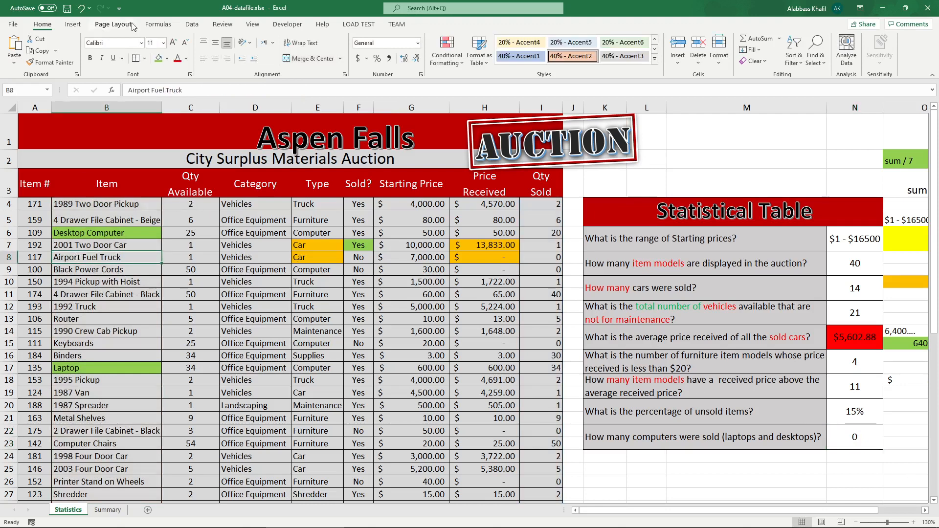
left_click(167, 58)
left_click(177, 150)
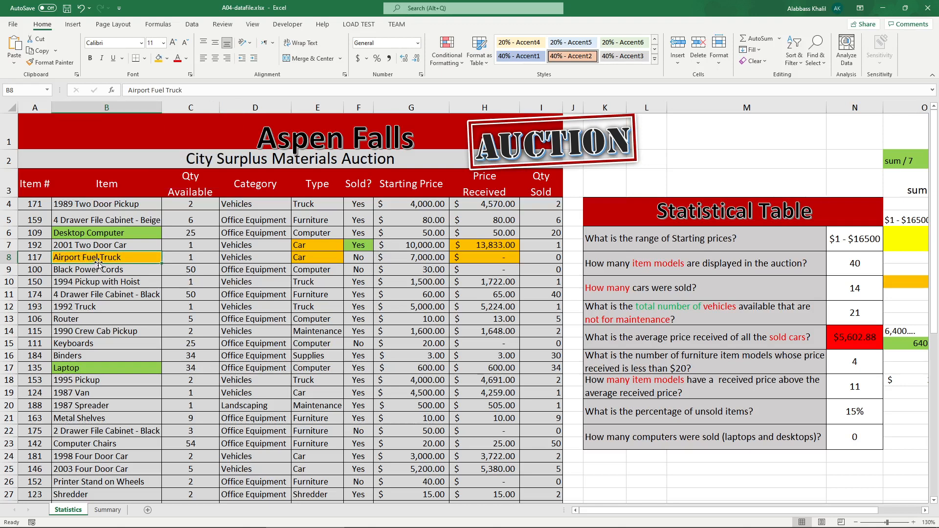
scroll(98, 263, "down", 8)
scroll(835, 291, "up", 8)
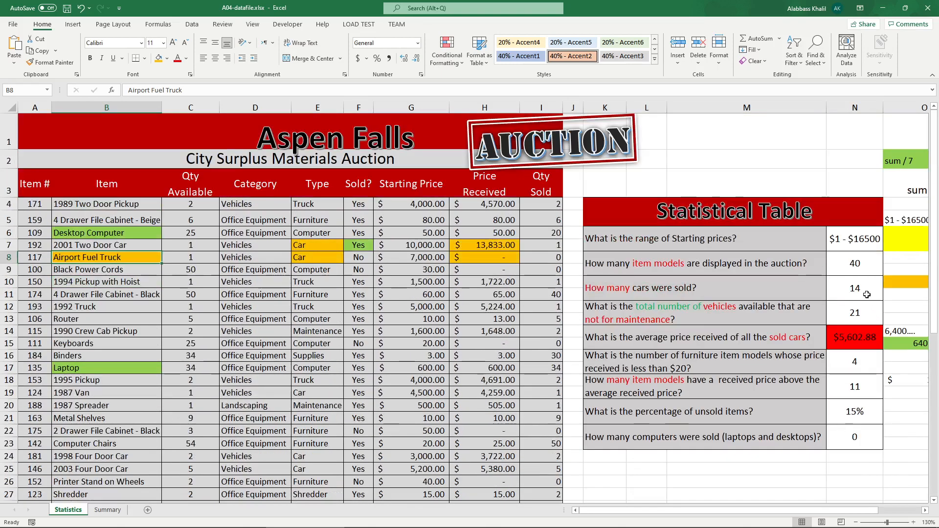
Step: Review the SUMIF formula in N10 that counts cars sold
left_click(854, 289)
double_click(855, 289)
left_click_drag(896, 290, 816, 295)
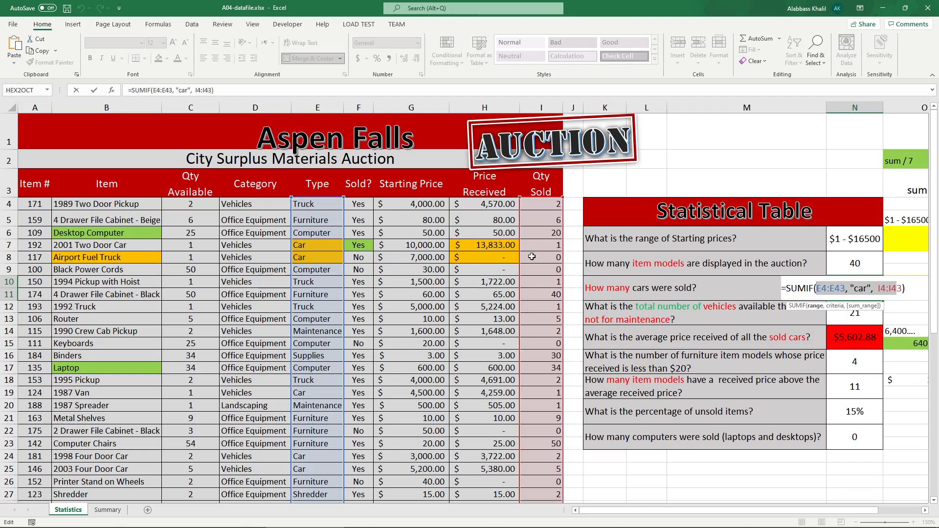
key("Return")
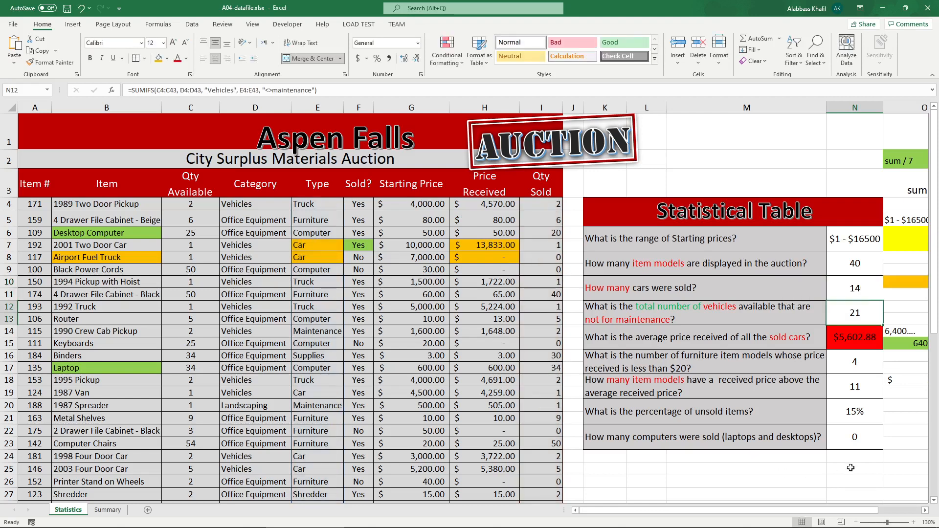
Step: Reopen the N22 SUMIFS formula to check its ranges and criteria
double_click(851, 439)
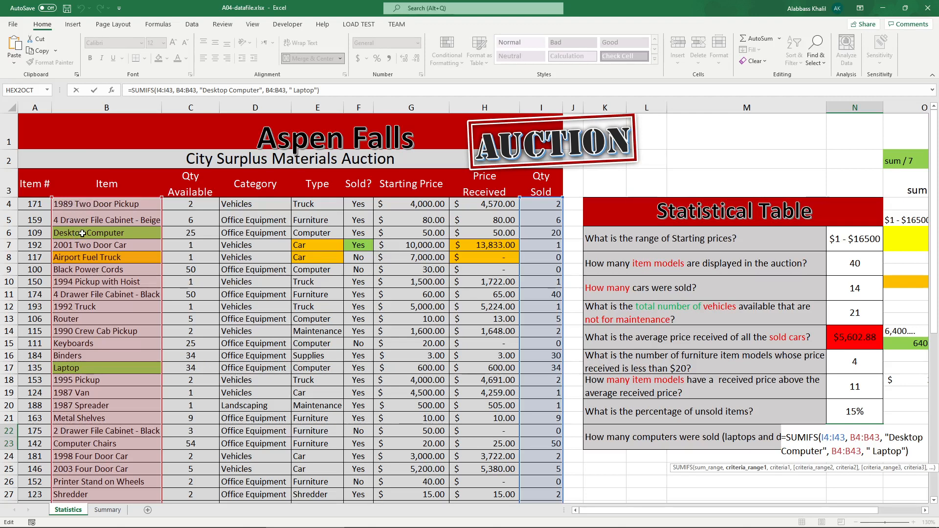
left_click_drag(902, 451, 862, 439)
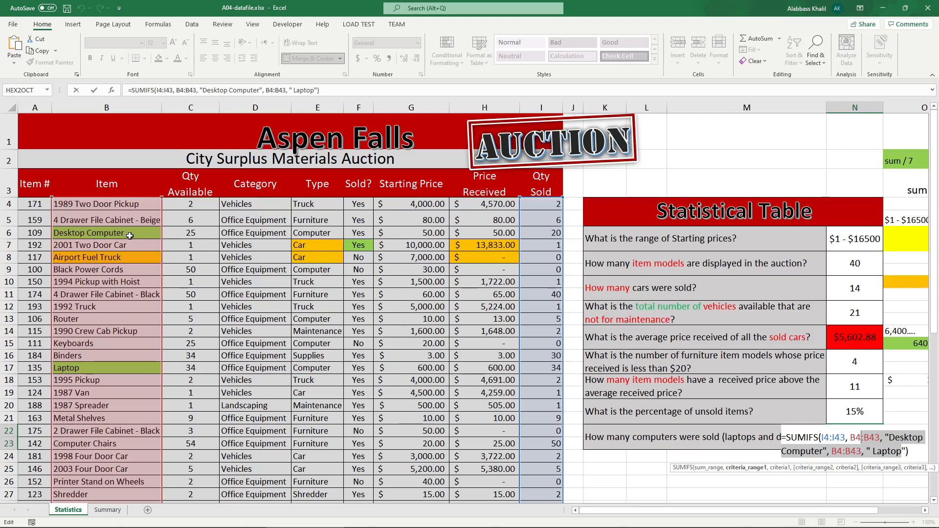
left_click(868, 450)
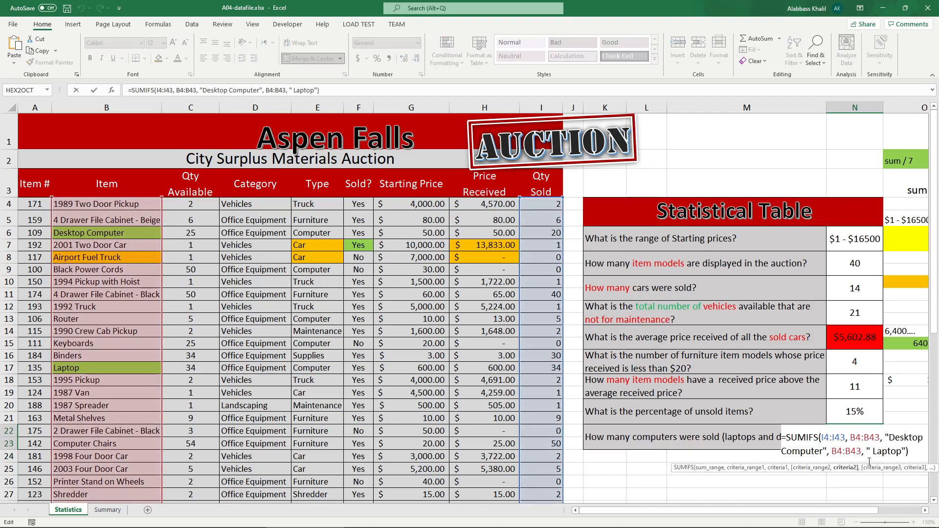
key("Return")
Step: In N24, sum the Qty Sold of desktops with =SUMIF(B4:B43, "Desktop Computer", I4:I43)
scroll(834, 335, "down", 2)
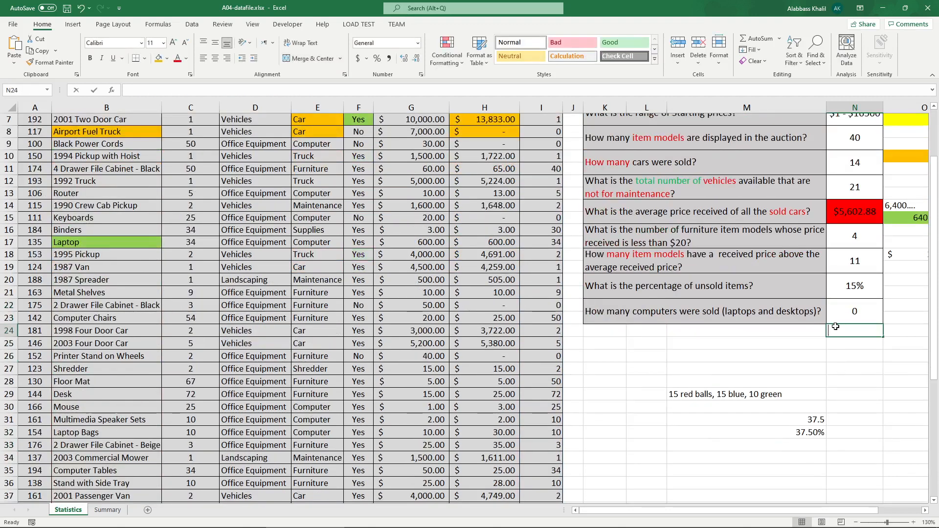
type("=sumif")
key("Tab")
scroll(292, 201, "up", 2)
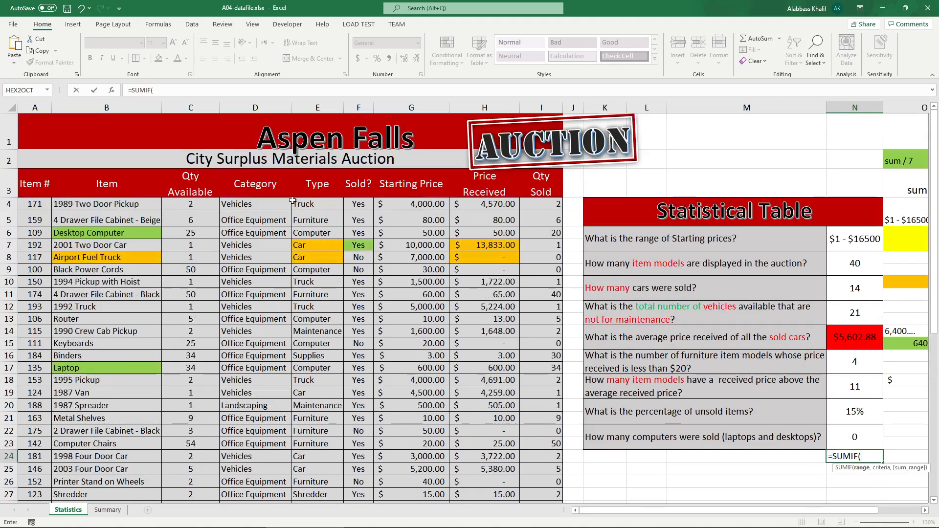
left_click_drag(133, 207, 118, 470)
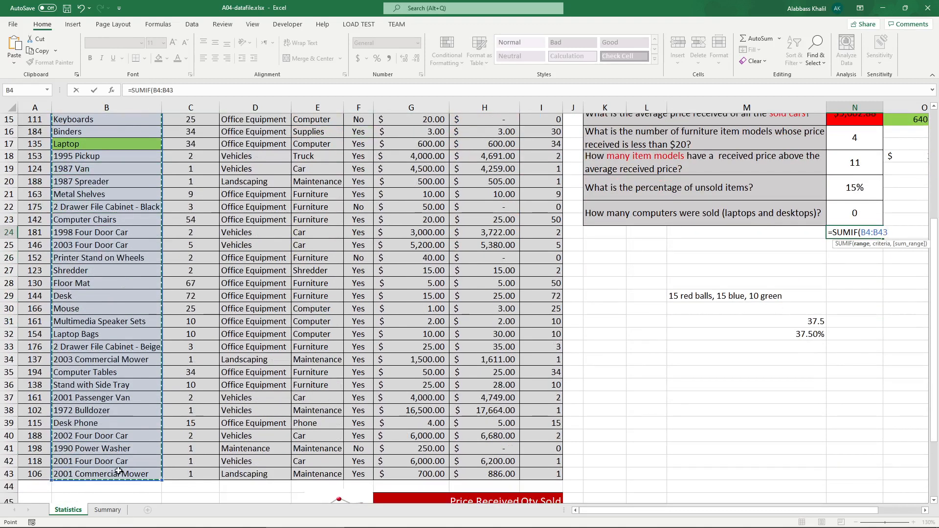
type(", \"Deskt")
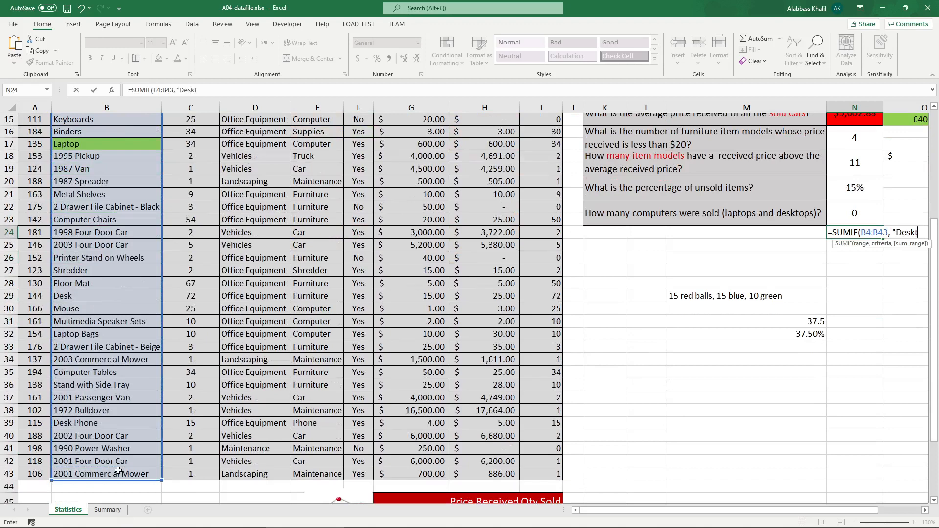
type("op Computer\",")
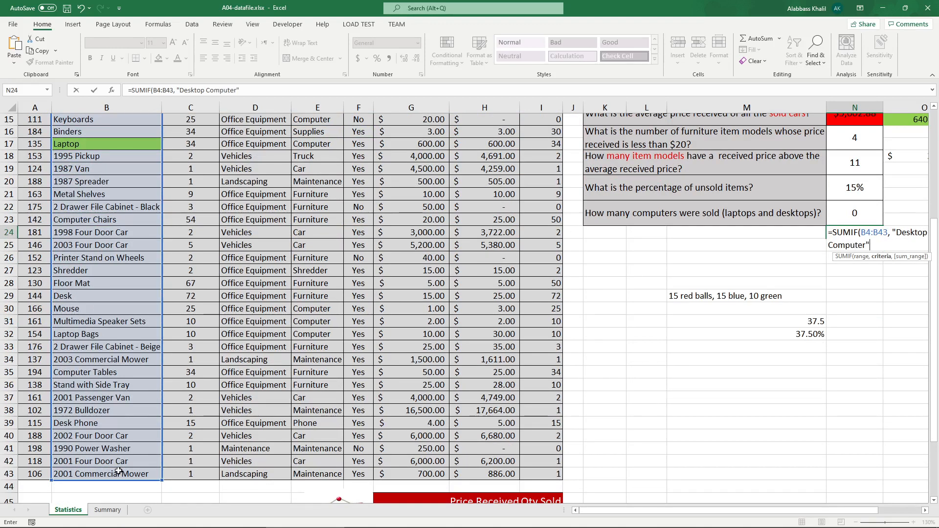
scroll(189, 226, "up", 5)
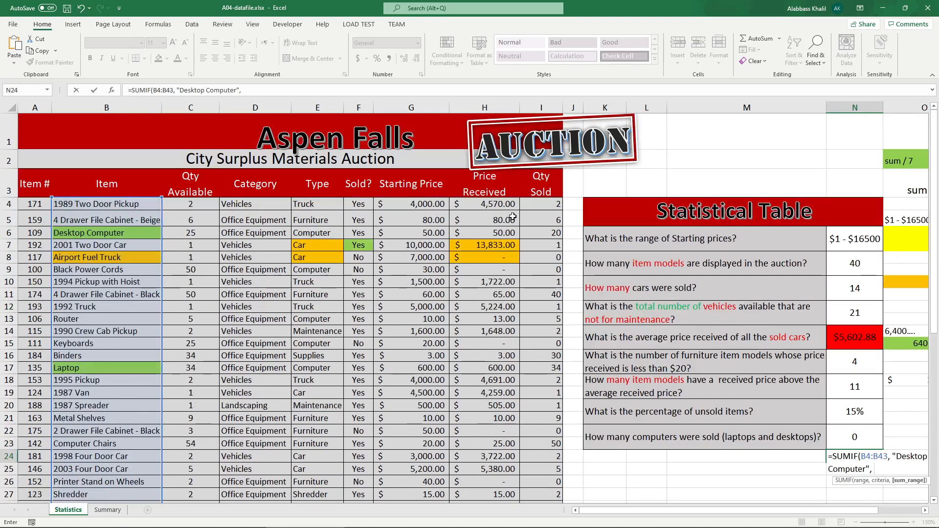
left_click_drag(542, 205, 557, 473)
key("Return")
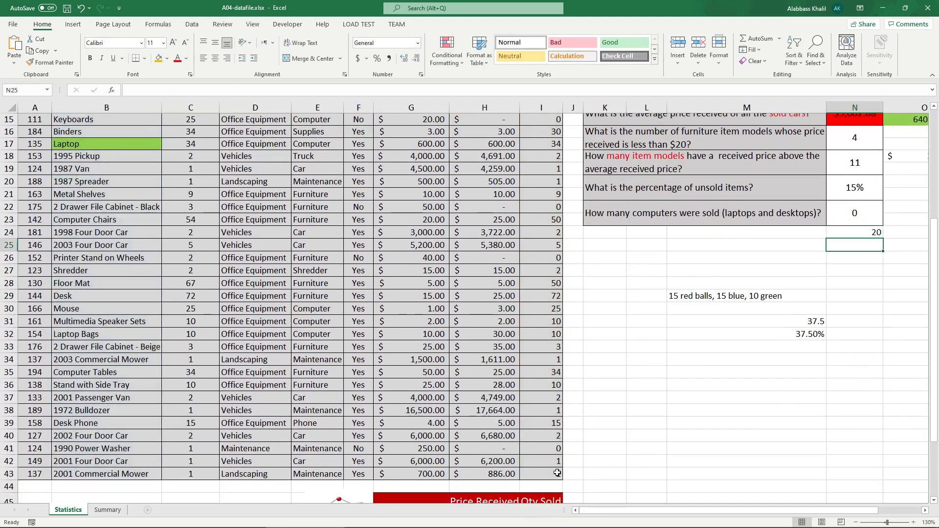
Step: In N25, sum the Qty Sold of laptops with =SUMIF(B4:B43, "Laptop", I4:I43)
type("=")
type("desk")
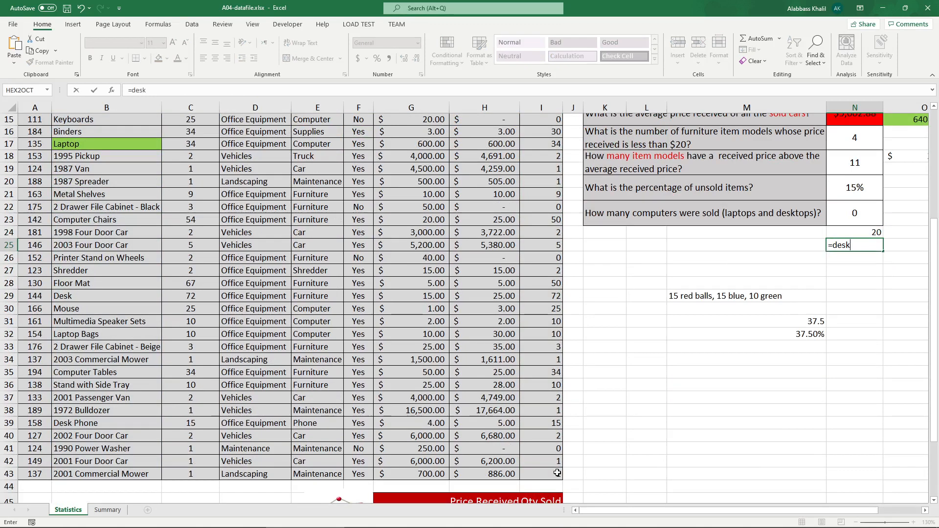
key("BackSpace")
key("BackSpace")
key("BackSpace")
key("BackSpace")
type("s")
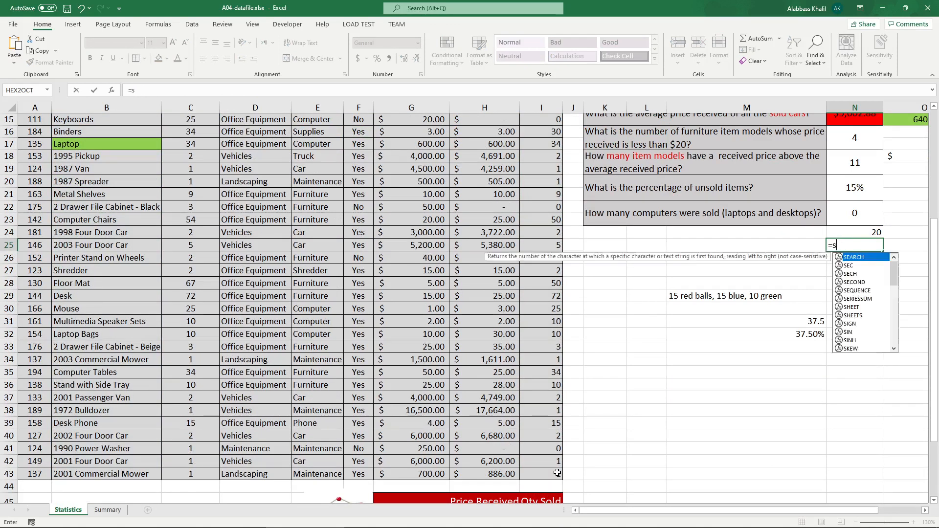
type("umif")
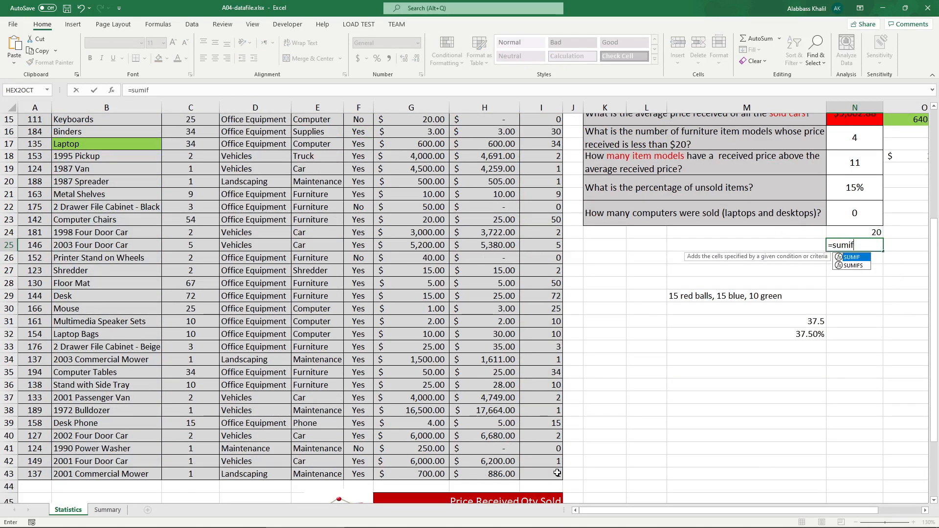
key("Tab")
scroll(303, 410, "up", 4)
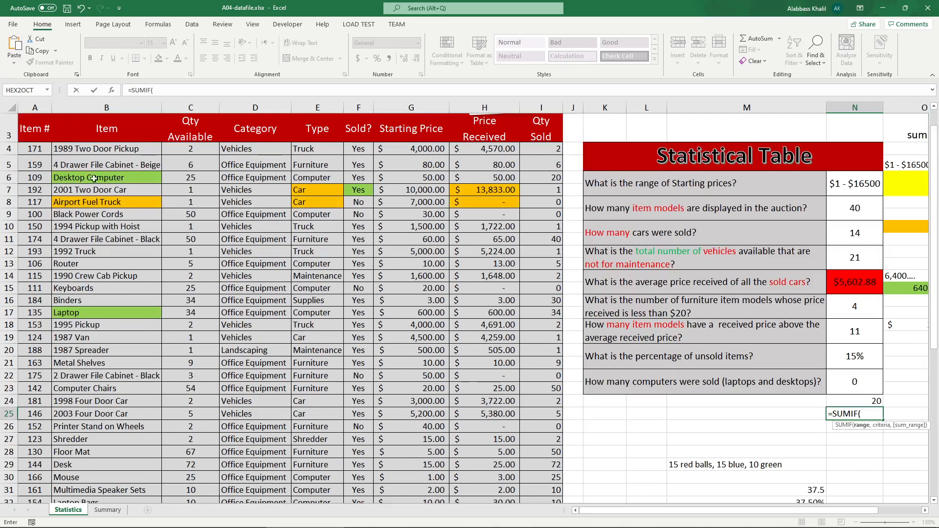
left_click_drag(103, 152, 126, 476)
type(", \"")
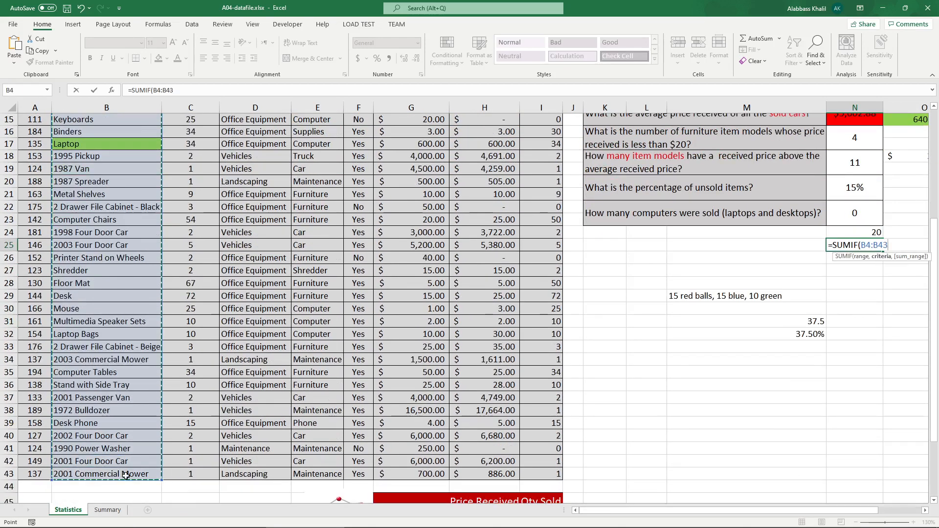
type("Laptop")
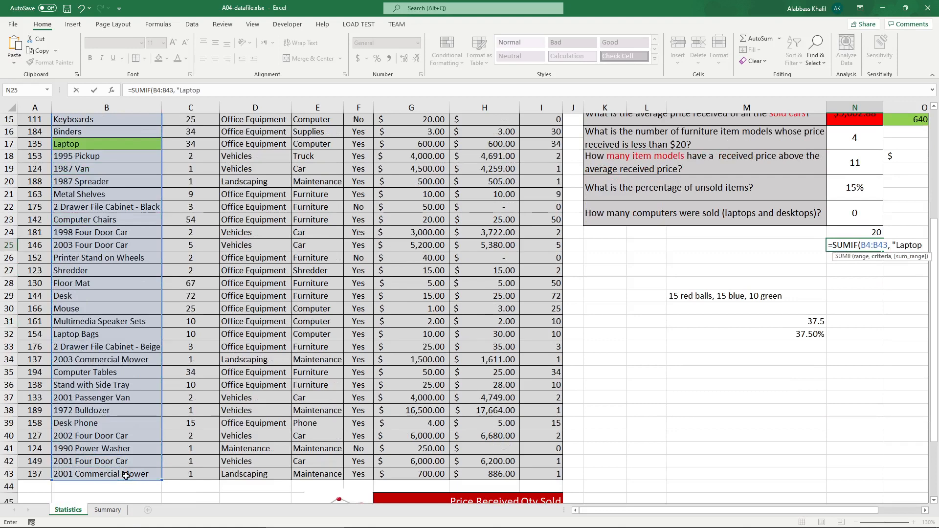
type("\",")
scroll(396, 225, "up", 5)
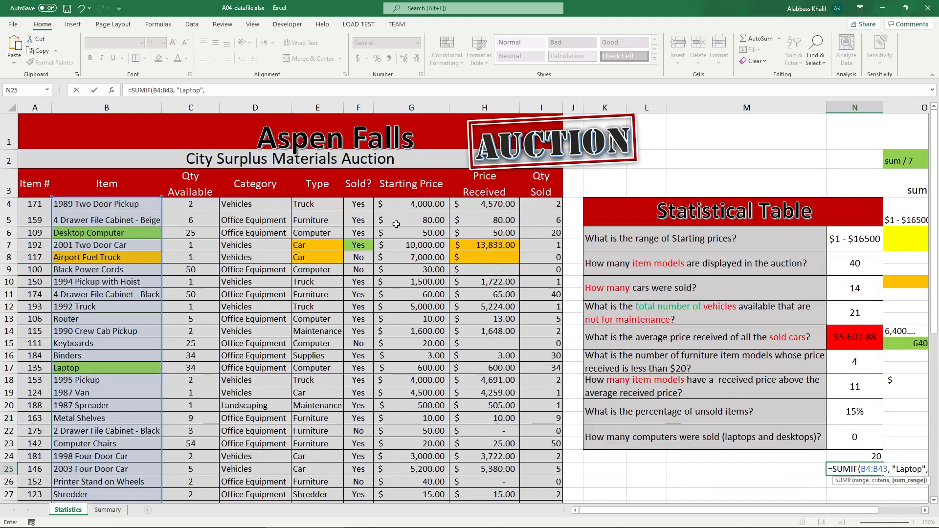
left_click_drag(546, 203, 551, 471)
type(")")
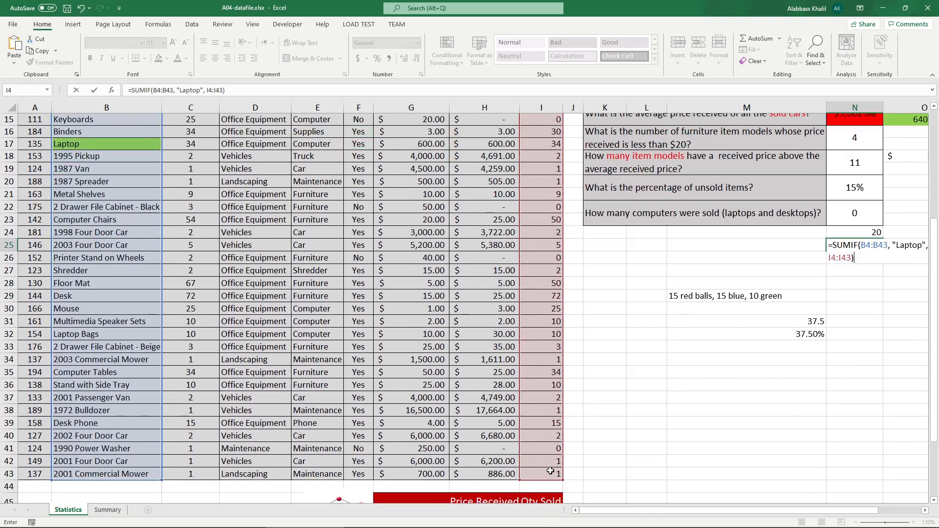
key("Return")
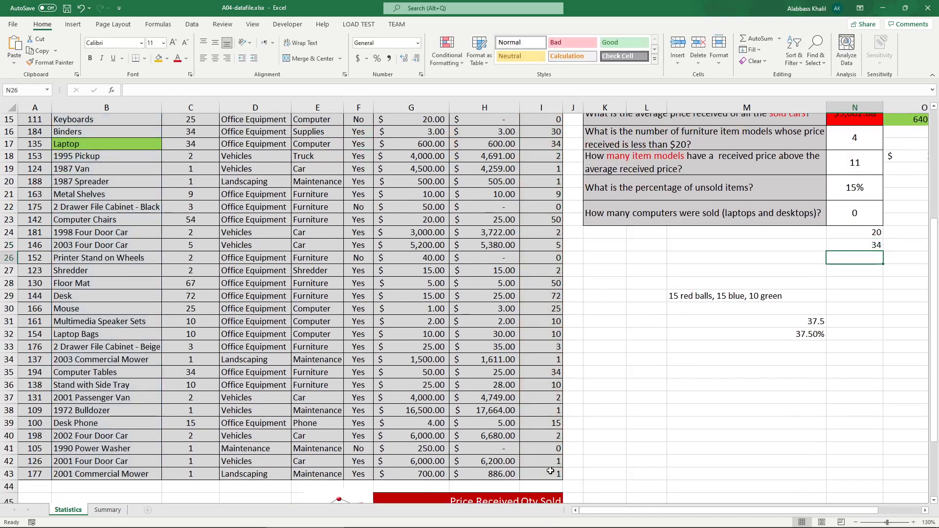
Step: In O24, add the desktop and laptop totals with =N24+N25
left_click(863, 242)
left_click(896, 238)
type("=")
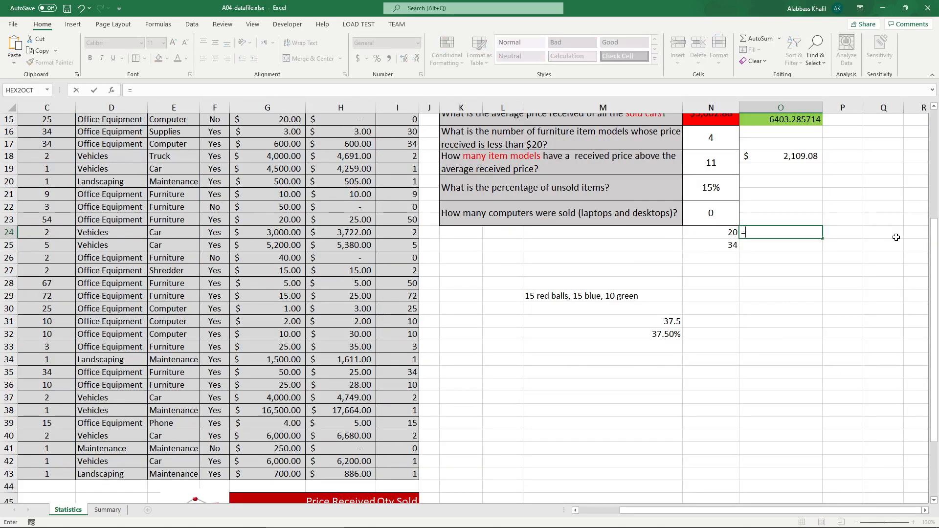
key("Left")
type("+")
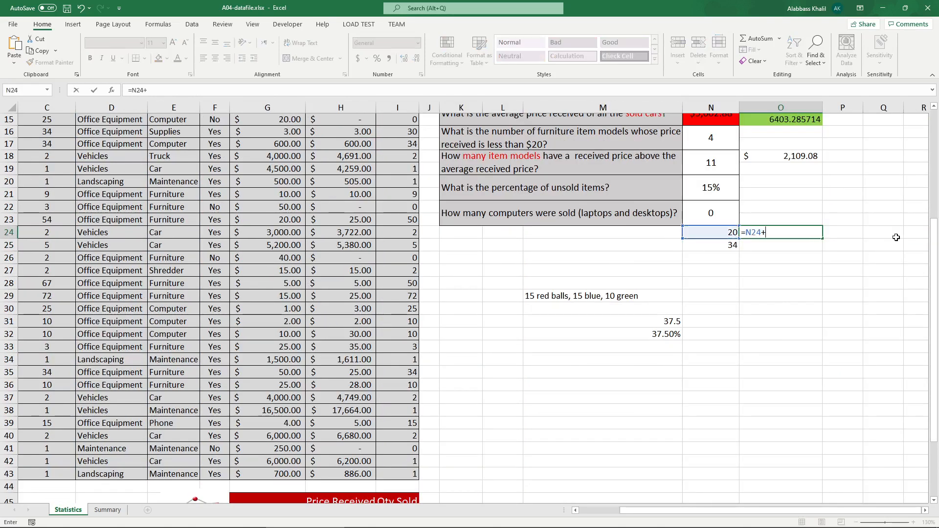
key("Left")
key("Down")
key("Return")
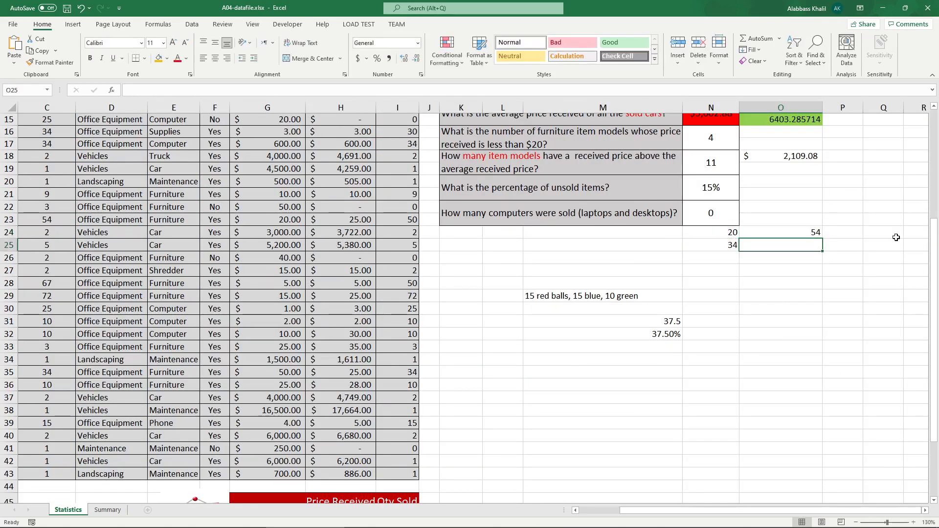
Step: Check the expected computers-sold answer in the instructions PDF
mouse_move(281, 515)
left_click(227, 521)
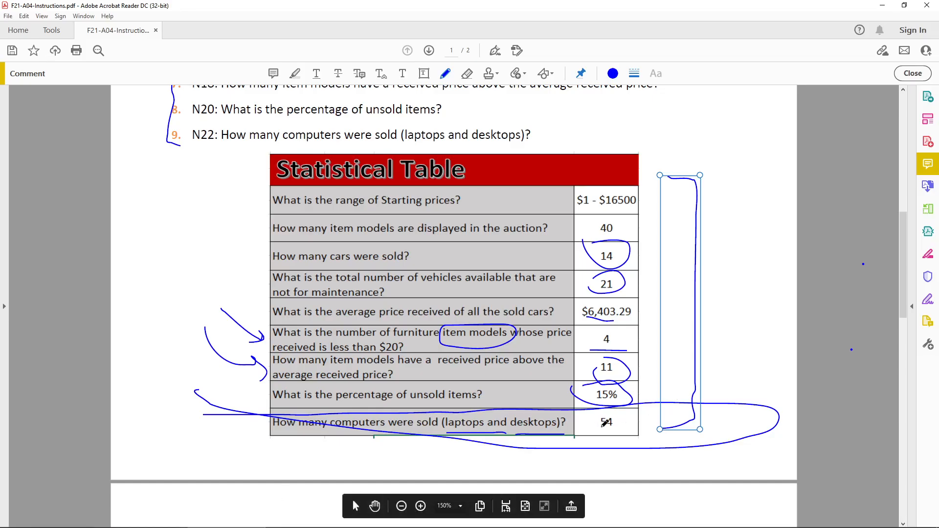
left_click(882, 6)
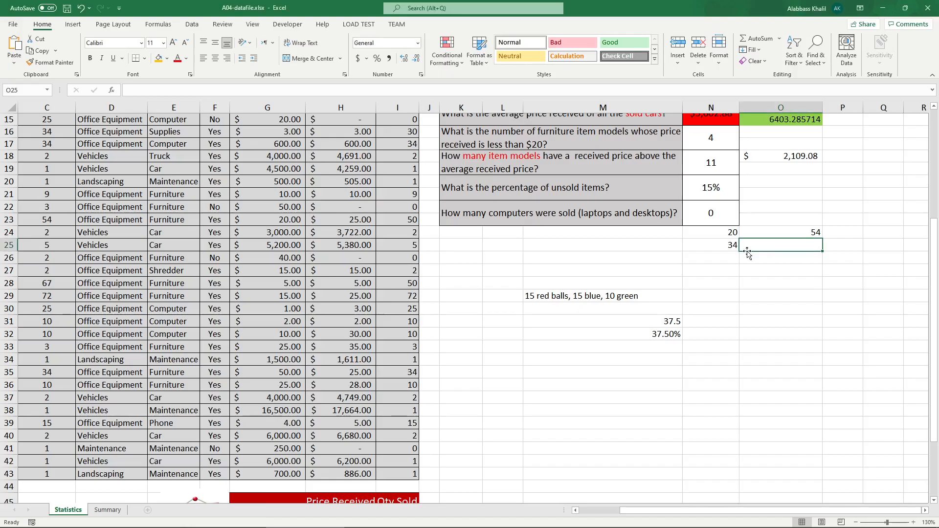
Step: Copy the desktop SUMIF formula from N24 and paste it into O26
left_click(731, 236)
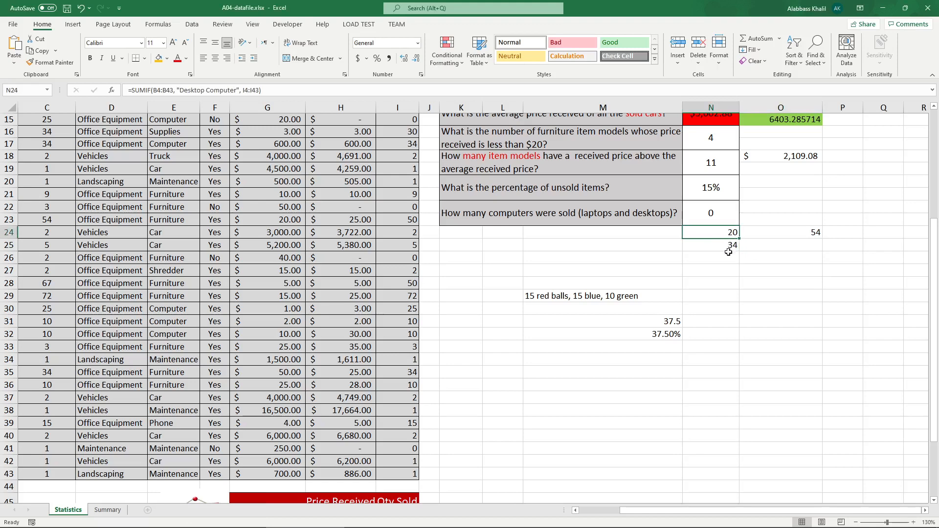
left_click(758, 254)
left_click(729, 232)
left_click_drag(279, 90, 83, 92)
key("ctrl+c")
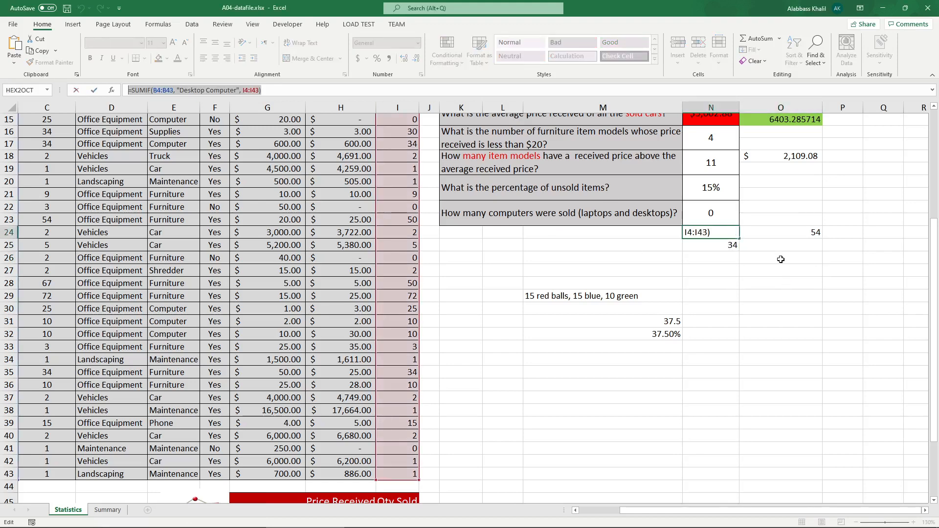
left_click(780, 257)
key("ctrl+v")
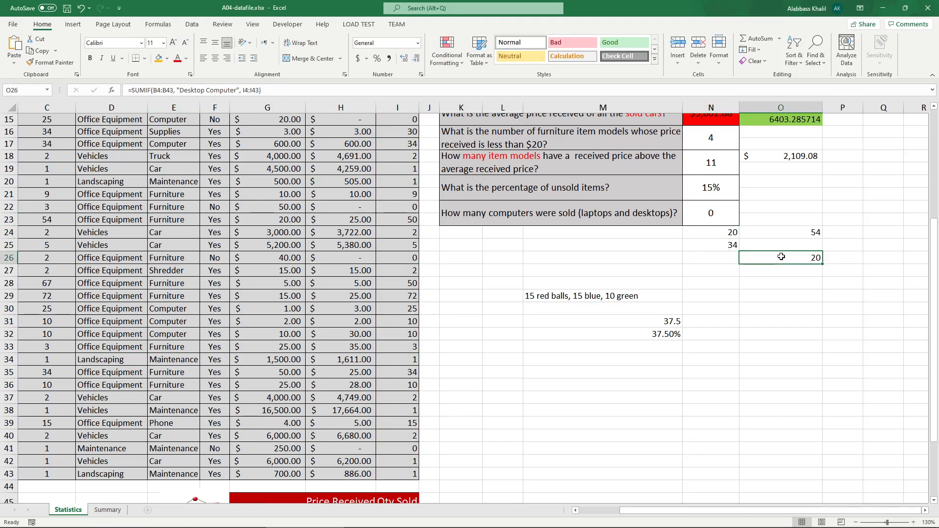
Step: Review the SUMIF formulas in O26 and N25
double_click(788, 260)
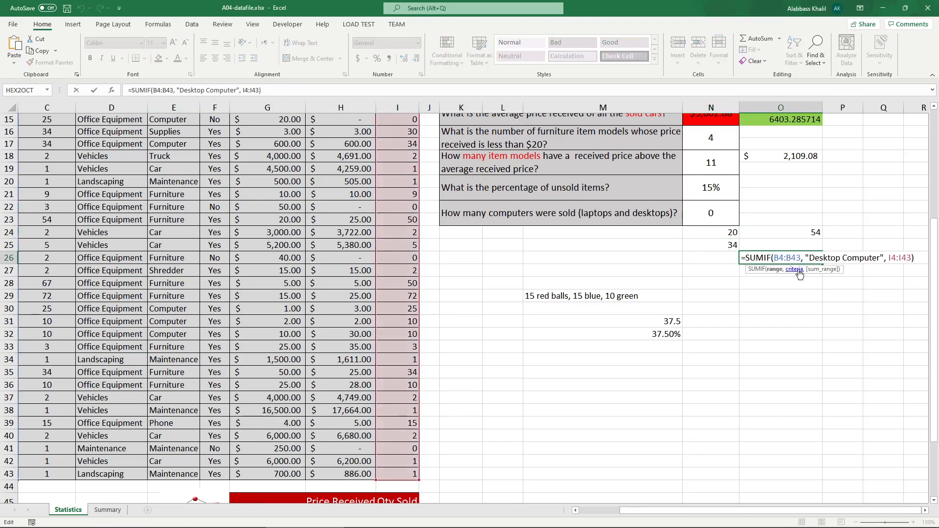
scroll(513, 490, "up", 2)
left_click_drag(627, 510, 697, 514)
key("Escape")
double_click(710, 319)
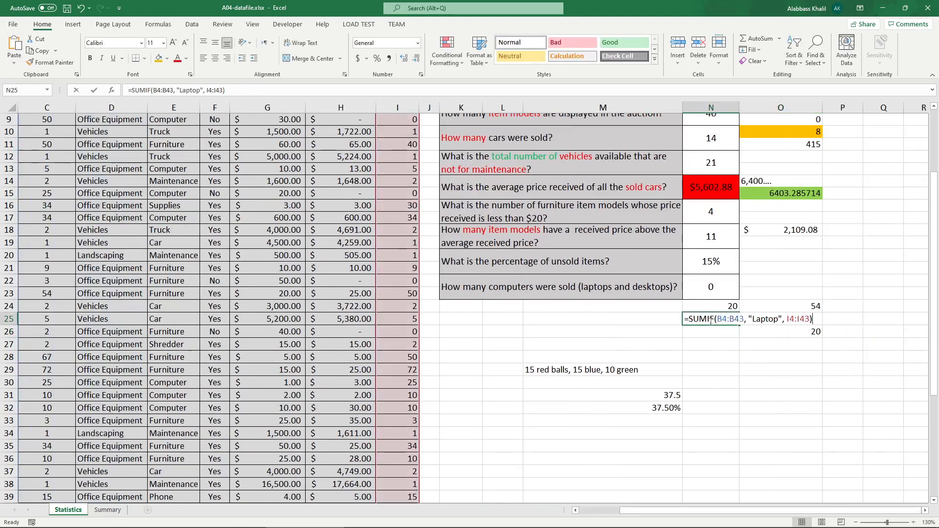
left_click_drag(735, 330, 688, 329)
key("Escape")
Step: Extend the O26 formula to =SUMIF(B4:B43, "Desktop Computer", I4:I43) + SUMIF(B4:B43, "Laptop", I4:I43)
double_click(791, 331)
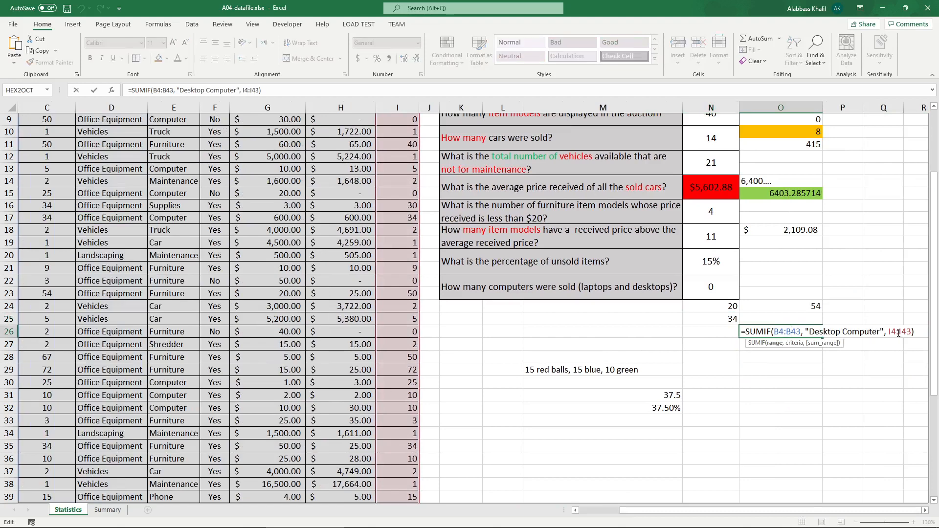
left_click(917, 331)
type("+")
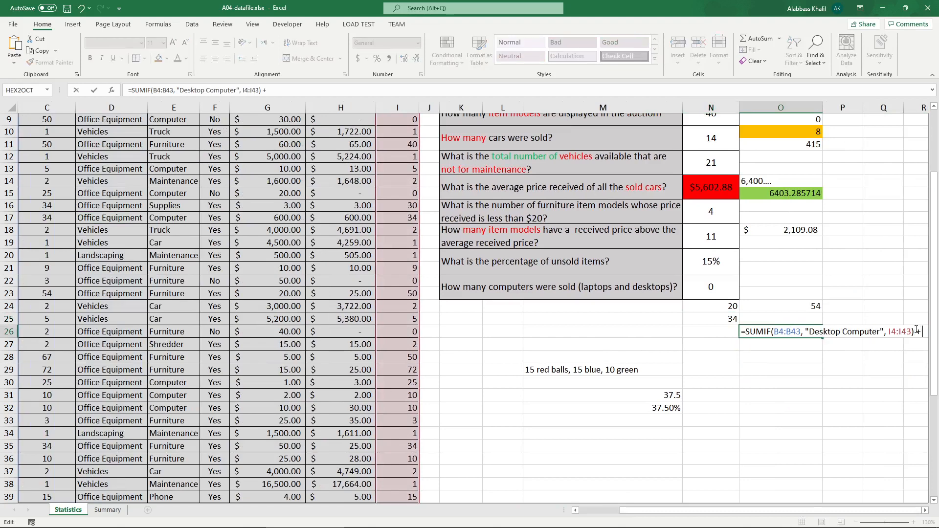
type(" SUMIF(B4:B43, \"Laptop\", I4:I43)")
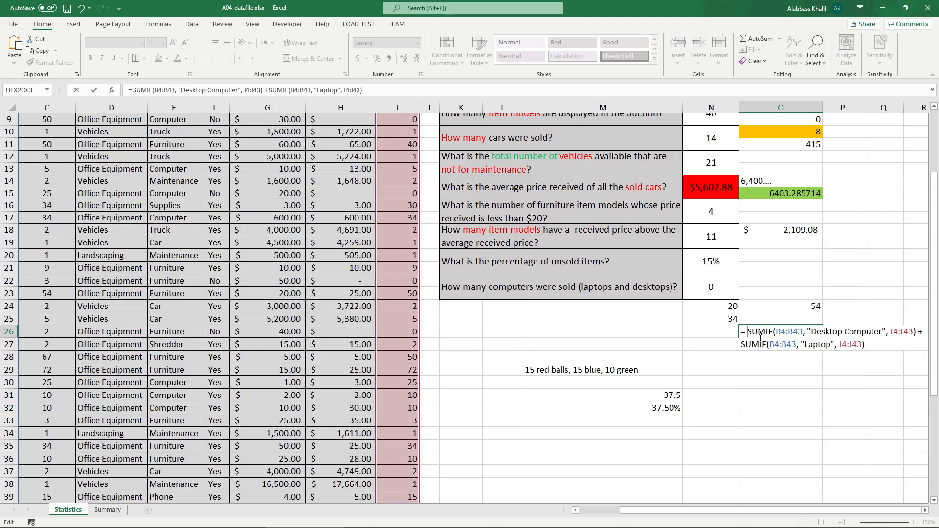
left_click_drag(763, 334, 914, 333)
left_click(922, 333)
left_click_drag(767, 351, 796, 347)
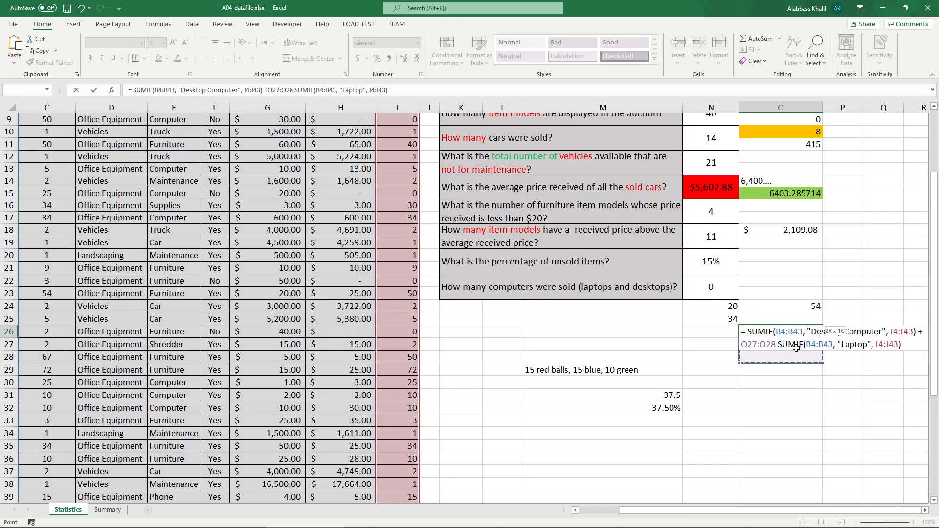
left_click(779, 345)
key("BackSpace")
key("BackSpace")
key("BackSpace")
key("BackSpace")
key("BackSpace")
key("BackSpace")
key("BackSpace")
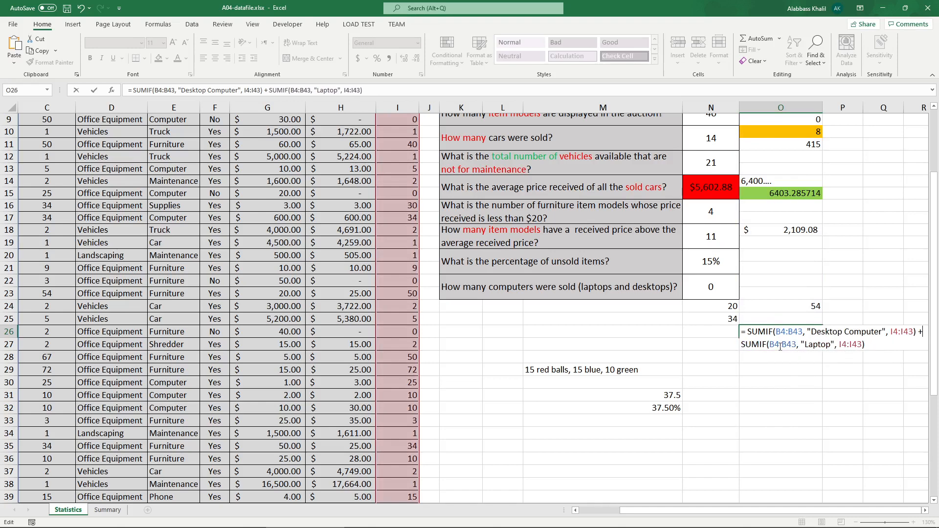
key("Return")
Step: Fill cells O24 and O26 green
scroll(780, 345, "up", 1)
left_click(782, 343)
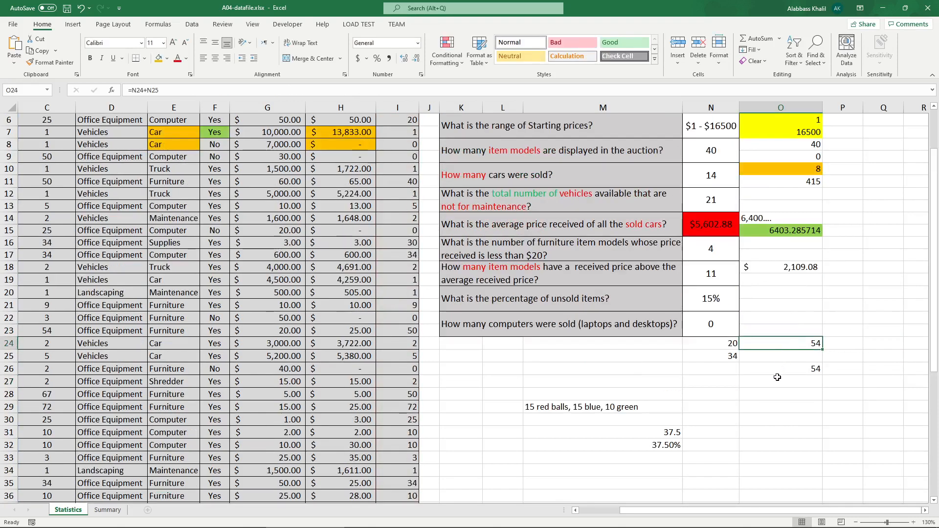
left_click(779, 369, "ctrl")
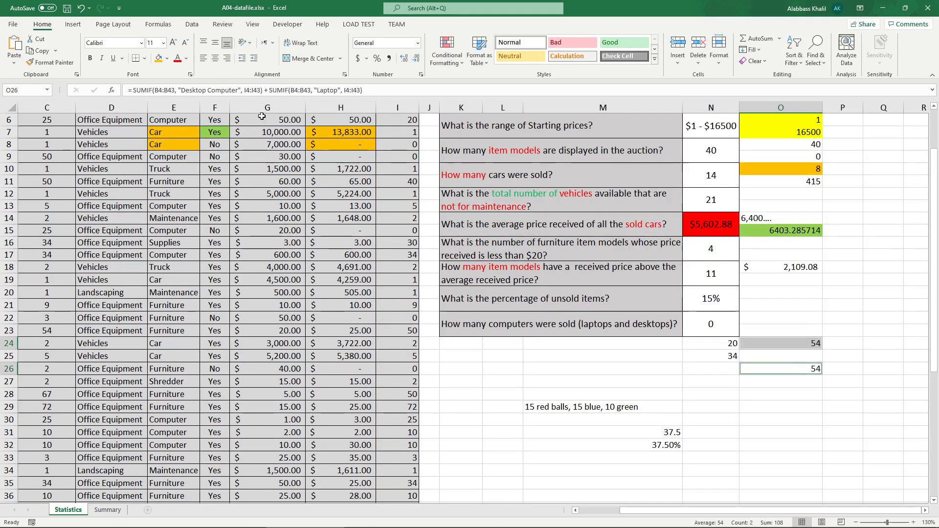
left_click(168, 58)
left_click(195, 146)
Step: Fill the computers-sold answer cell N22 red
left_click(717, 327)
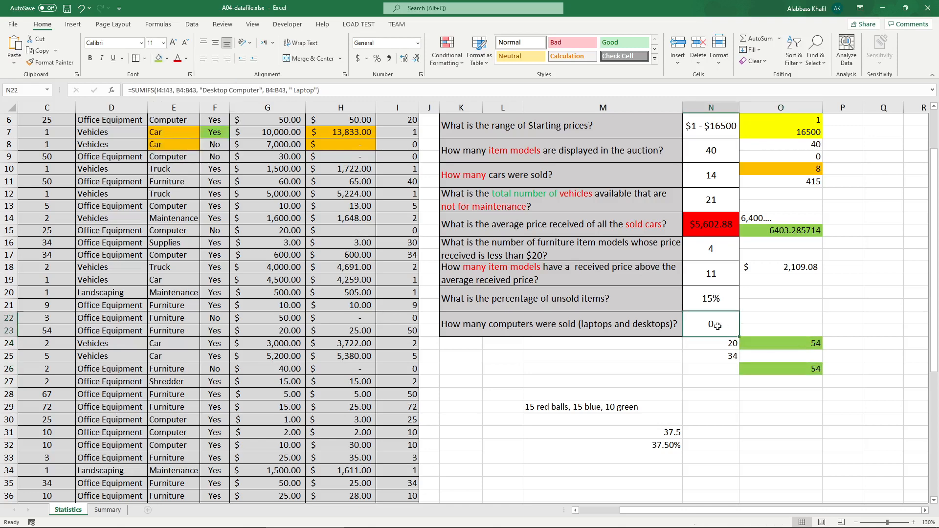
left_click(168, 58)
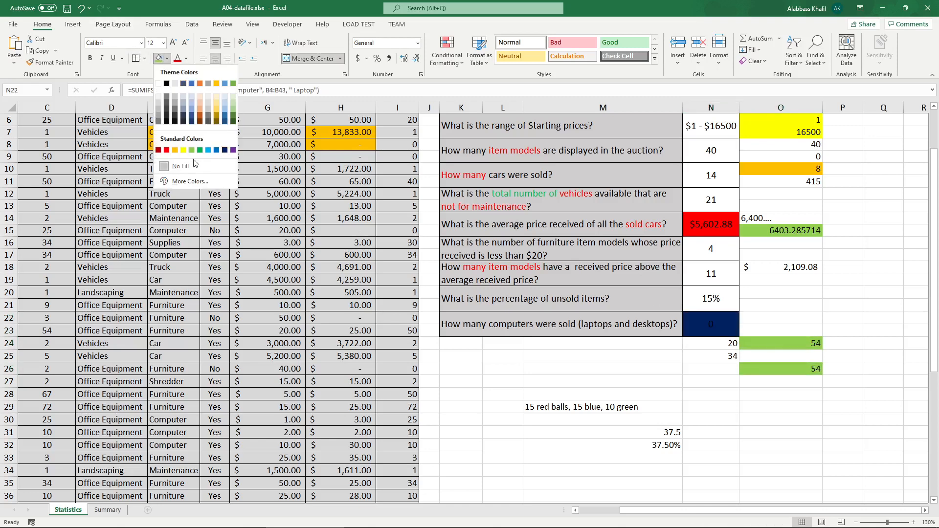
left_click(167, 150)
Step: Open the Summary sheet's tables and read the Exercise Two instructions in the PDF
left_click(489, 249)
scroll(367, 318, "up", 2)
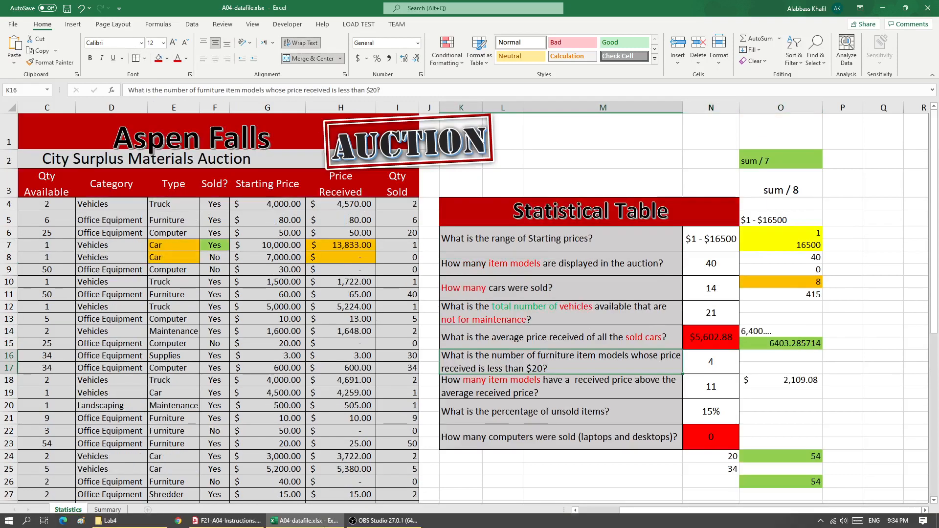
left_click(115, 509)
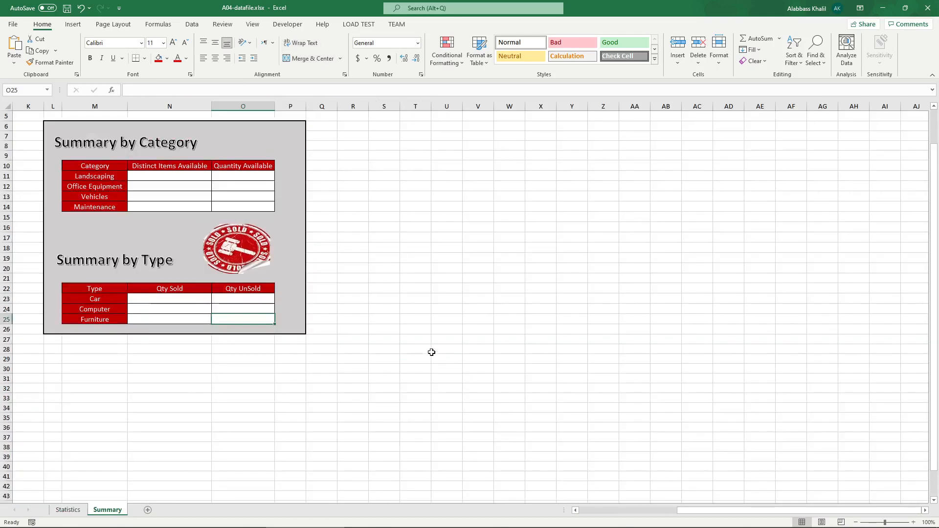
scroll(432, 353, "up", 1)
left_click(676, 512)
left_click_drag(689, 511, 753, 512)
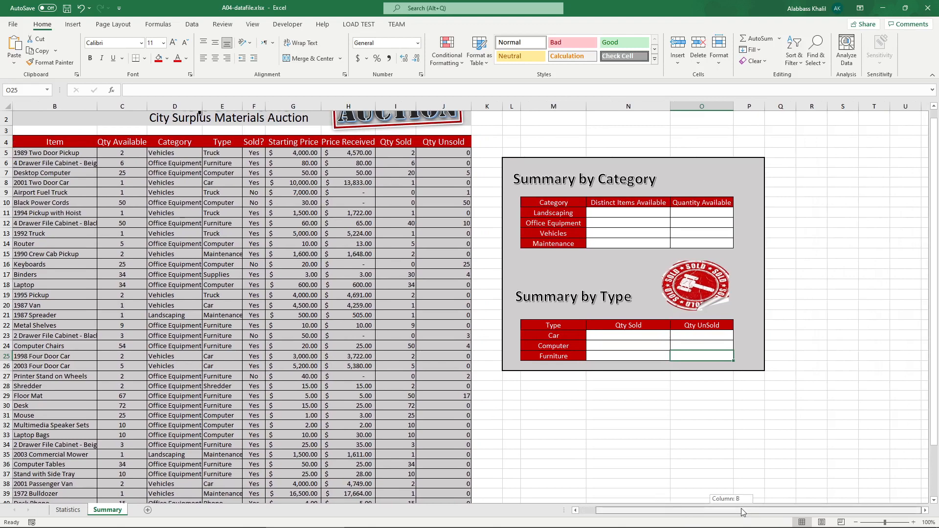
scroll(733, 512, "up", 2)
scroll(757, 388, "up", 2)
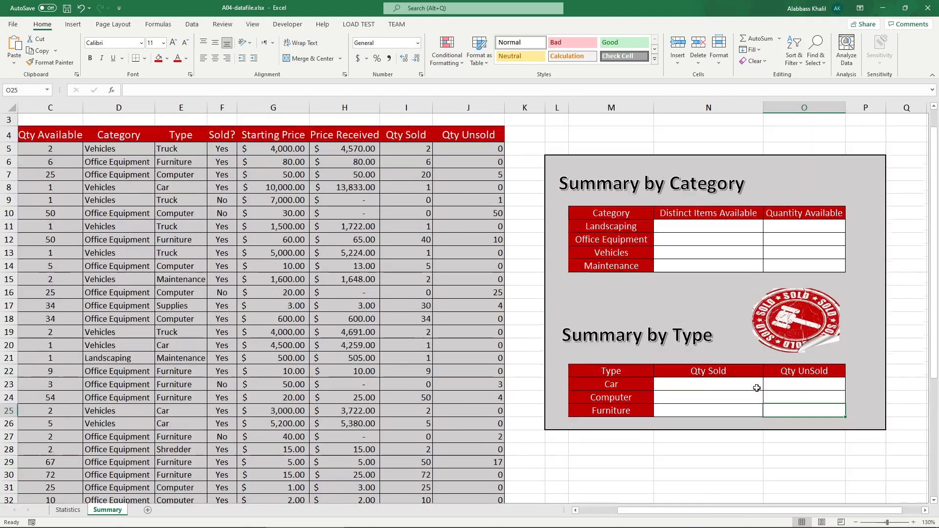
left_click_drag(708, 510, 740, 513)
scroll(727, 457, "down", 2)
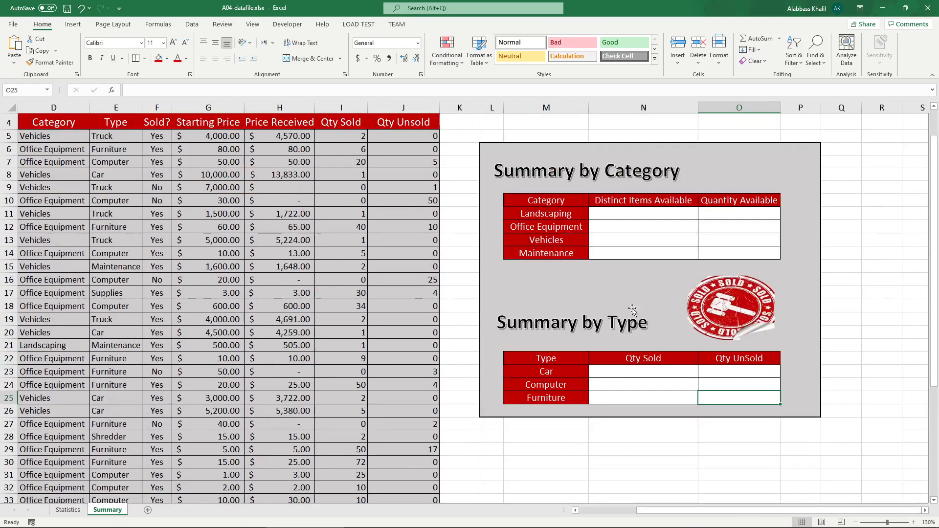
left_click(227, 520)
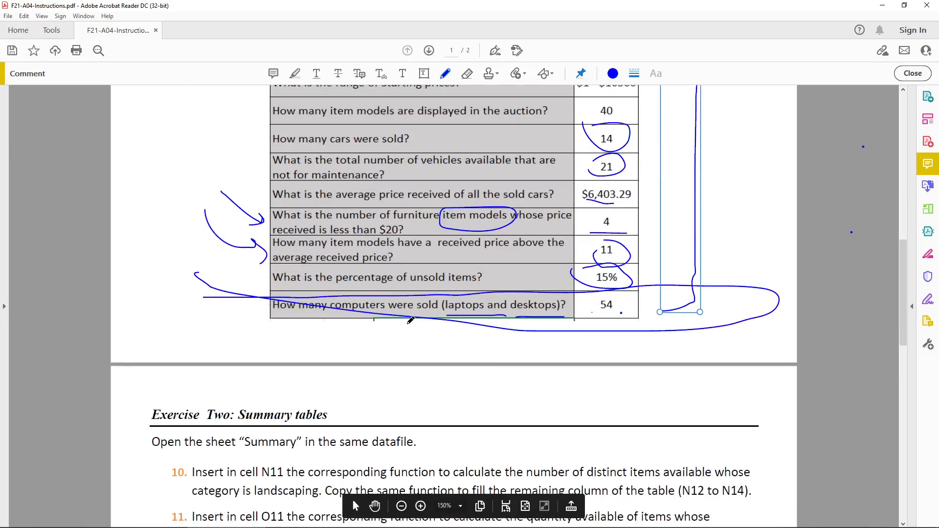
scroll(280, 163, "down", 10)
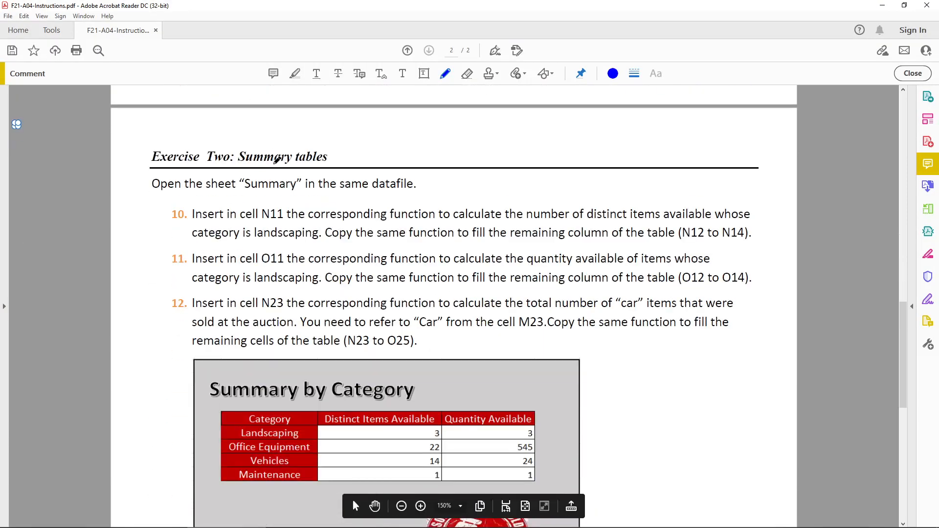
Step: Annotate instruction 10 in the PDF, underlining the sheet and cell N11 text and circling the distinct-items wording
scroll(259, 167, "down", 1)
left_click_drag(165, 172, 409, 170)
mouse_move(200, 196)
left_mouse_down()
mouse_move(289, 198)
mouse_move(264, 178)
mouse_move(266, 204)
left_mouse_up()
left_click_drag(320, 198, 766, 200)
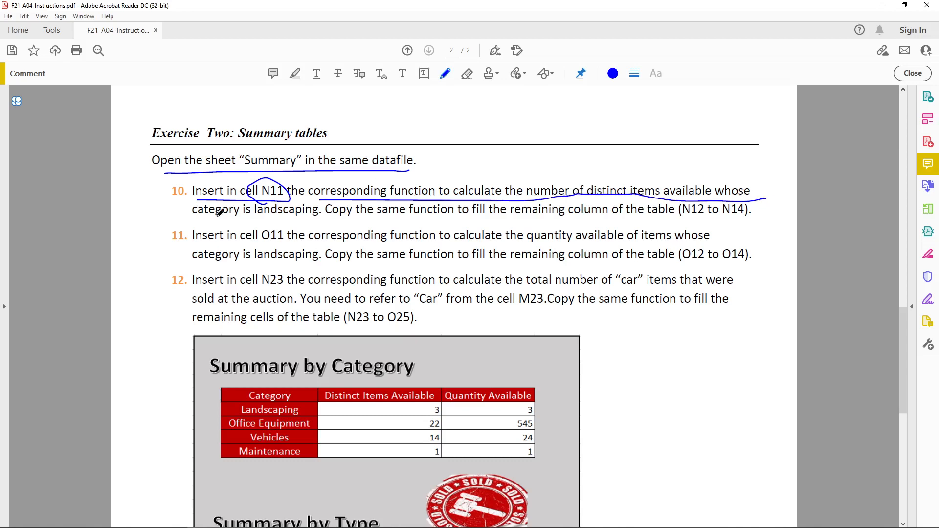
left_click_drag(208, 223, 302, 222)
mouse_move(532, 200)
left_mouse_down()
mouse_move(587, 156)
mouse_move(670, 198)
mouse_move(665, 211)
left_mouse_up()
mouse_move(620, 174)
left_mouse_down()
mouse_move(634, 119)
mouse_move(643, 130)
left_mouse_up()
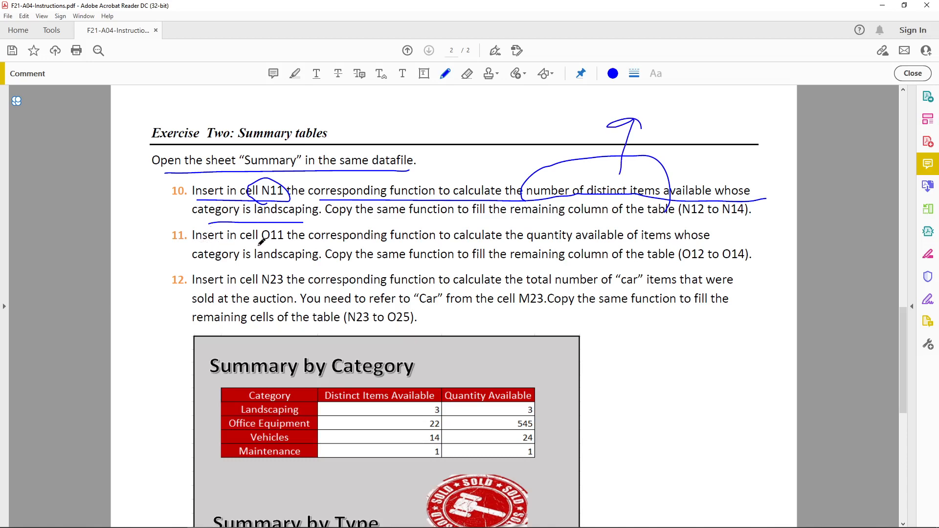
Step: Mark instruction 11's quantity wording and handwrite COUNTIF and SUMIF beside instructions 10 and 11
left_click_drag(177, 247, 218, 249)
mouse_move(484, 246)
left_mouse_down()
mouse_move(644, 235)
mouse_move(581, 215)
mouse_move(446, 226)
mouse_move(470, 248)
mouse_move(576, 248)
left_mouse_up()
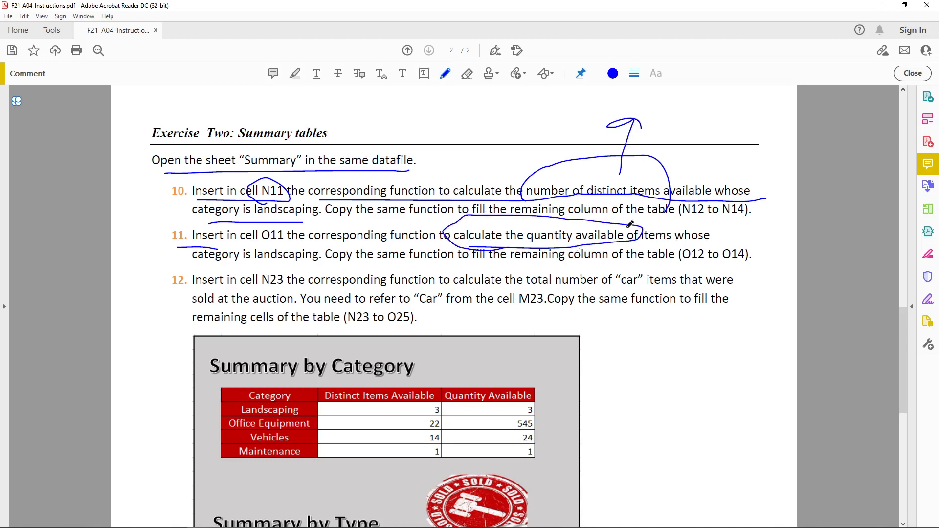
mouse_move(630, 224)
left_mouse_down()
mouse_move(768, 243)
mouse_move(788, 233)
mouse_move(790, 244)
mouse_move(853, 230)
mouse_move(861, 239)
left_mouse_up()
mouse_move(871, 201)
left_mouse_down()
mouse_move(862, 234)
mouse_move(875, 205)
left_mouse_up()
left_click_drag(861, 241, 883, 241)
left_click_drag(880, 209, 899, 207)
left_click_drag(875, 228, 898, 226)
left_click_drag(659, 105, 658, 117)
mouse_move(663, 111)
left_mouse_down()
mouse_move(713, 128)
mouse_move(718, 118)
left_mouse_up()
mouse_move(731, 100)
left_mouse_down()
mouse_move(732, 118)
mouse_move(747, 119)
mouse_move(758, 96)
left_mouse_up()
left_click_drag(747, 118, 762, 119)
left_click_drag(761, 102, 772, 101)
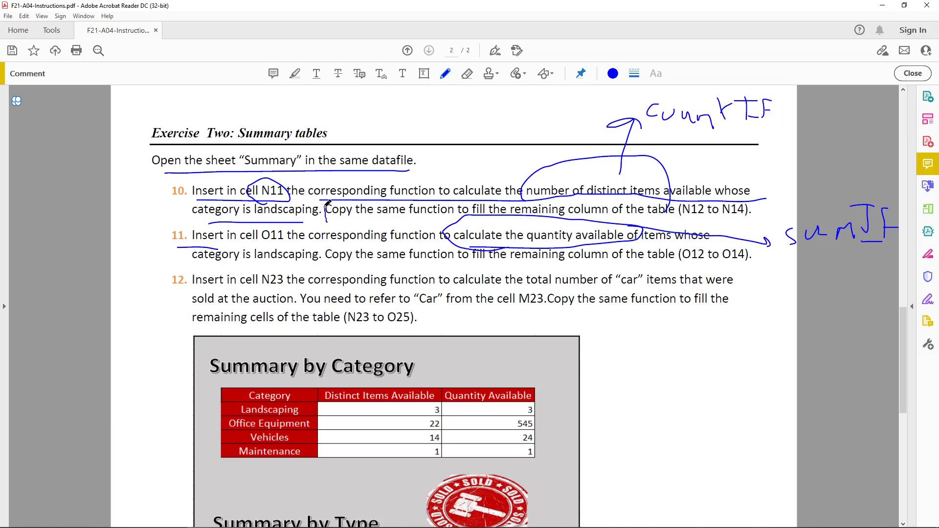
Step: Bracket the copy-the-function sentences in instructions 10 to 12 and underline the fill wording
left_click_drag(324, 204, 338, 221)
mouse_move(740, 200)
left_mouse_down()
mouse_move(757, 201)
mouse_move(744, 222)
left_mouse_up()
left_click_drag(325, 248, 322, 263)
left_click_drag(743, 247, 755, 262)
left_click_drag(298, 305, 306, 285)
mouse_move(557, 309)
left_mouse_down()
mouse_move(546, 293)
mouse_move(562, 289)
left_mouse_up()
left_click_drag(671, 311, 716, 309)
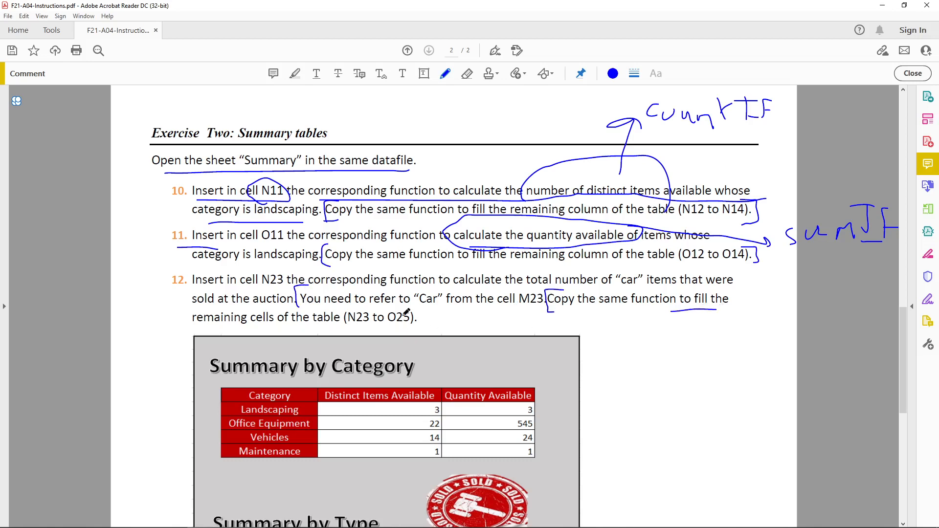
mouse_move(406, 311)
left_mouse_down()
mouse_move(427, 311)
mouse_move(416, 331)
mouse_move(396, 331)
left_mouse_up()
Step: Switch to the workbook and enter =COUNTIF(D5:D44, "Landscaping") in Summary cell N11
left_click(313, 521)
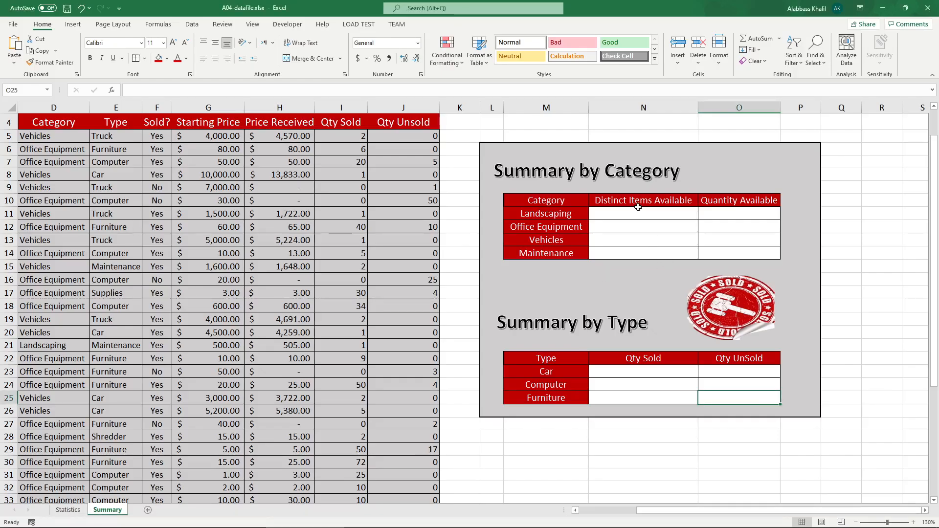
left_click(640, 215)
type("=count")
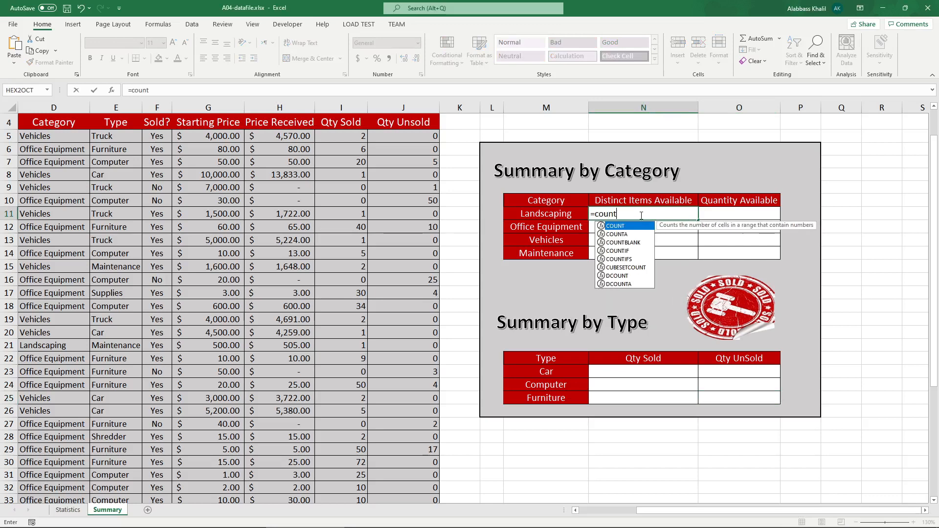
type("if")
key("Tab")
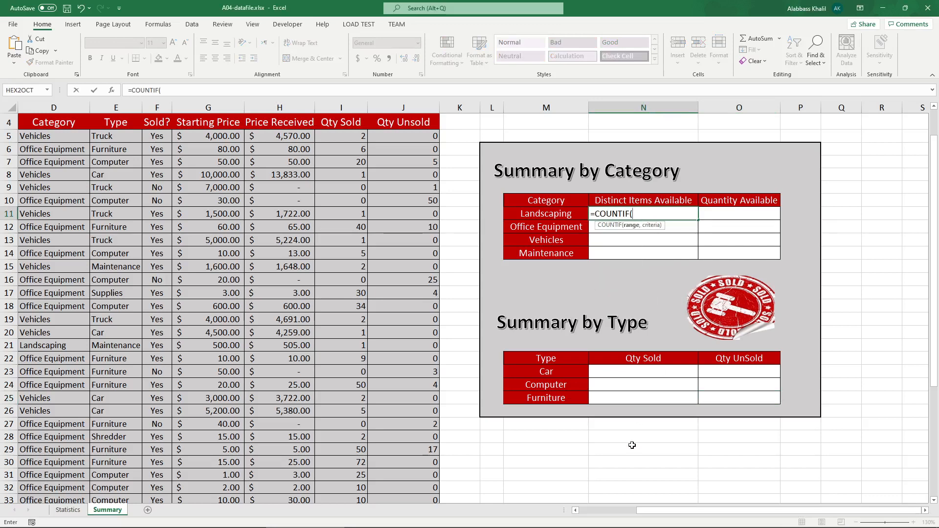
left_click(617, 513)
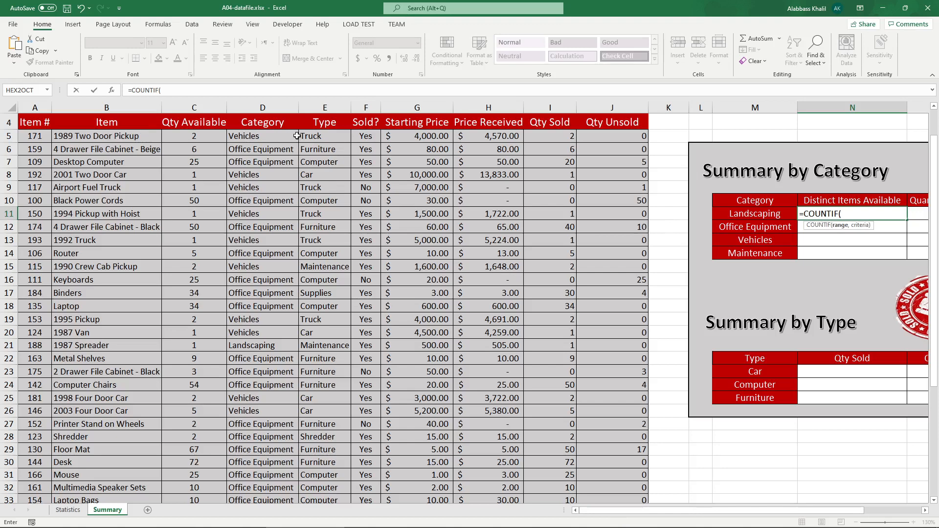
left_click_drag(282, 138, 271, 487)
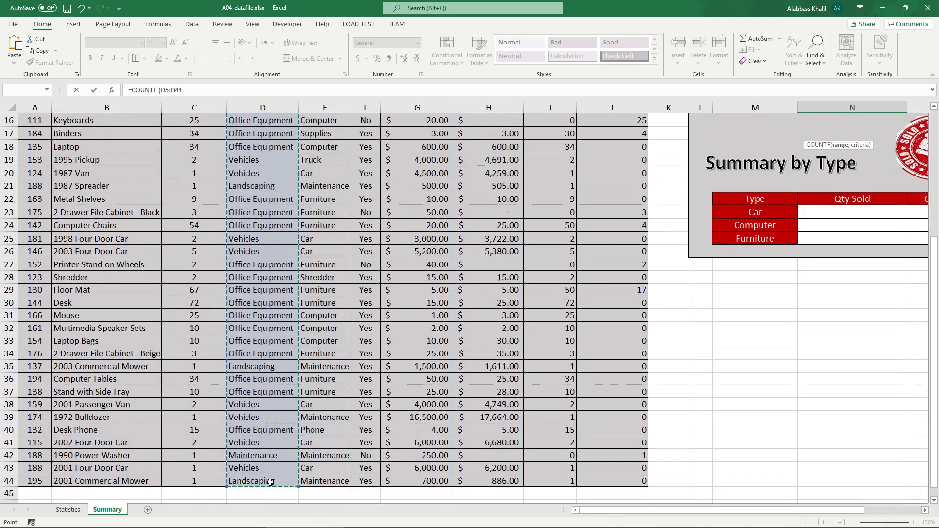
type(",")
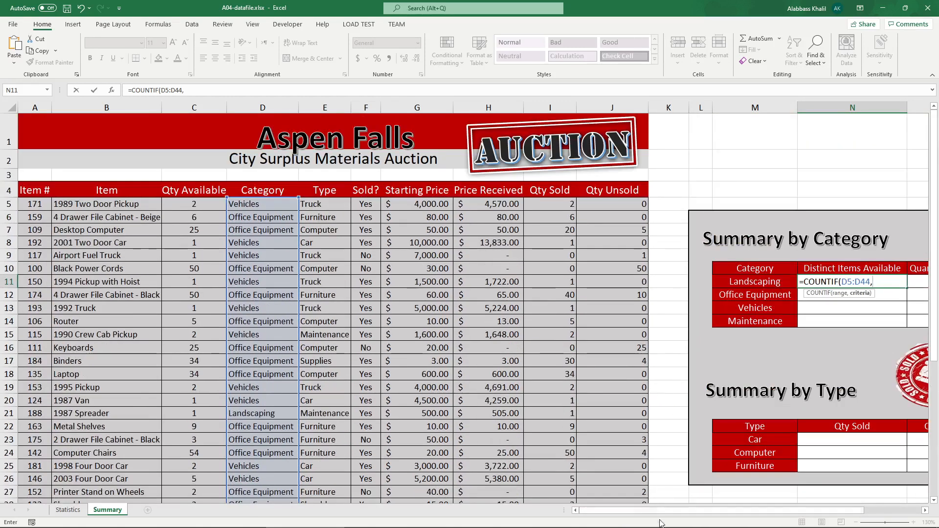
left_click_drag(649, 510, 692, 510)
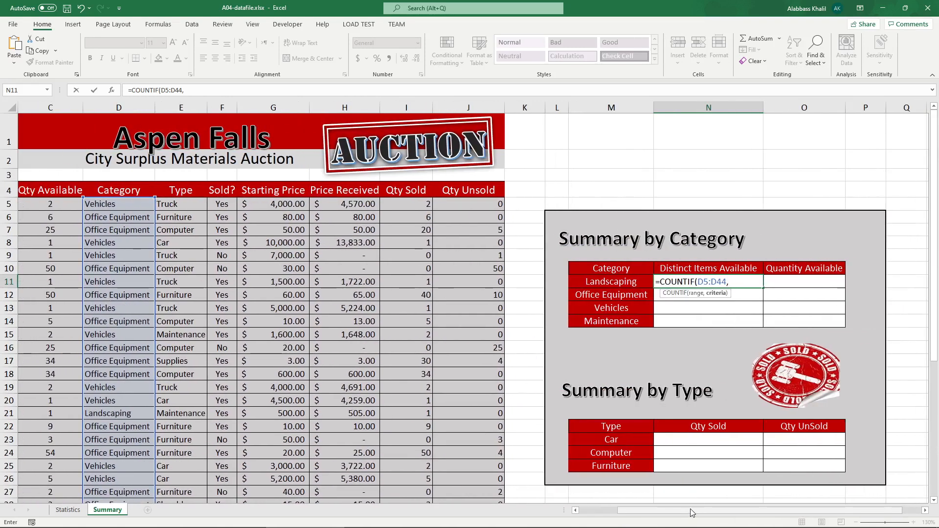
type("\"Landscap")
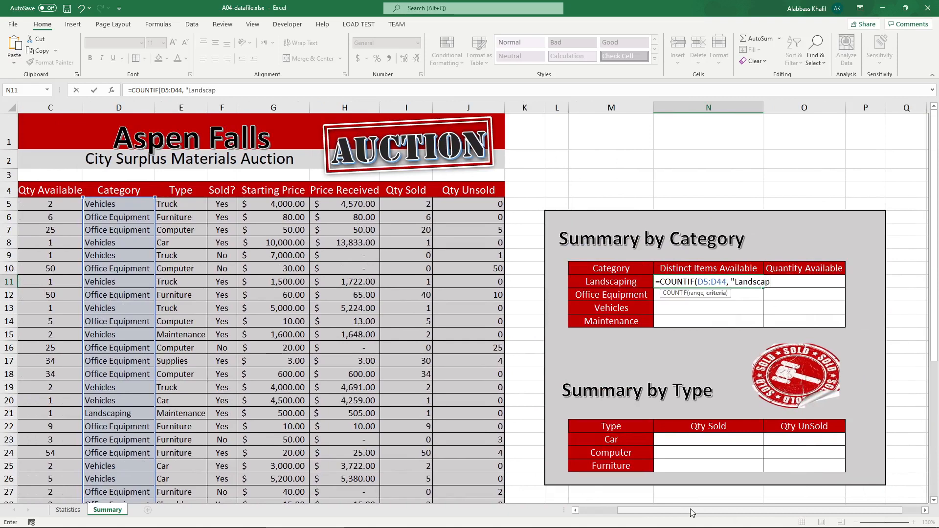
type("ing\")")
key("Return")
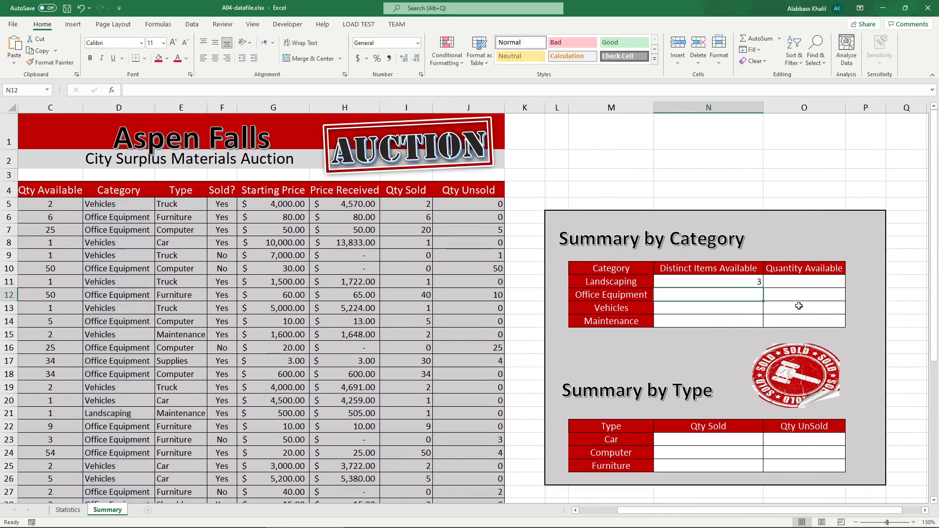
Step: Copy the N11 formula down to N14 and examine each copied formula's references
left_click(750, 280)
left_click_drag(764, 287, 763, 331)
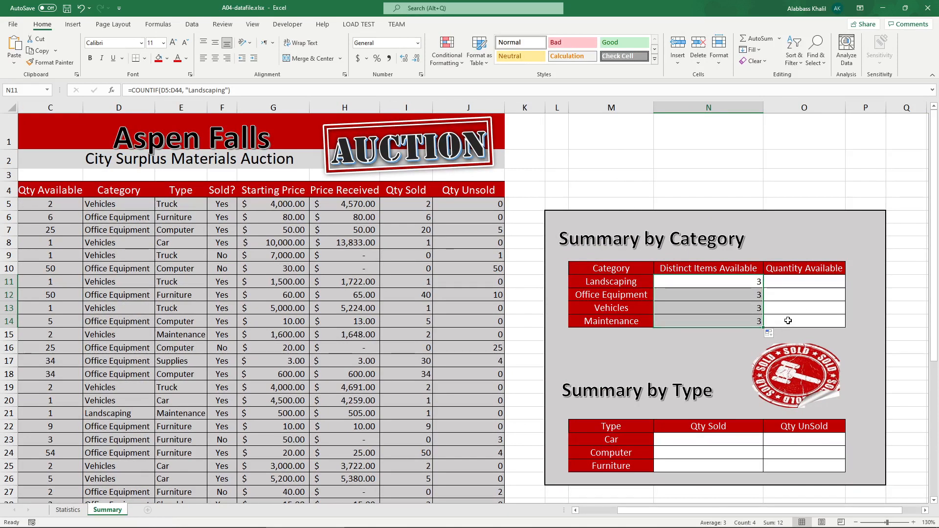
left_click(758, 282)
left_click(751, 300)
left_click(752, 319)
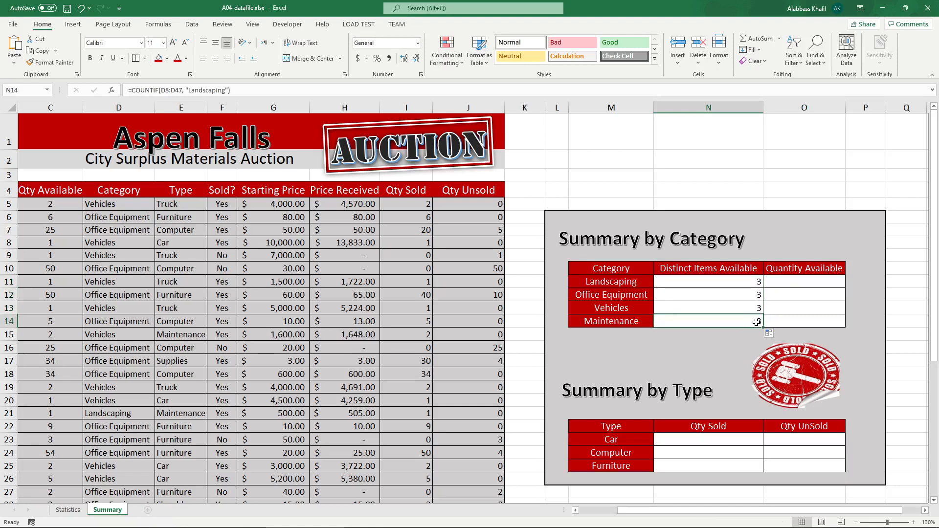
double_click(756, 286)
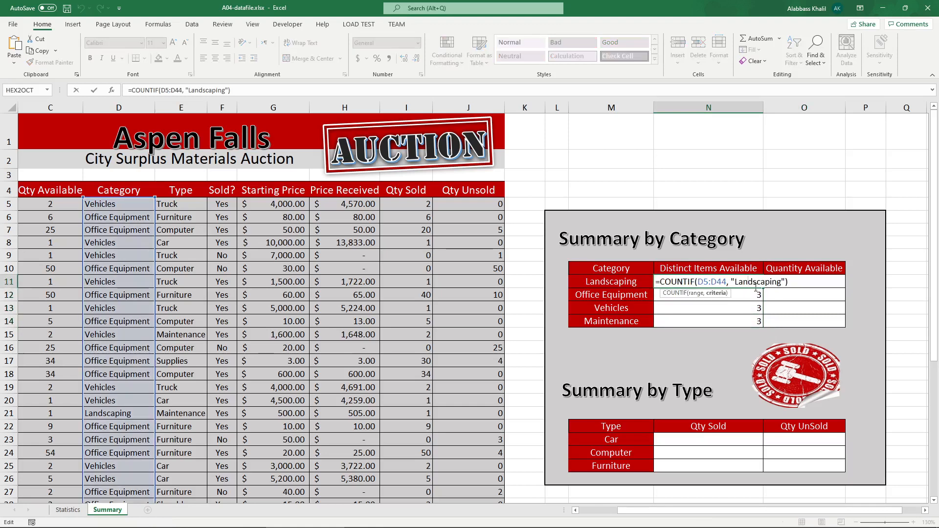
key("Escape")
double_click(749, 294)
key("Escape")
double_click(750, 305)
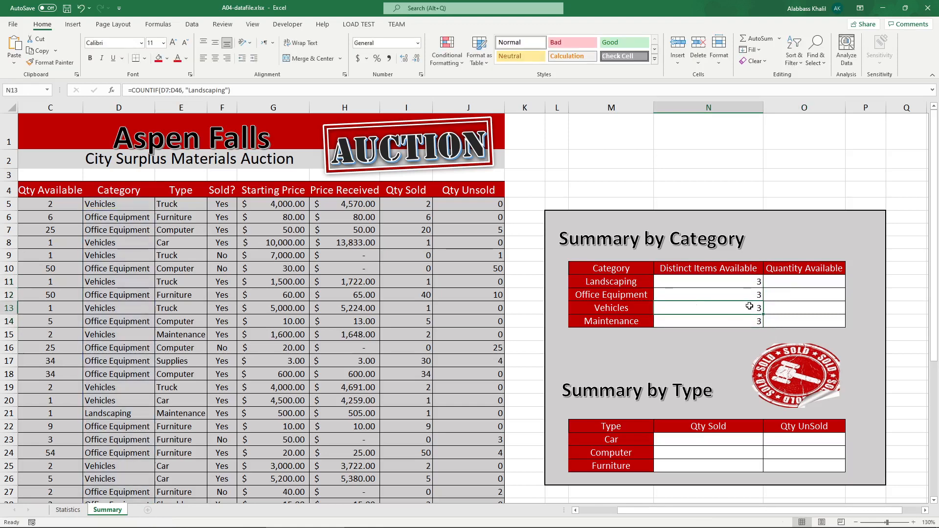
key("Escape")
key("Return")
left_click_drag(614, 296, 690, 308)
left_click_drag(634, 321, 667, 318)
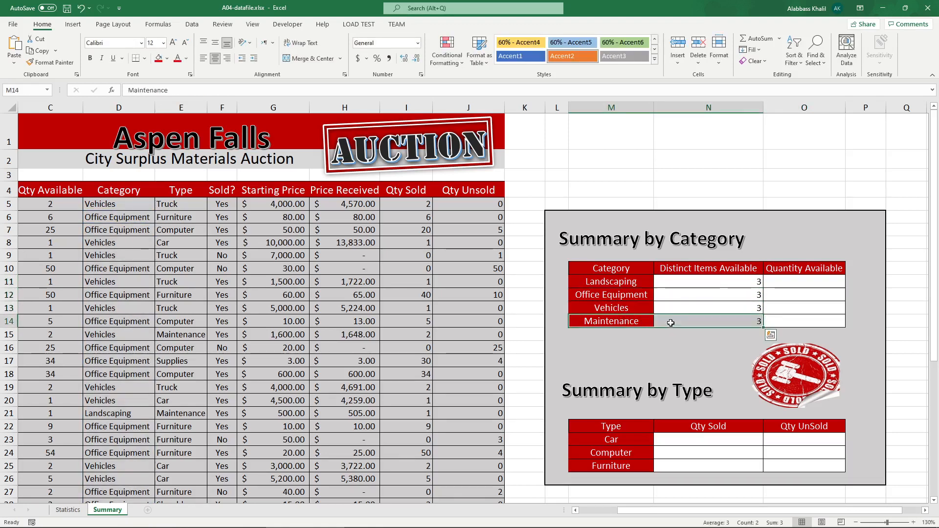
Step: Replace N11's "Landscaping" criterion with a reference to cell M11 and copy the formula down to N14
double_click(724, 282)
left_click_drag(786, 281, 741, 288)
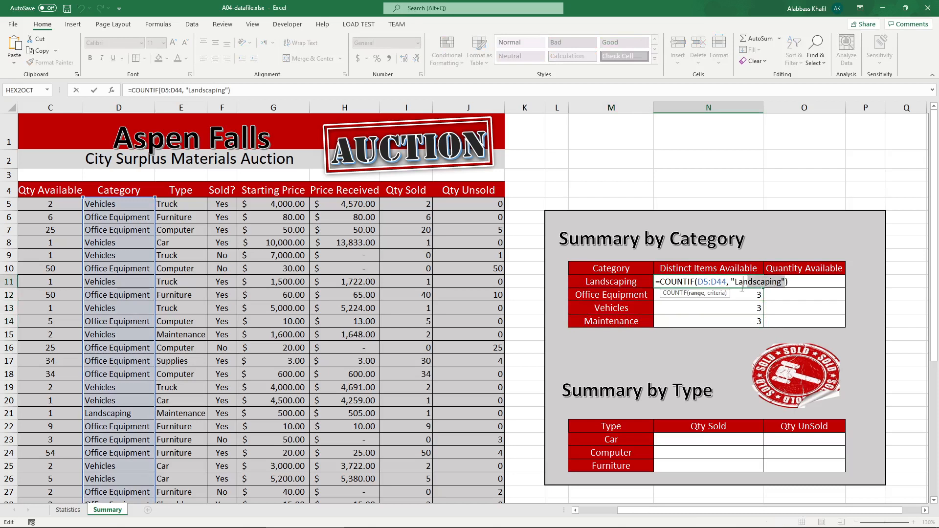
key("BackSpace")
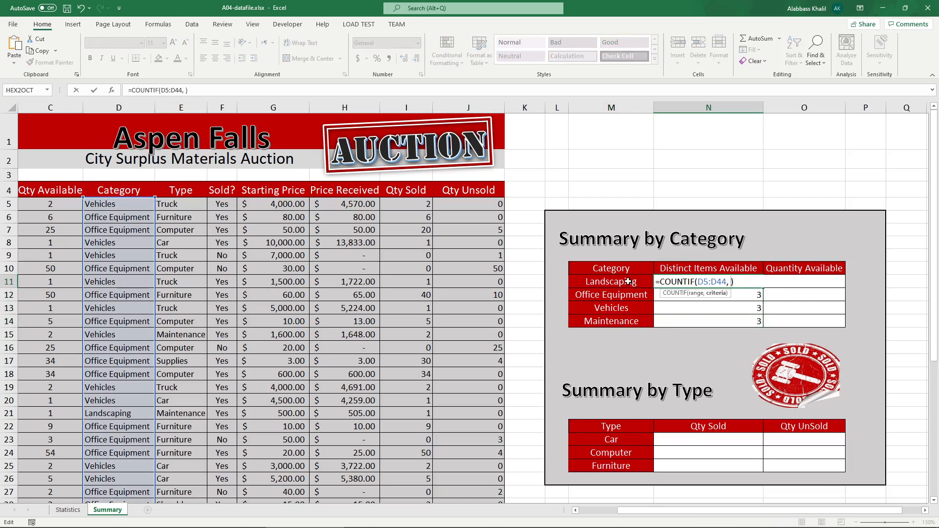
left_click(611, 282)
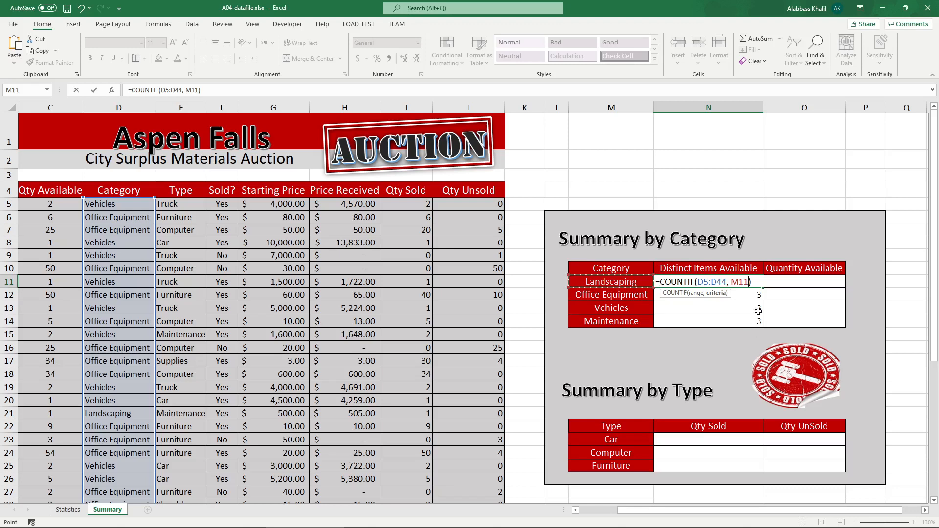
key("Return")
left_click(761, 284)
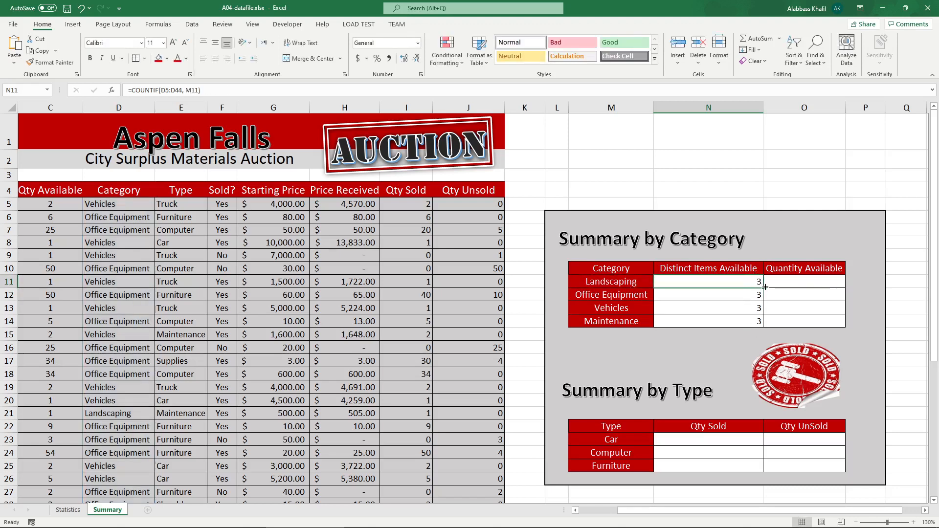
left_click_drag(764, 287, 762, 323)
Step: Inspect the copied COUNTIF formulas in N12, N13 and N11
double_click(756, 299)
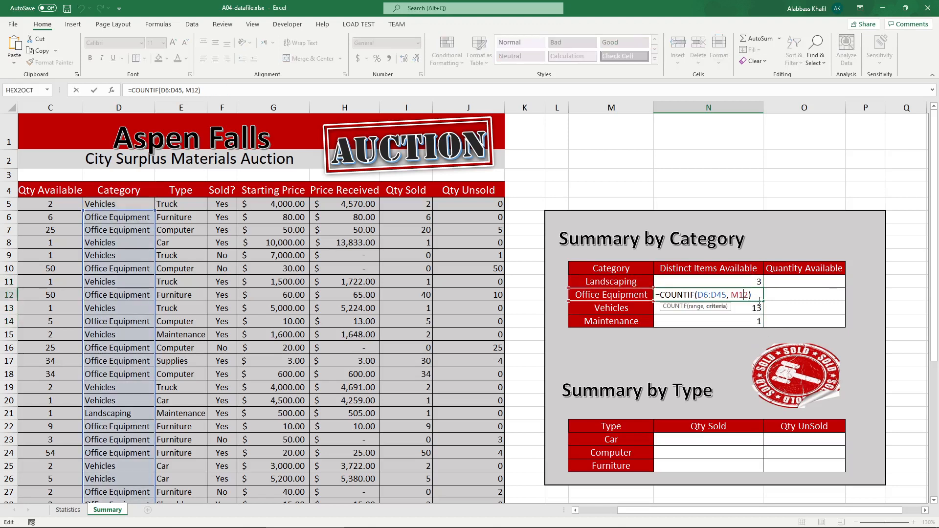
key("Return")
double_click(756, 308)
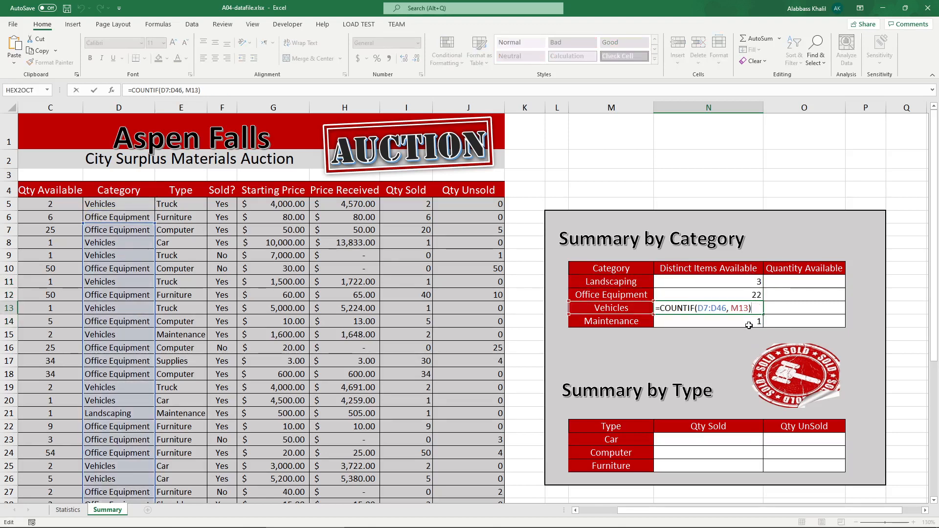
key("Return")
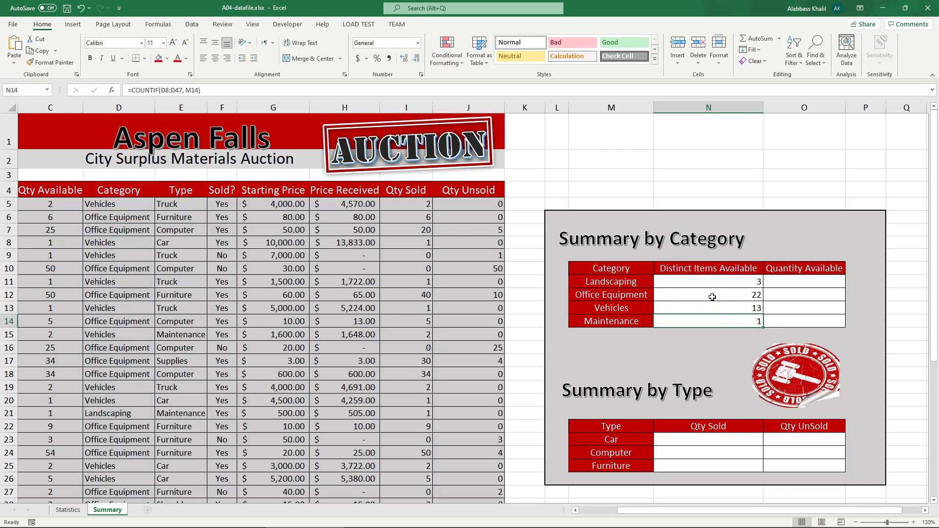
double_click(718, 286)
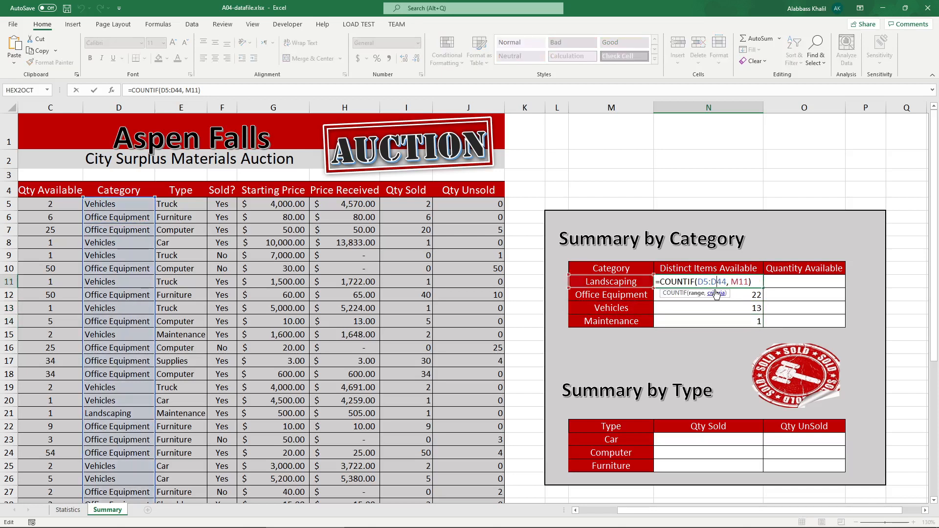
key("ctrl+Return")
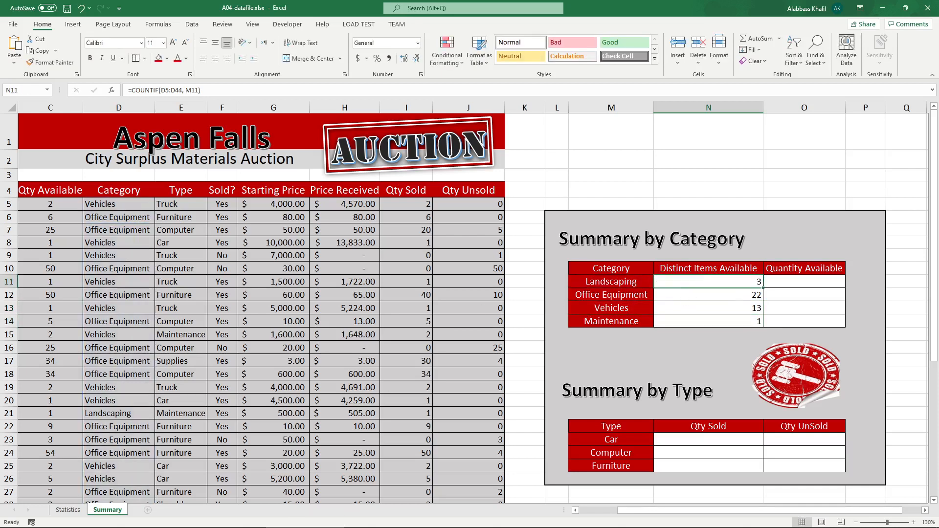
Step: Underline the Office Equipment and Vehicles counts in the PDF's sample table, then return to the workbook
left_click(198, 522)
scroll(620, 357, "down", 1)
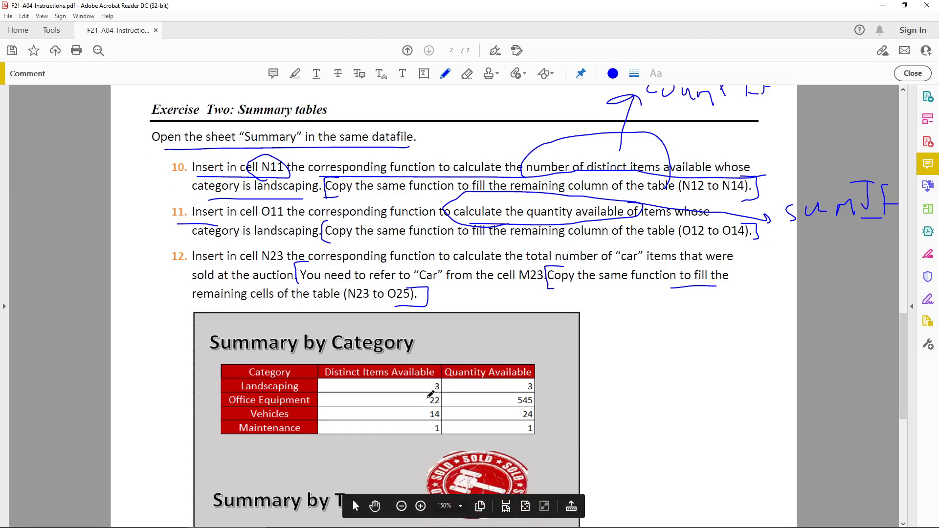
left_click_drag(422, 397, 438, 397)
mouse_move(427, 406)
left_mouse_down()
mouse_move(437, 404)
mouse_move(439, 419)
left_mouse_up()
left_click(303, 521)
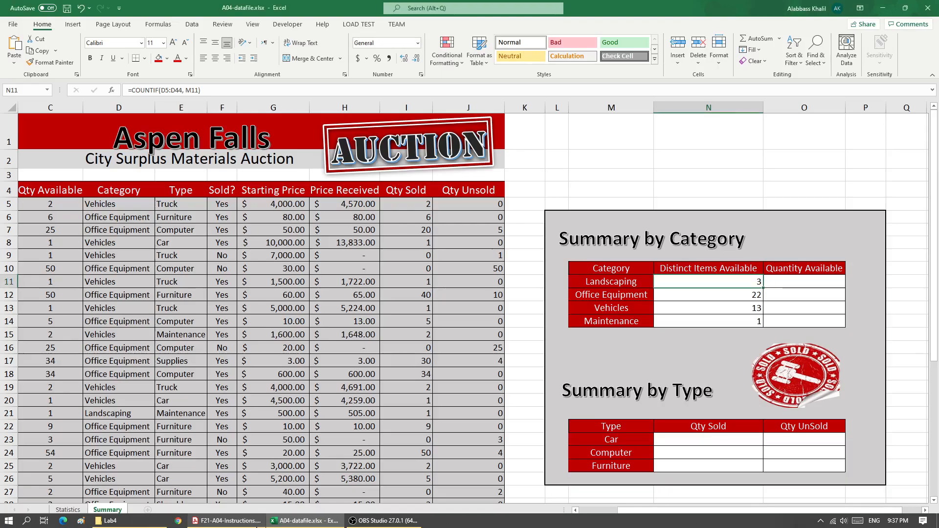
Step: Compare the counts with the PDF sample table and inspect the COUNTIF formulas in N11 through N14
left_click(750, 297)
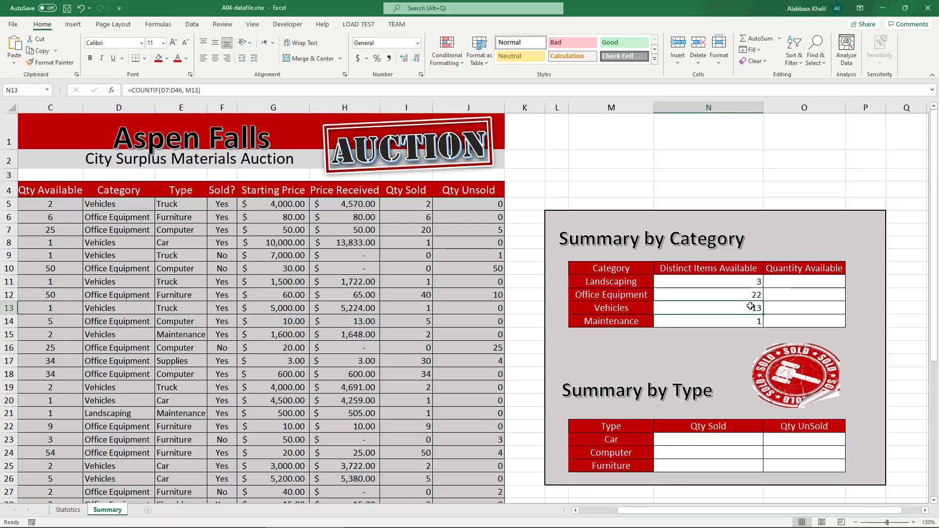
left_click(757, 307)
left_click(234, 523)
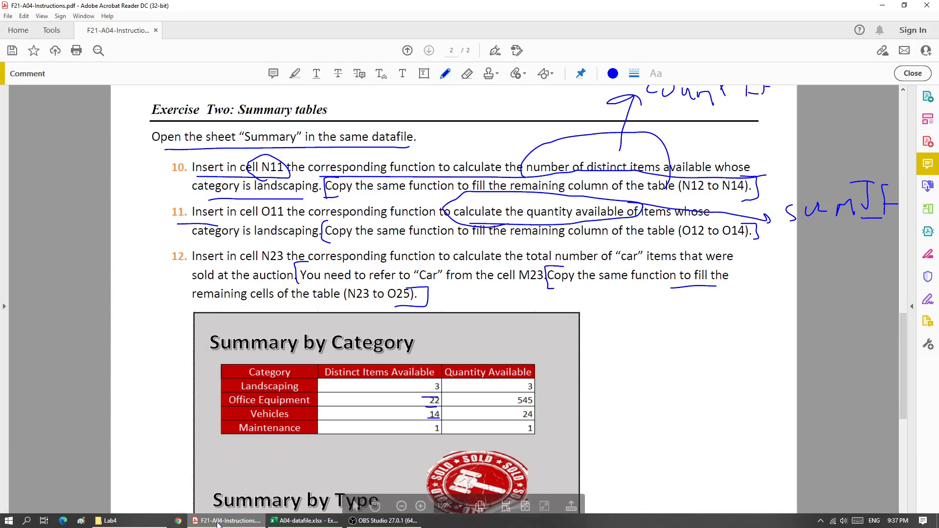
left_click(235, 523)
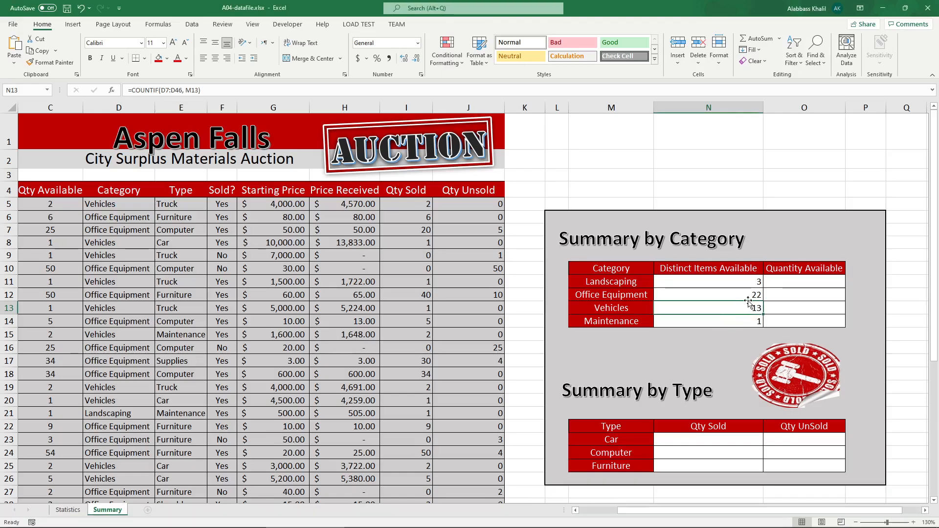
left_click(752, 282)
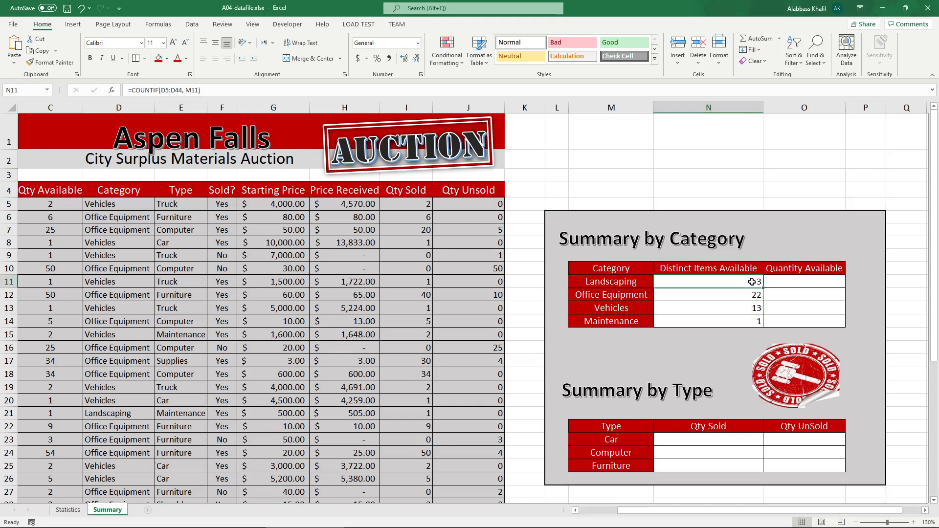
double_click(752, 282)
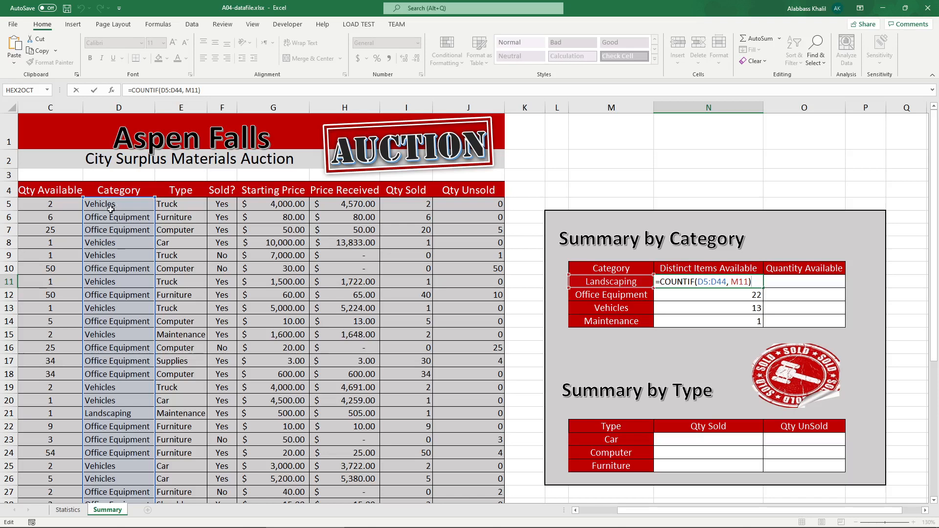
key("Return")
double_click(728, 295)
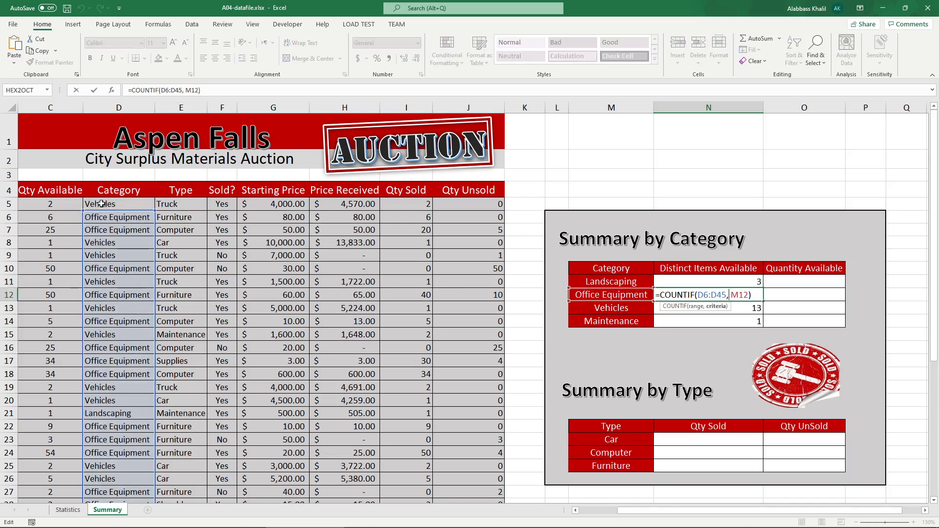
key("Return")
double_click(715, 304)
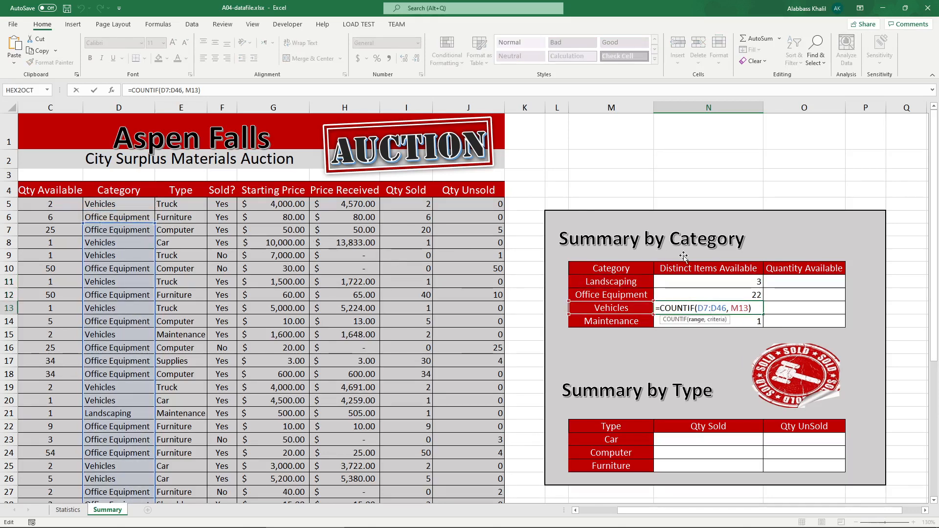
key("Return")
double_click(710, 319)
key("Return")
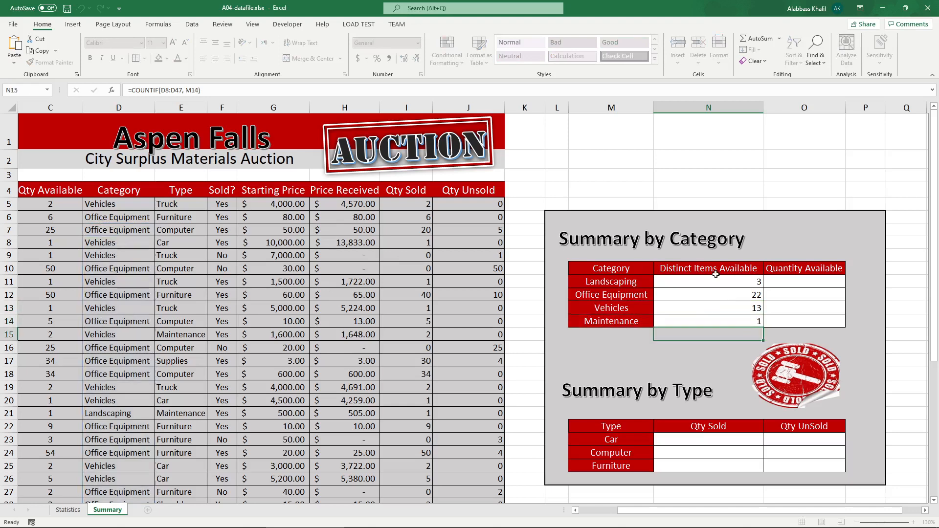
Step: Make N11's range row-absolute as D$5:D$44, copy the formula down to N14, and recheck N11
double_click(696, 282)
left_click(701, 281)
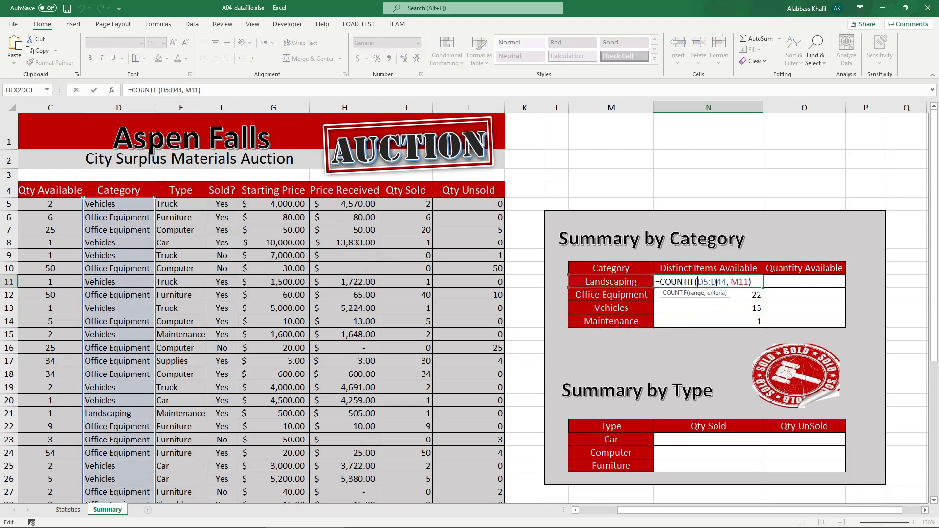
type("$5:D$")
key("ctrl+Return")
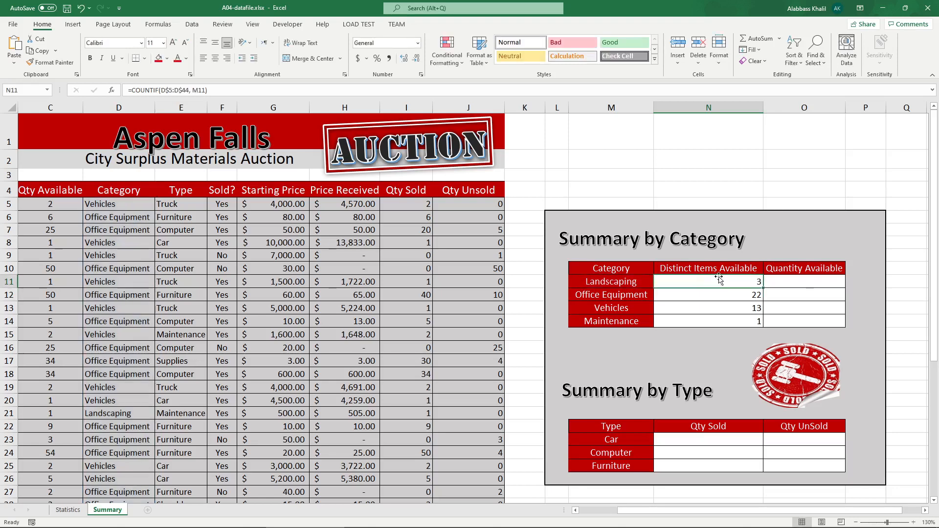
left_click_drag(764, 290, 764, 324)
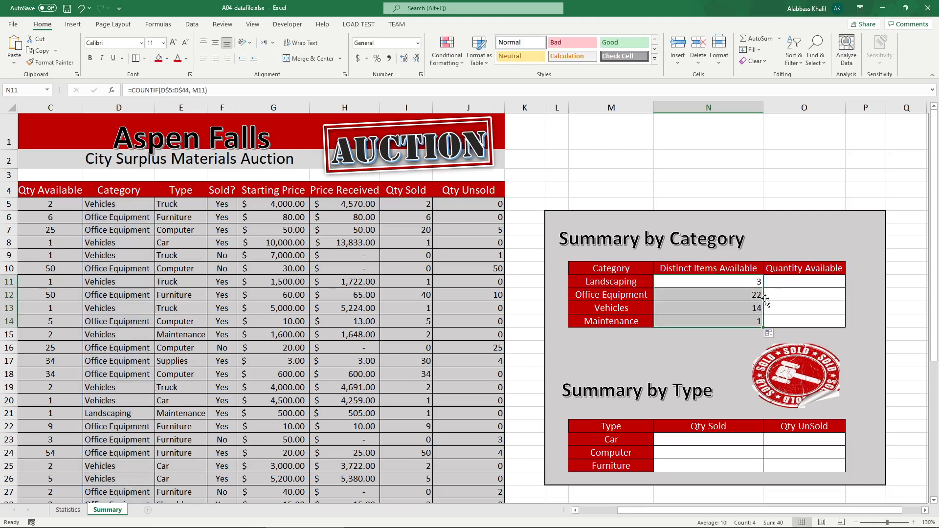
left_click(758, 283)
double_click(678, 283)
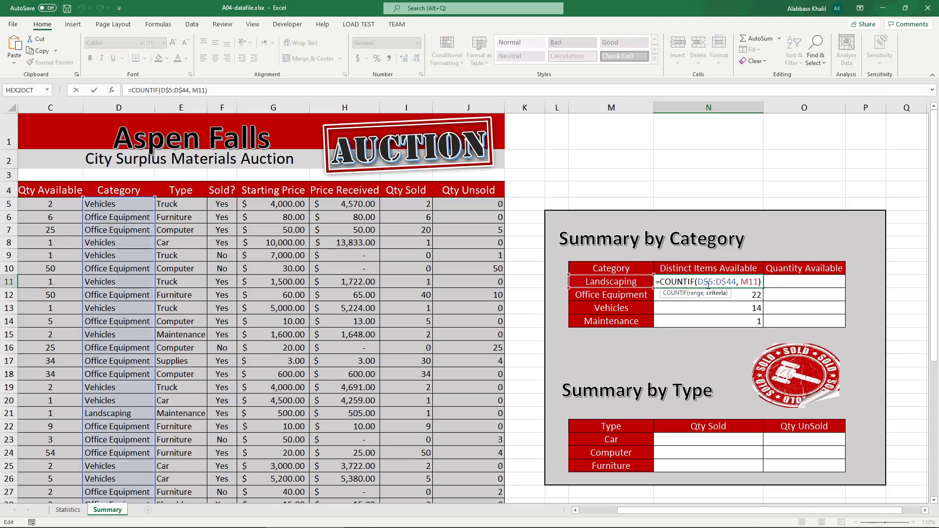
key("Return")
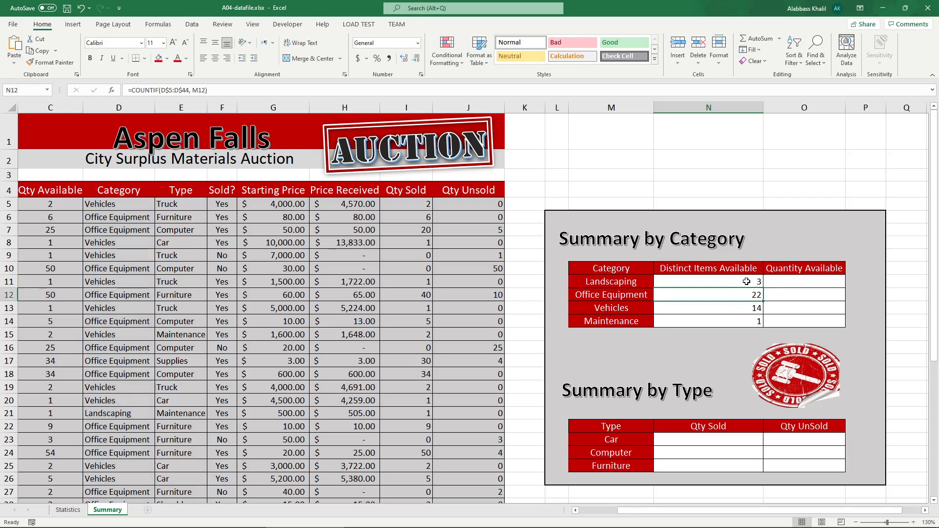
Step: Enter =SUMIF(D5:D44,M11,C5:C44) in O11 to total the Landscaping quantity available
left_click(821, 284)
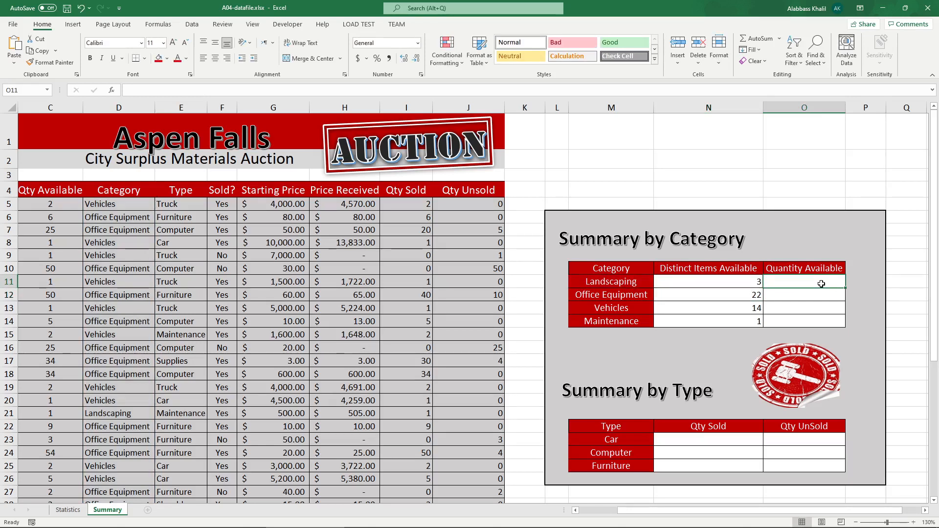
type("=")
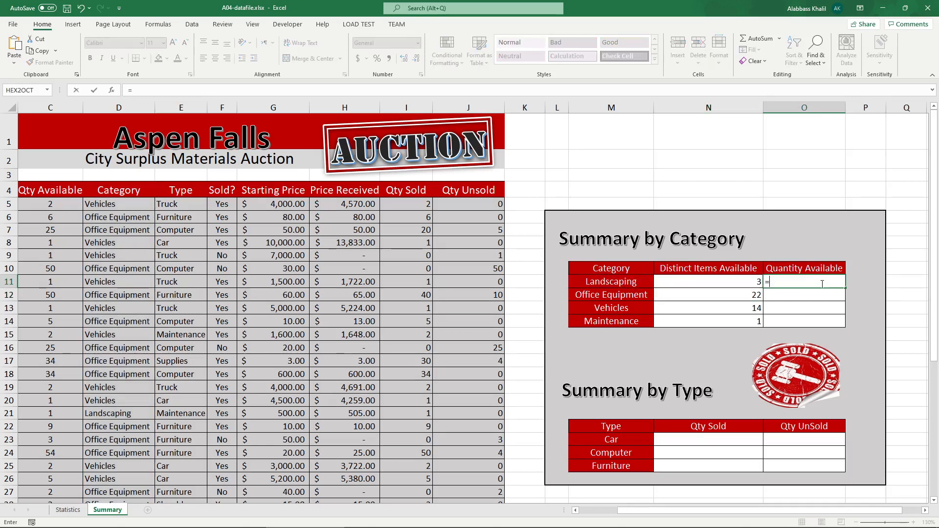
type("sum")
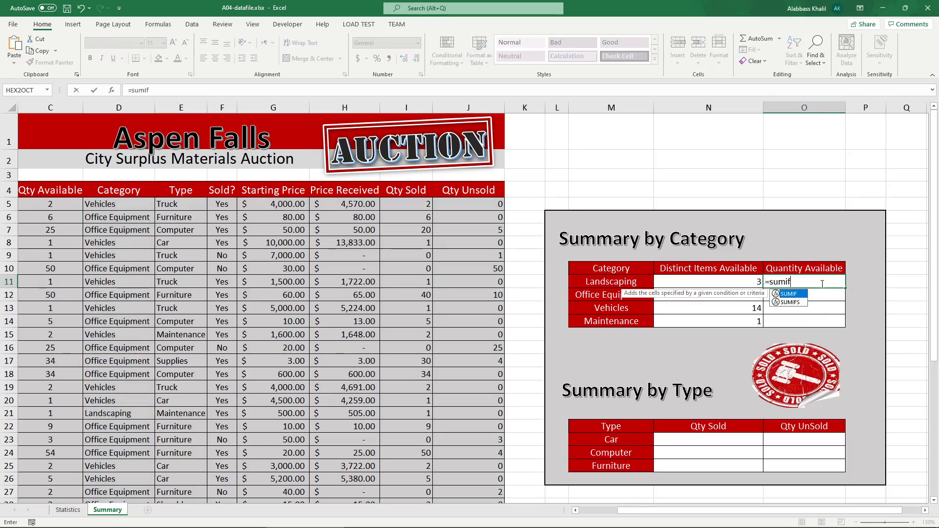
type("if")
key("Tab")
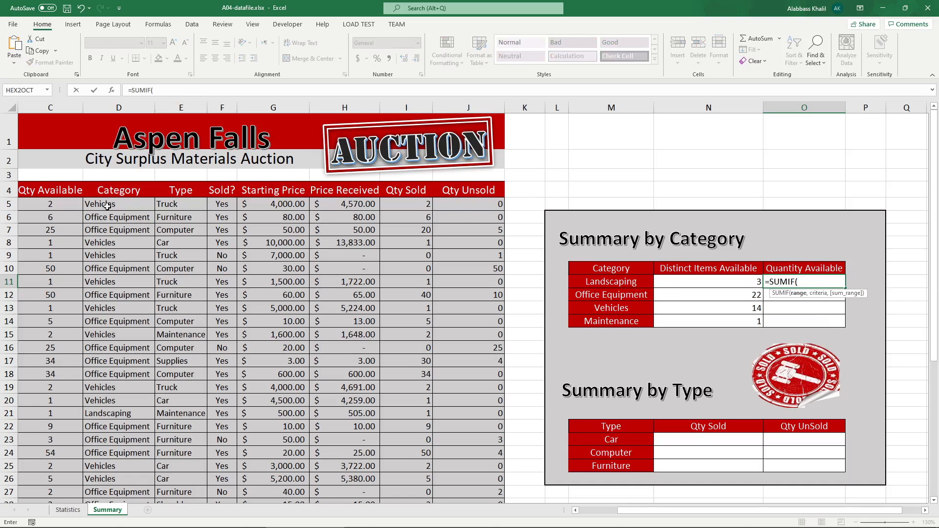
left_click(591, 512)
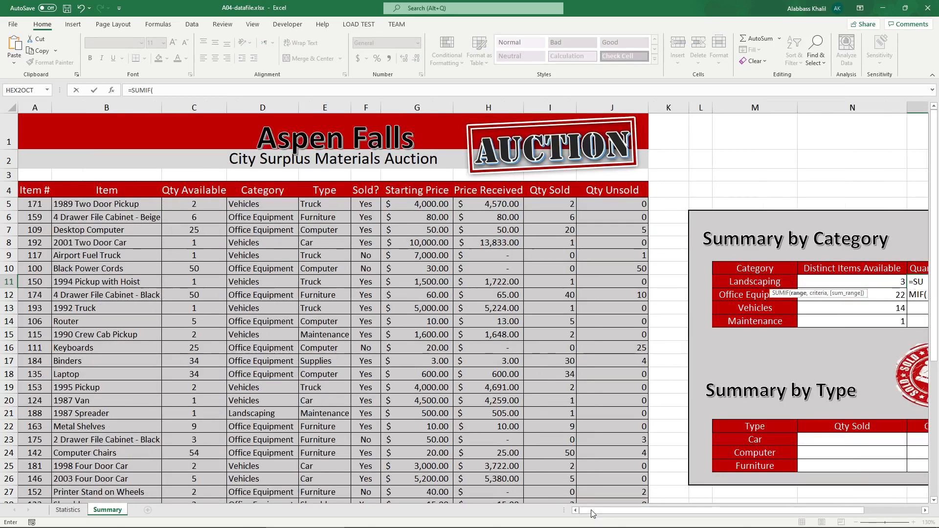
left_click_drag(271, 211, 262, 523)
type(",")
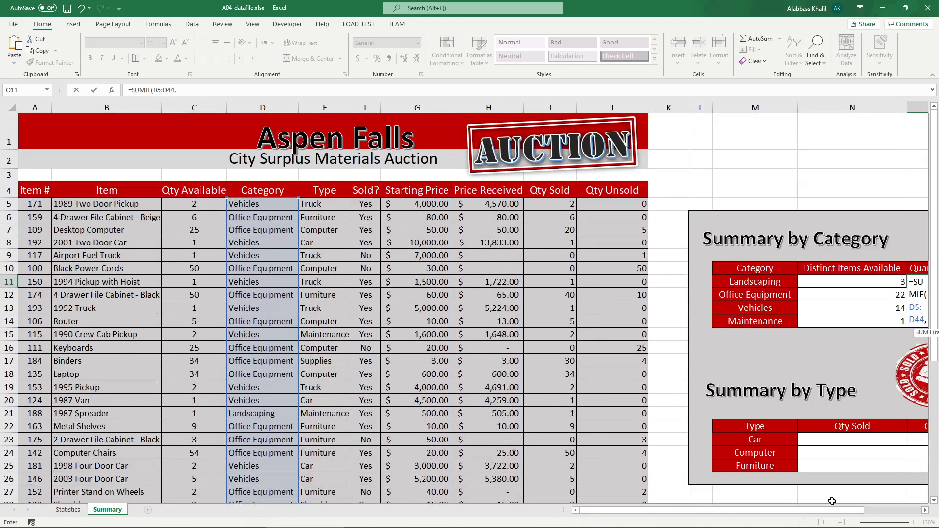
left_click(891, 510)
left_click_drag(735, 511, 637, 510)
left_click(466, 287)
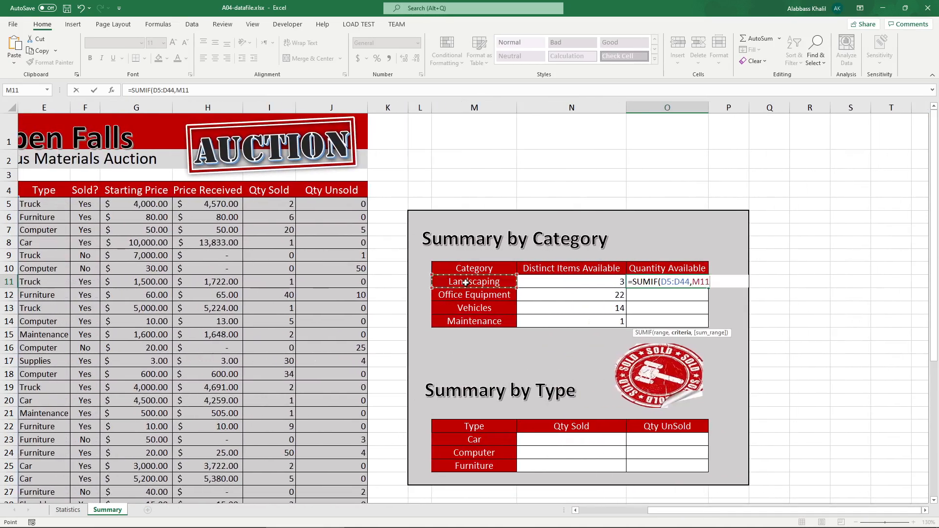
type(",")
left_click_drag(689, 510, 620, 510)
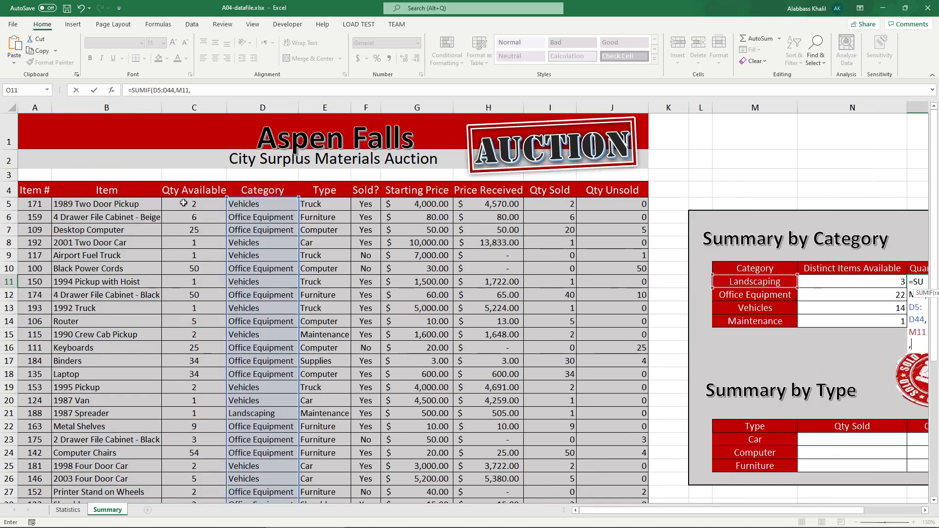
left_click_drag(188, 204, 181, 482)
key("Return")
Step: Copy the O11 SUMIF formula down to O14
scroll(873, 399, "right", 2)
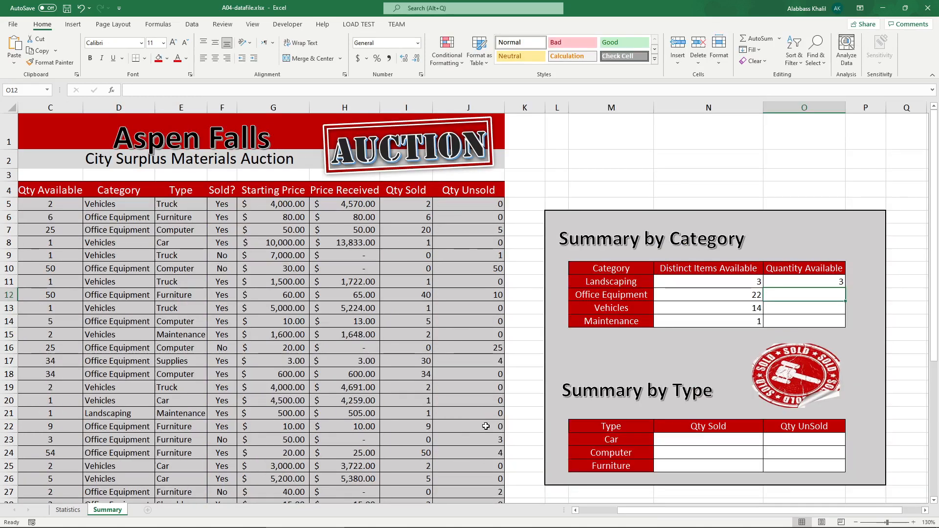
left_click(837, 277)
left_click_drag(845, 288, 841, 323)
Step: Underline the Vehicles quantity in the PDF's sample table, then return to the workbook
left_click(231, 521)
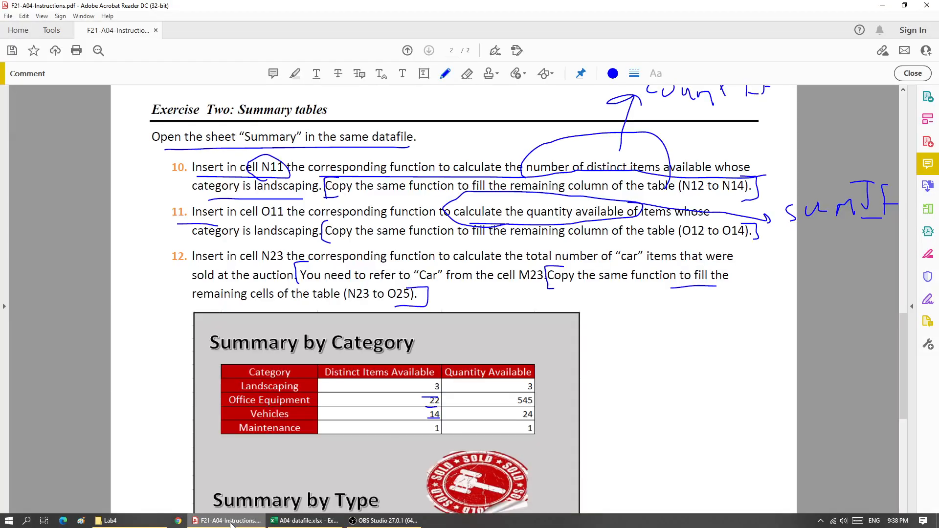
left_click(302, 521)
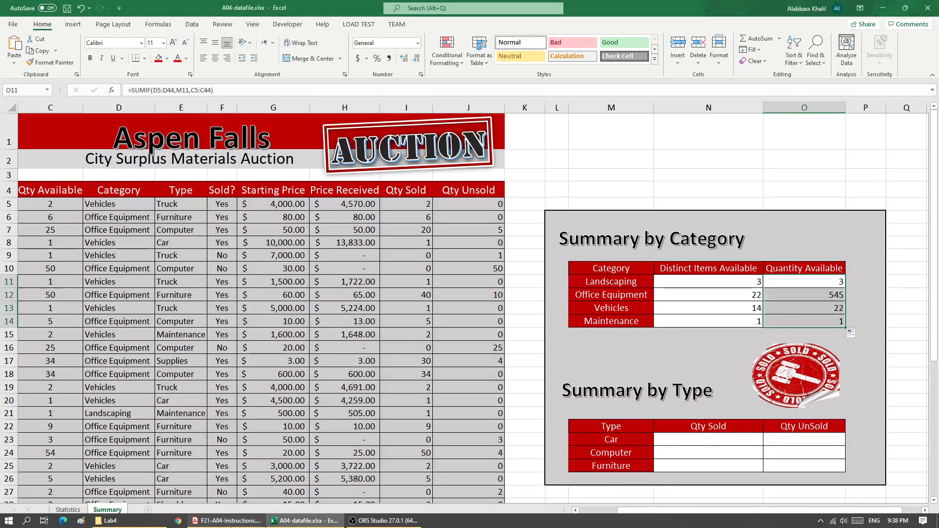
left_click(234, 521)
left_click_drag(513, 414, 525, 409)
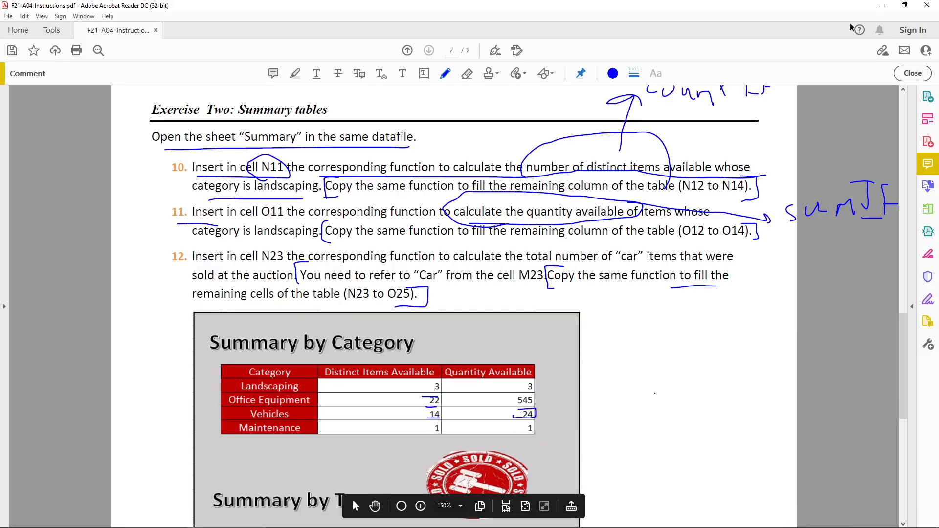
left_click(880, 5)
Step: Make O11's ranges row-absolute as D$5:D$44 and C$5:C$44, and copy the formula down to O14
double_click(831, 281)
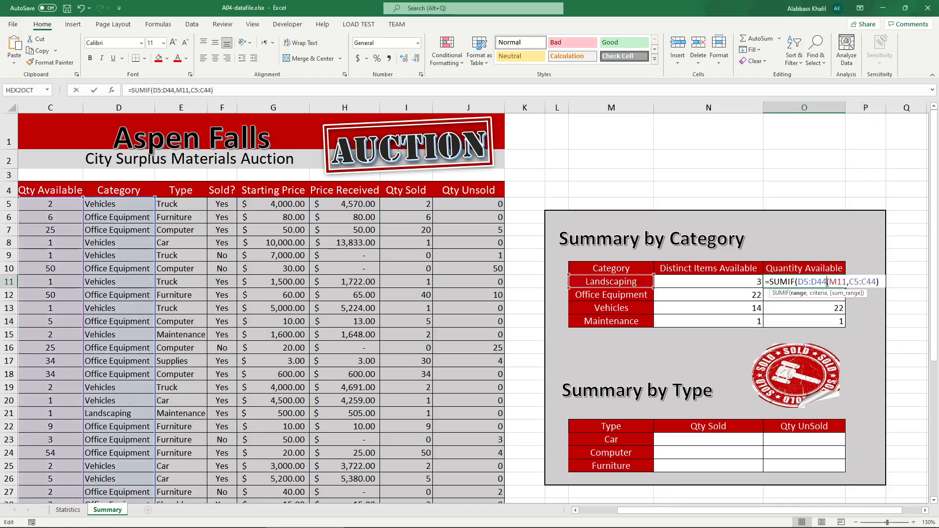
left_click_drag(834, 280, 854, 282)
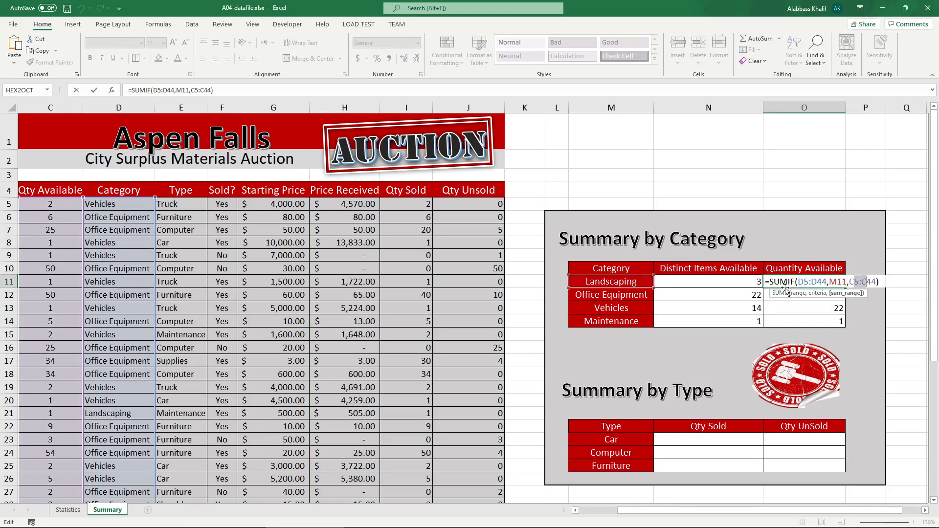
left_click(805, 283)
type("$5:D")
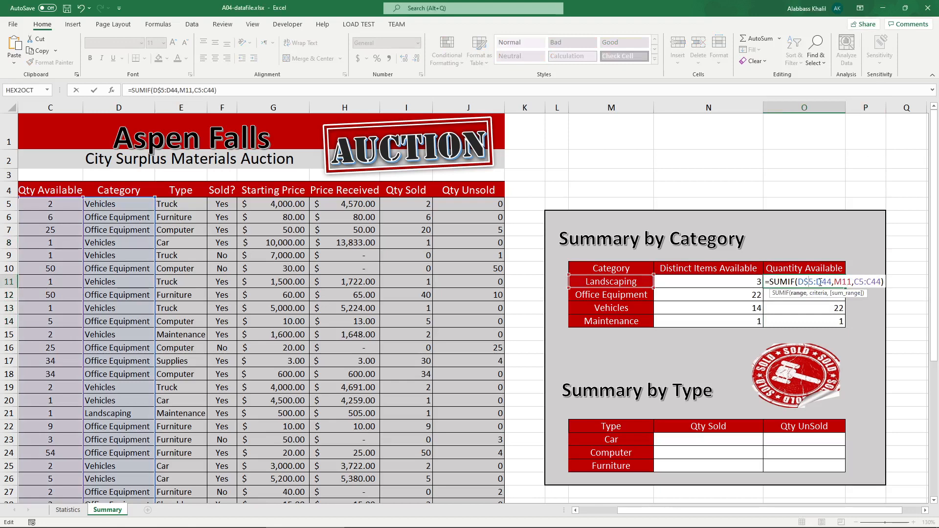
type("$")
left_click(863, 282)
type("$")
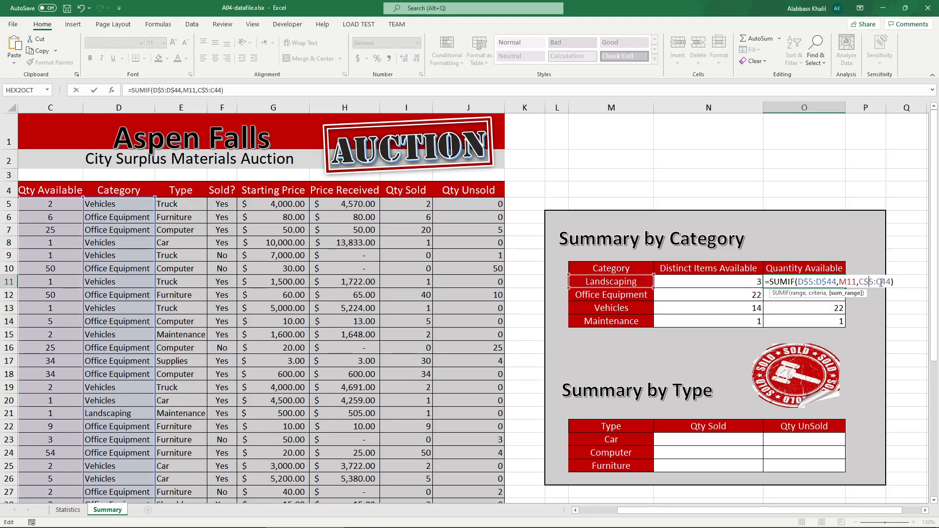
left_click(883, 282)
type("$")
key("ctrl+Return")
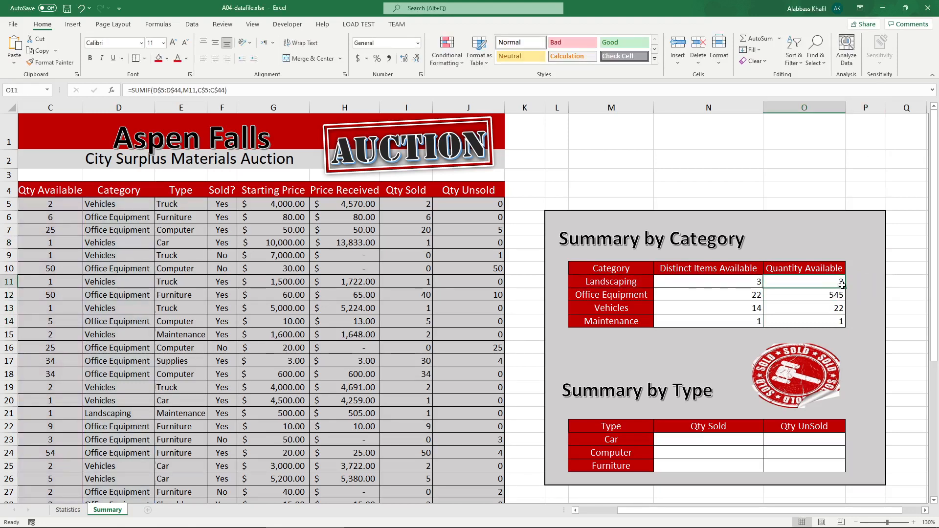
left_click_drag(847, 295, 849, 322)
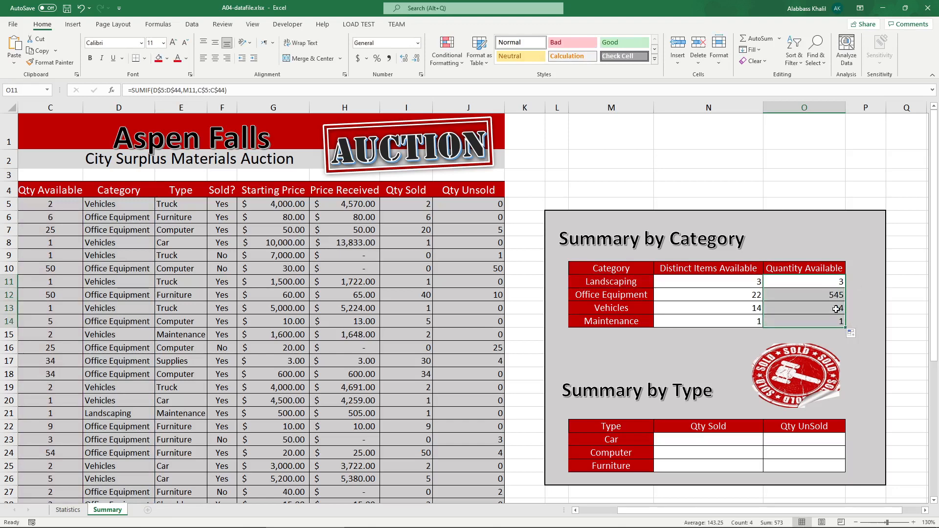
Step: Inspect the copied SUMIF formula in O13, then switch back to the PDF instructions
double_click(837, 308)
left_click_drag(712, 511, 674, 515)
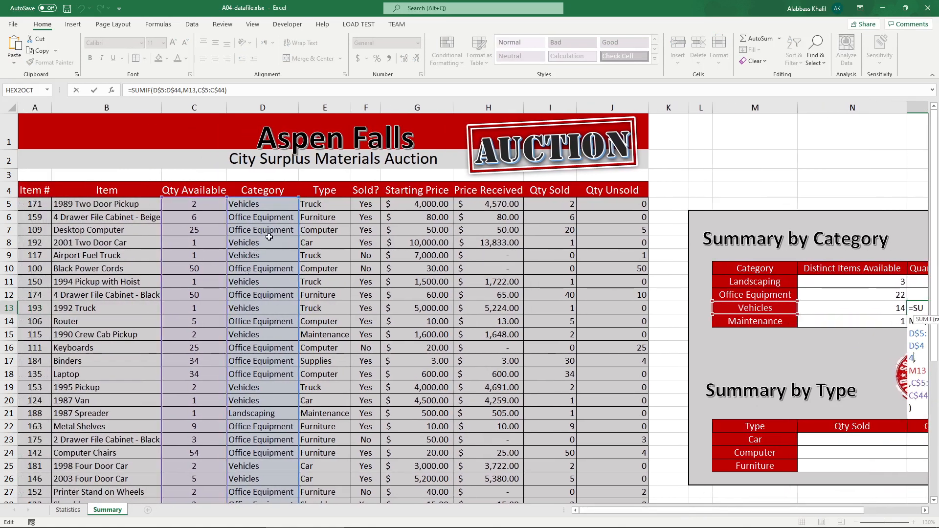
key("Escape")
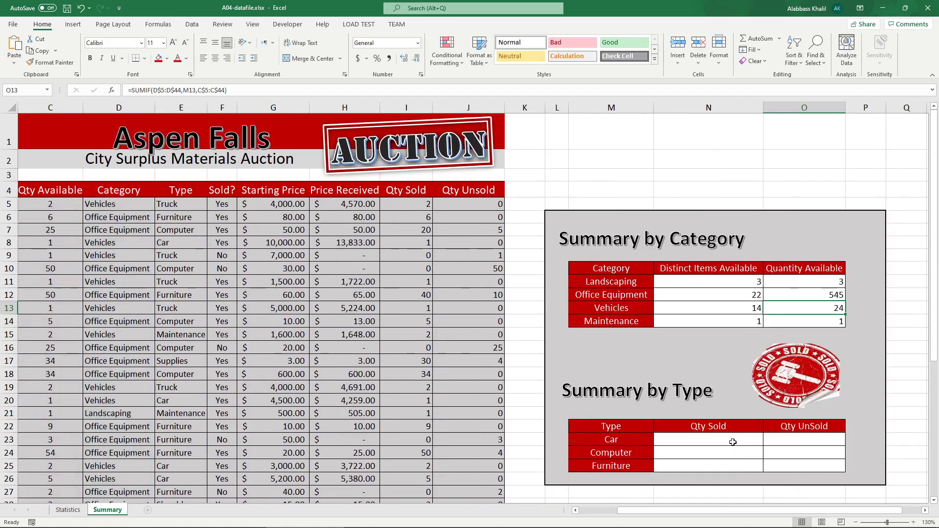
left_click(730, 273)
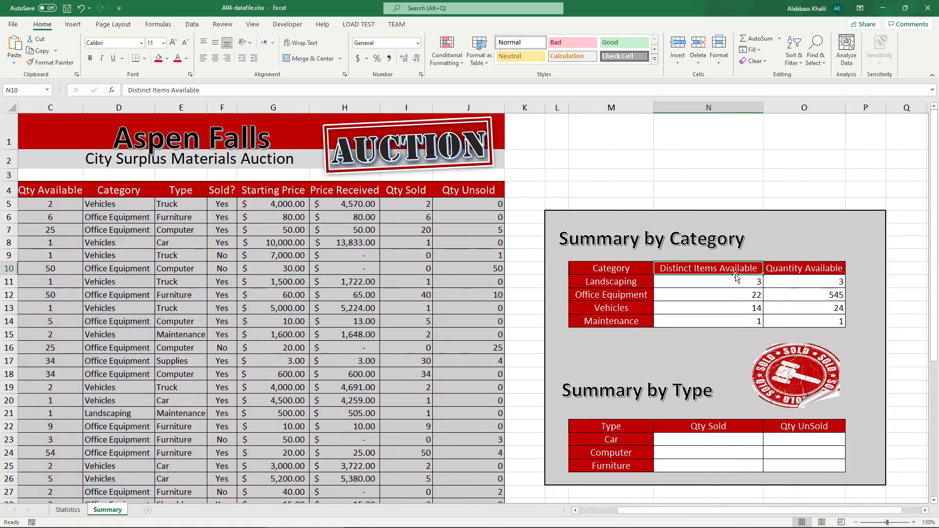
left_click(301, 521)
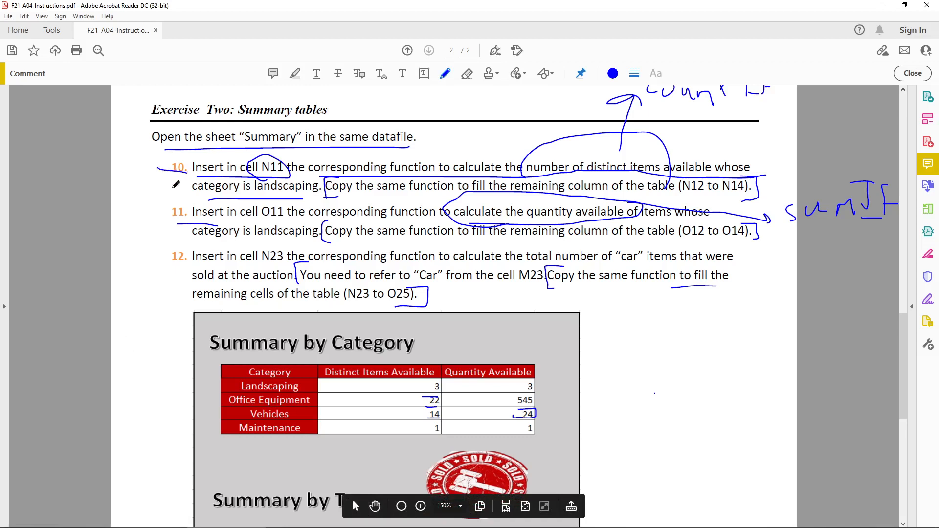
Step: Annotate instruction 12 with brackets and draw fill-direction arrows over both sample tables in the PDF
left_click_drag(163, 232, 191, 234)
mouse_move(149, 289)
left_mouse_down()
mouse_move(187, 235)
mouse_move(147, 279)
left_mouse_up()
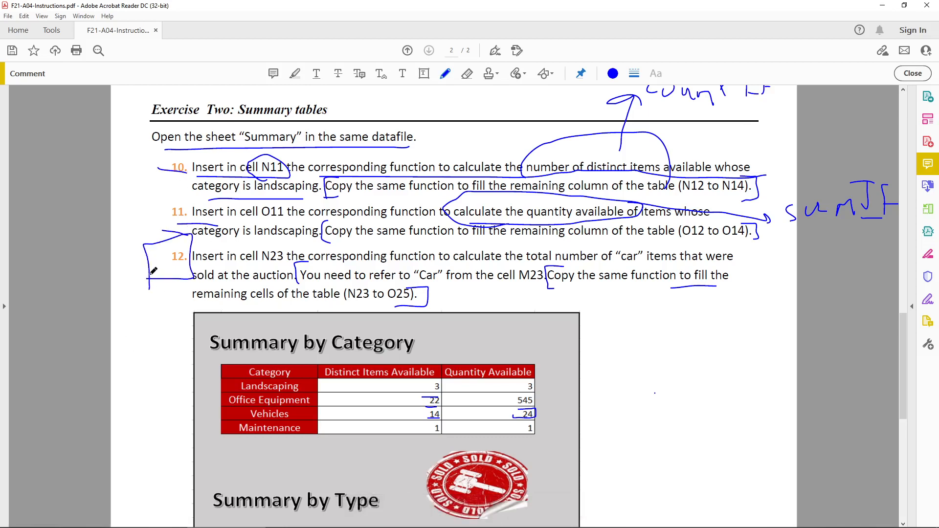
scroll(416, 311, "down", 3)
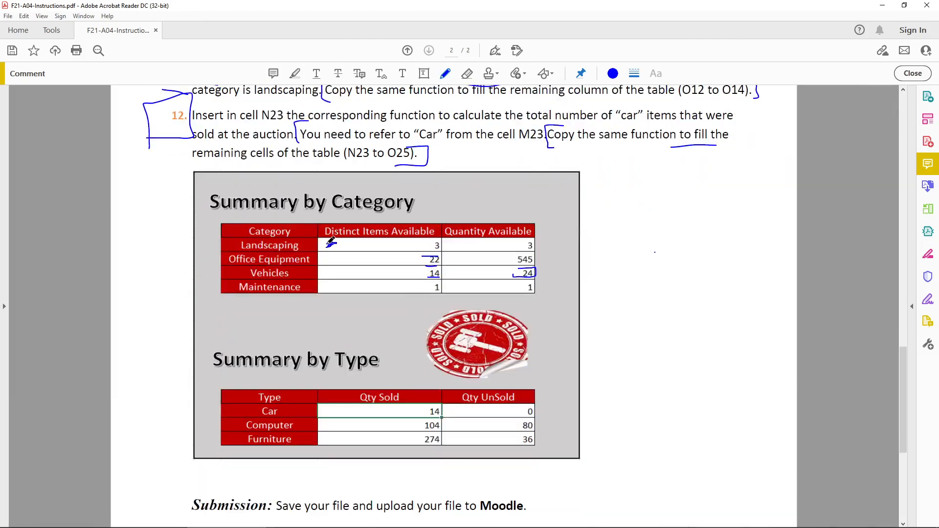
mouse_move(331, 241)
left_mouse_down()
mouse_move(329, 306)
mouse_move(335, 291)
left_mouse_up()
left_click_drag(480, 241, 473, 293)
left_click_drag(466, 285, 482, 291)
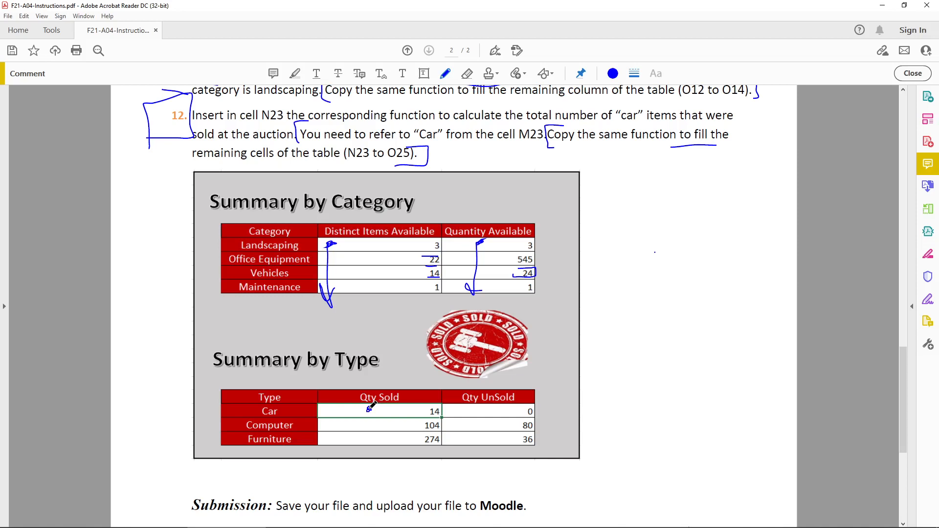
mouse_move(369, 409)
left_mouse_down()
mouse_move(365, 439)
mouse_move(378, 449)
mouse_move(473, 453)
mouse_move(465, 460)
left_mouse_up()
mouse_move(395, 405)
left_mouse_down()
mouse_move(472, 402)
mouse_move(469, 448)
mouse_move(484, 437)
left_mouse_up()
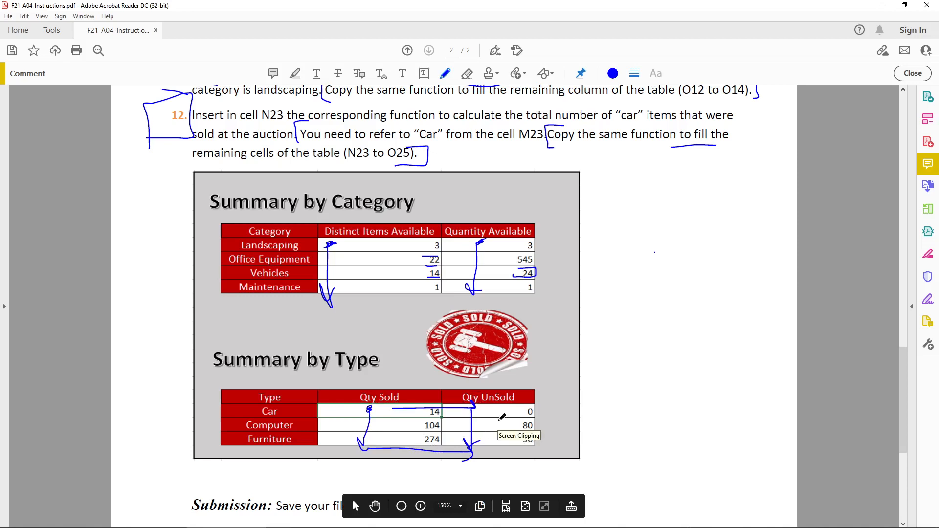
Step: Underline the key phrases of instruction 12 in the PDF, then switch to the workbook
scroll(342, 294, "up", 4)
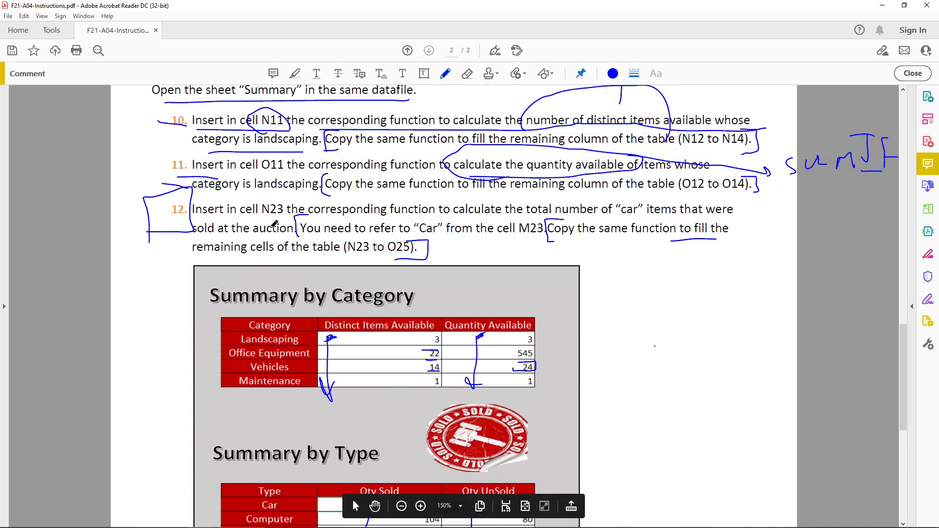
left_click_drag(266, 220, 304, 218)
mouse_move(387, 217)
left_mouse_down()
mouse_move(597, 218)
mouse_move(658, 194)
mouse_move(527, 182)
mouse_move(548, 219)
mouse_move(655, 216)
left_mouse_up()
left_click_drag(188, 237, 283, 235)
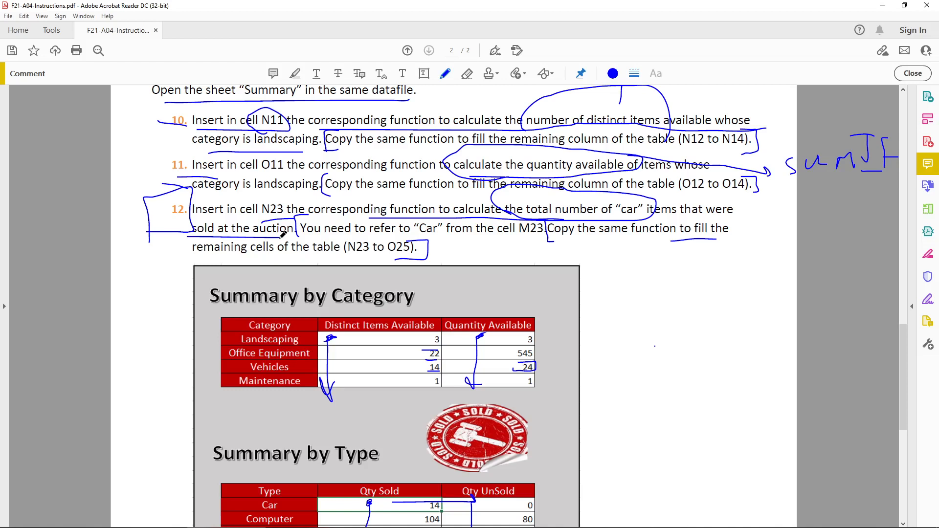
left_click(304, 520)
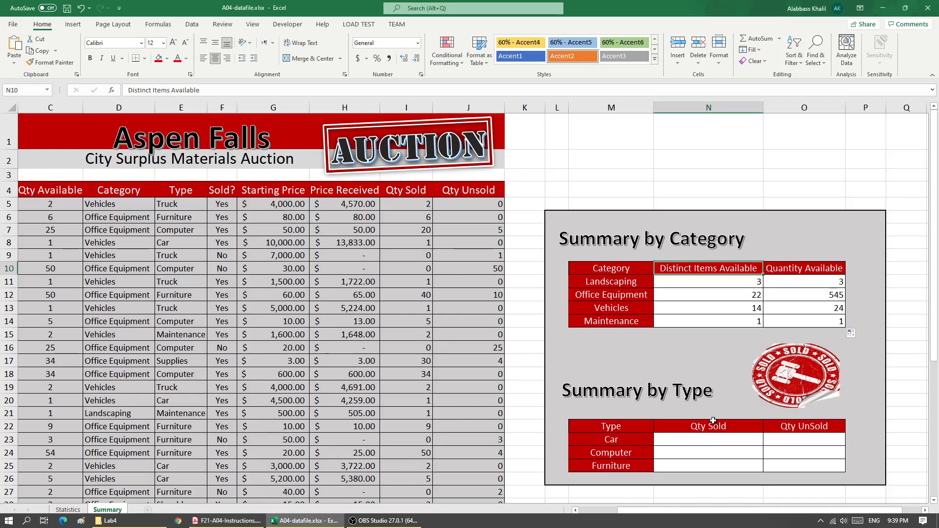
Step: Examine the Sold? and Qty Sold columns of the auction data
left_click(708, 439)
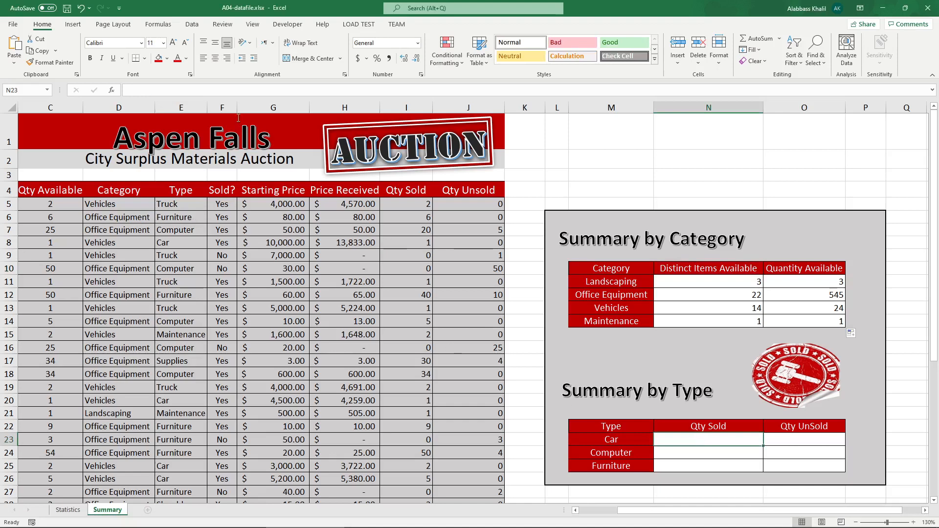
left_click(230, 105)
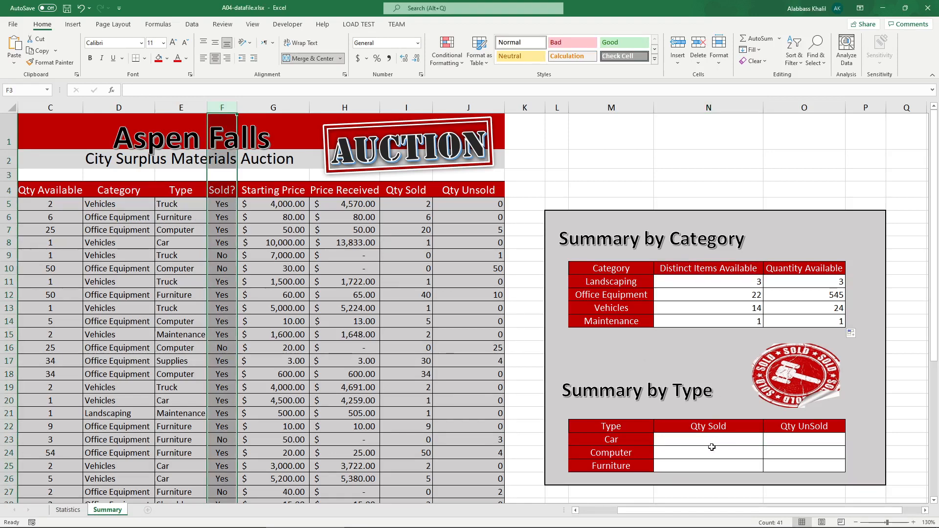
left_click(708, 425)
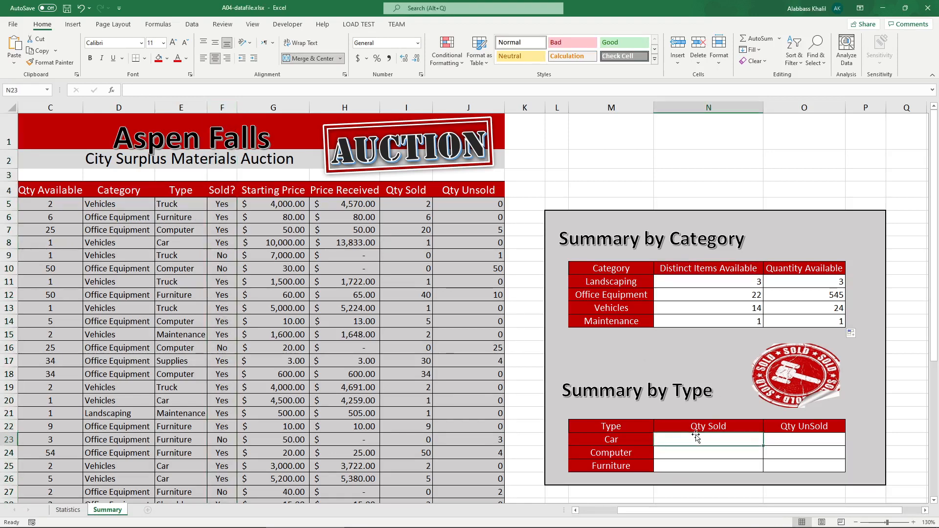
left_click(427, 107)
left_click(452, 108)
left_click(421, 107)
left_click_drag(421, 202, 425, 321)
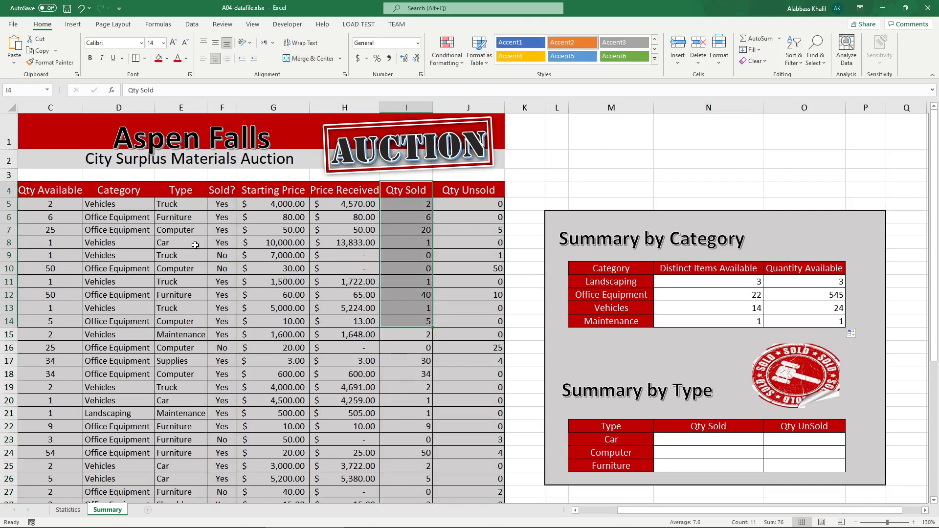
Step: Change the type in E9 to Car
left_click(183, 255)
type("Car")
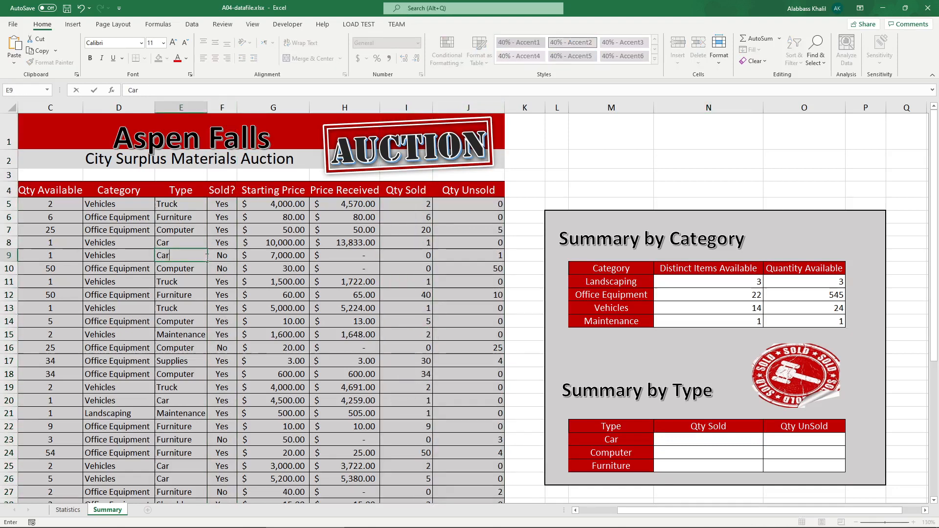
key("Return")
Step: Fill cells I9 and E9 with red
left_click(414, 255)
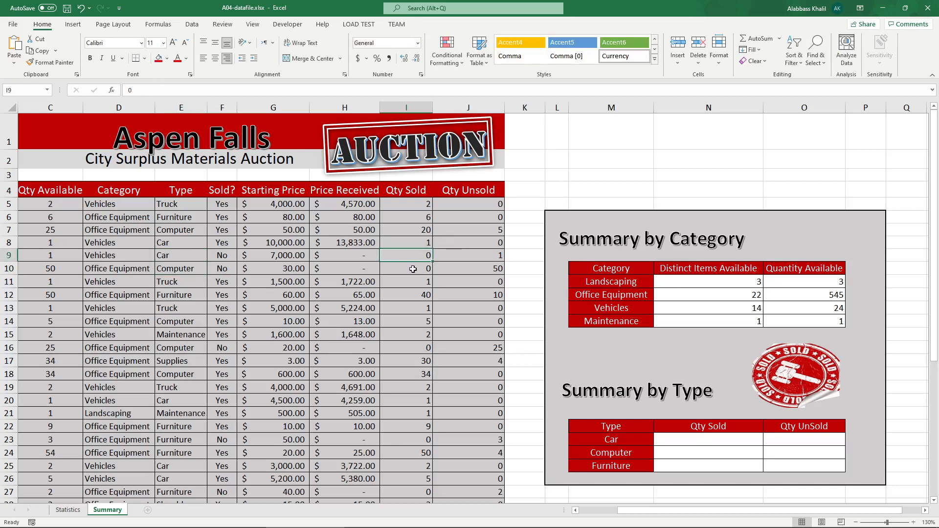
left_click(163, 61)
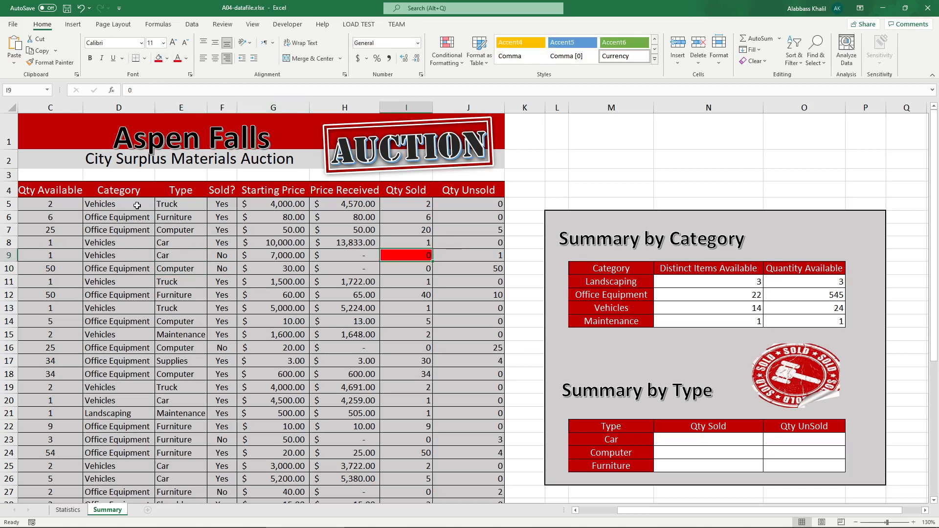
left_click(188, 255)
left_click(163, 61)
left_click(450, 334)
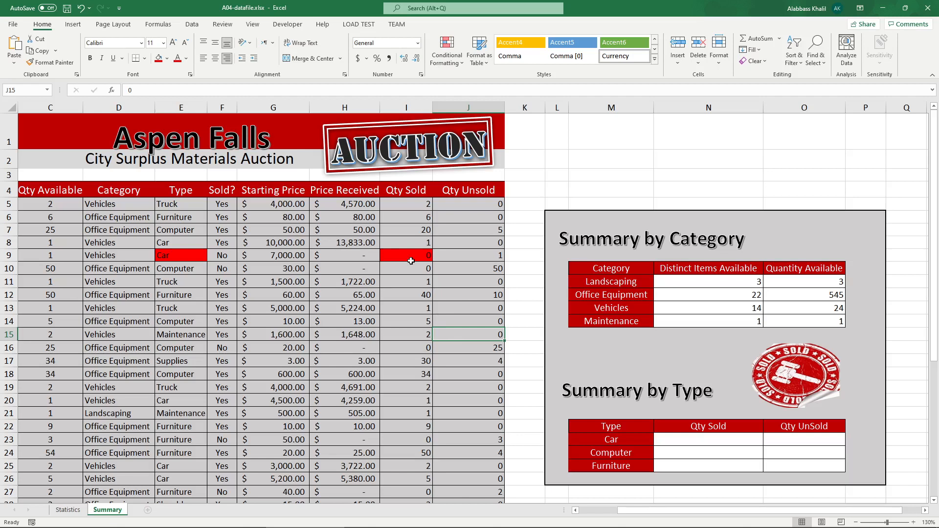
Step: Enter =SUMIF(E5:E44,M23,I5:I44) in N23 to total the quantity sold for Car
left_click(724, 445)
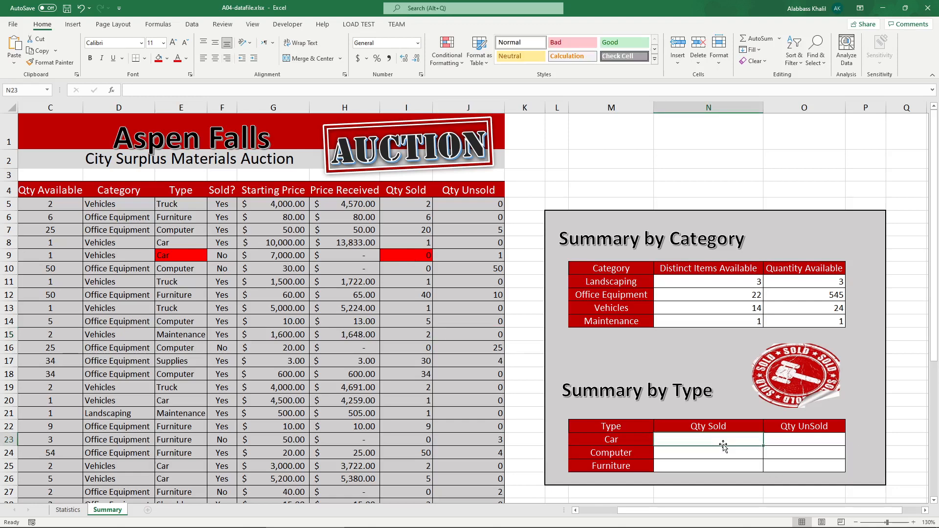
type("=sumif")
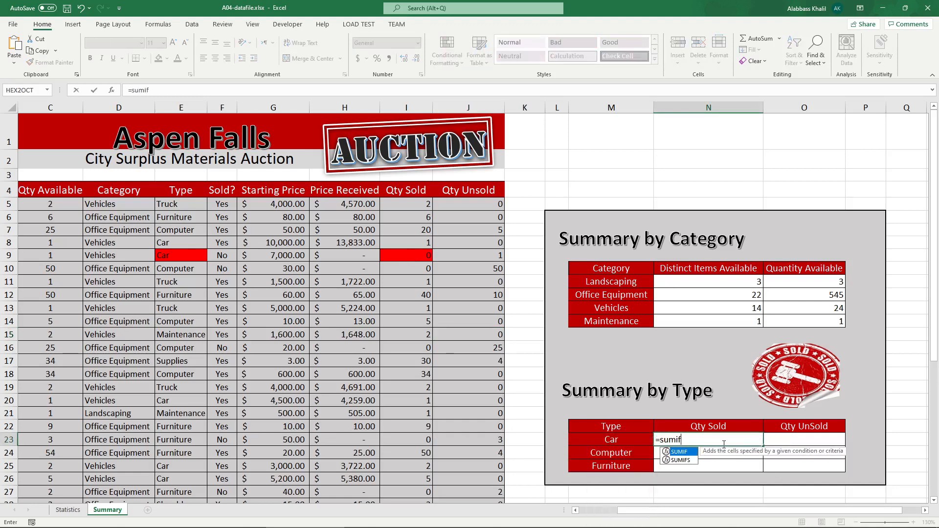
key("Tab")
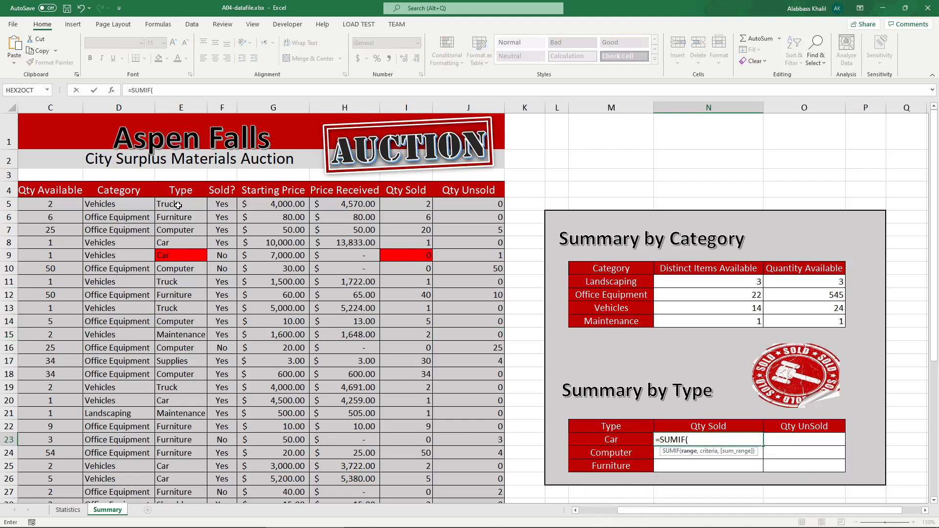
left_click_drag(178, 206, 188, 483)
type(",")
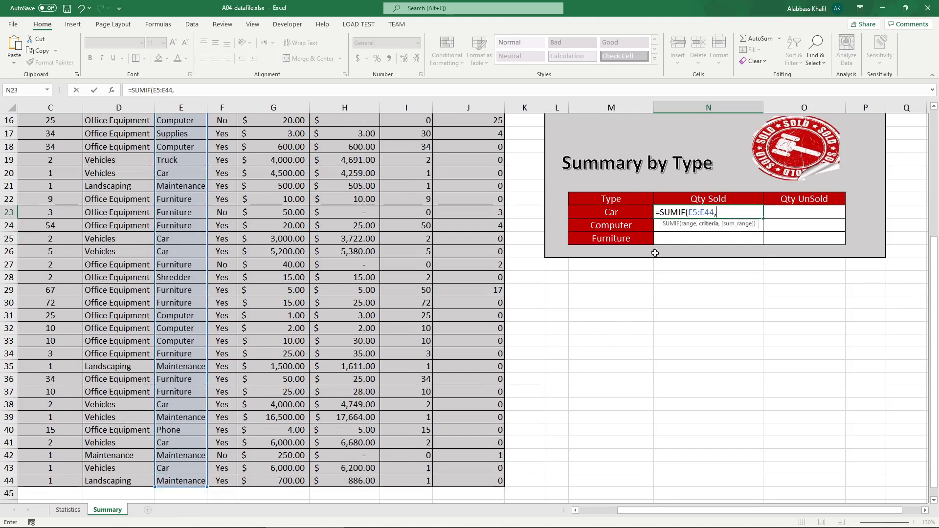
left_click(593, 215)
type(",")
scroll(519, 203, "up", 5)
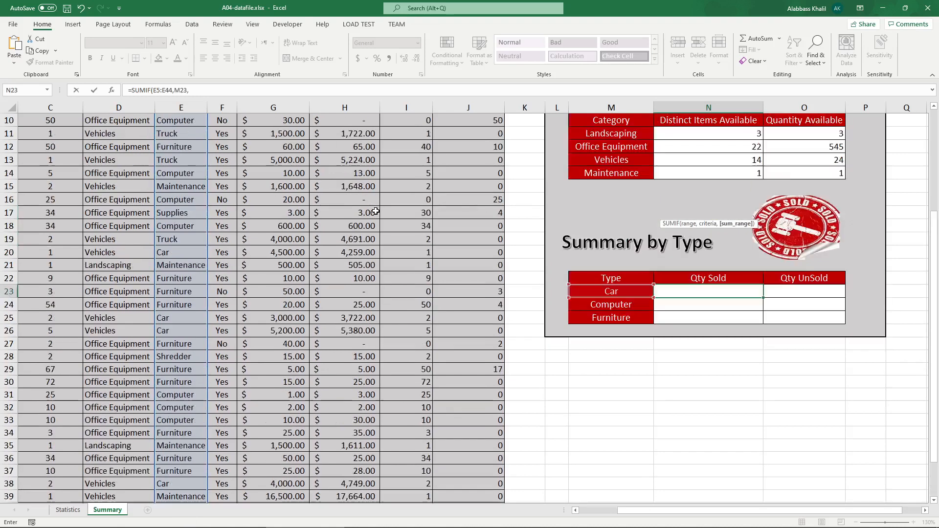
left_click_drag(426, 203, 419, 481)
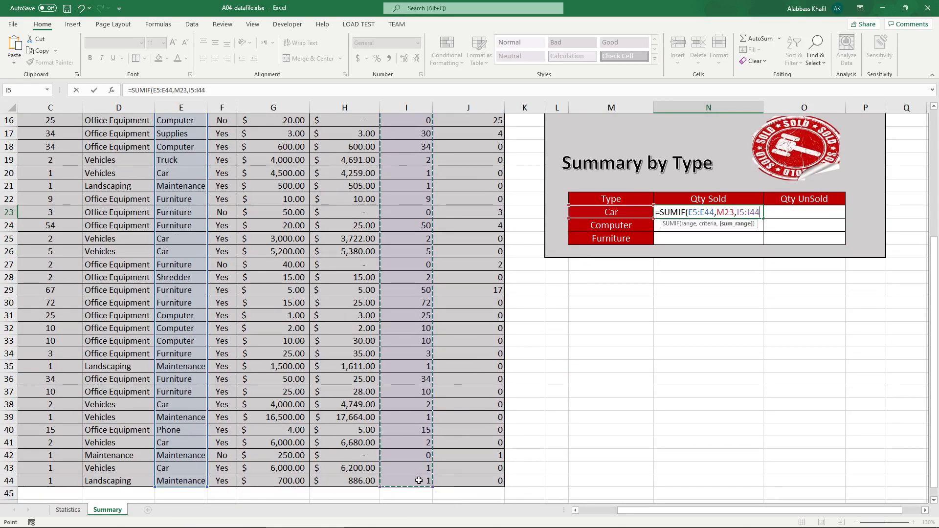
type(")")
key("Return")
Step: Check the Summary by Type sample table in the PDF, then return to the workbook
scroll(599, 427, "up", 4)
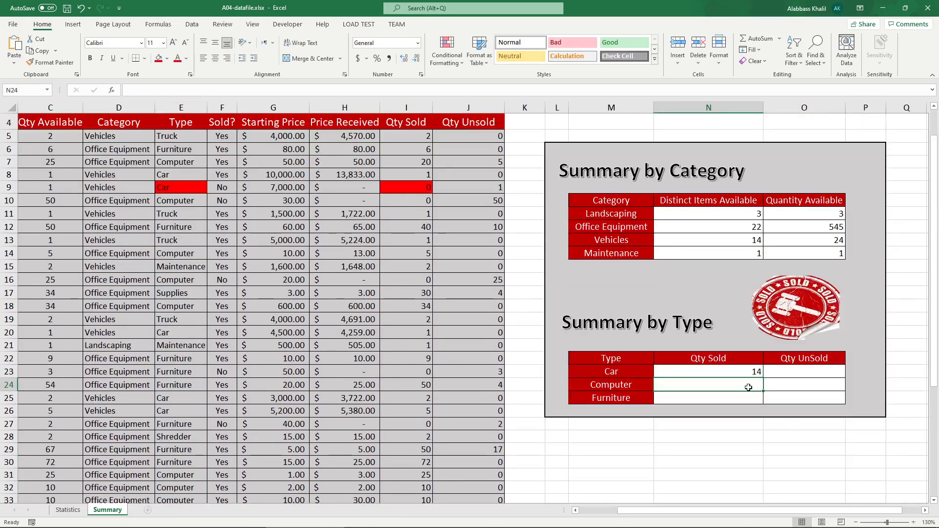
left_click(752, 374)
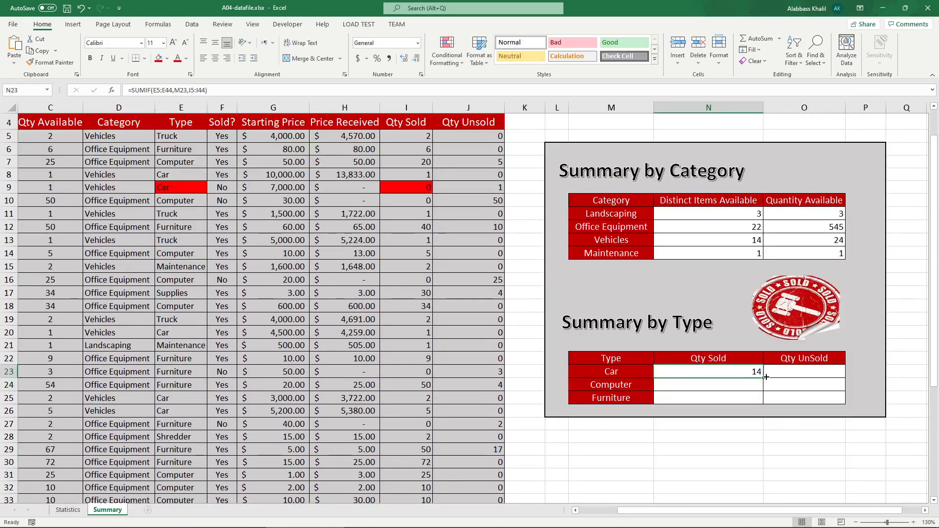
left_click(225, 518)
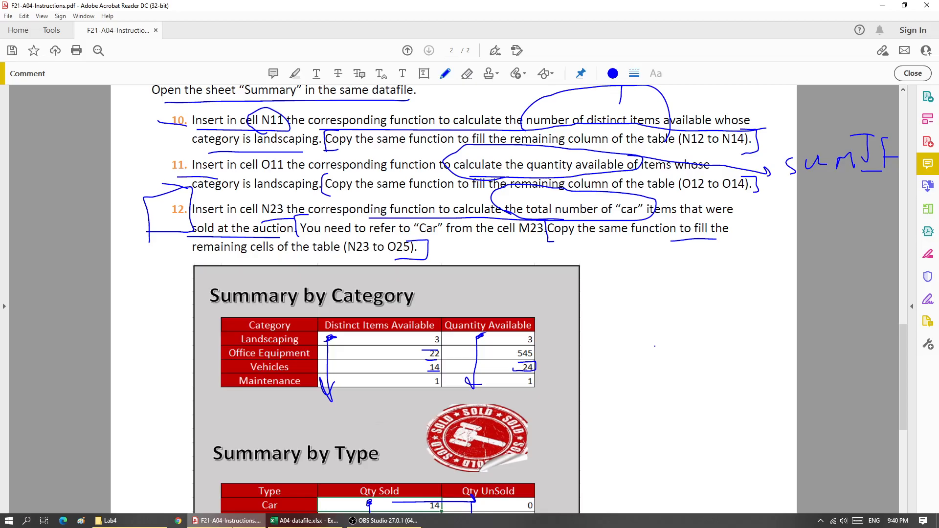
scroll(423, 454, "down", 2)
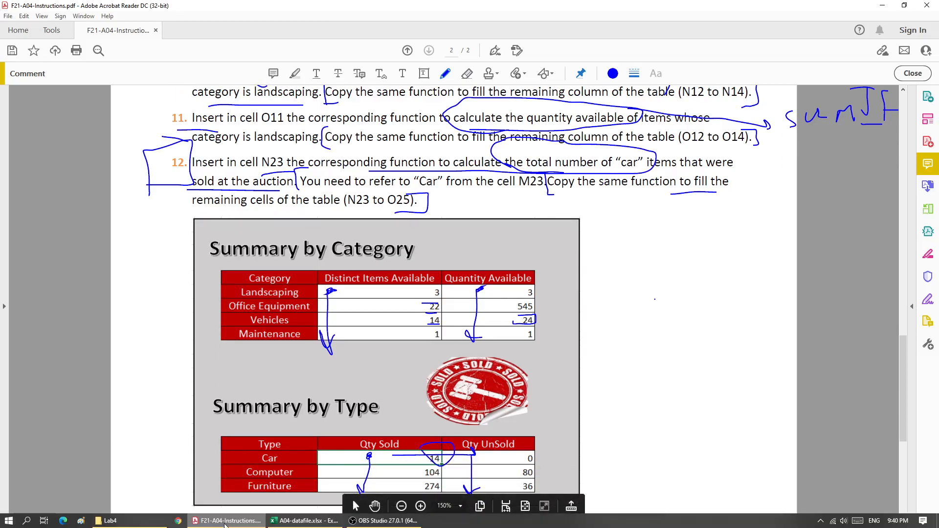
left_click(629, 518)
Step: Try copying the N23 formula down to N25 and across into column O, inspecting the copied formulas
left_click_drag(764, 379, 762, 404)
left_click(763, 406)
left_click_drag(755, 371, 851, 401)
left_click(769, 386)
key("ctrl+z")
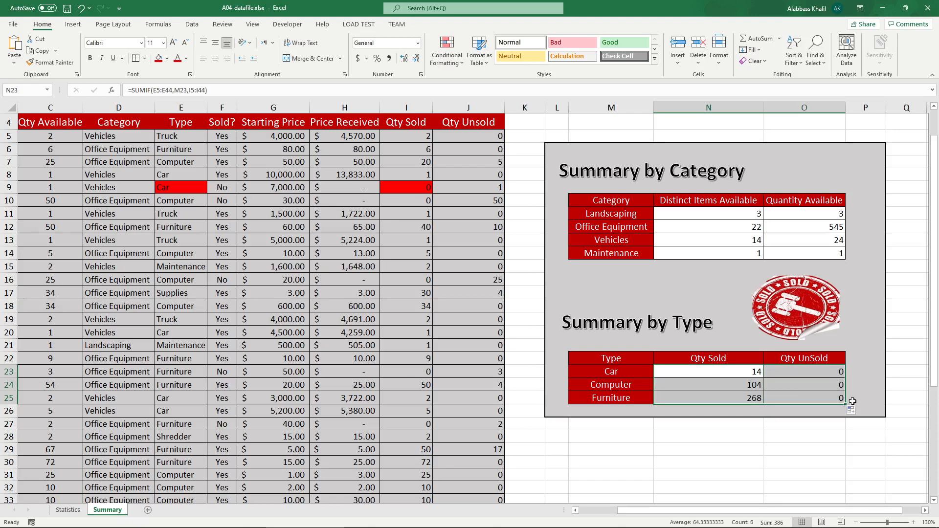
left_click(808, 374)
left_click(759, 381)
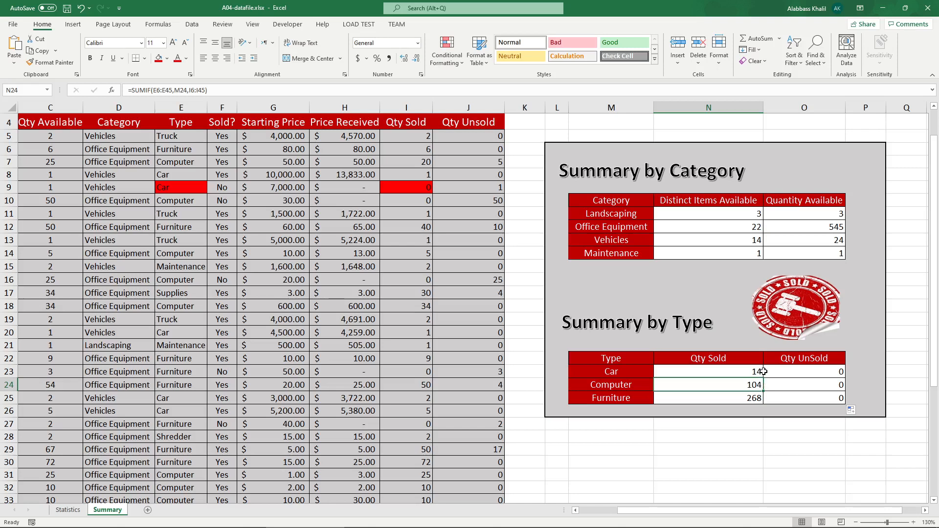
left_click(763, 373)
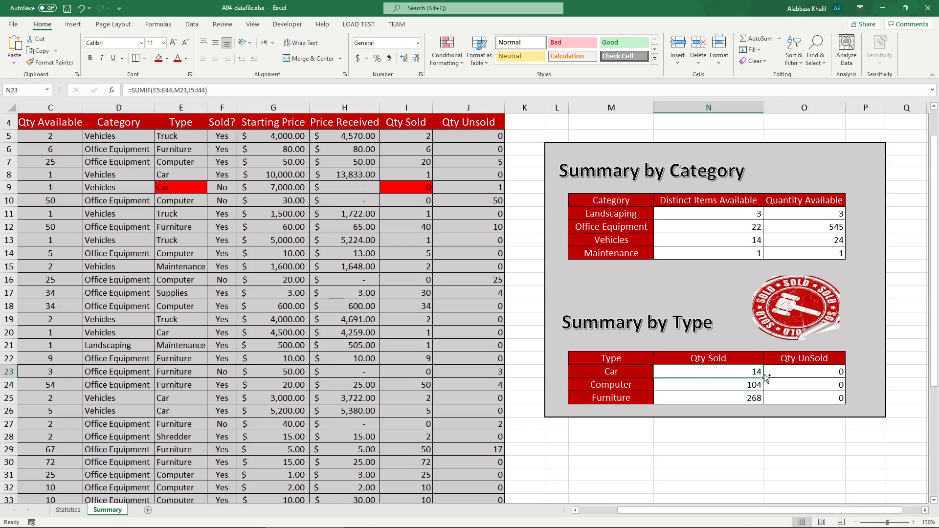
Step: Undo the fill and copy the N23 formula down to N25 only
key("ctrl+z")
left_click(763, 374)
left_click_drag(764, 377, 764, 401)
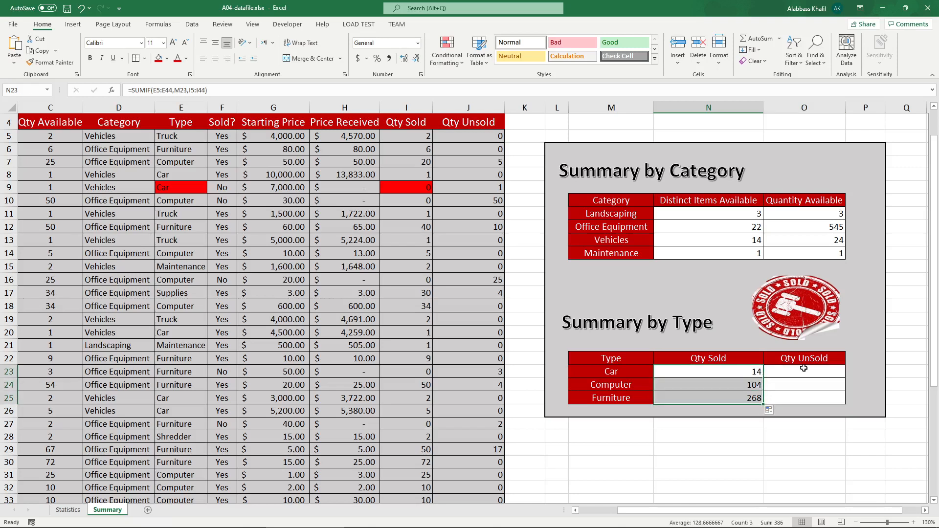
left_click(810, 373)
type("dasdasda")
left_click_drag(844, 381, 847, 401)
left_click(889, 376)
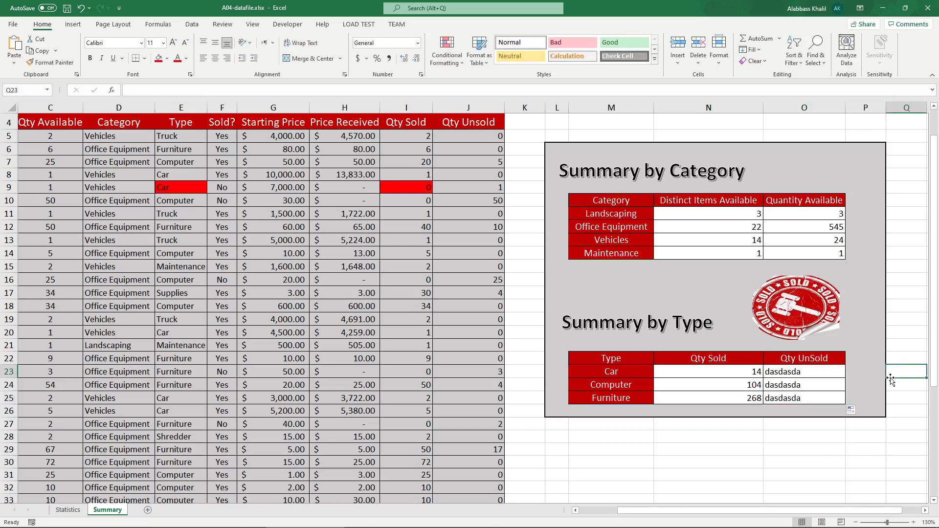
left_click_drag(723, 110, 775, 110)
left_click(726, 115)
Step: Copy the N23 formula across and down to fill N23 through O25
left_click(732, 370)
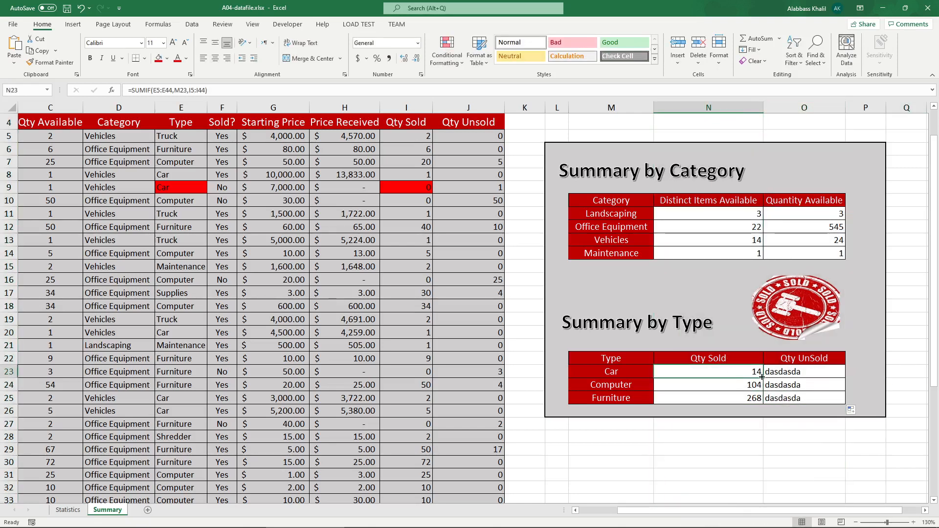
left_click_drag(764, 377, 803, 400)
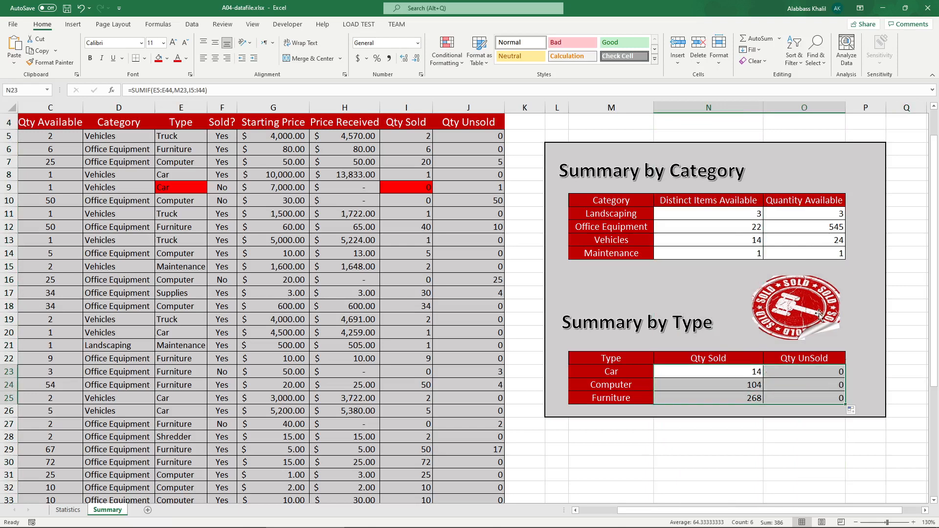
left_click(708, 358)
Step: Glance at the PDF, then inspect the copied SUMIF formula in N25
left_click(227, 520)
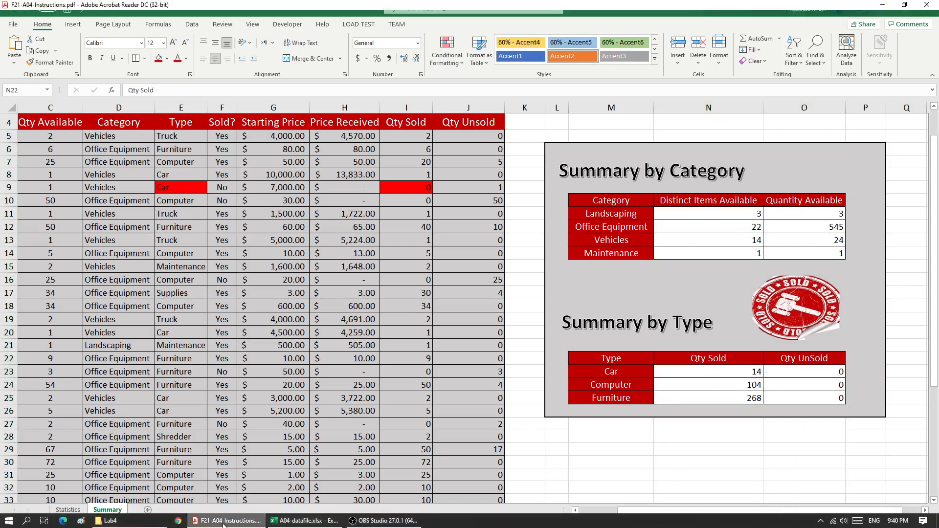
scroll(353, 500, "down", 2)
left_click(302, 520)
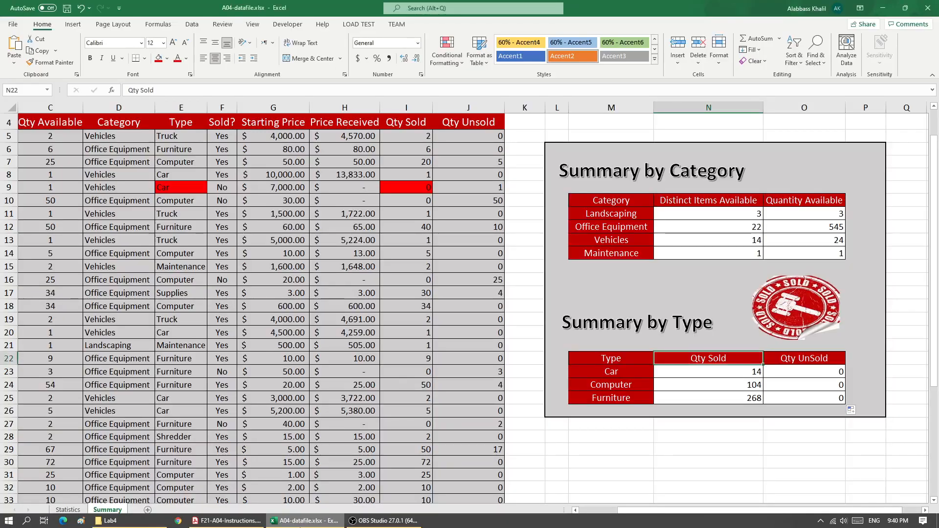
left_click(737, 399)
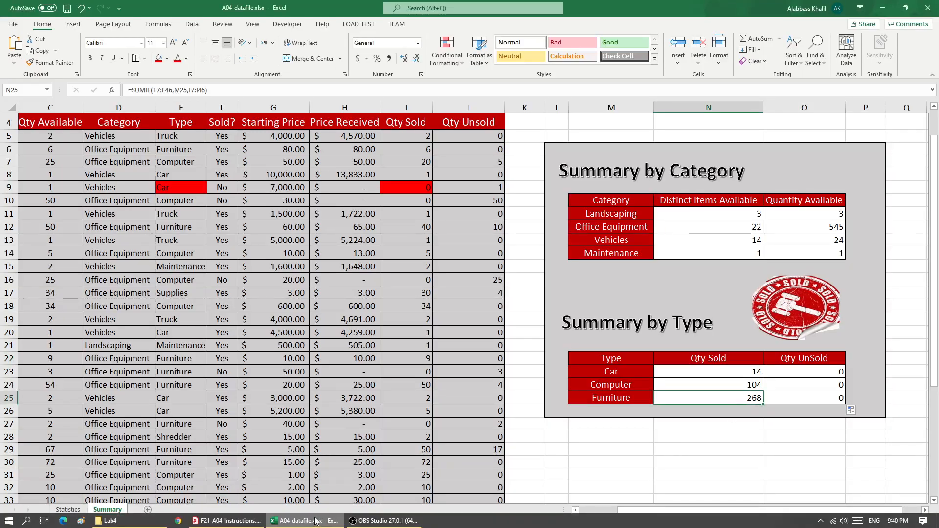
Step: Compare the PDF's Summary by Type values with the sheet and inspect the SUMIF formulas in N23 through N25
left_click(244, 521)
left_click_drag(415, 432, 404, 435)
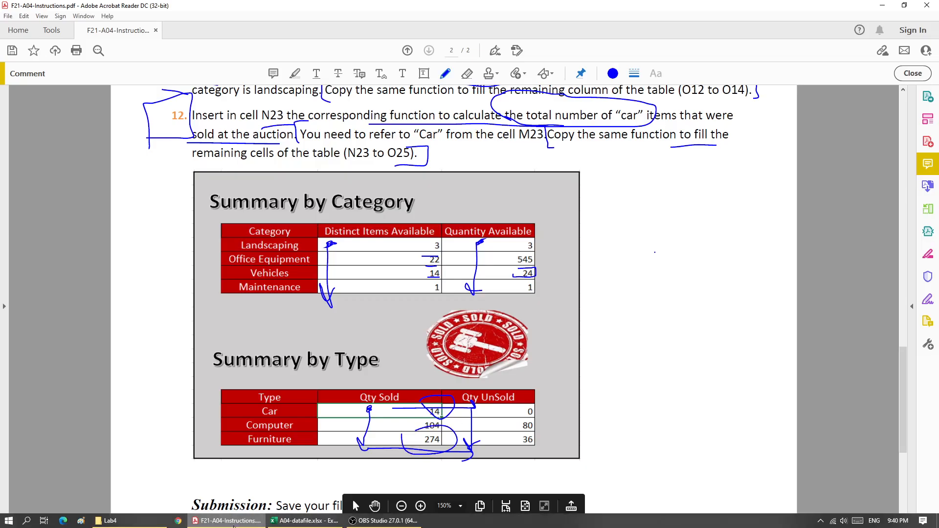
left_click(304, 520)
key("Right")
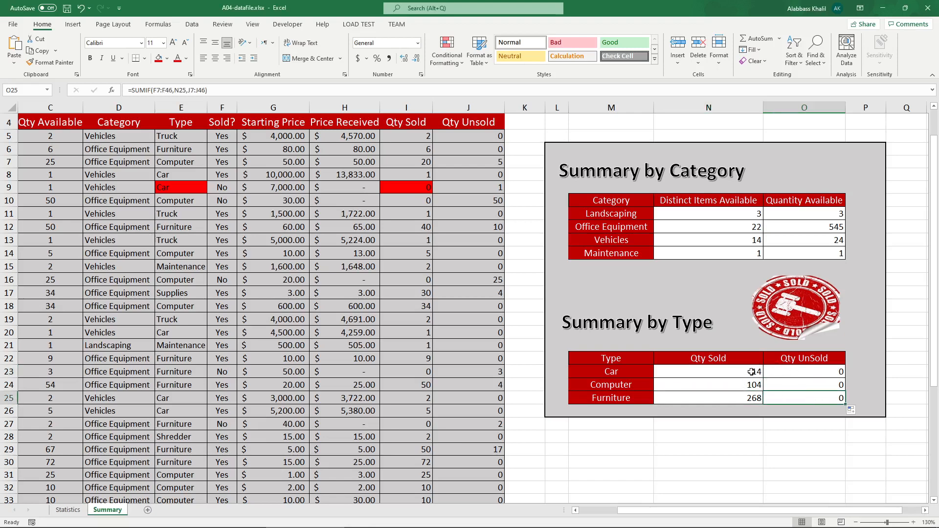
left_click_drag(738, 371, 748, 412)
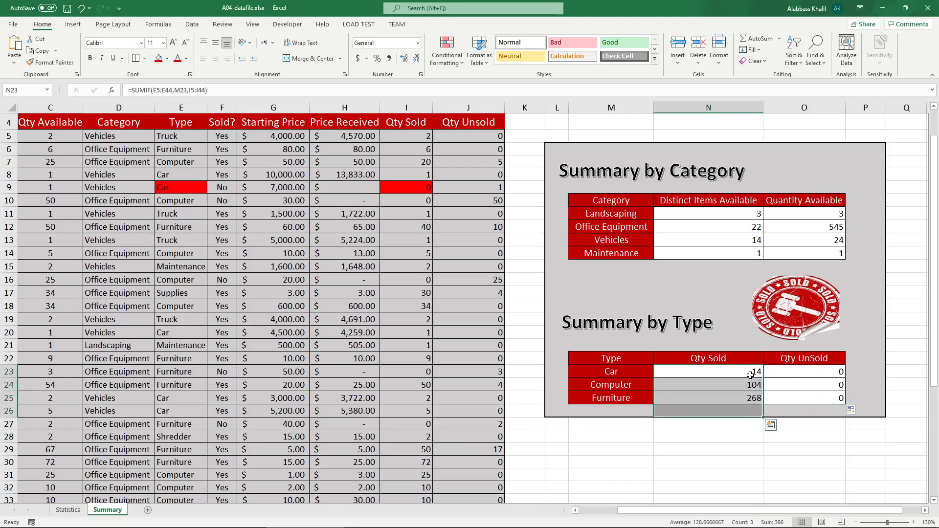
left_click(755, 373)
left_click_drag(764, 377, 763, 404)
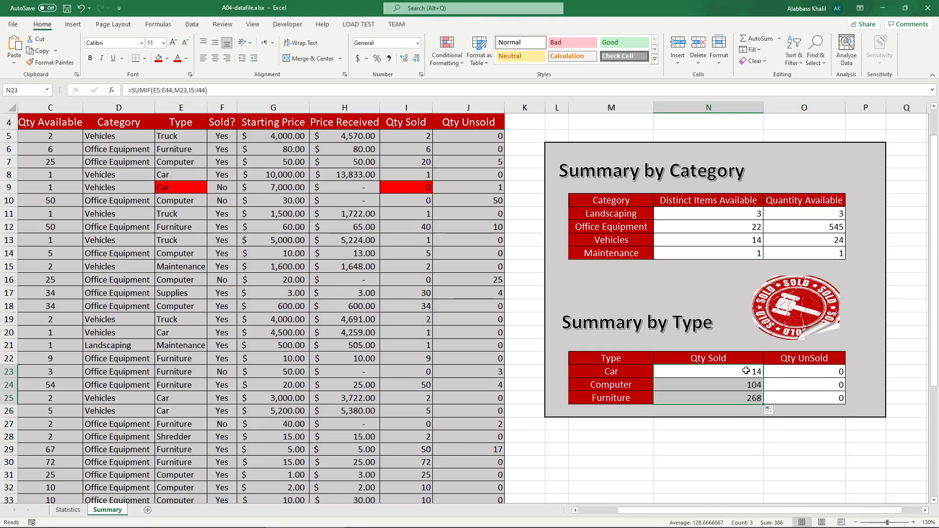
left_click(745, 371)
double_click(745, 371)
key("Return")
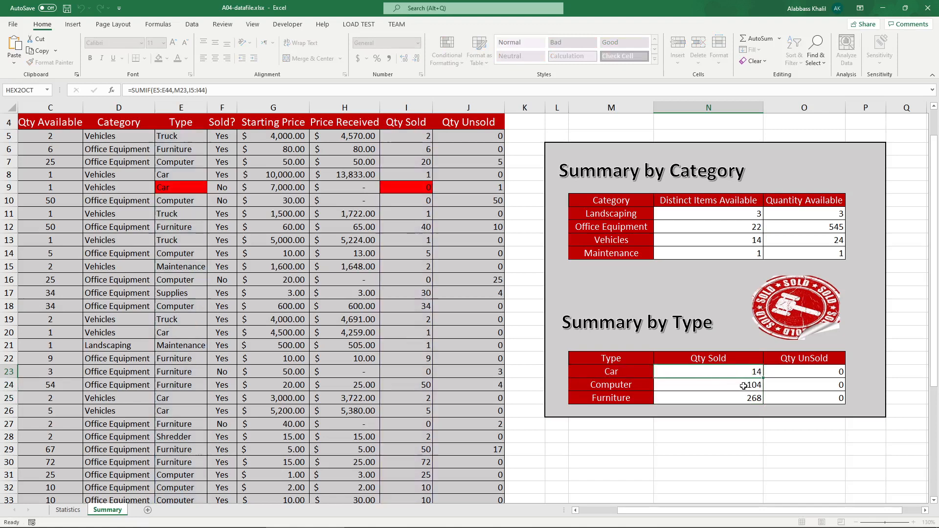
double_click(743, 385)
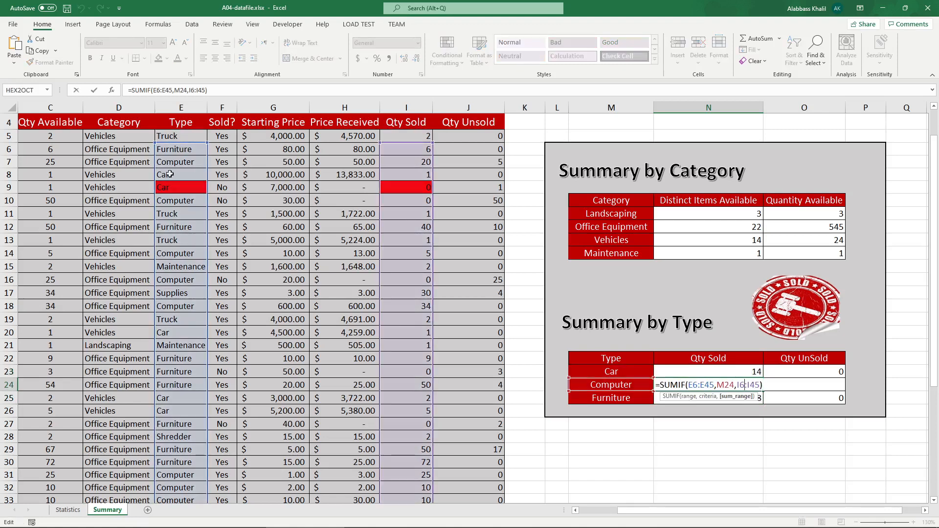
key("Return")
double_click(738, 396)
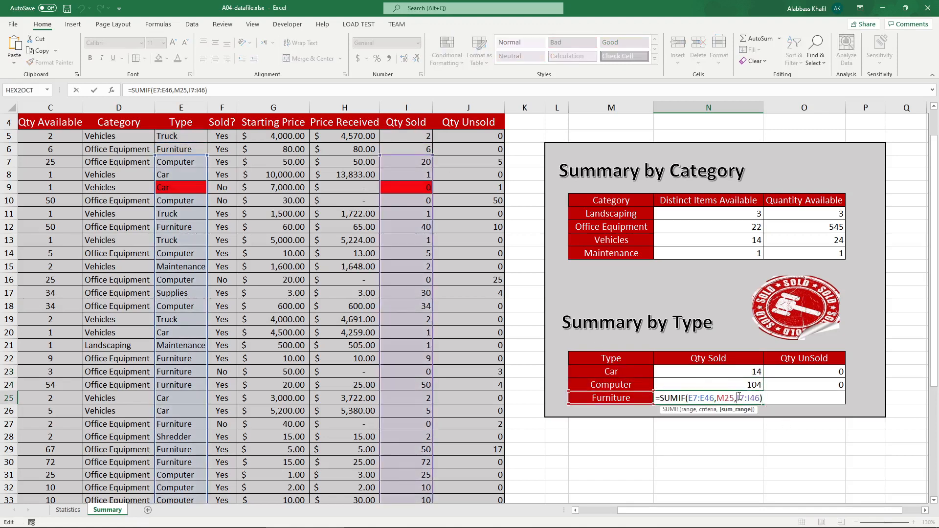
key("Return")
Step: Lock the row references in the N23 formula so it reads =SUMIF(E$5:E$44,M23,I$5:I$44)
left_click(729, 374)
double_click(729, 375)
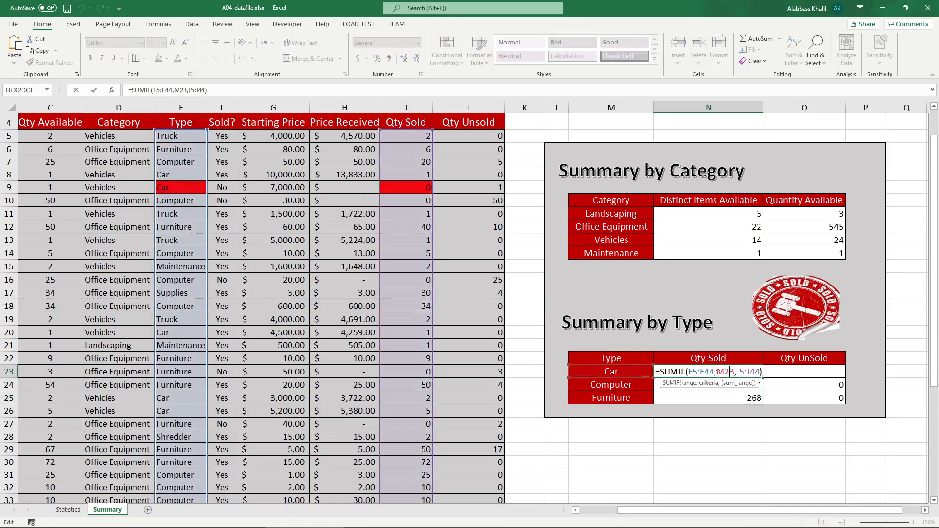
left_click(692, 375)
type("$5:E")
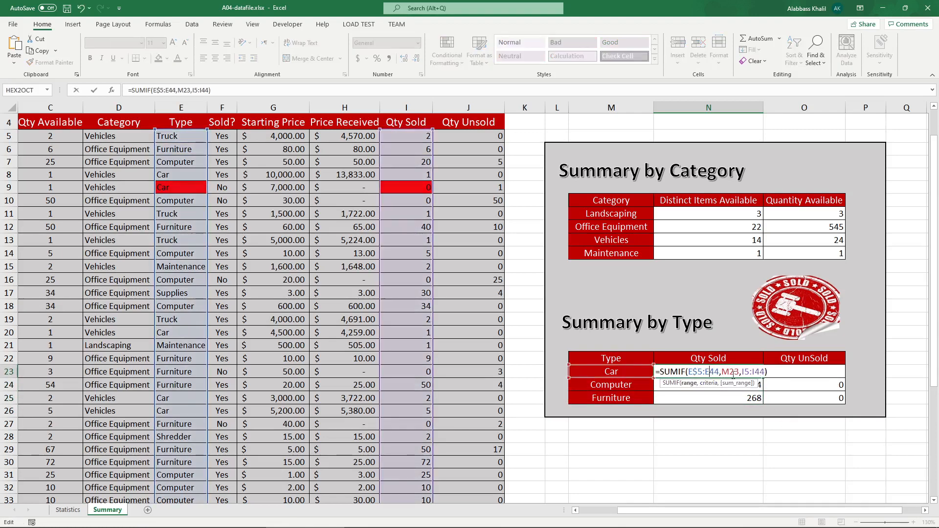
type("$")
left_click(750, 373)
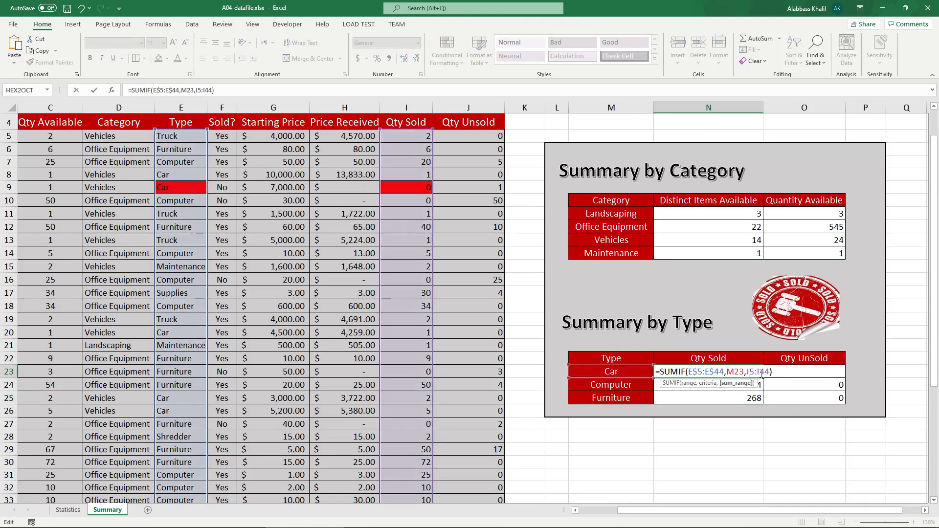
type("$")
left_click(768, 375)
type("$")
key("Return")
Step: Fill the corrected N23 formula across and down through O25
left_click(763, 375)
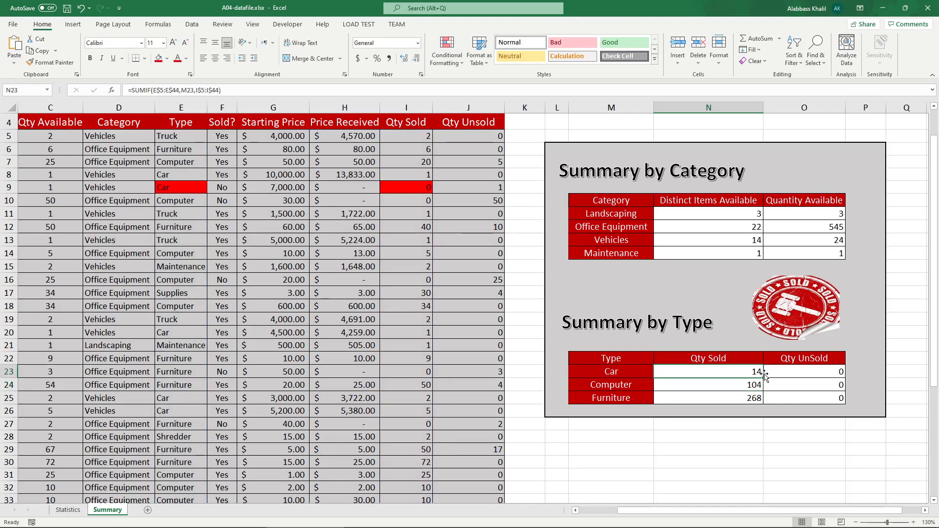
left_click_drag(763, 378, 838, 416)
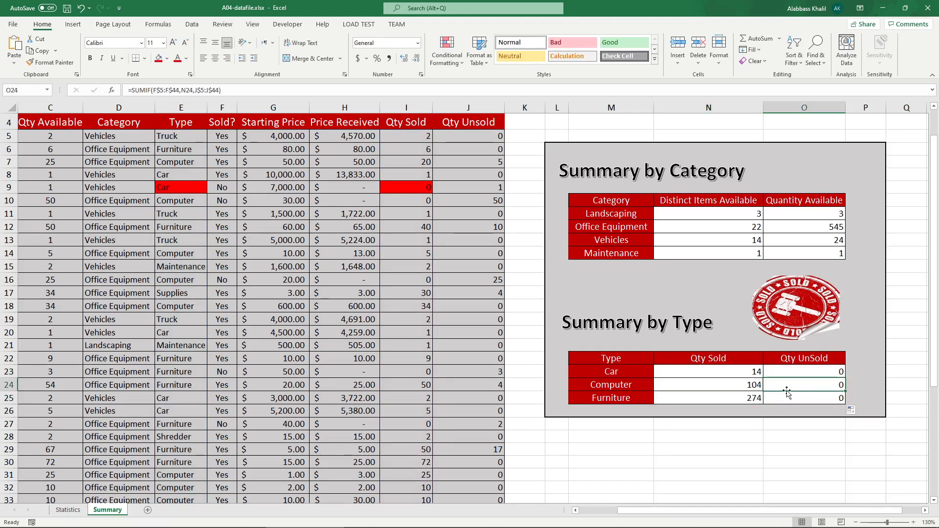
left_click(755, 389)
Step: Mark the Qty Sold and Qty UnSold columns of the PDF's Summary by Type table with pen strokes
left_click(226, 520)
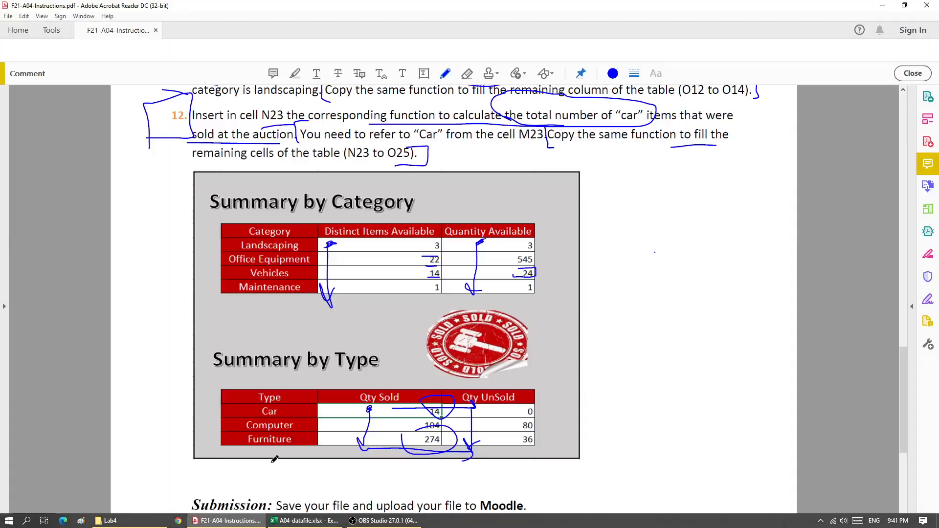
left_click_drag(440, 436, 479, 396)
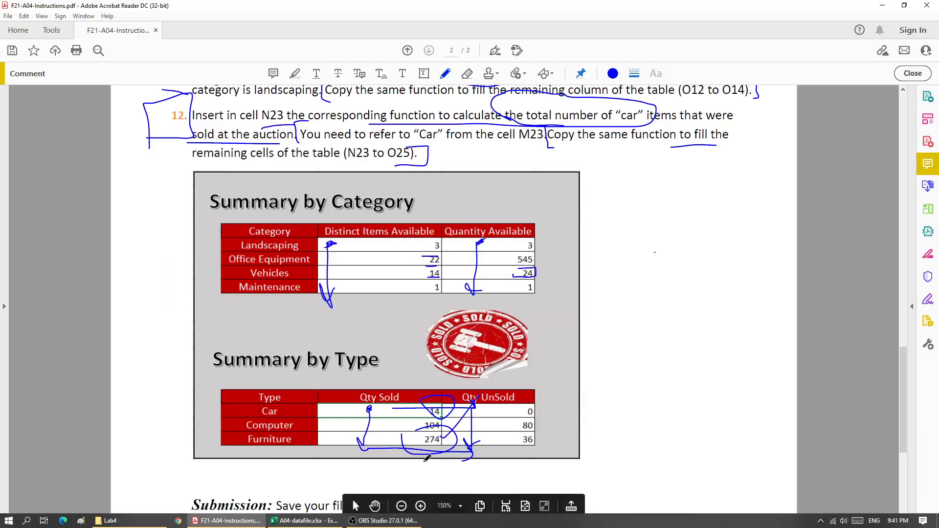
left_click_drag(443, 428, 461, 386)
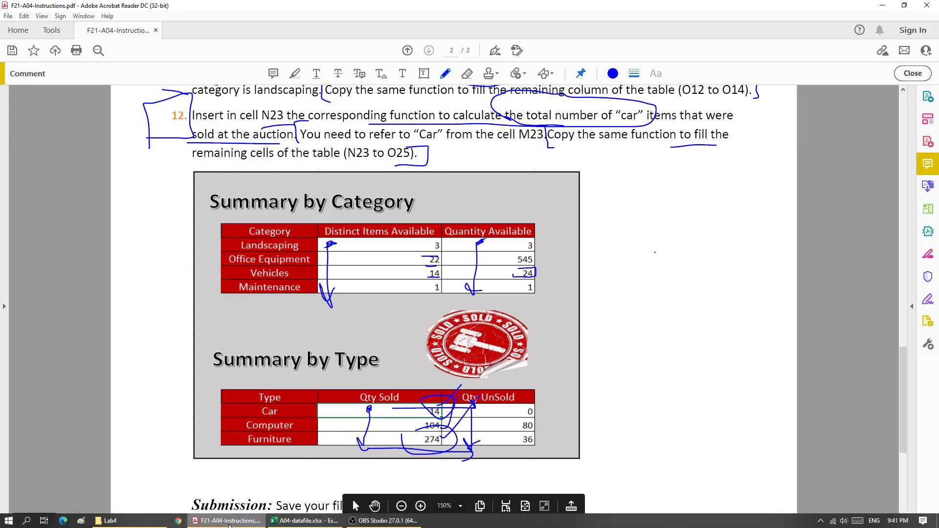
left_click(304, 520)
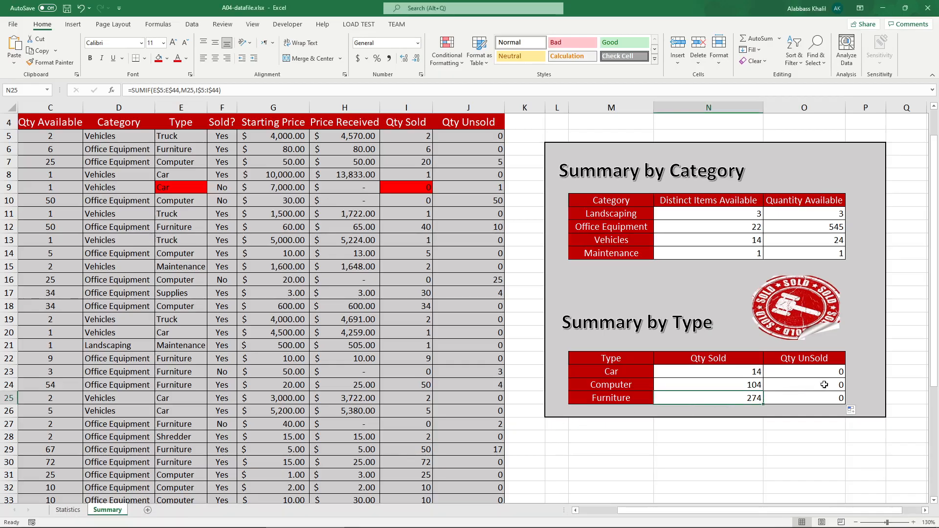
Step: Inspect the copied SUMIF formulas in N24 through O25
double_click(758, 386)
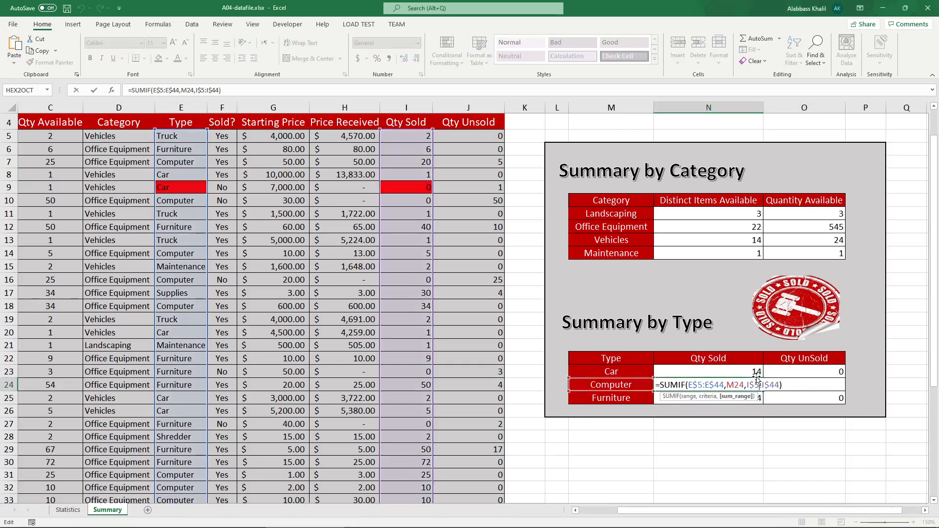
key("Return")
double_click(736, 400)
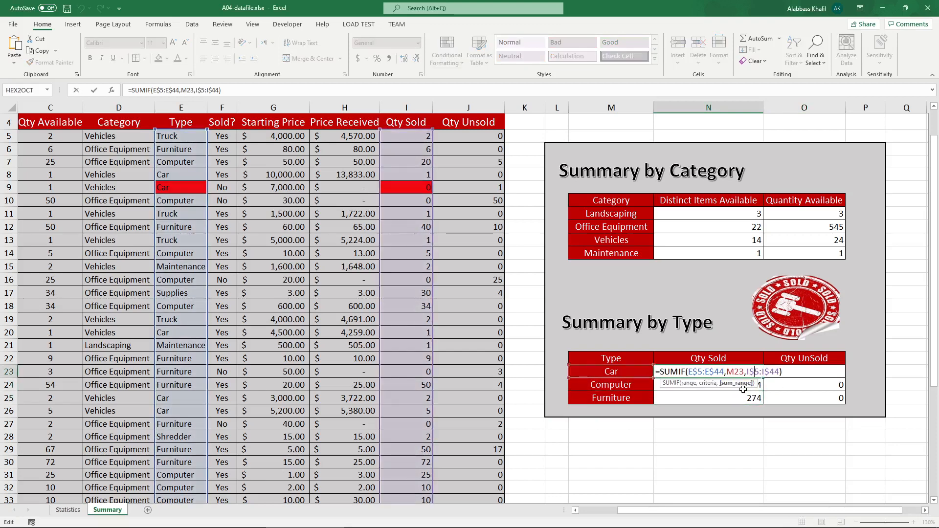
key("Escape")
double_click(736, 400)
scroll(297, 295, "down", 3)
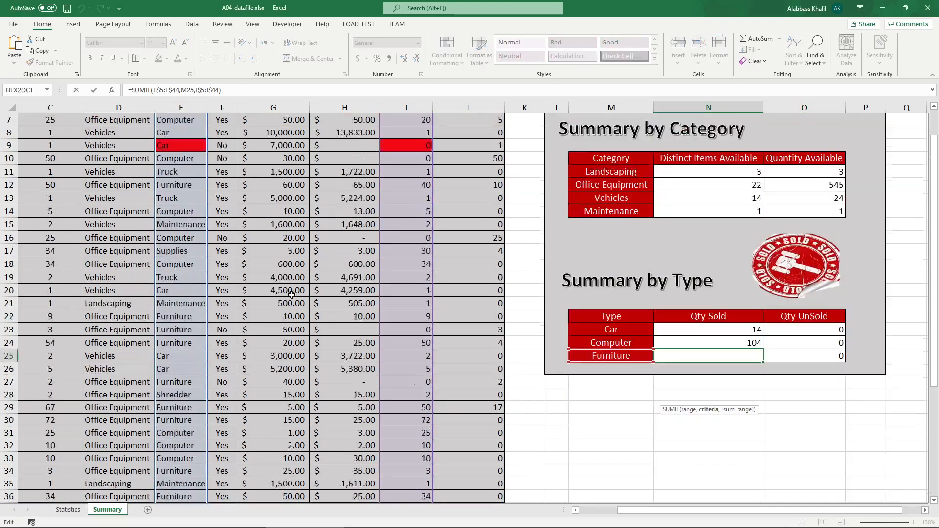
scroll(297, 295, "up", 4)
double_click(805, 443)
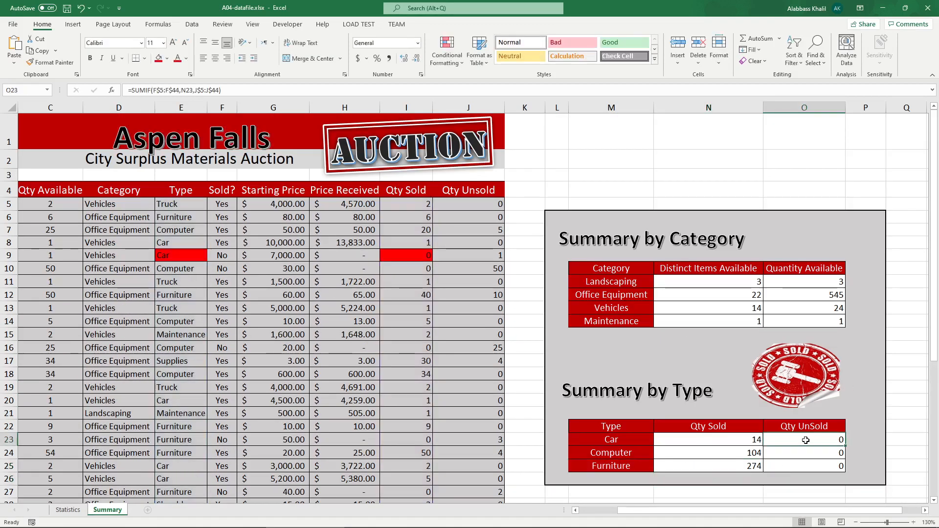
scroll(741, 362, "down", 2)
scroll(740, 363, "up", 1)
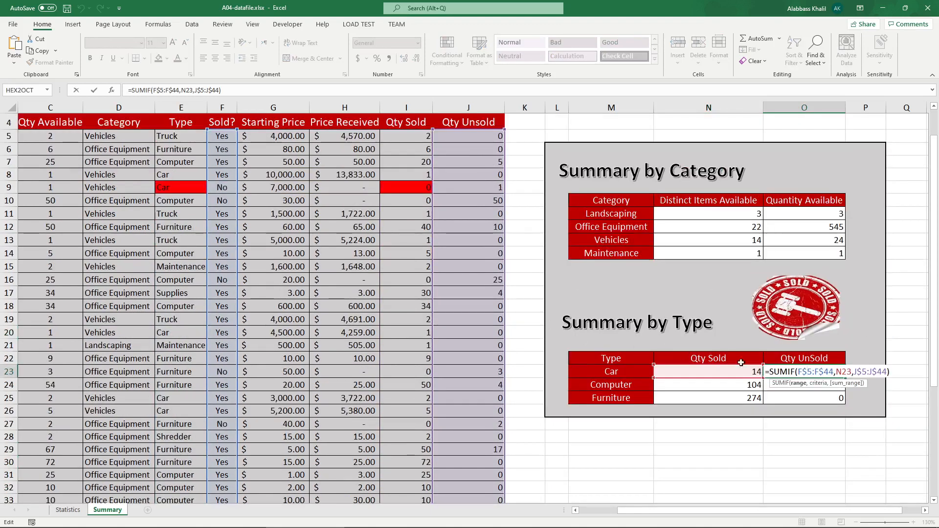
key("Return")
double_click(806, 385)
key("Return")
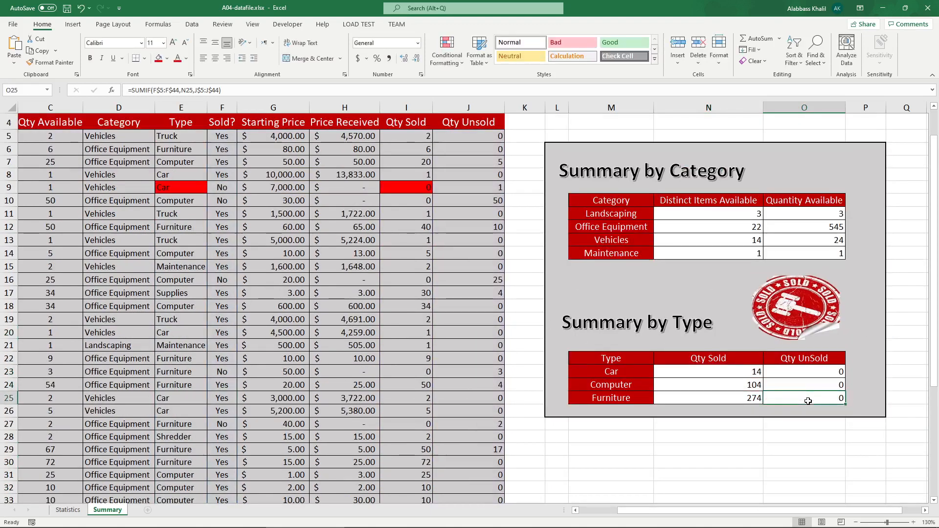
double_click(808, 397)
key("Return")
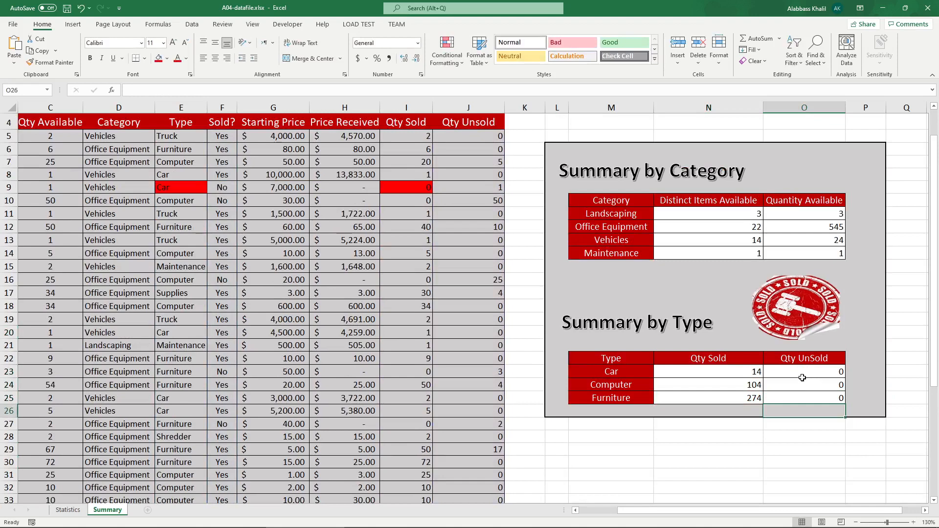
double_click(802, 371)
key("Return")
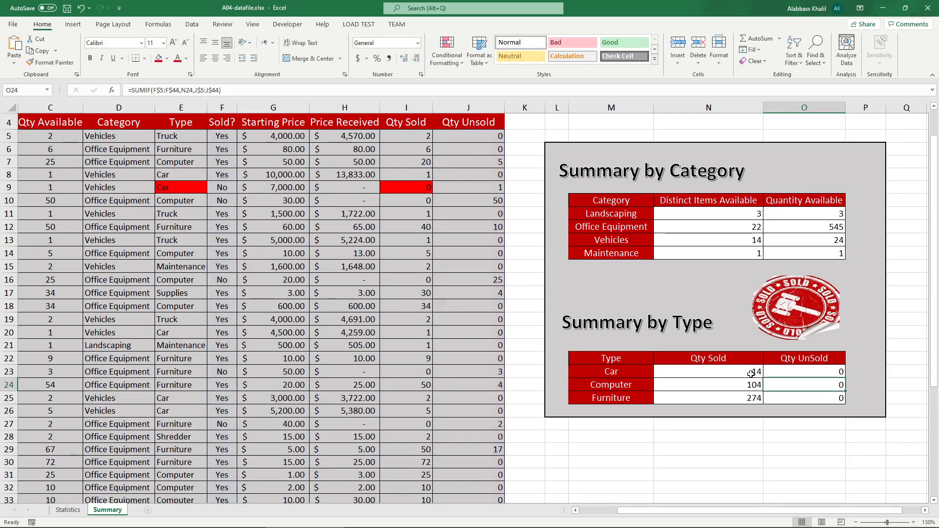
Step: Review the N23 and O23 formulas against the Qty Sold column's data range
double_click(749, 372)
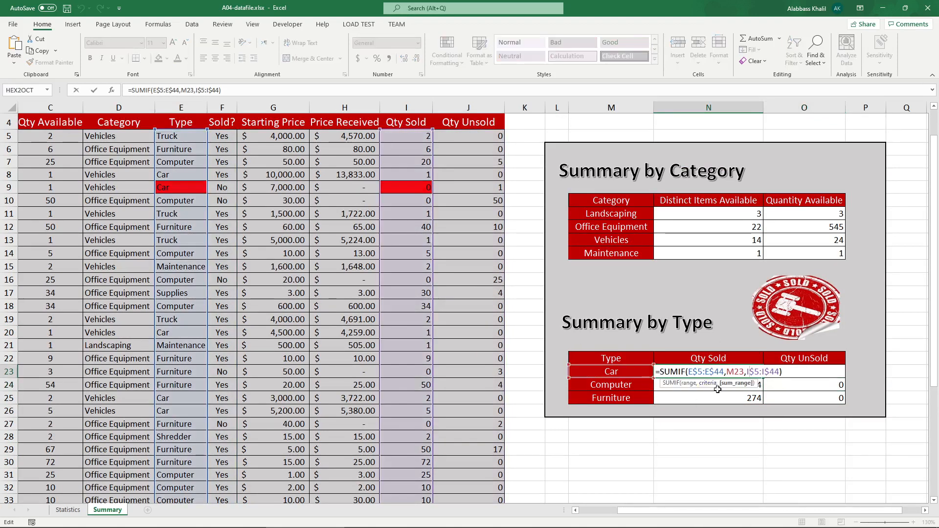
left_click(409, 106)
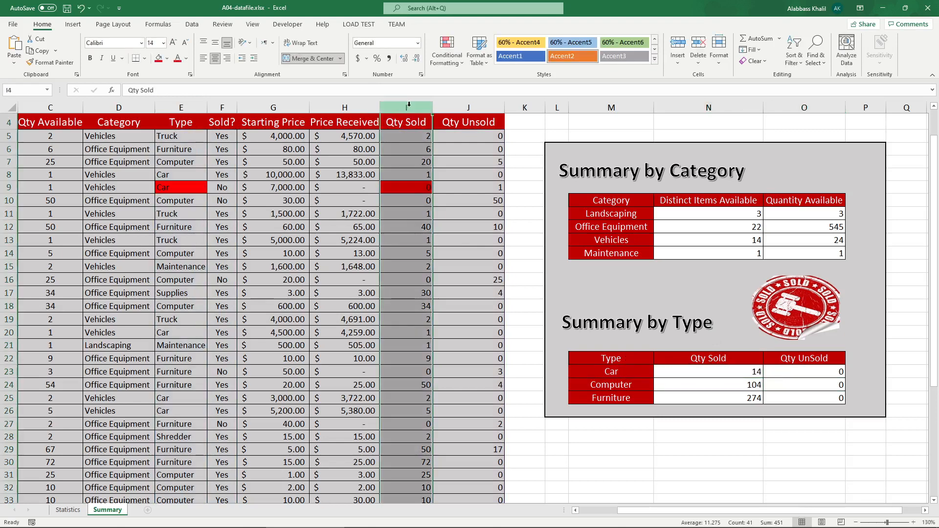
double_click(746, 372)
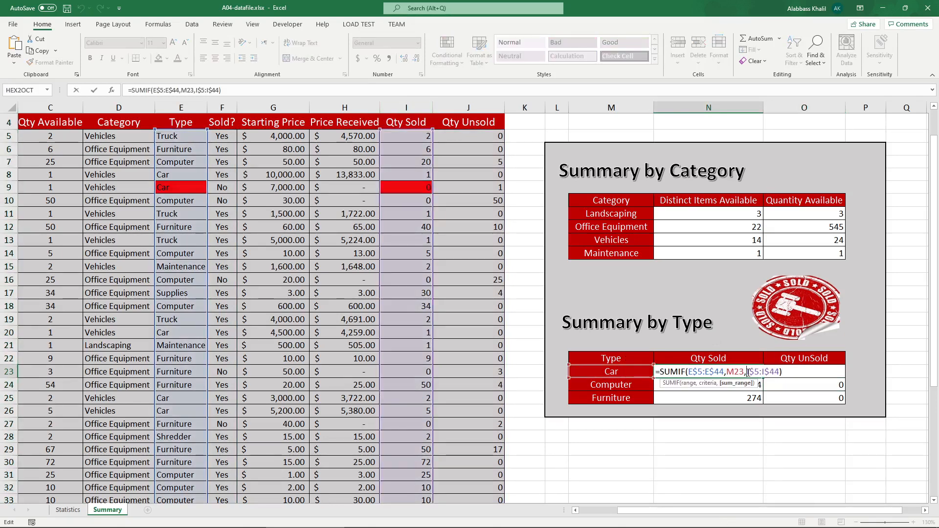
key("Return")
double_click(834, 372)
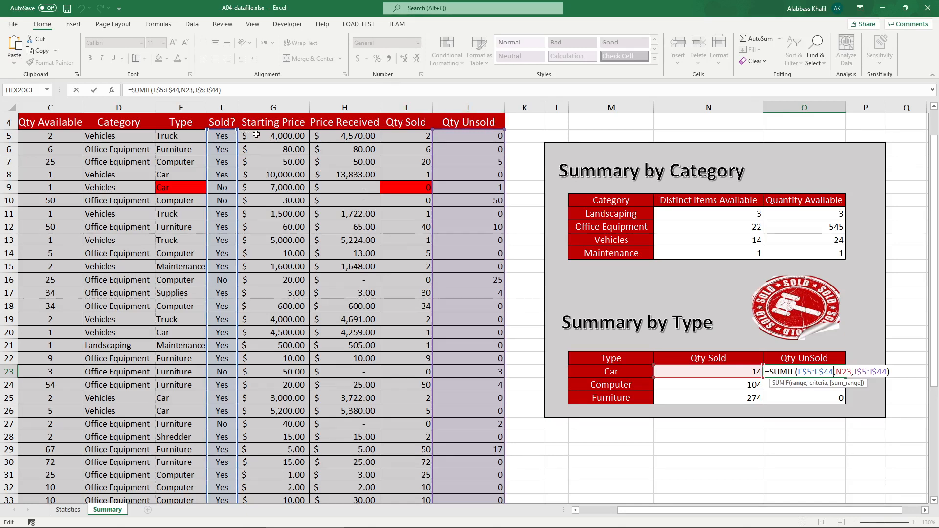
key("ctrl+Return")
double_click(751, 370)
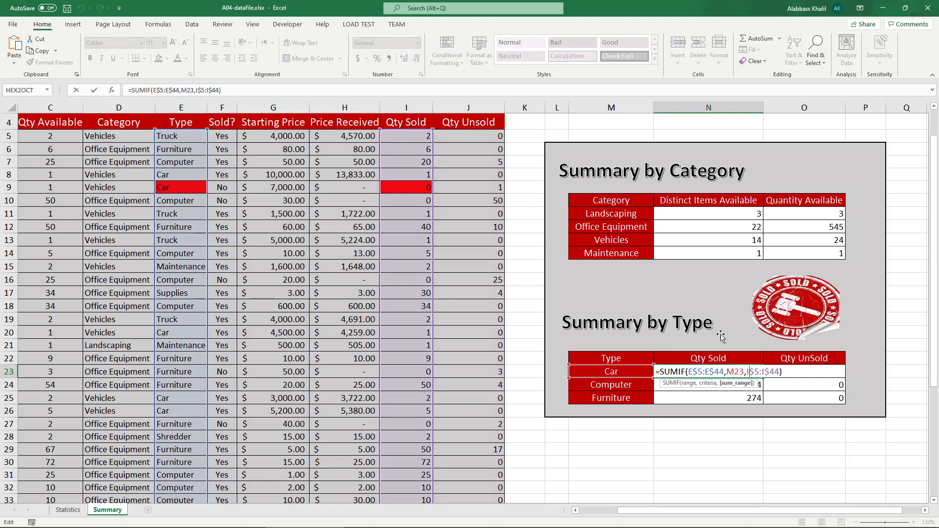
key("ctrl+Return")
left_click(807, 373)
double_click(807, 372)
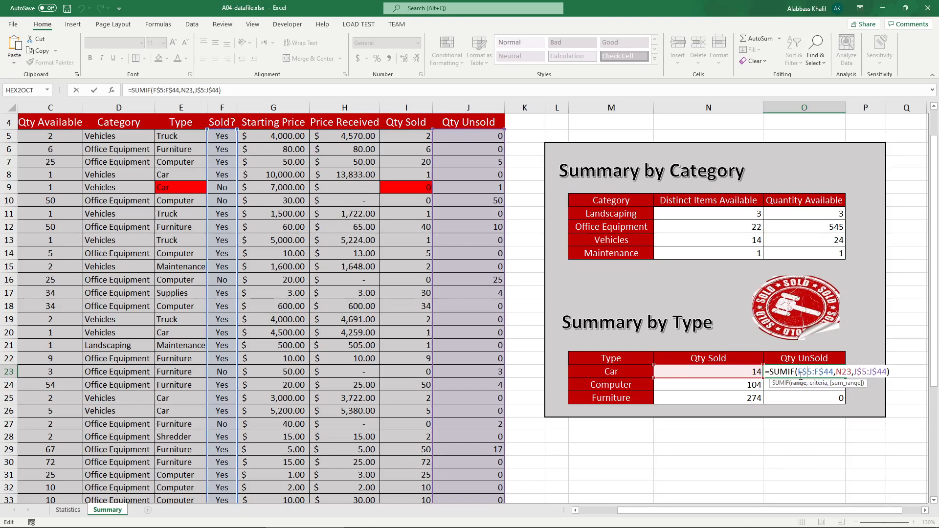
key("Escape")
Step: Make the Type range absolute ($E$5:$E$44) in the N23 SUMIF formula and fill it across and down through O25
double_click(736, 372)
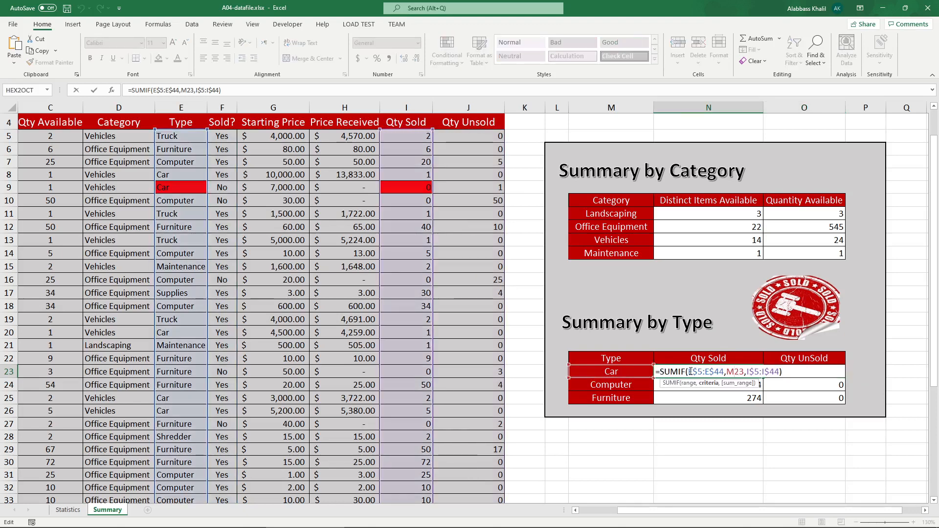
left_click(690, 371)
type("$")
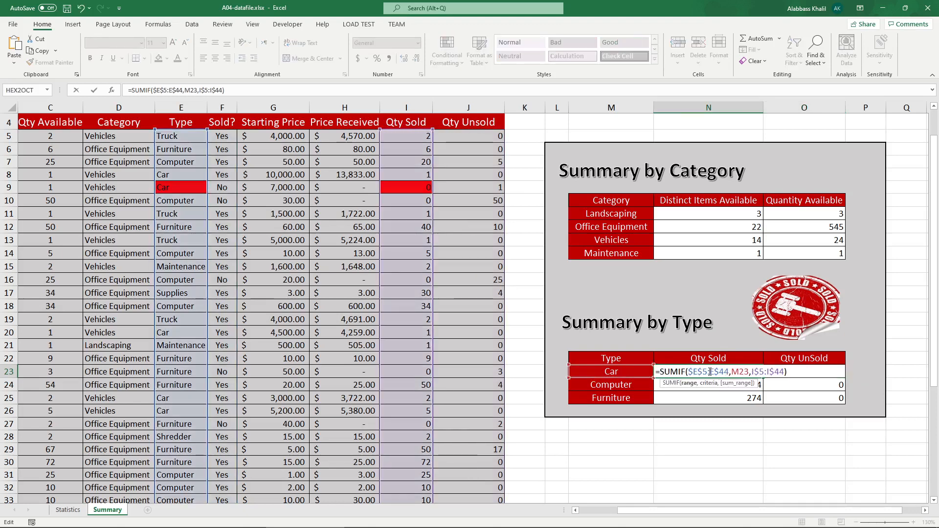
left_click(710, 372)
type("$")
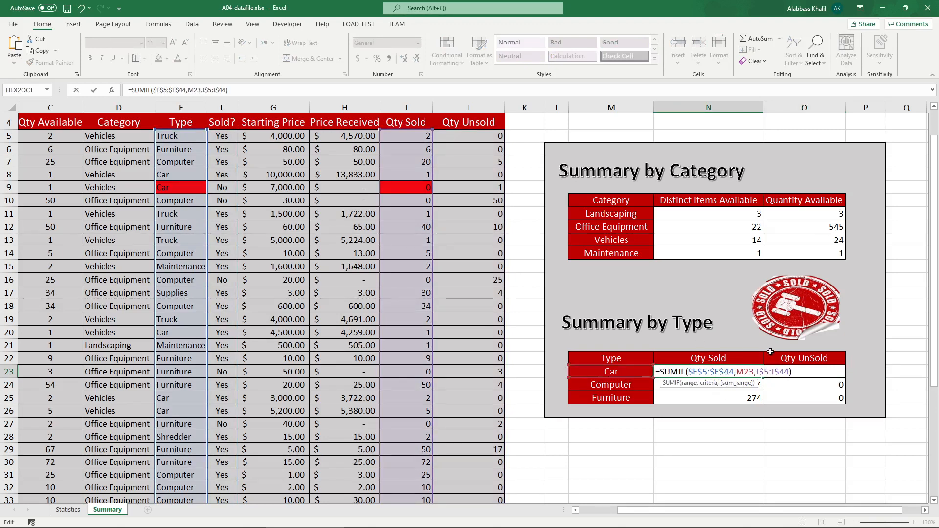
left_click_drag(758, 372, 789, 372)
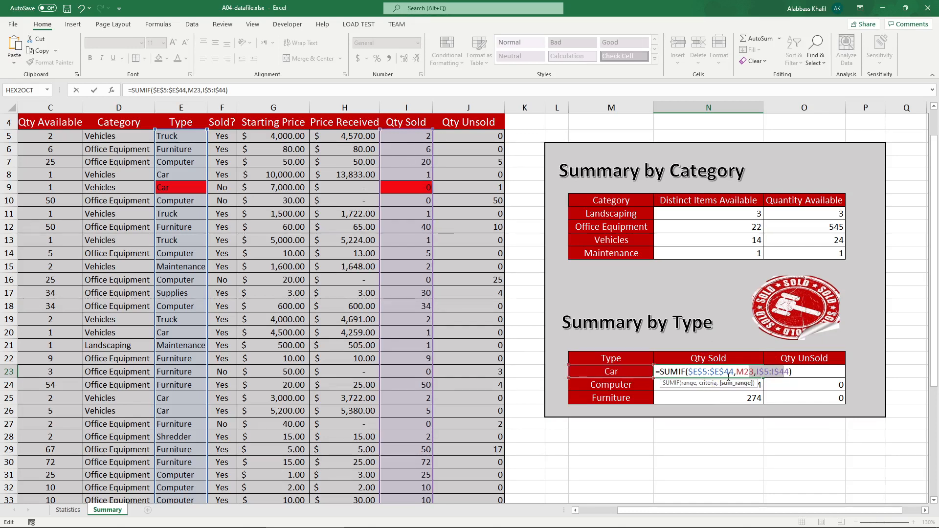
left_click_drag(731, 371, 694, 372)
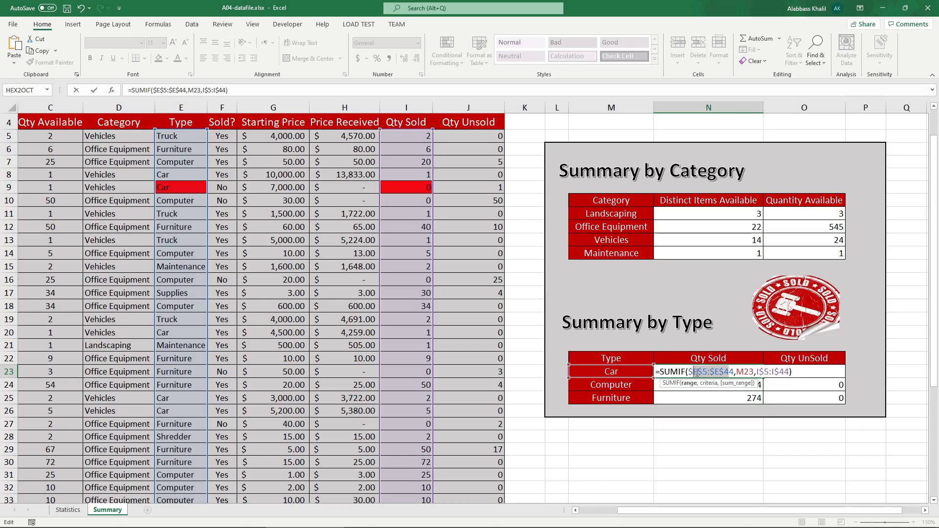
left_click(696, 372)
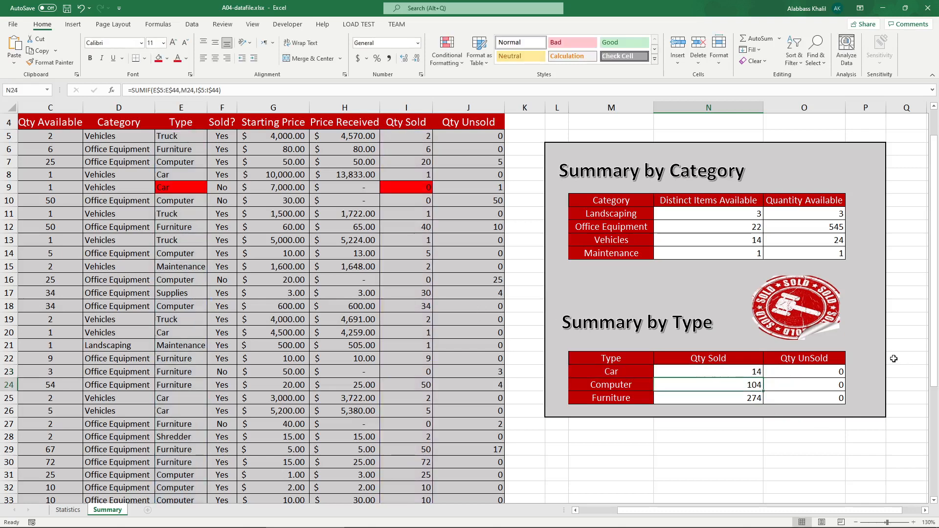
key("Return")
left_click(748, 373)
left_click_drag(764, 377, 831, 404)
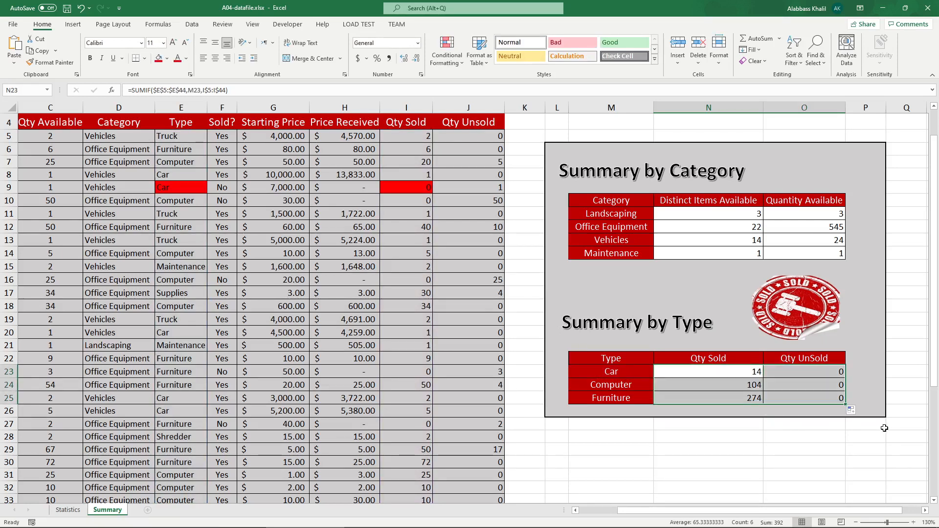
left_click(883, 425)
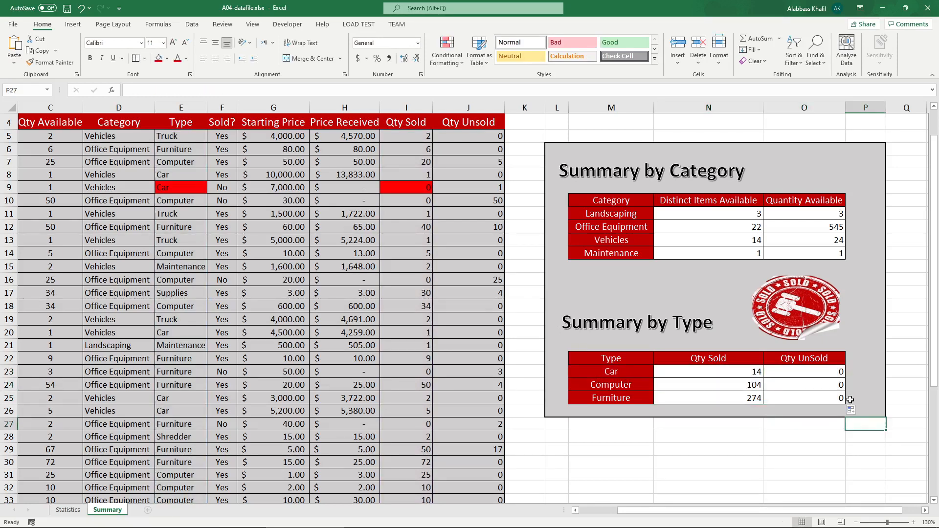
Step: Inspect the criteria references in the O24 and O23 SUMIF formulas
double_click(830, 384)
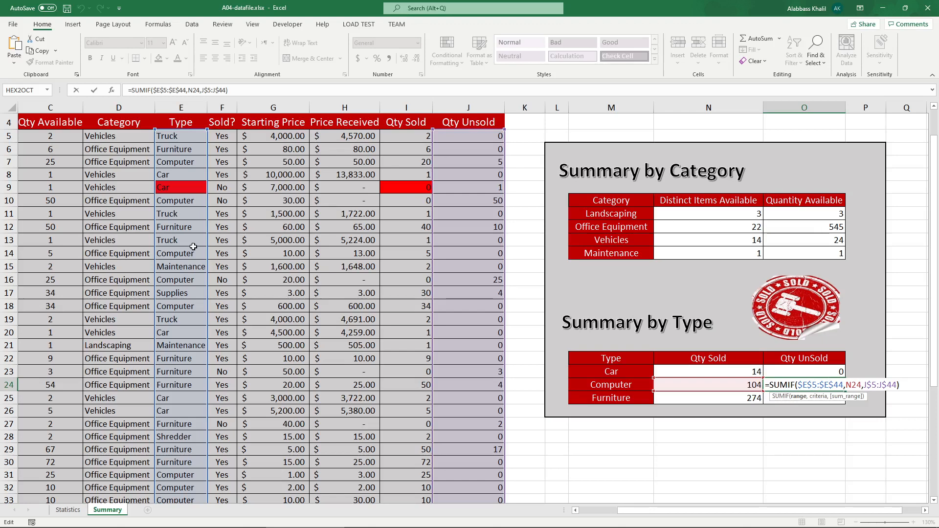
key("Return")
double_click(741, 374)
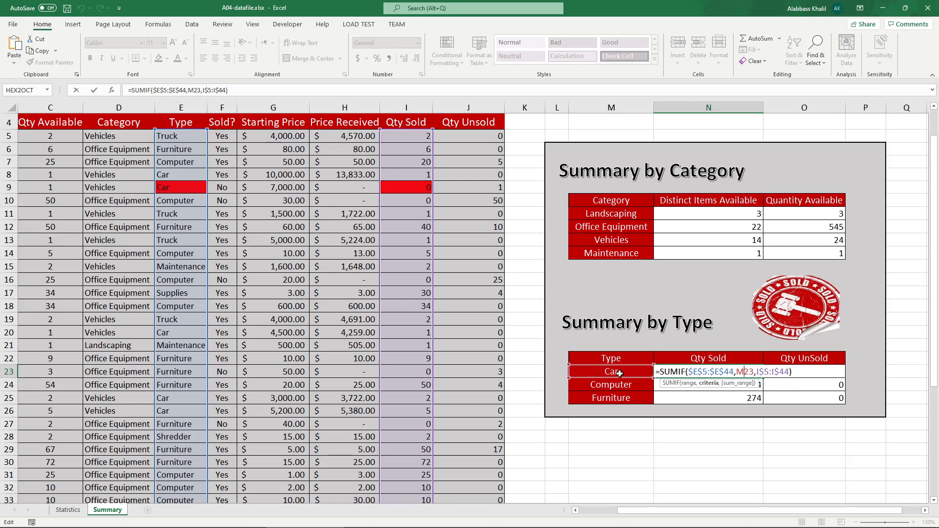
key("Tab")
key("F2")
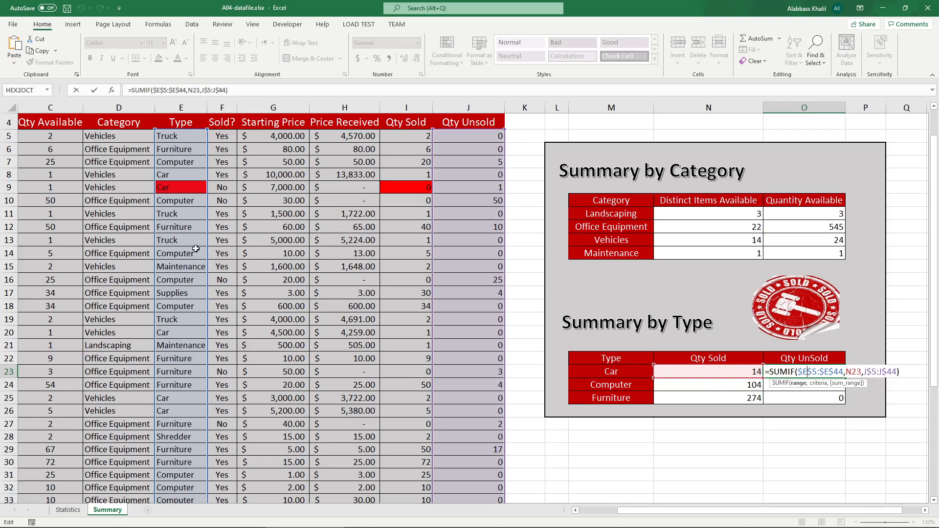
key("Return")
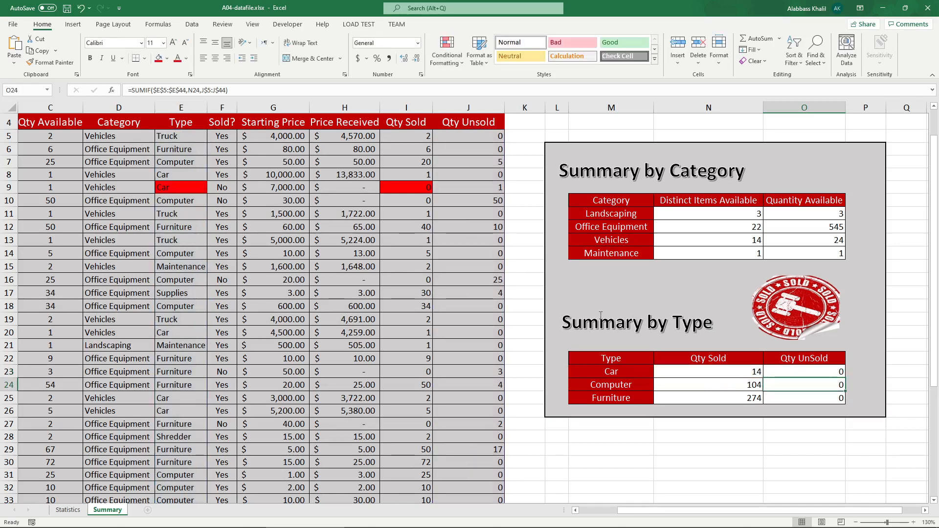
double_click(696, 368)
left_click(737, 372)
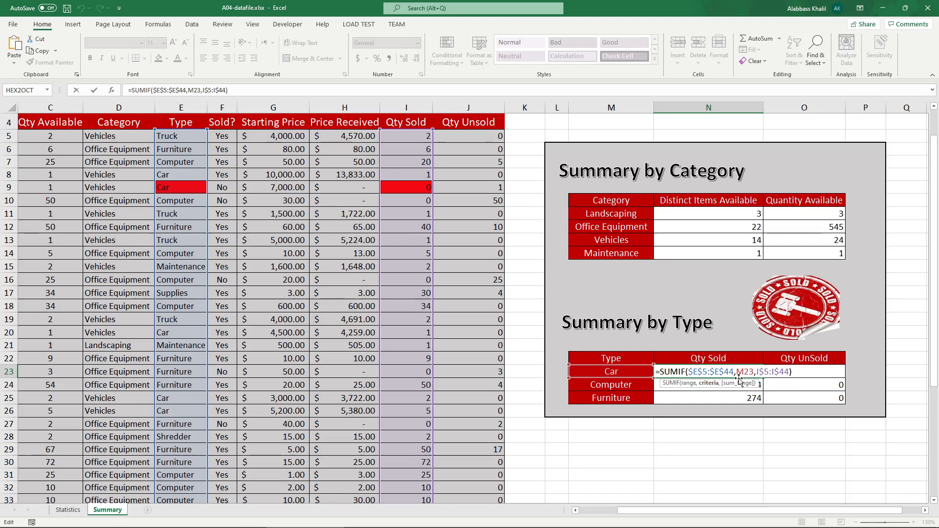
type("$")
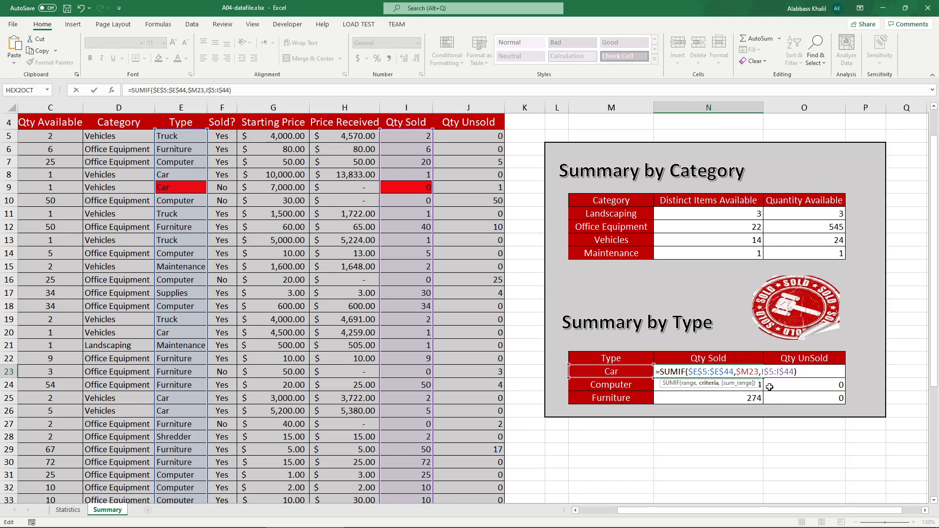
key("BackSpace")
key("ctrl+Return")
Step: Lock the criteria column as $M23 in the N23 formula and fill it across and down through O25
left_click(806, 373)
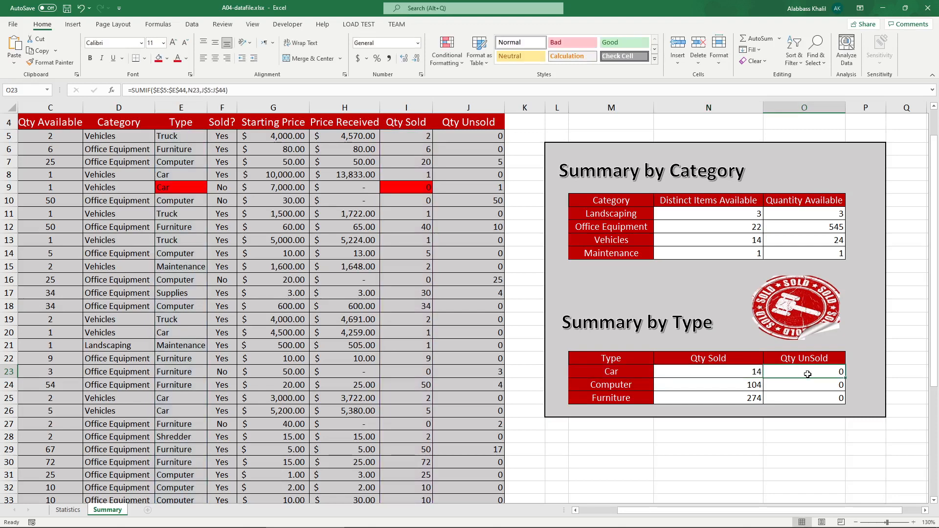
double_click(806, 373)
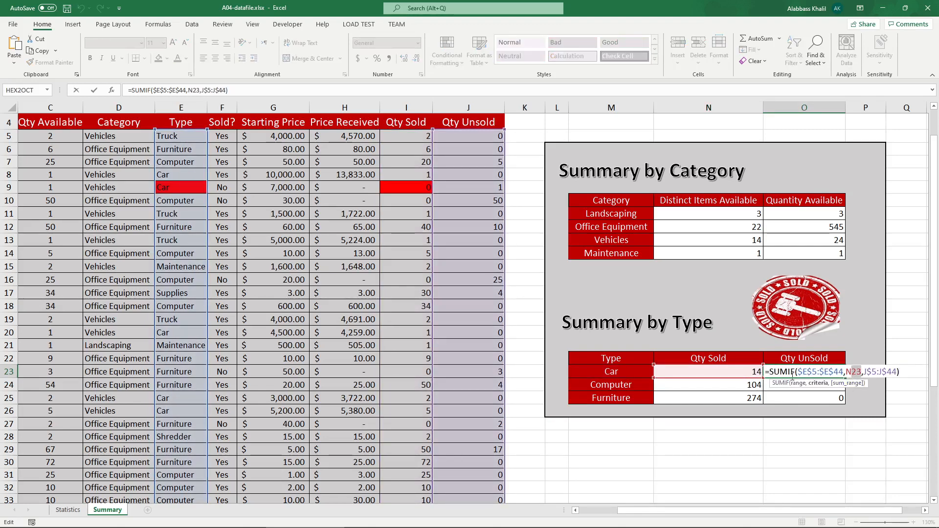
left_click(748, 371)
double_click(749, 371)
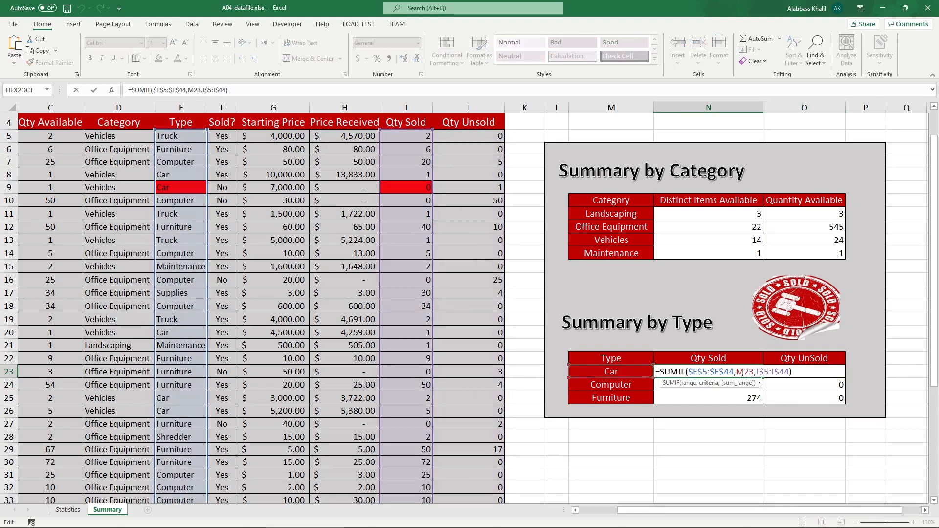
key("F4")
key("F4")
key("F4")
key("ctrl+Return")
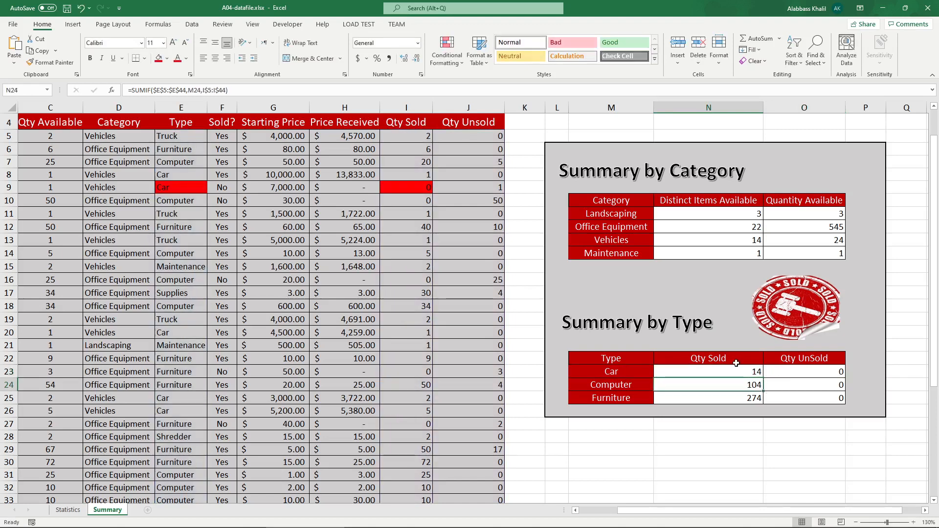
left_click_drag(761, 376, 845, 397)
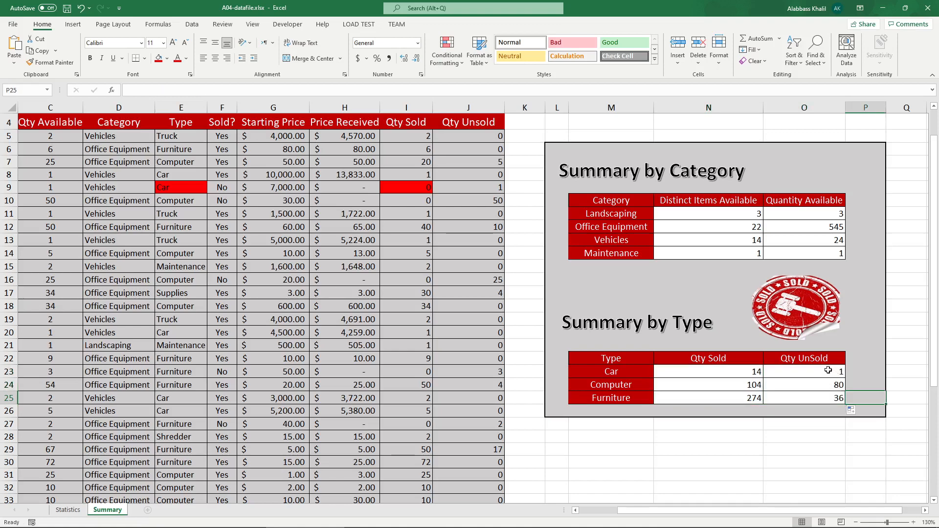
Step: Switch to the PDF instructions and mark the Qty UnSold values of the Summary by Type table
left_click(226, 521)
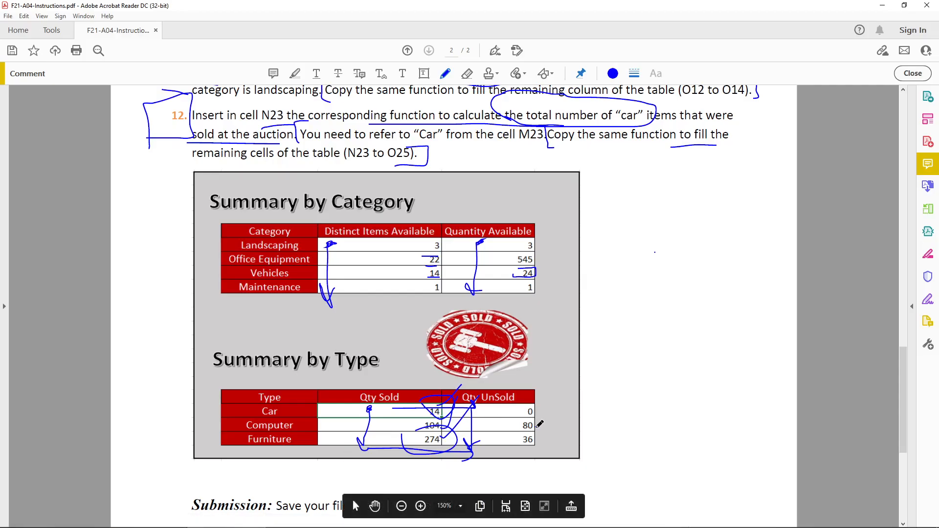
left_click_drag(538, 426, 554, 418)
mouse_move(537, 445)
left_mouse_down()
mouse_move(546, 431)
mouse_move(526, 419)
mouse_move(530, 403)
left_mouse_up()
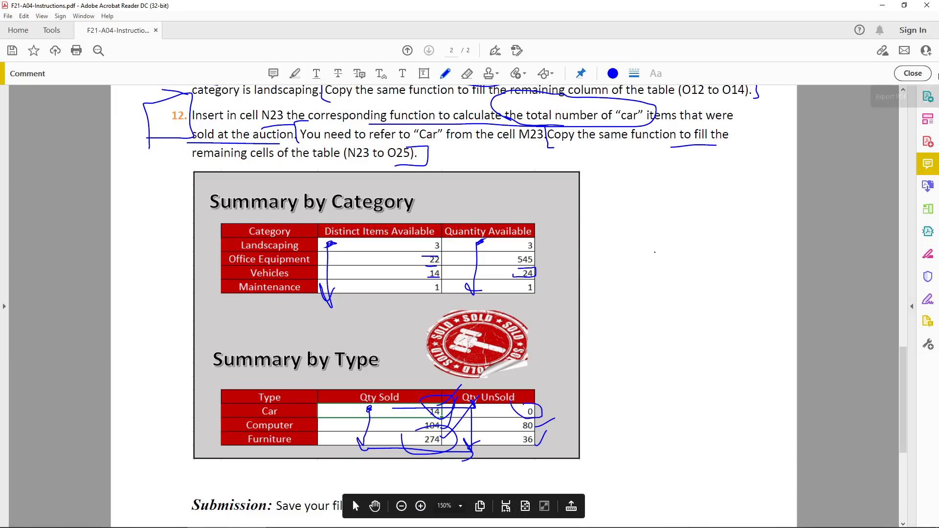
left_click(880, 5)
Step: Change the type in cell E9 from Car to Truck
left_click(810, 384)
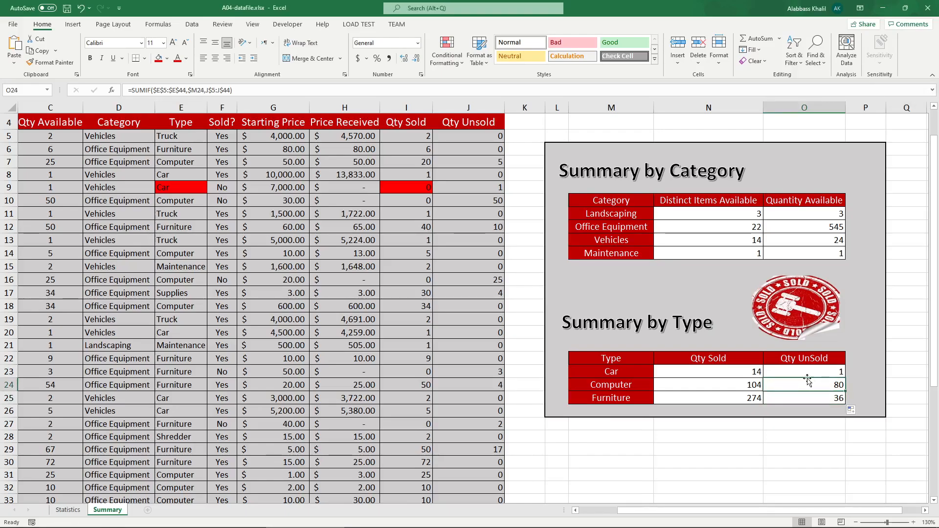
left_click(188, 190)
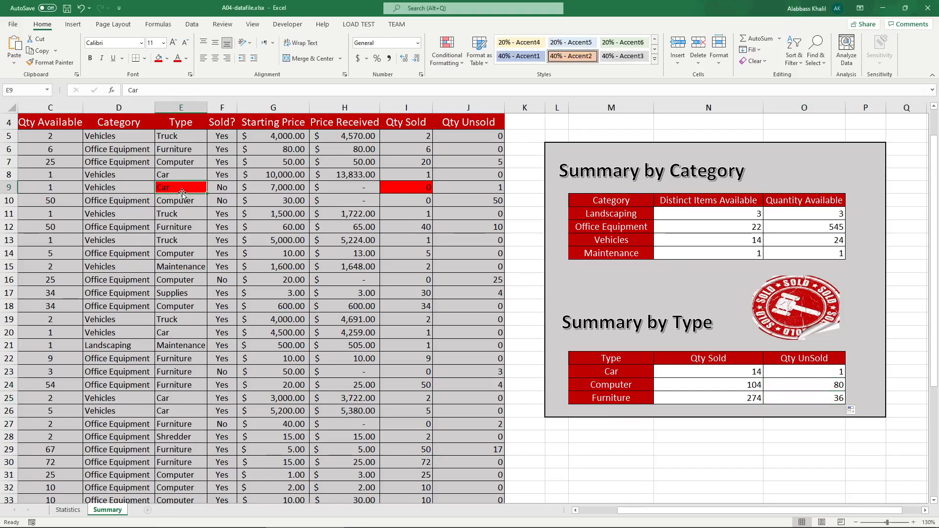
type("Truck")
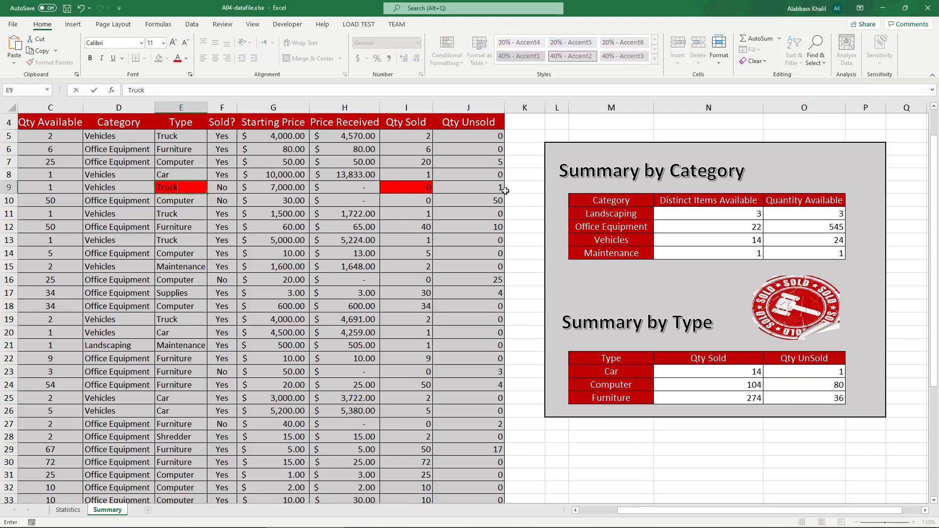
key("ctrl+Return")
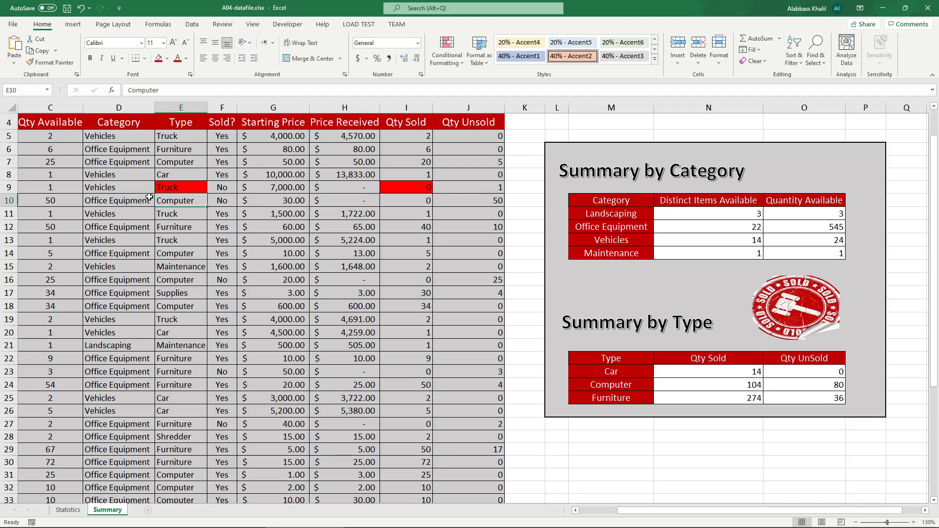
Step: Inspect the Qty UnSold formulas in O23 through O25 and their references
left_click(820, 373)
left_click(835, 389)
left_click(837, 398)
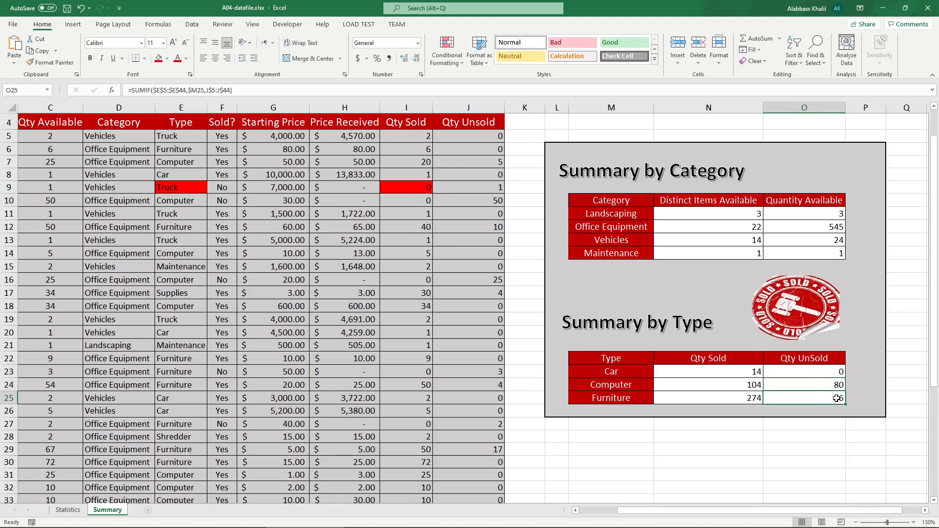
double_click(821, 384)
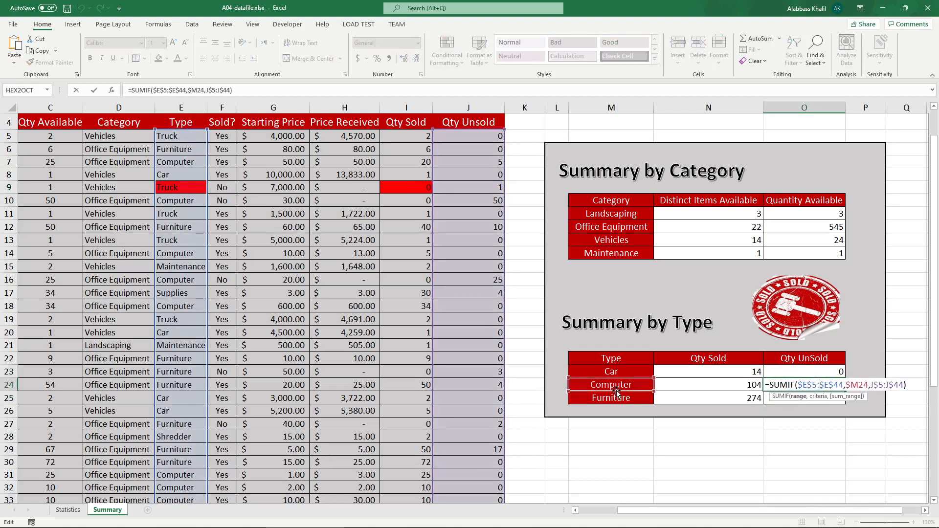
double_click(855, 385)
double_click(827, 384)
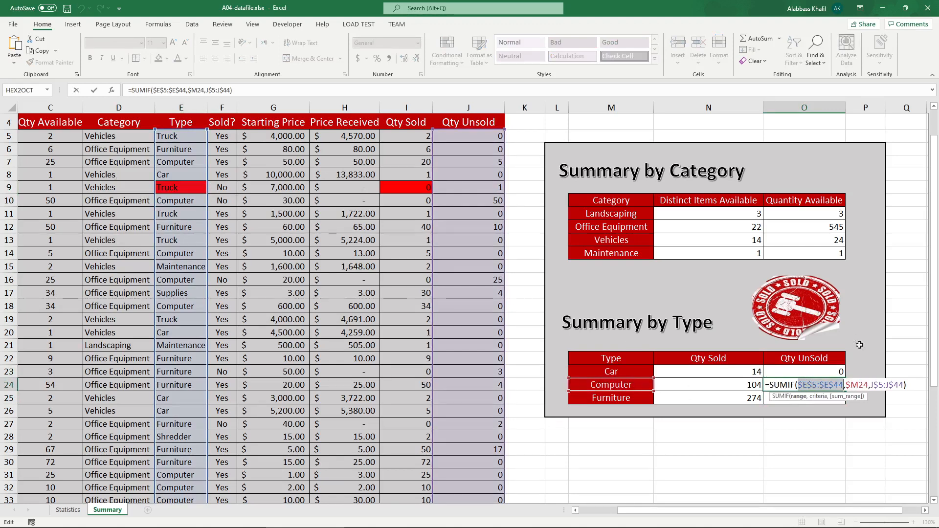
double_click(886, 384)
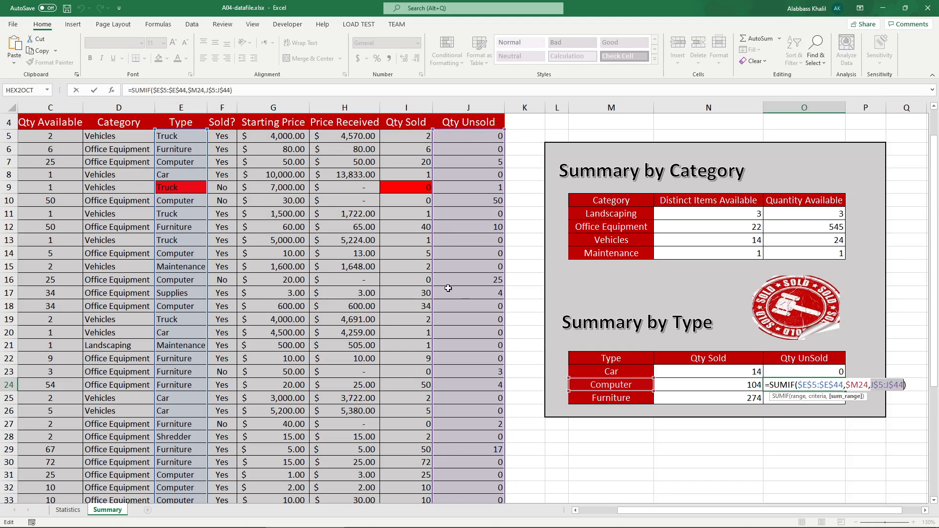
key("Return")
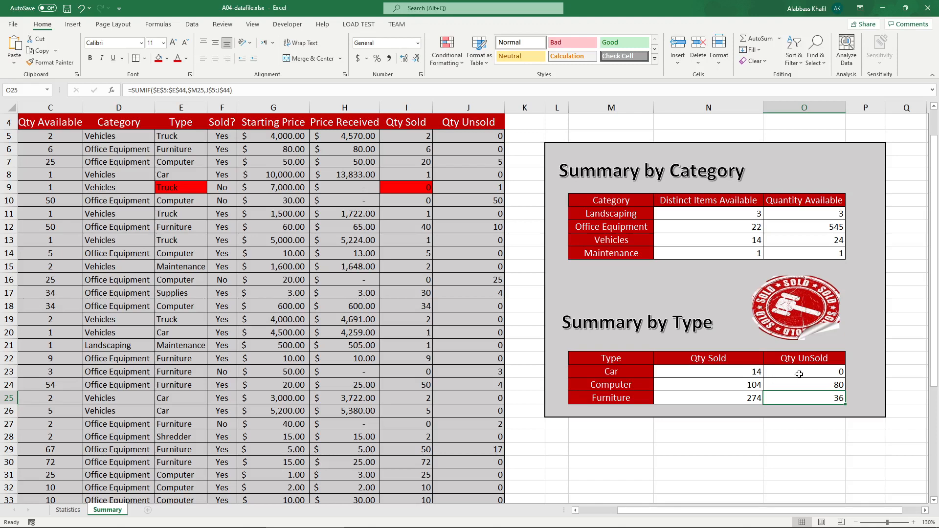
left_click_drag(800, 373, 810, 404)
key("Delete")
left_click_drag(754, 385, 851, 401)
key("Delete")
left_click(754, 374)
left_click(900, 372)
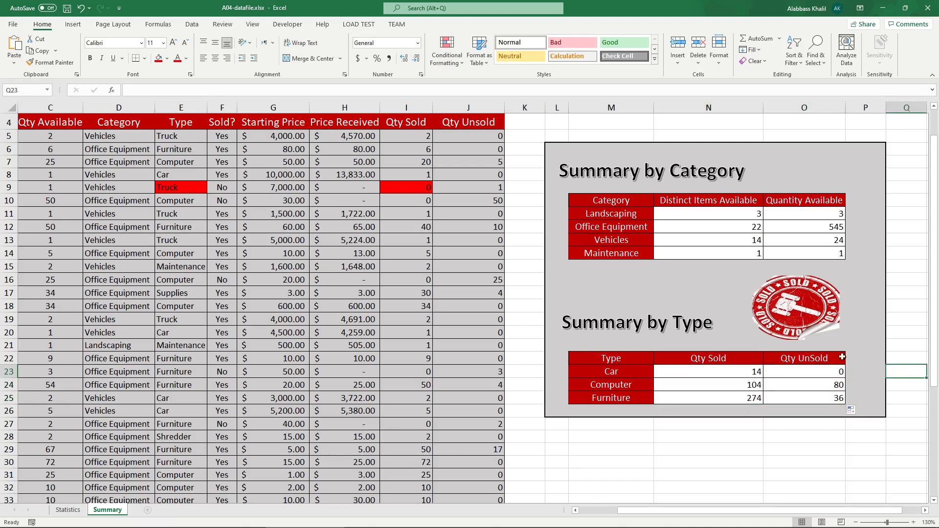
Step: Try filling the N23 and O23 formulas down through row 29, then undo both fills
left_click(744, 373)
left_click_drag(764, 379, 762, 450)
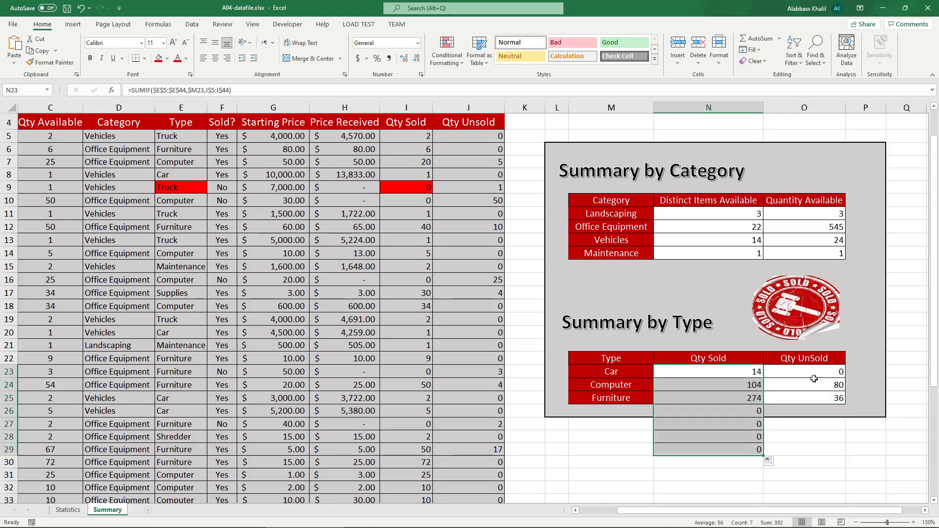
left_click(832, 374)
left_click_drag(850, 378, 850, 452)
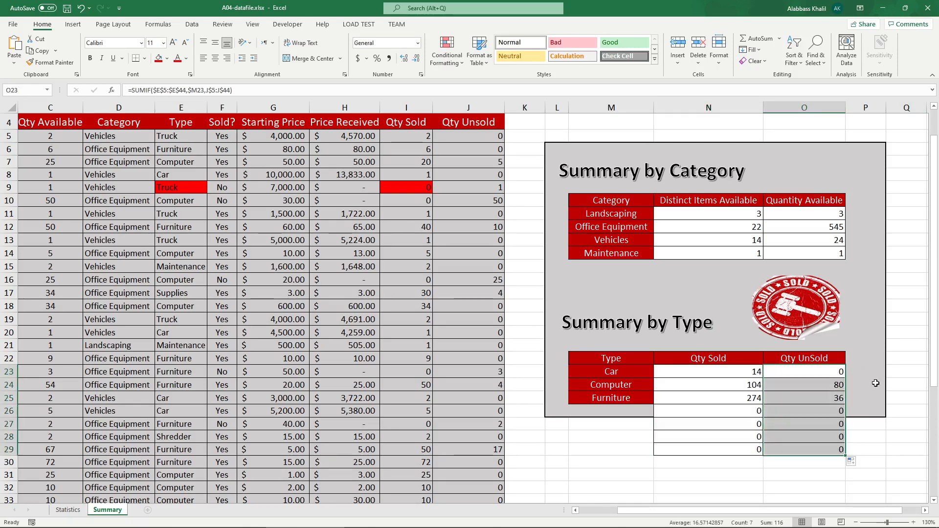
left_click(877, 383)
key("ctrl+z")
key("ctrl+z")
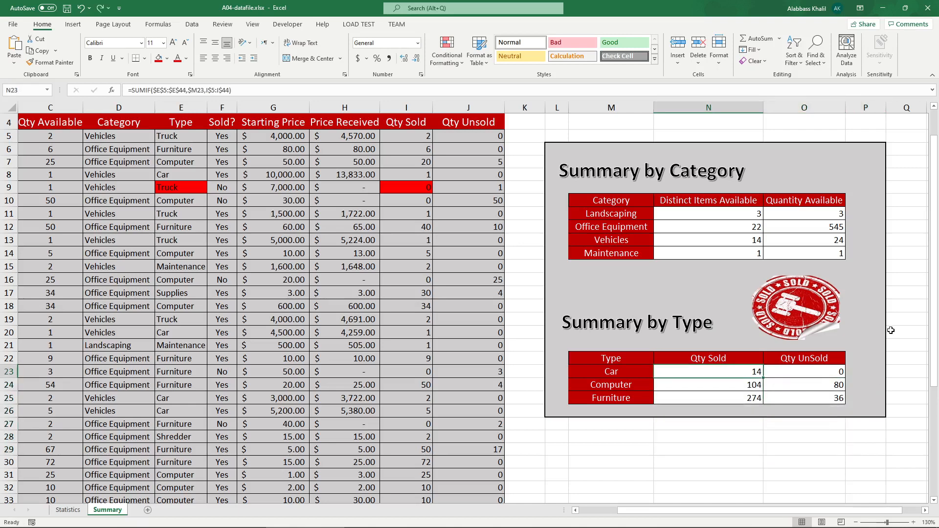
left_click(890, 331)
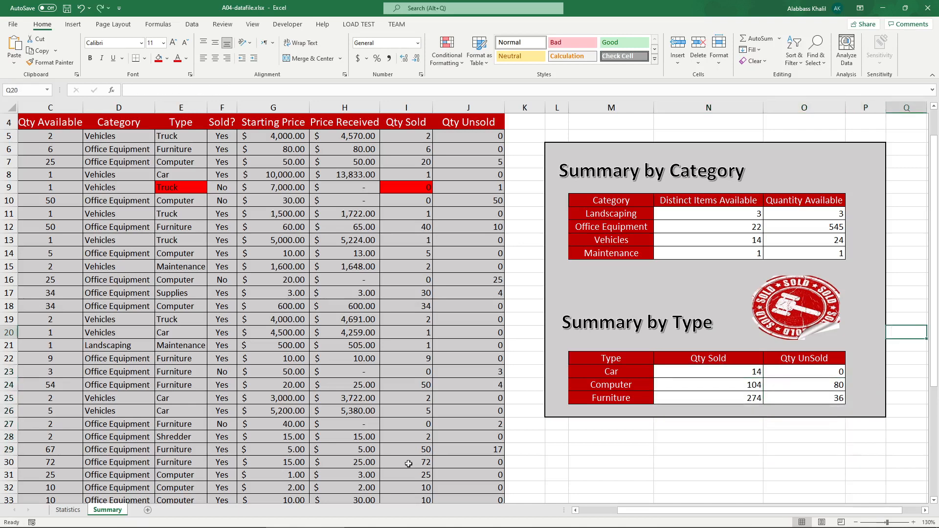
Step: Switch to the PDF instructions and scroll back through them from the Summary by Type table to the top of the assignment
left_click(534, 161)
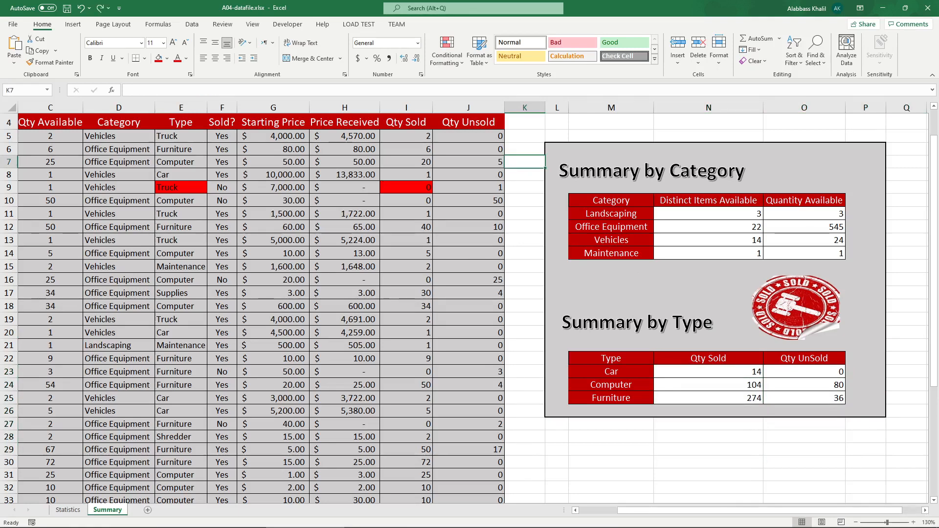
left_click(249, 521)
scroll(336, 342, "down", 5)
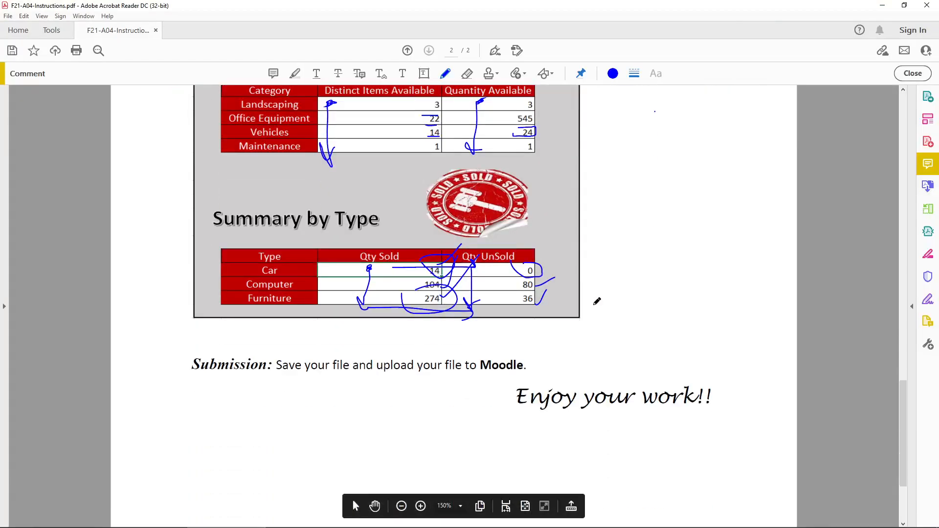
scroll(336, 343, "up", 2)
scroll(343, 343, "down", 2)
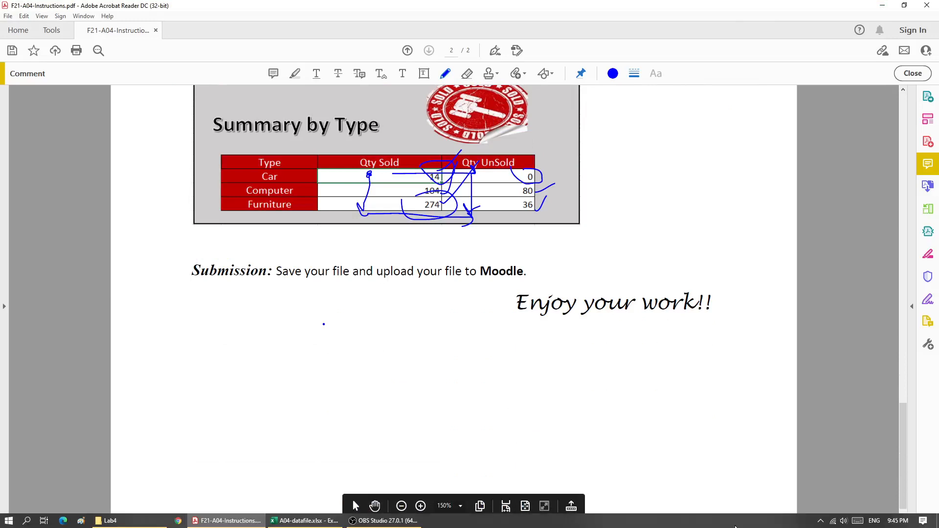
scroll(680, 213, "up", 2)
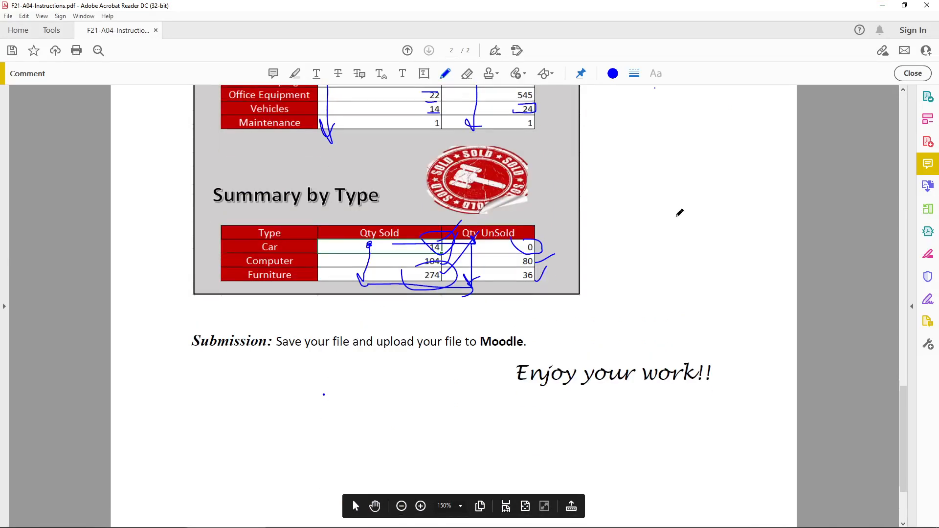
scroll(680, 213, "up", 10)
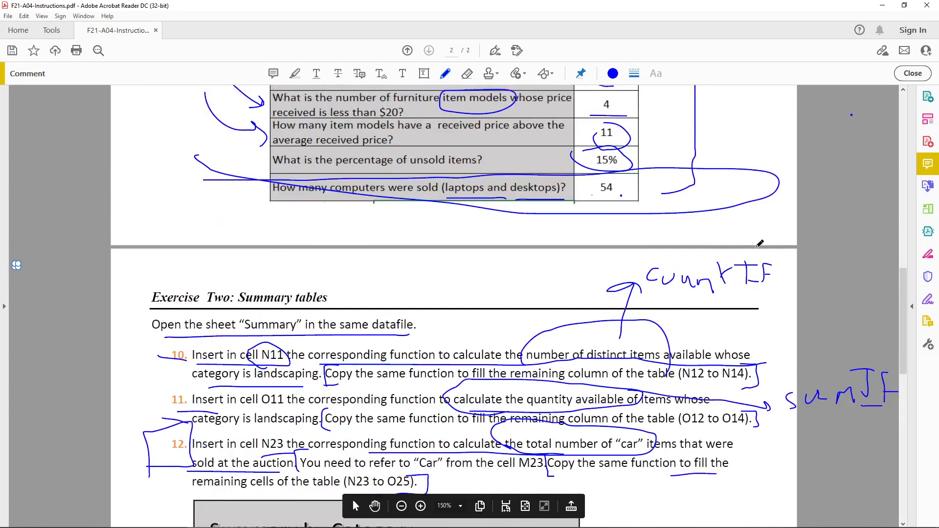
scroll(759, 243, "up", 12)
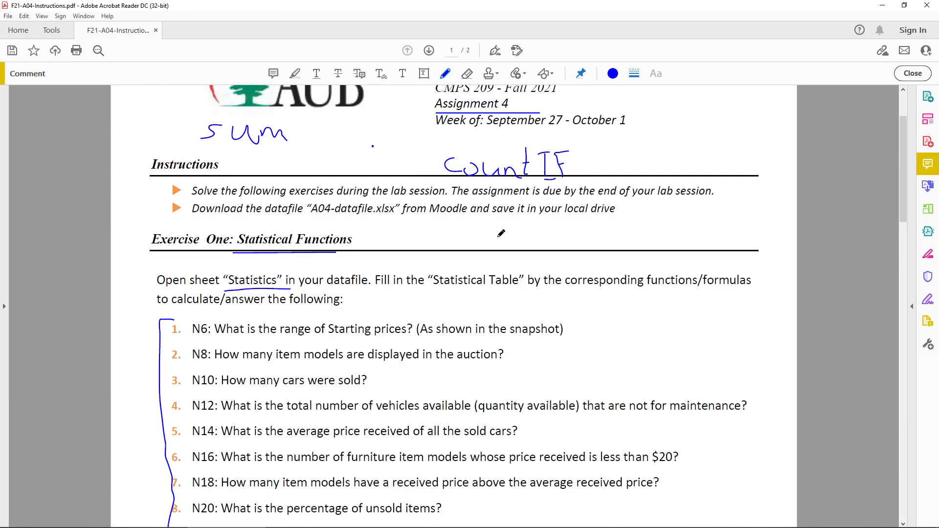
scroll(501, 233, "up", 3)
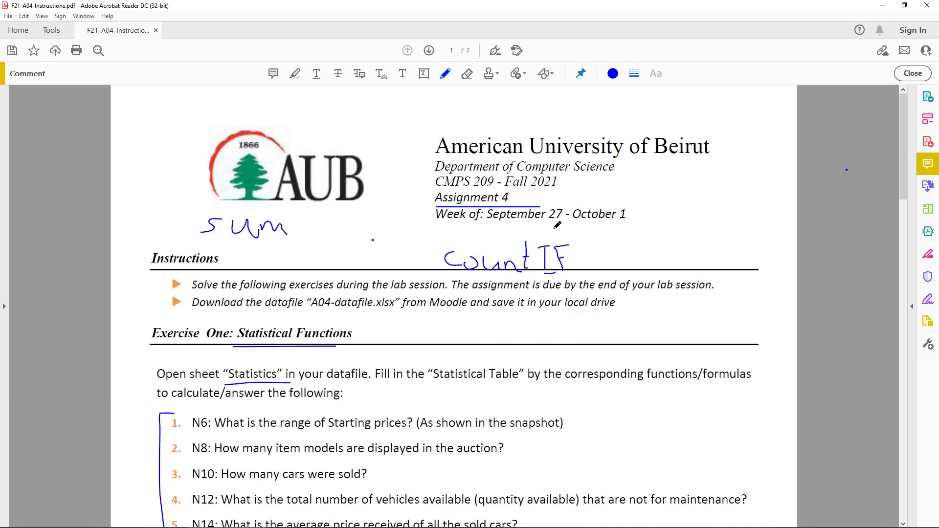
left_click_drag(706, 200, 705, 205)
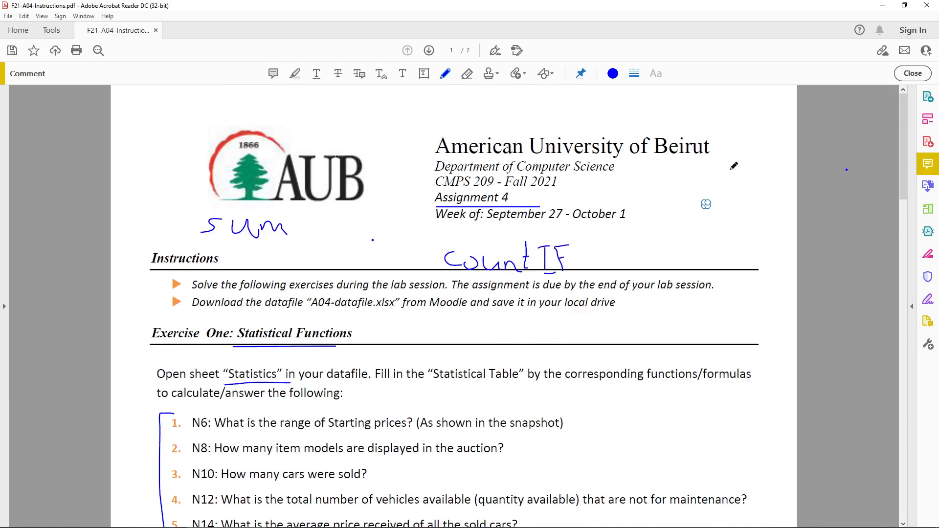